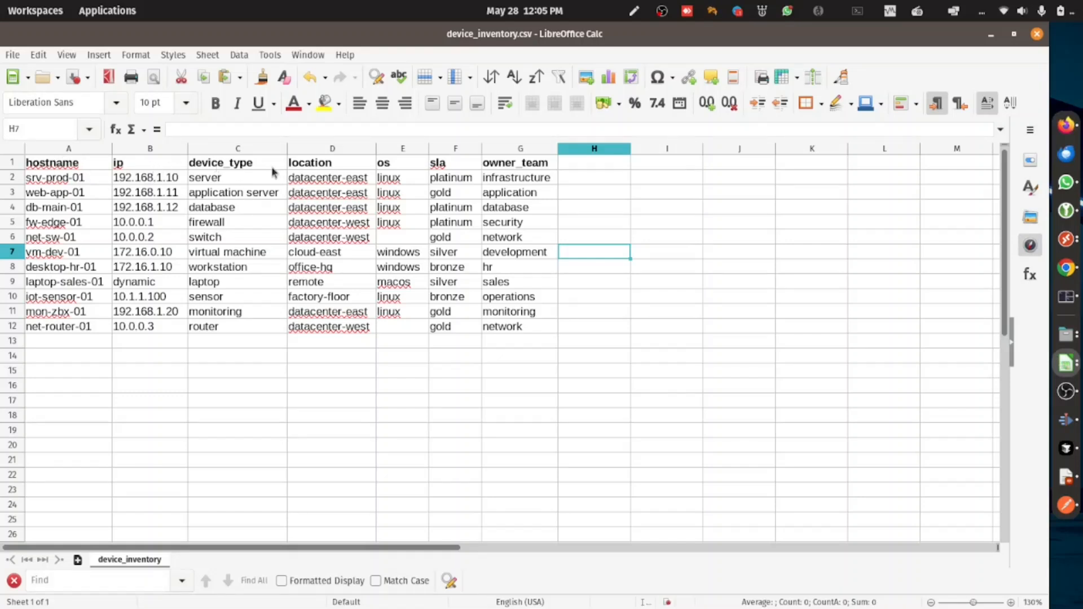
Examine the device inventory's os, location, device_type, sla and owner_team columns, including the blank os entries
left_click(406, 168)
left_click(444, 164)
left_click(520, 165)
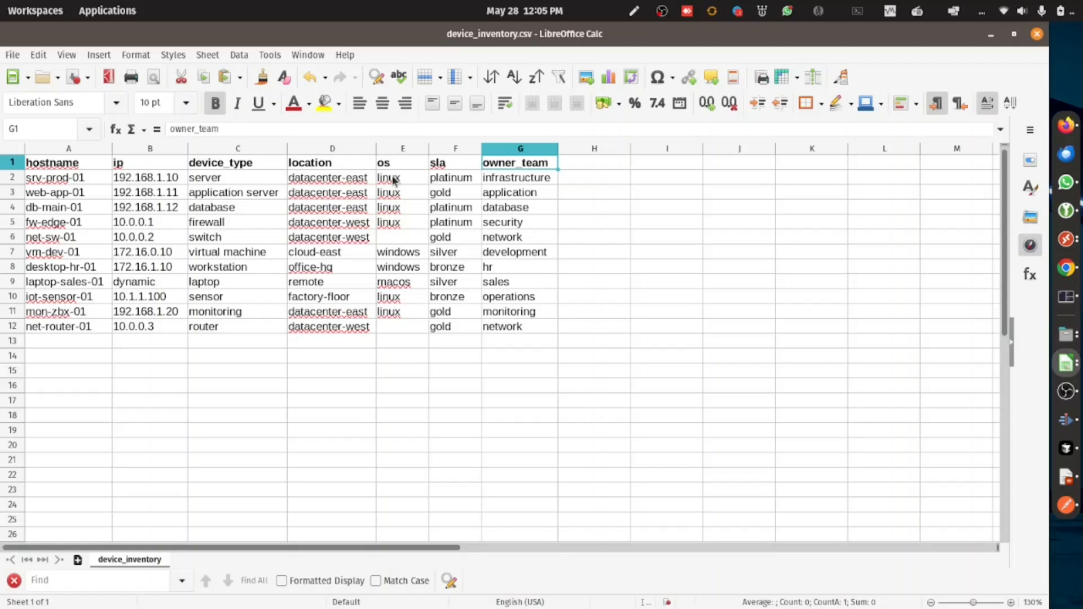
left_click_drag(393, 179, 389, 324)
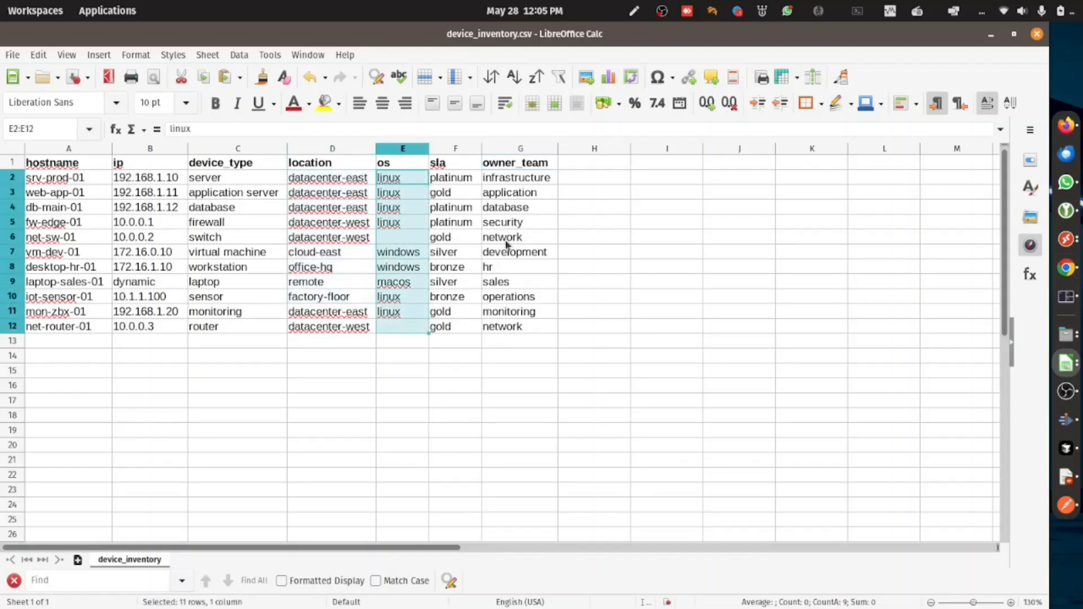
left_click(386, 243)
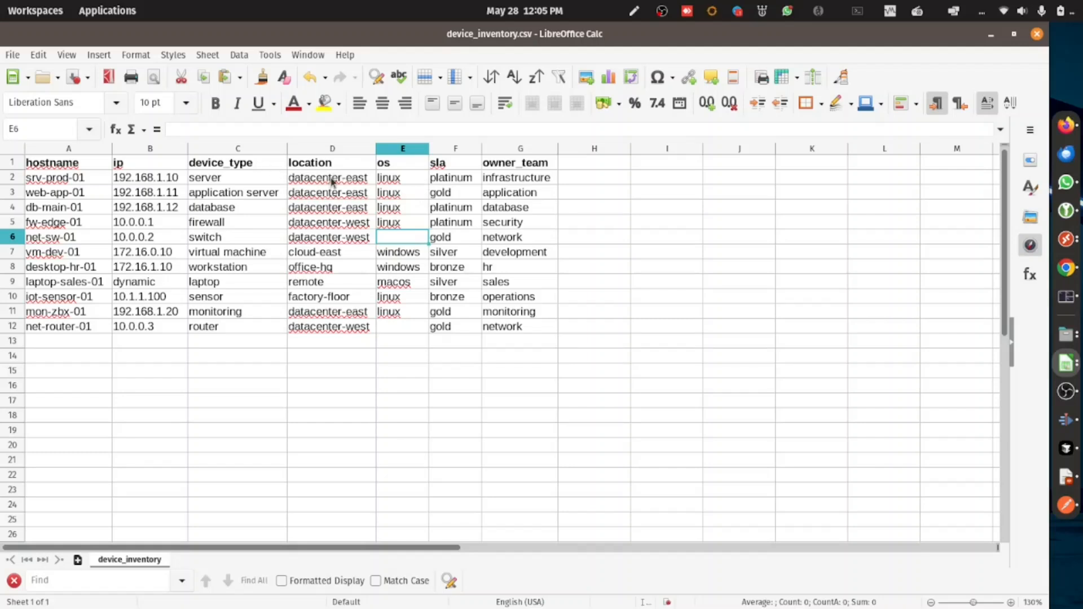
left_click_drag(332, 181, 329, 327)
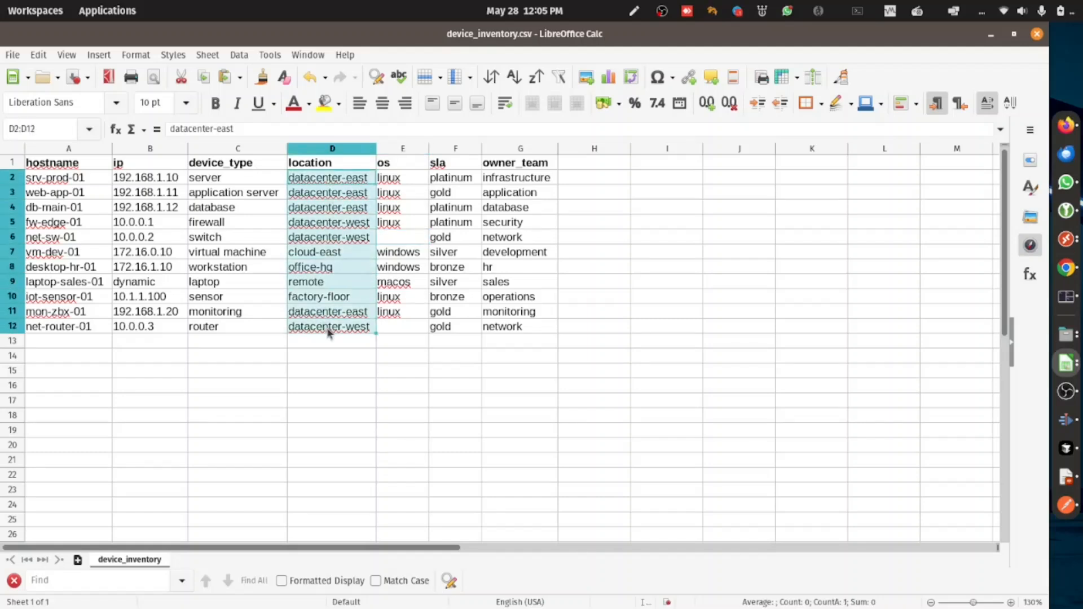
left_click(215, 181)
left_click_drag(215, 180, 215, 331)
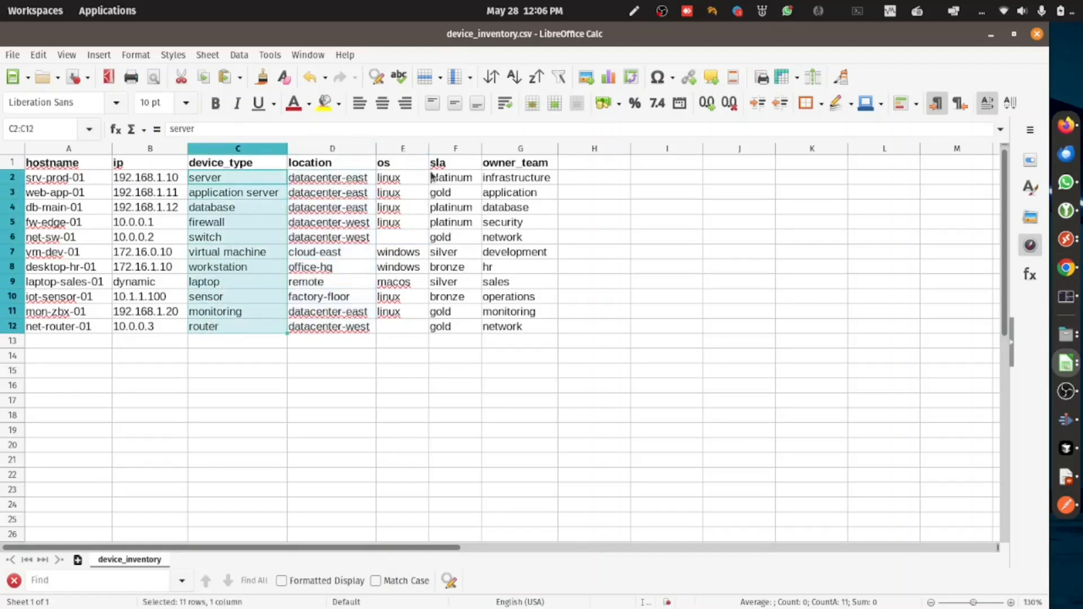
left_click_drag(455, 180, 445, 330)
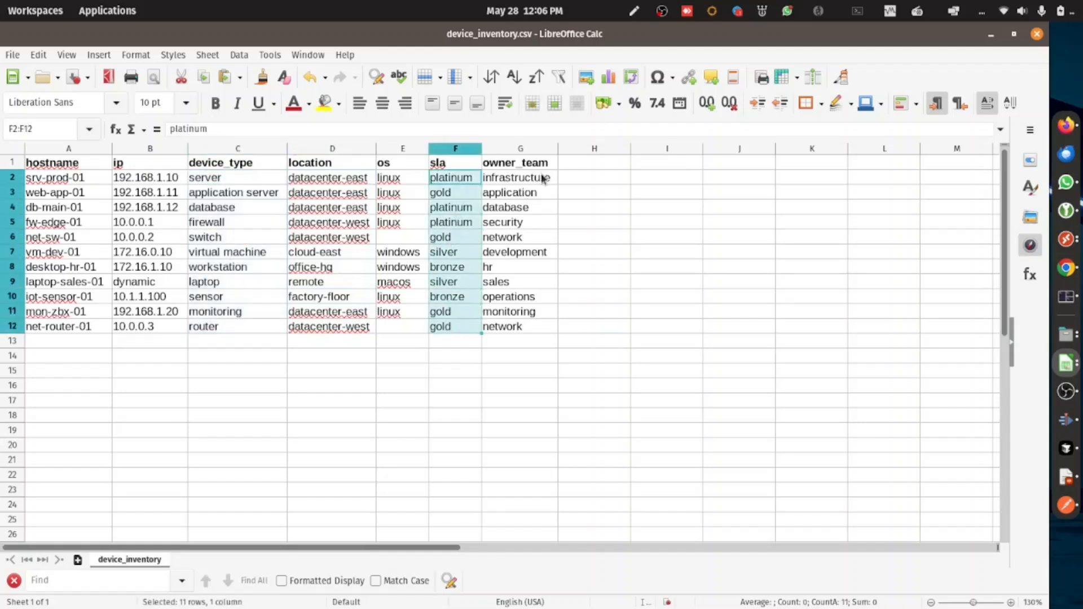
left_click_drag(543, 179, 520, 327)
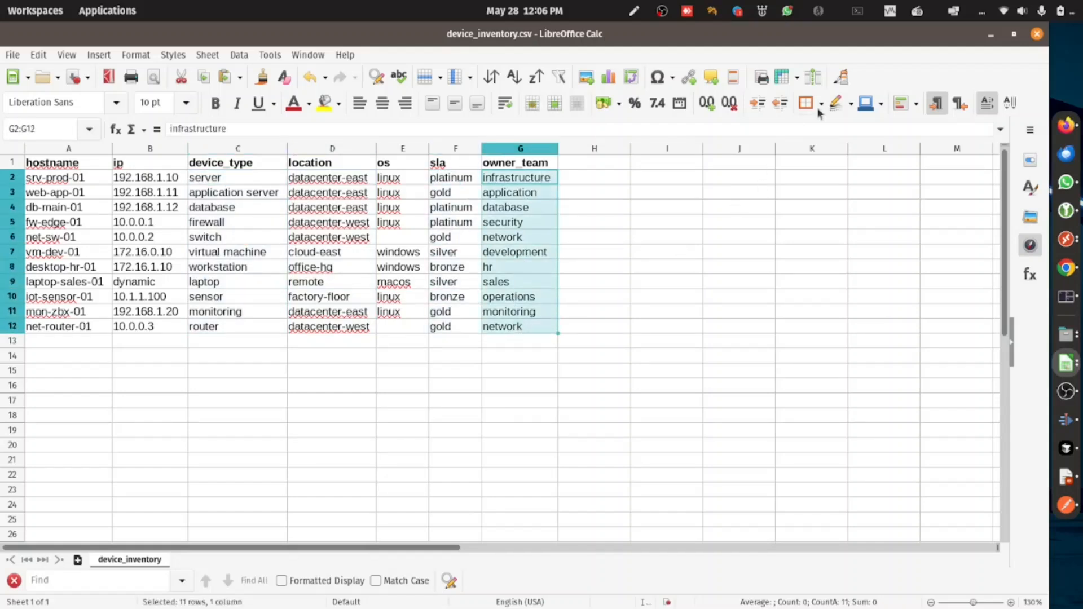
left_click(885, 195)
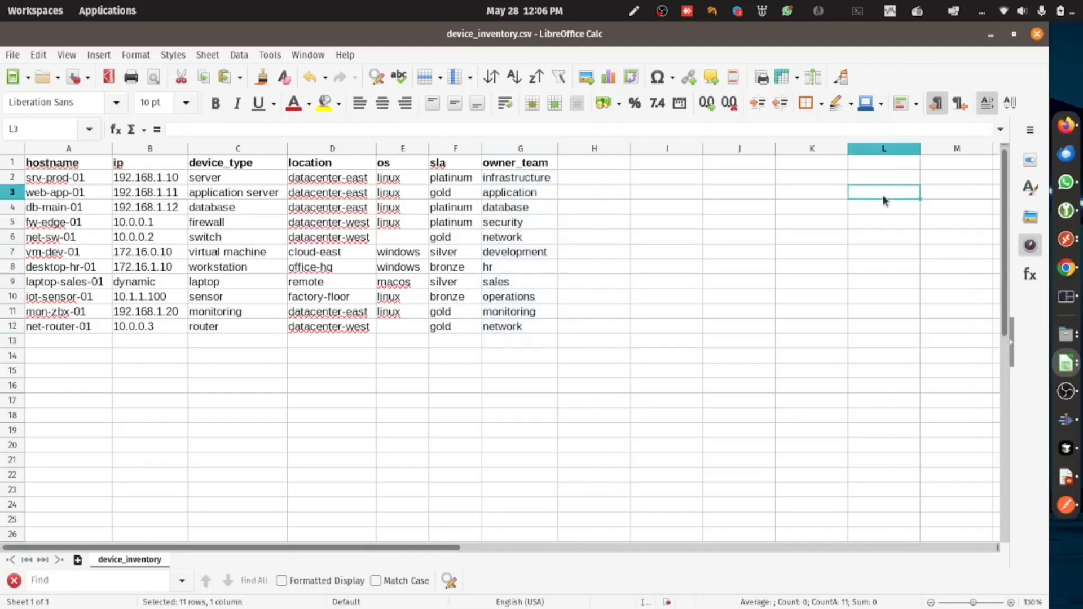
Switch to ZbxWizz in the browser and try to import device_inventory.csv into a new sheet
left_click(992, 36)
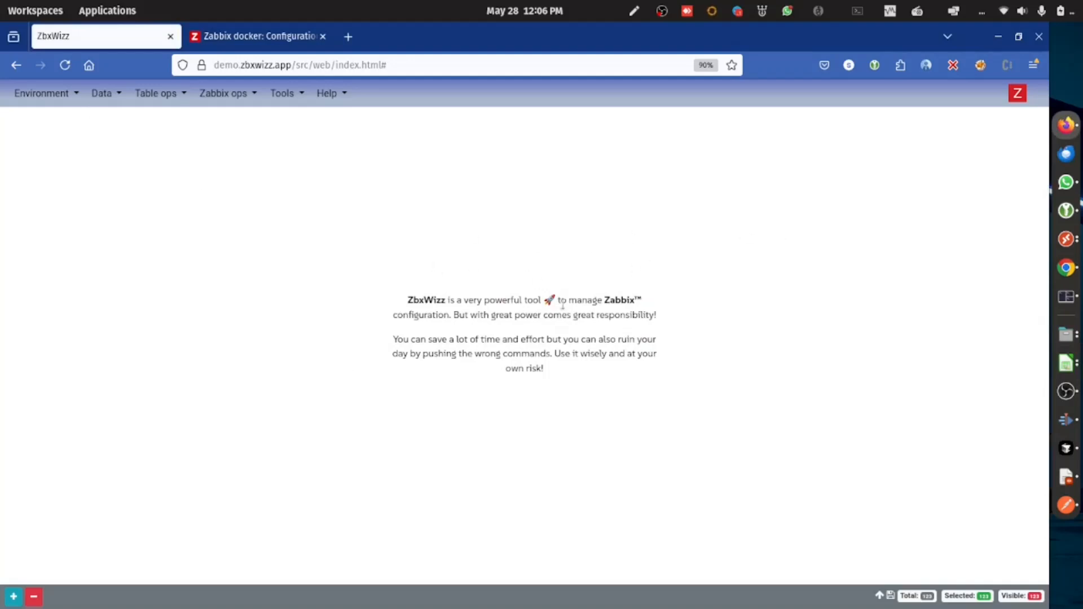
left_click(105, 93)
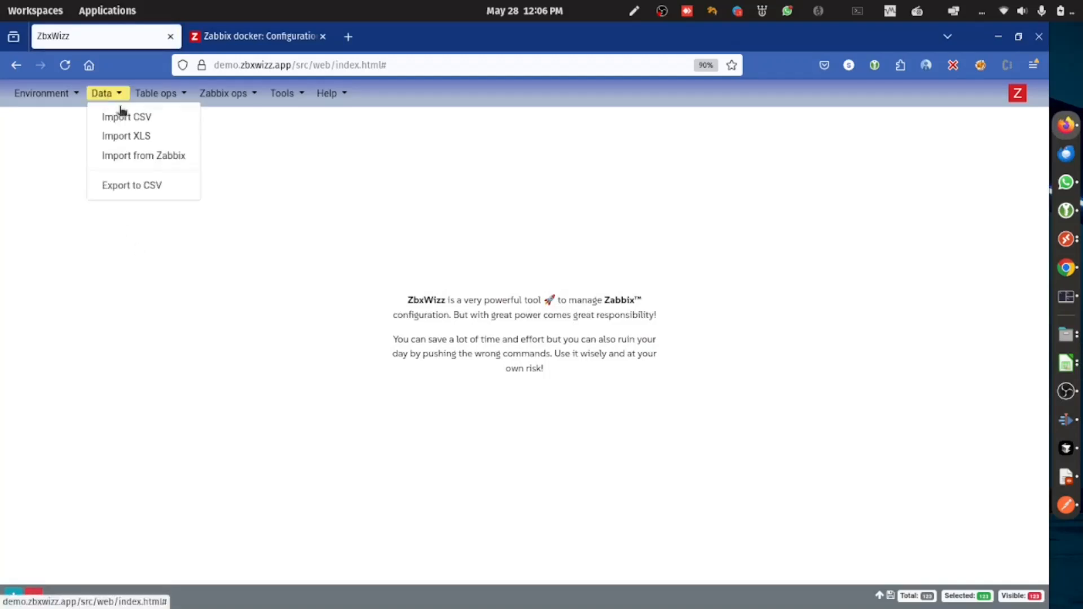
left_click(135, 116)
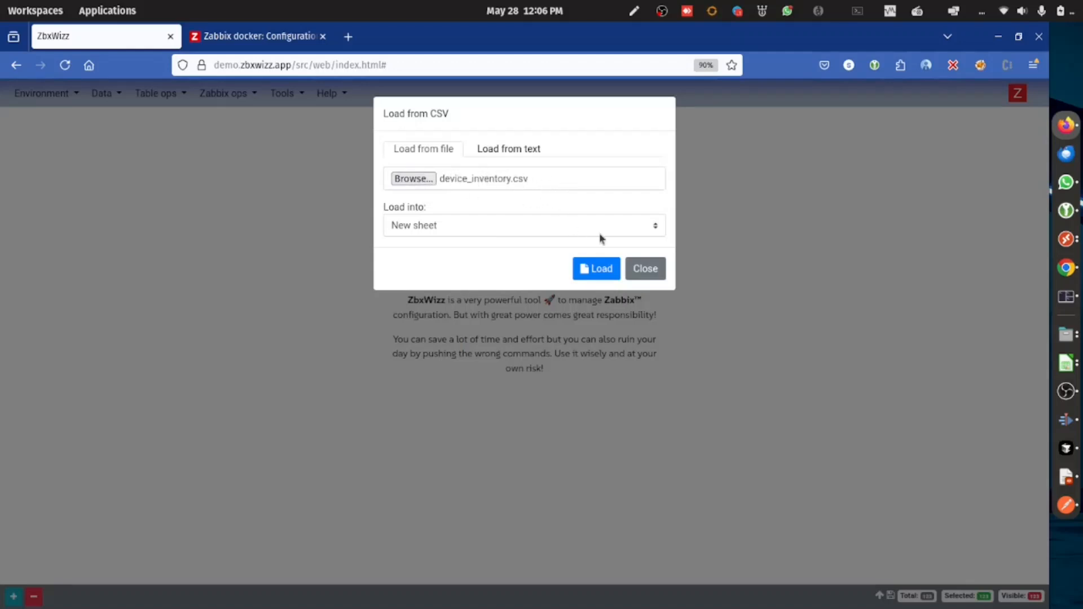
left_click(607, 271)
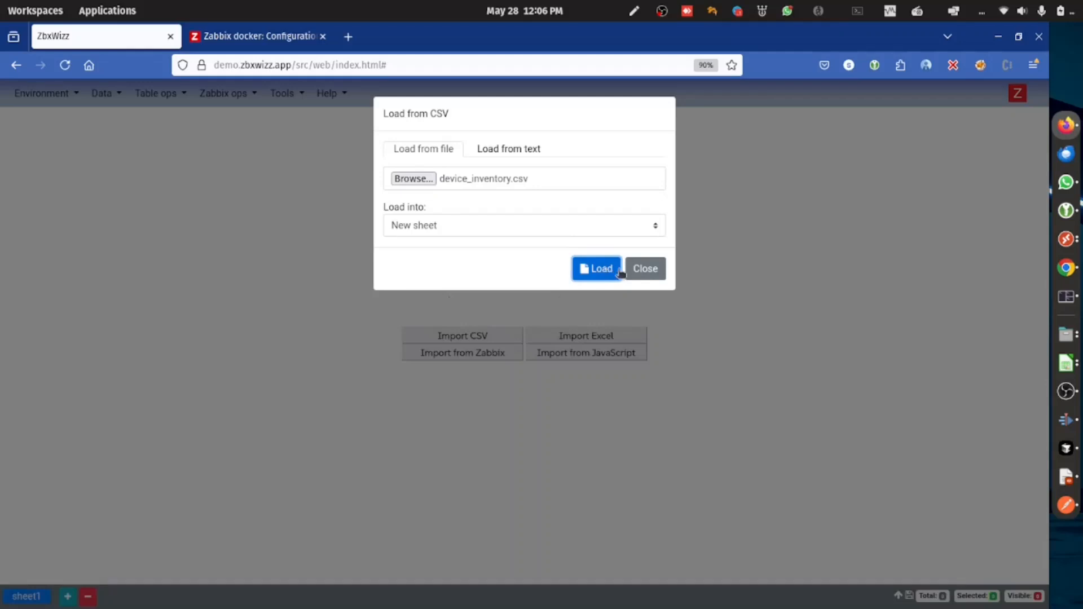
left_click(646, 270)
Choose device_inventory.csv again and load it into sheet1
left_click(486, 336)
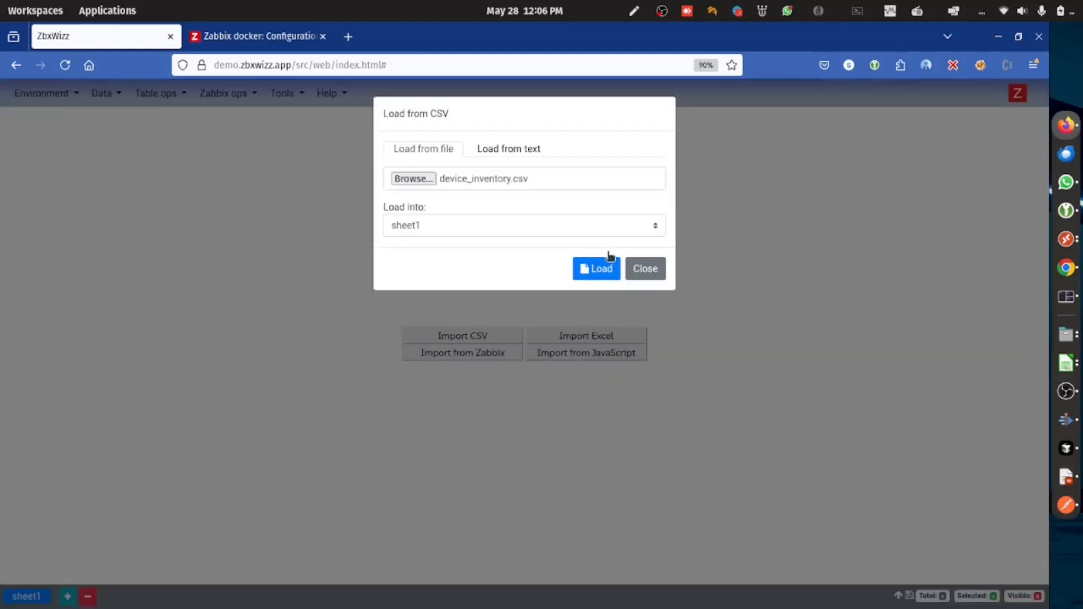
left_click(415, 179)
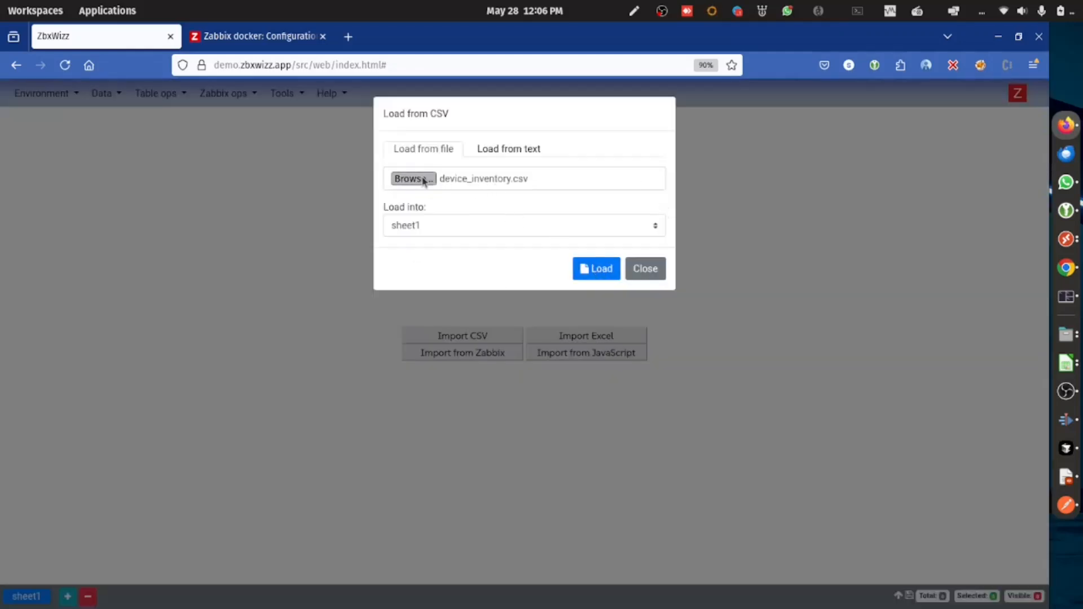
double_click(379, 189)
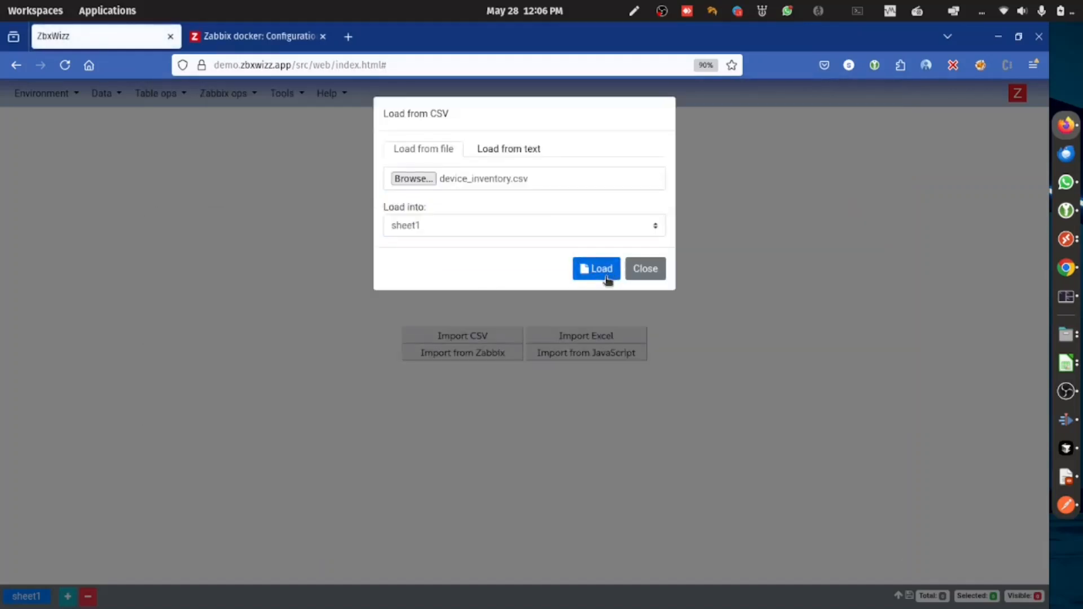
left_click(607, 269)
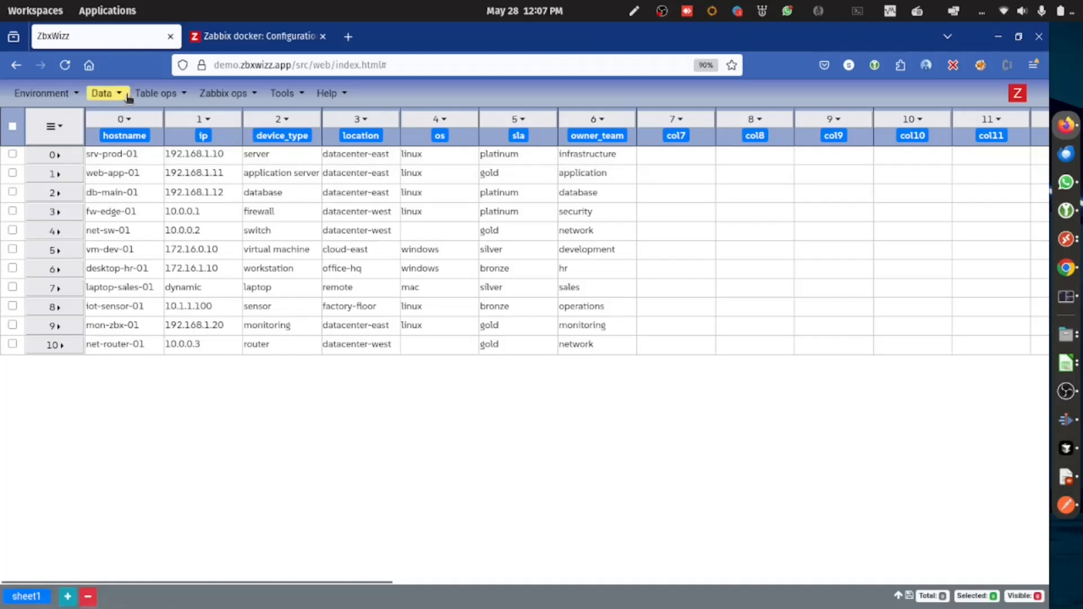
Open the Zabbix push dialog with its host create template and enlarge the page to 120% zoom
left_click(159, 94)
left_click(299, 96)
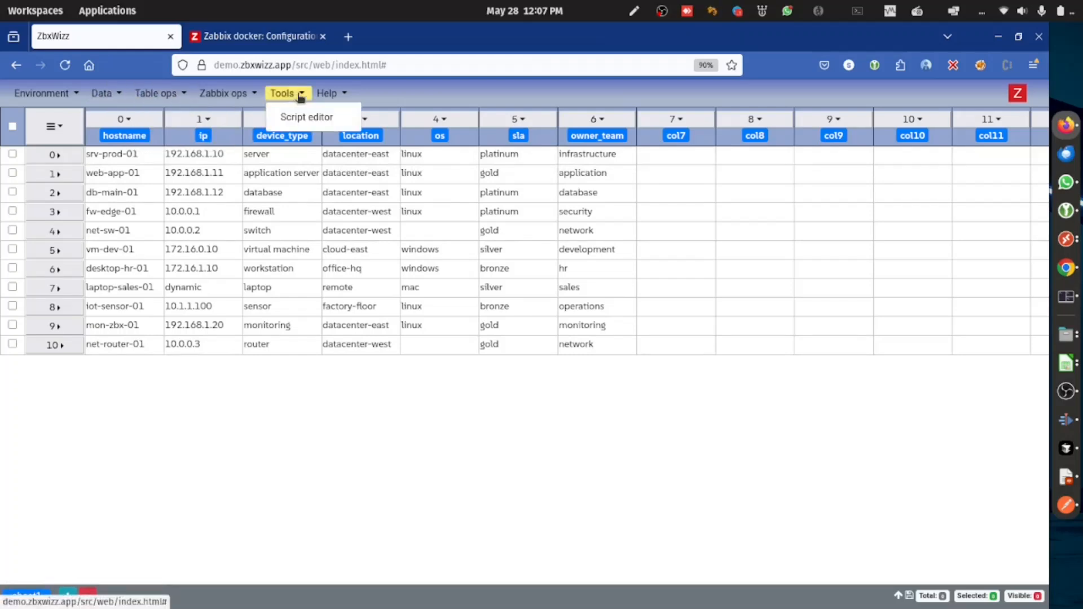
left_click(226, 95)
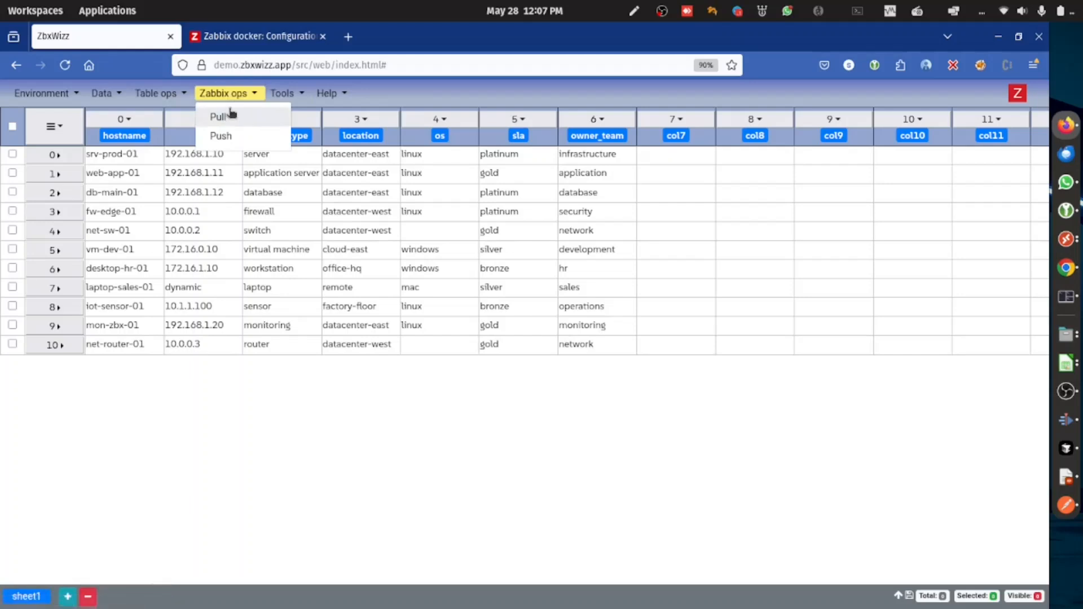
left_click(249, 139)
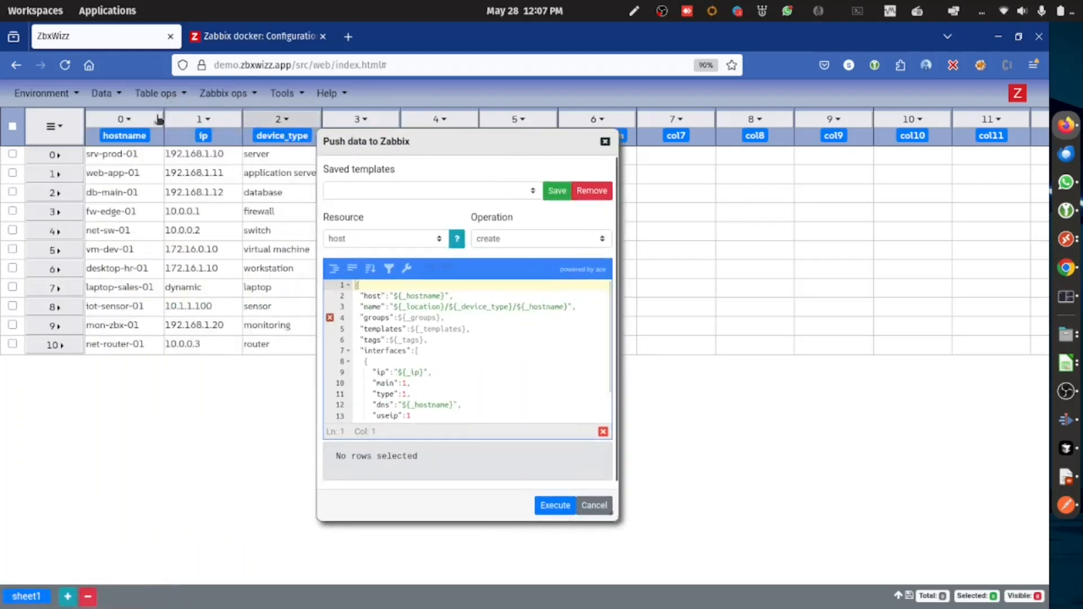
scroll(523, 303, "down", 1)
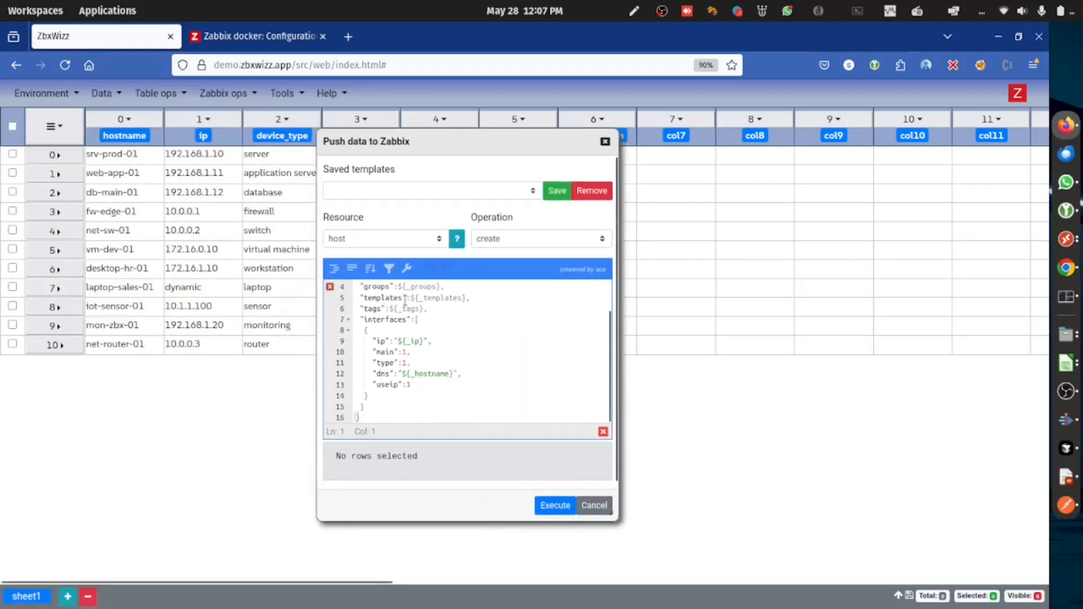
scroll(523, 303, "up", 1)
key("ctrl+plus")
key("ctrl+plus")
key("ctrl+plus")
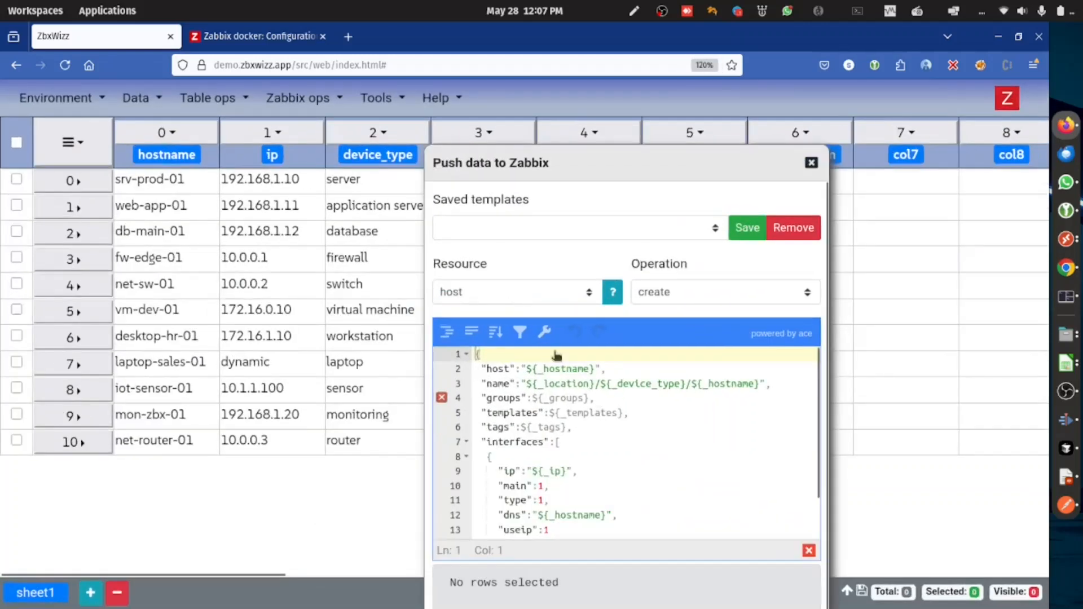
Select the srv-prod-01 row in the sheet and refresh the push template's preview with that row's data
left_click_drag(491, 368, 594, 386)
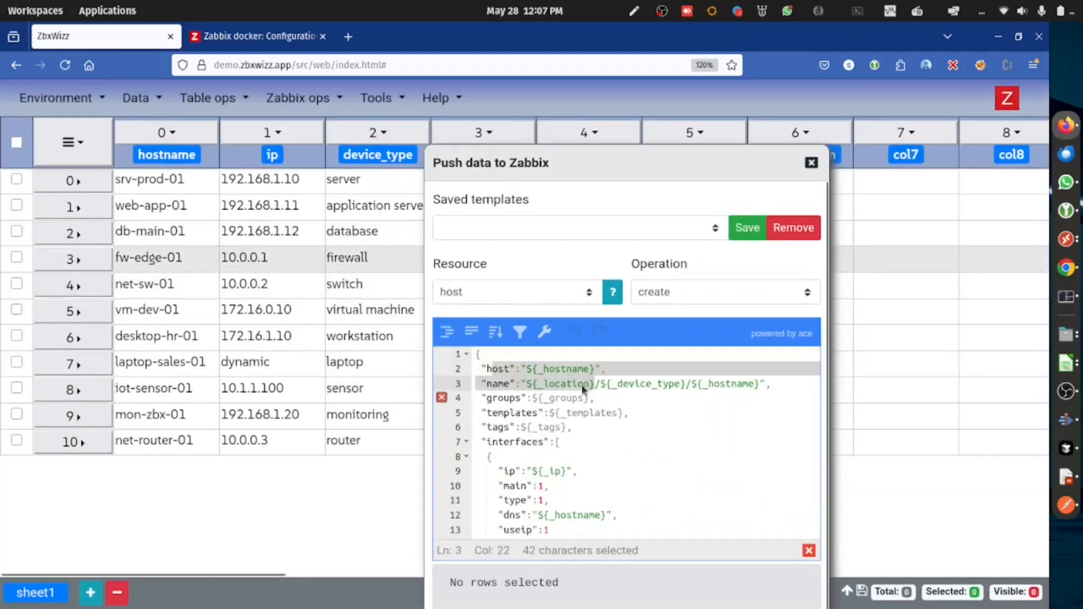
left_click_drag(639, 176, 648, 135)
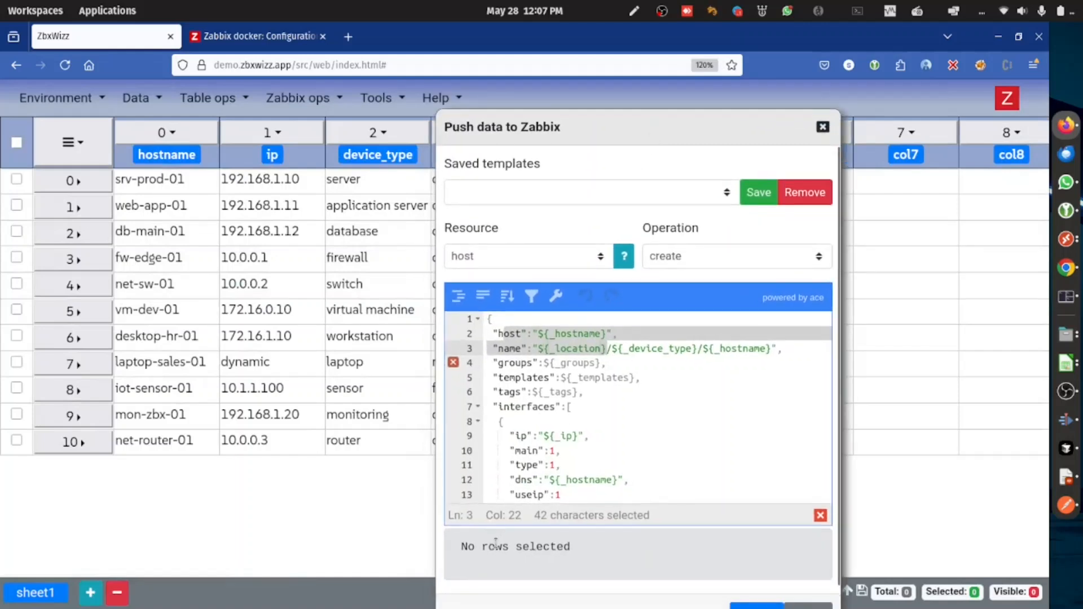
mouse_move(477, 549)
left_mouse_down()
mouse_move(572, 554)
mouse_move(461, 547)
left_mouse_up()
left_click(555, 566)
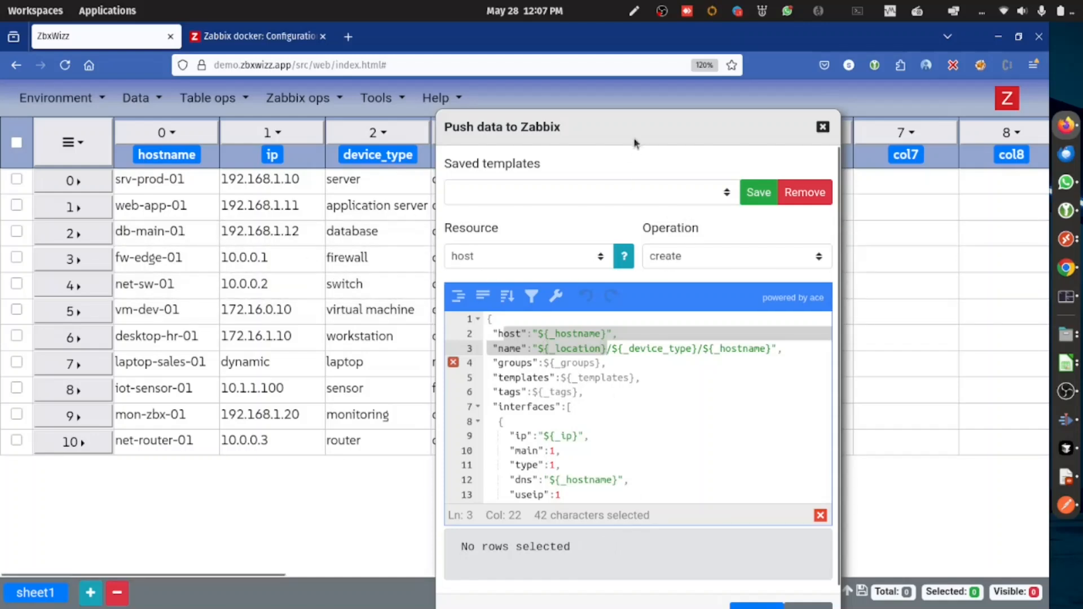
left_click_drag(636, 132, 660, 113)
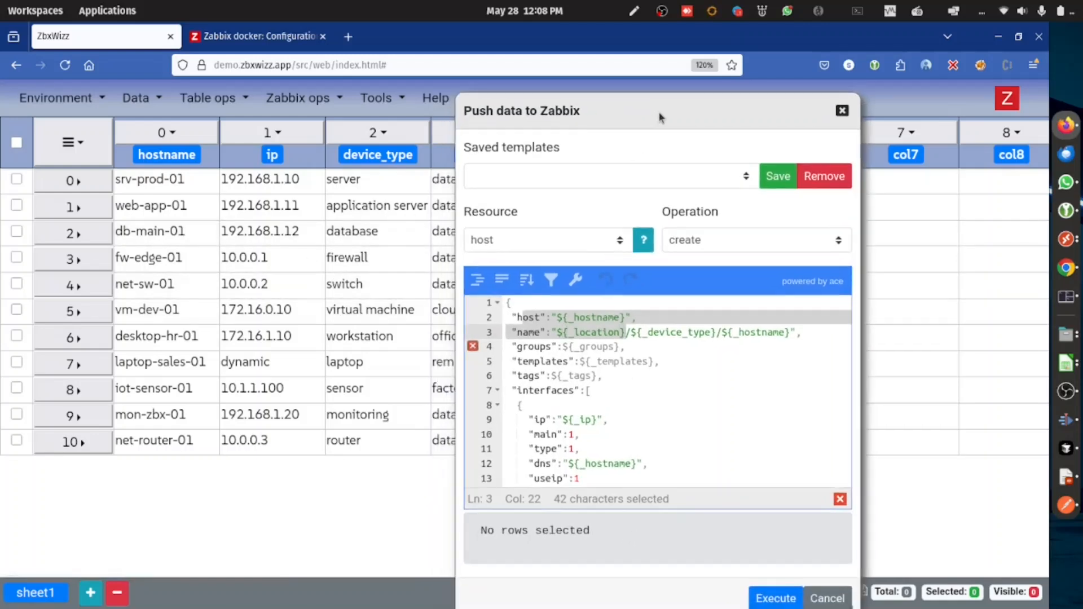
left_click_drag(589, 531, 481, 532)
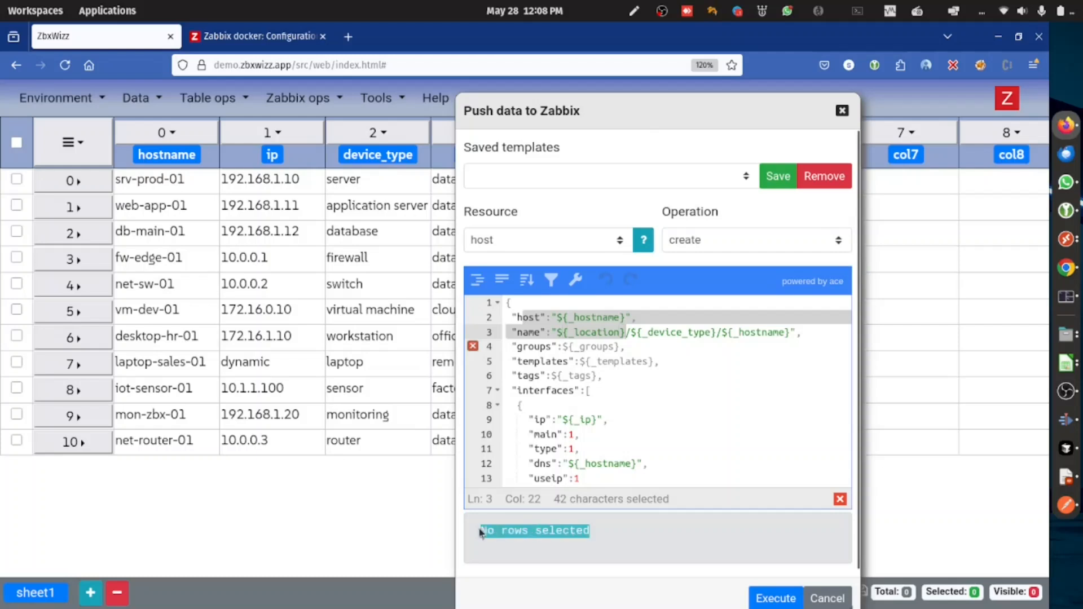
left_click(18, 180)
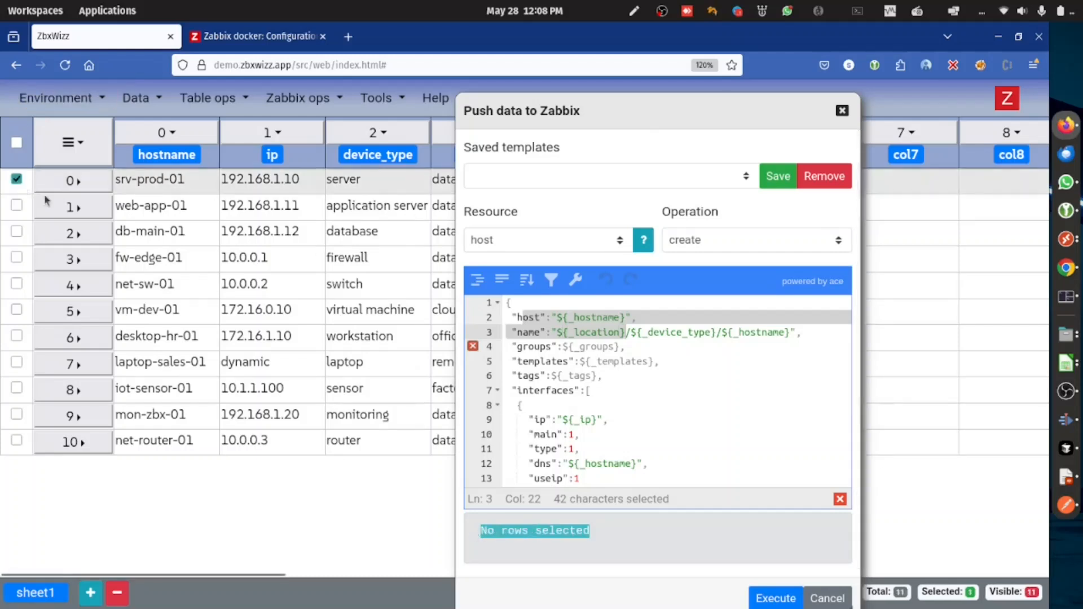
left_click(665, 320)
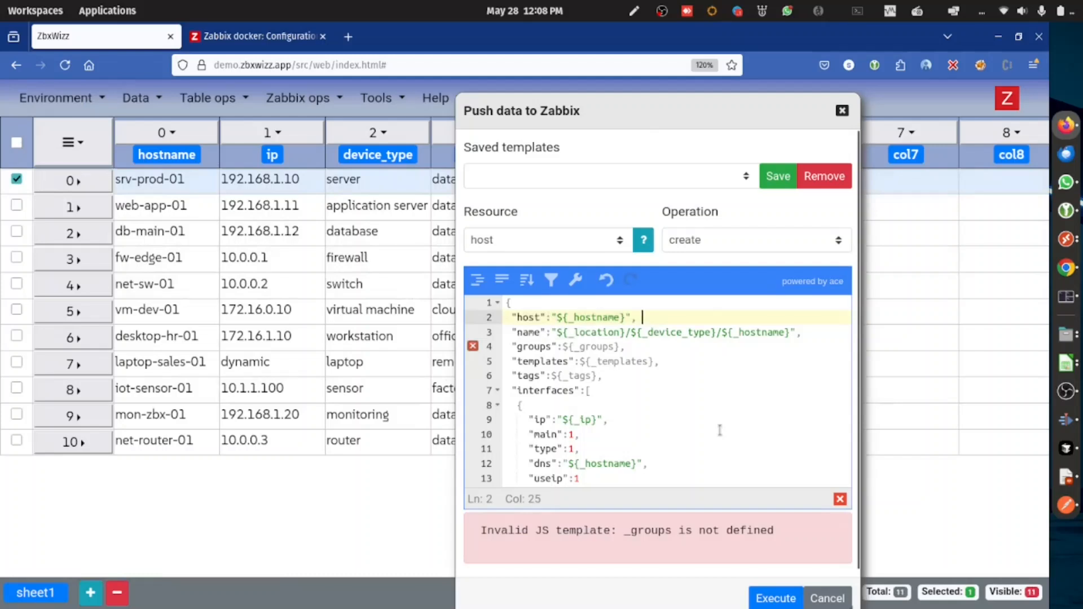
key("BackSpace")
left_click_drag(726, 107, 771, 99)
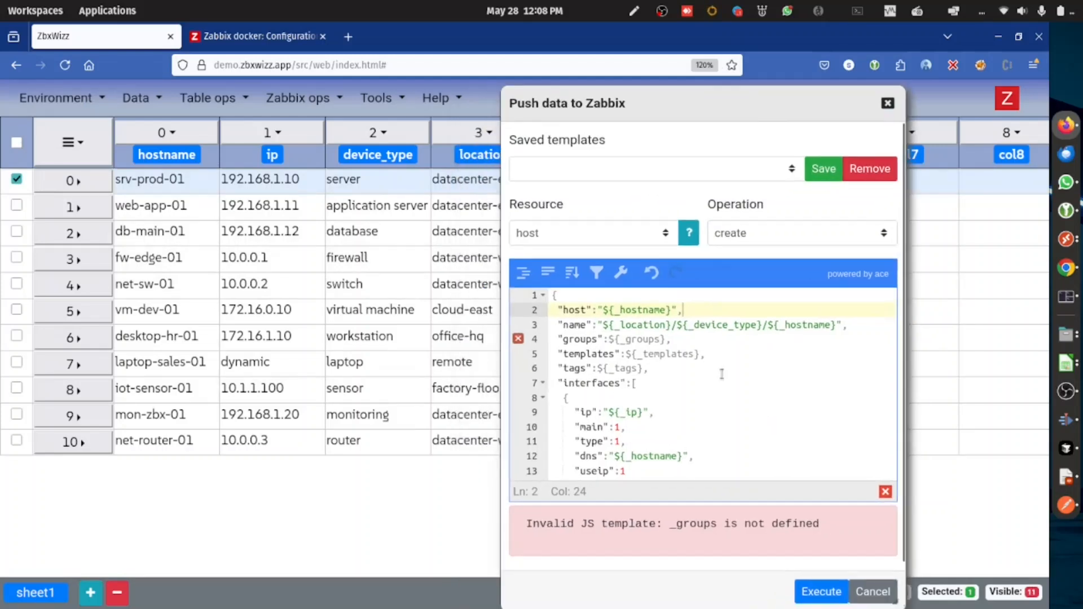
Compare the template's _groups, _hostname, _location and _device_type variables with the sheet's column names
double_click(644, 339)
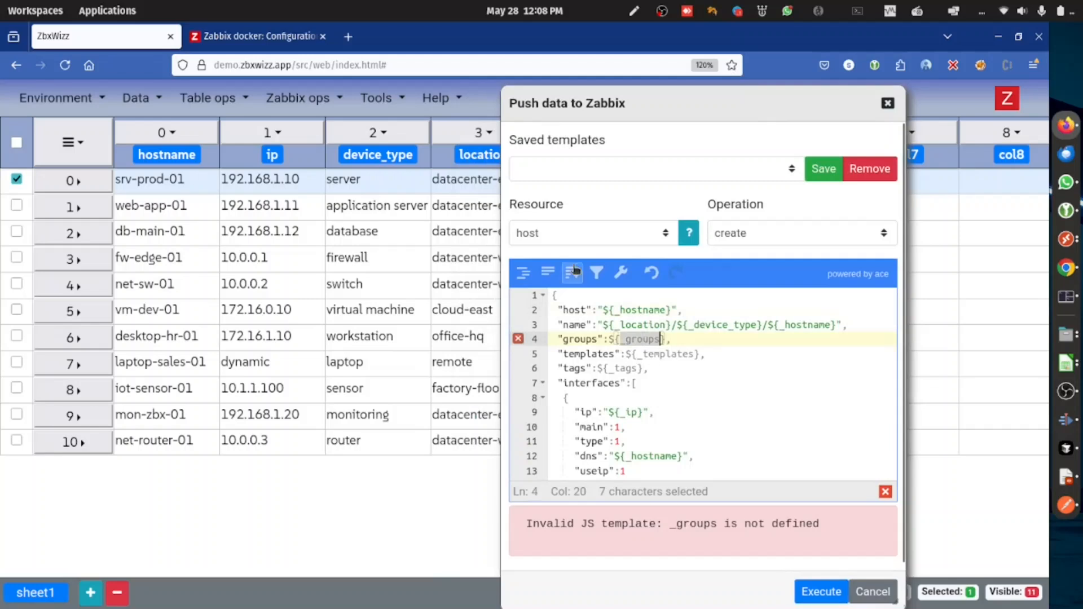
left_click_drag(700, 117, 302, 141)
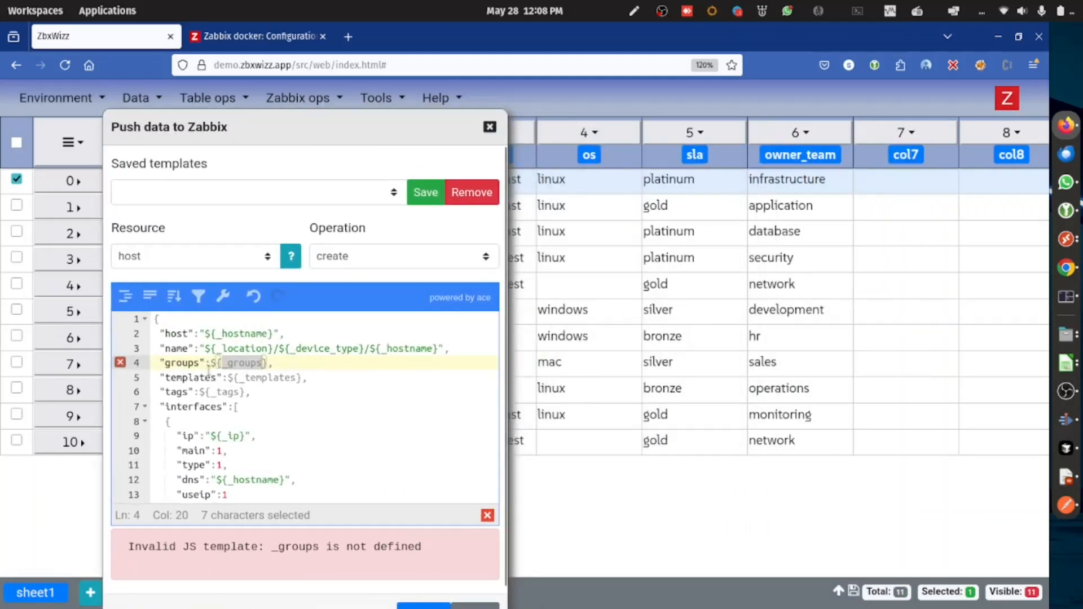
double_click(241, 363)
left_click_drag(256, 133, 779, 84)
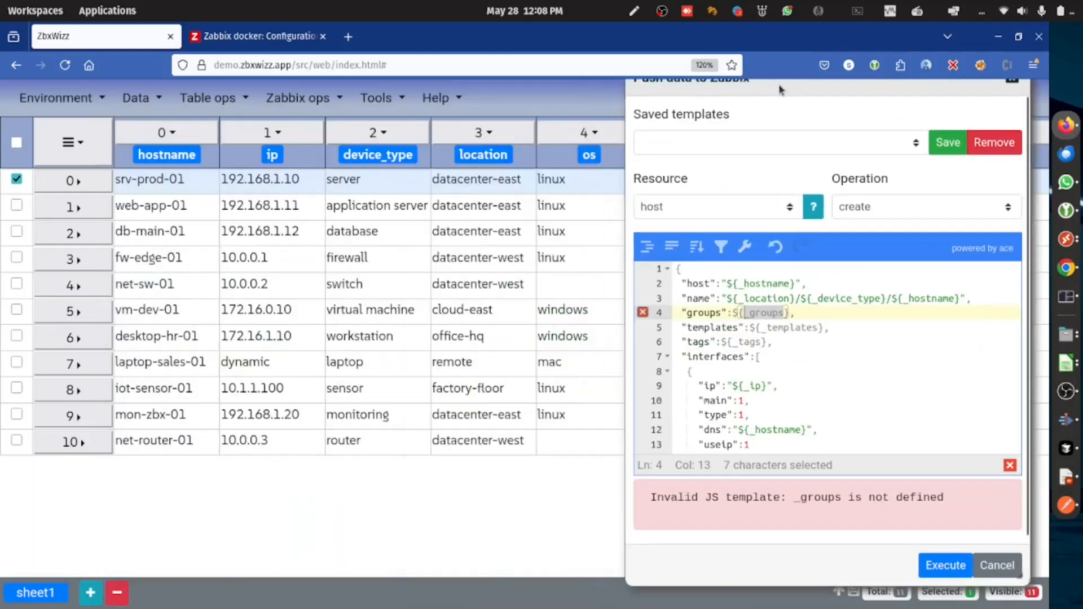
double_click(789, 283)
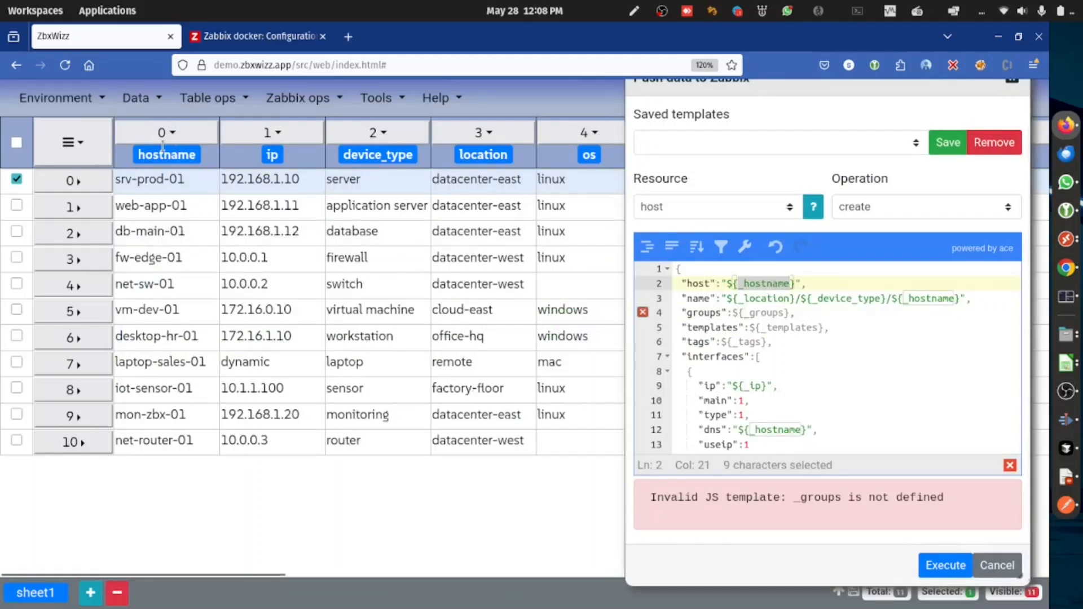
left_click(777, 298)
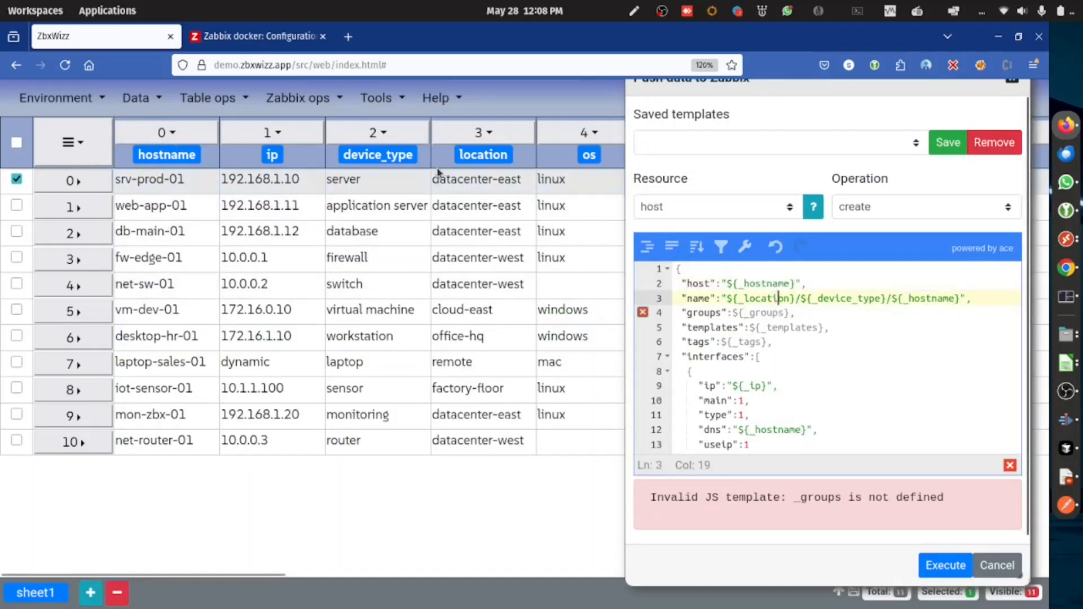
left_click_drag(870, 298, 874, 298)
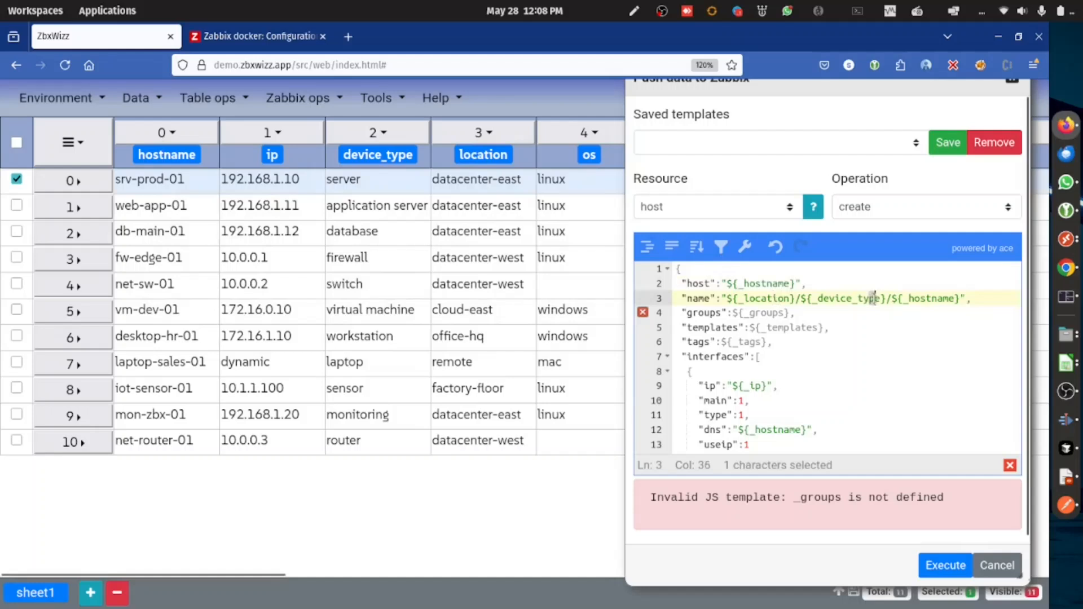
Examine the _device_type, _hostname and _location variables that make up the template's name value
double_click(873, 298)
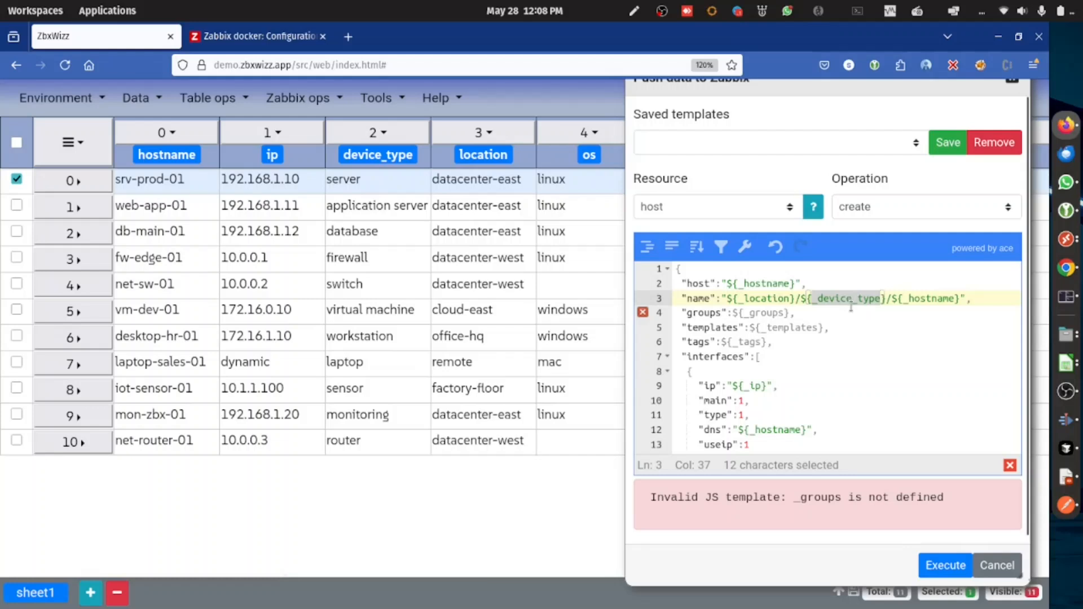
double_click(932, 298)
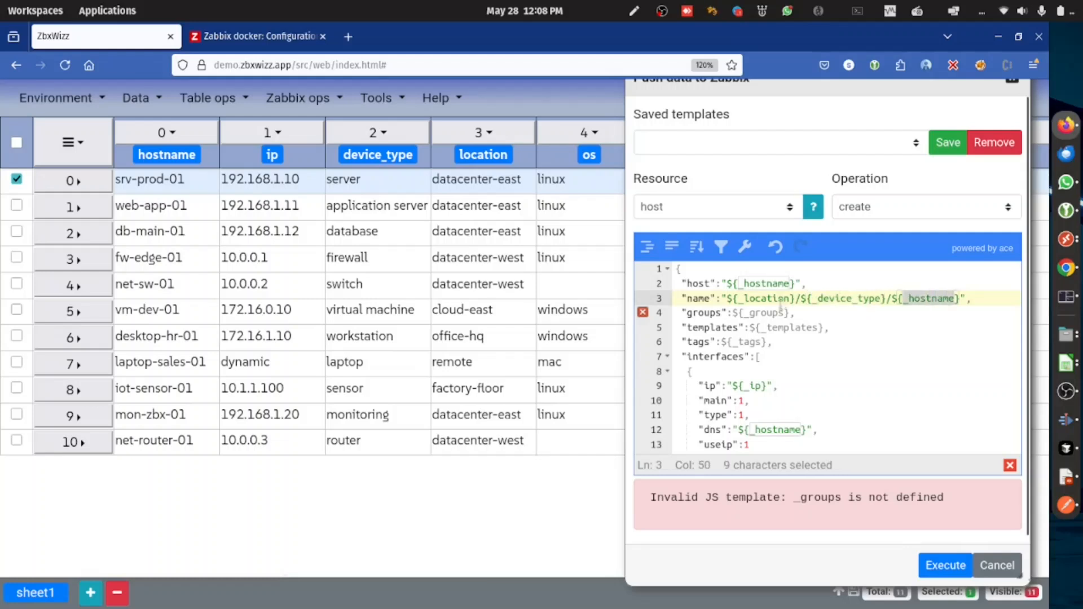
double_click(757, 298)
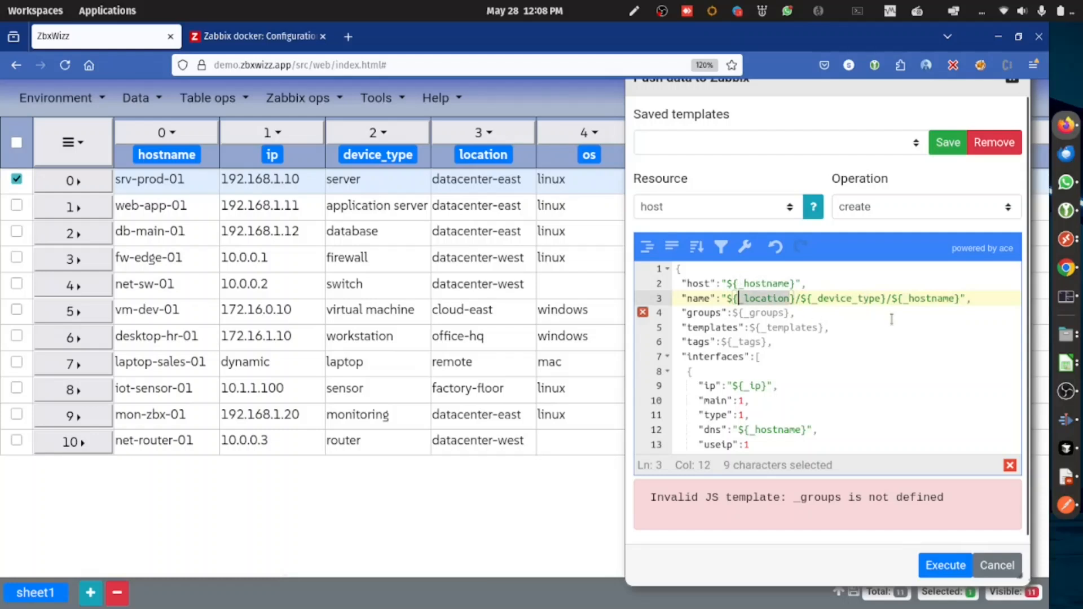
left_click(967, 297)
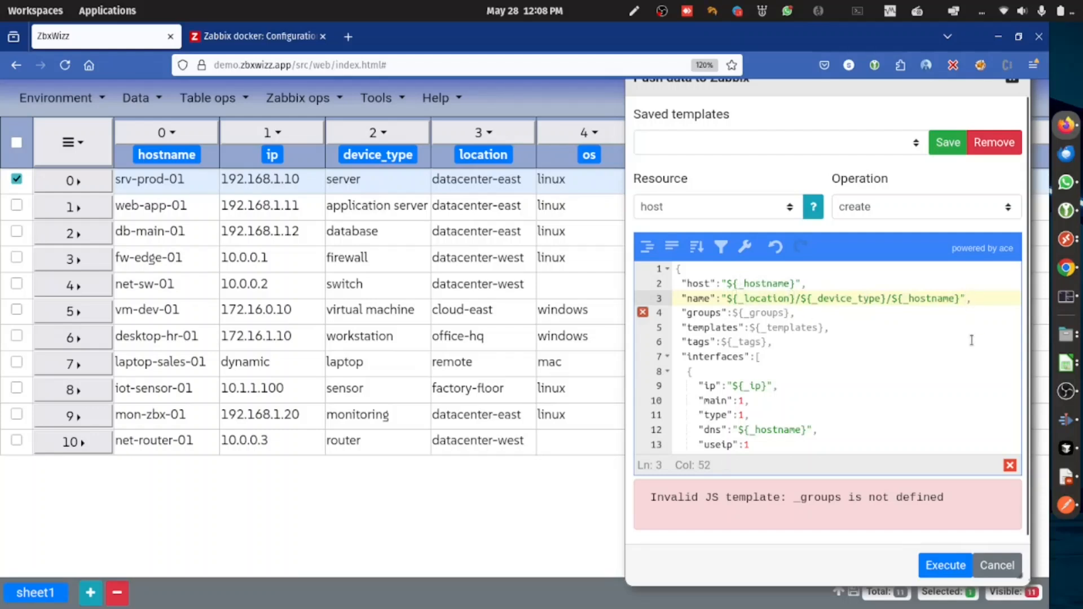
Delete the groups, templates and tags lines from the host create template
scroll(846, 342, "down", 1)
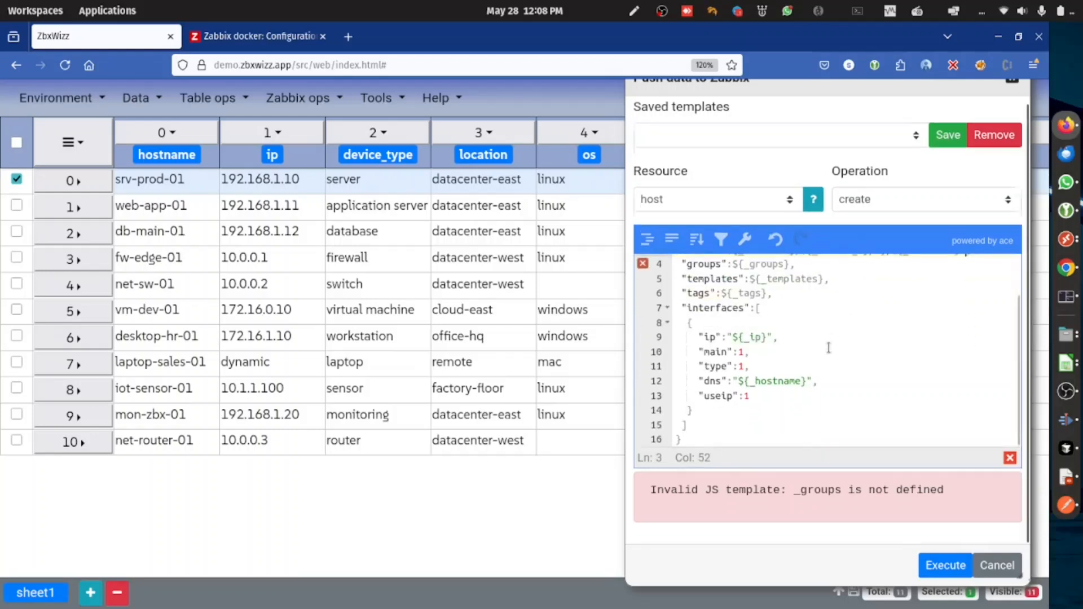
scroll(827, 347, "up", 1)
left_click(841, 342)
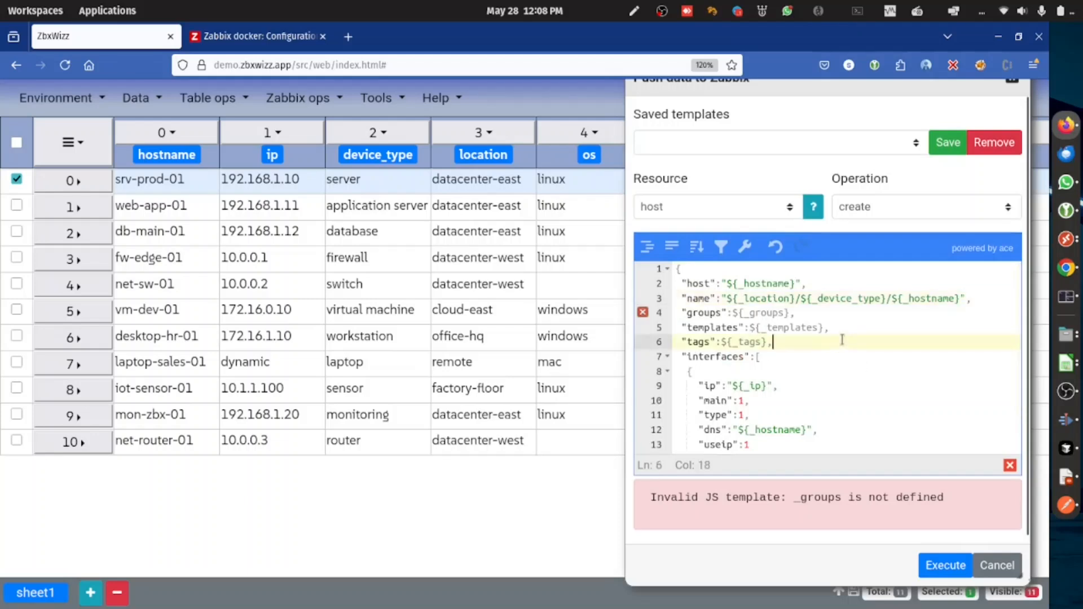
left_click(682, 312, "shift")
key("Delete")
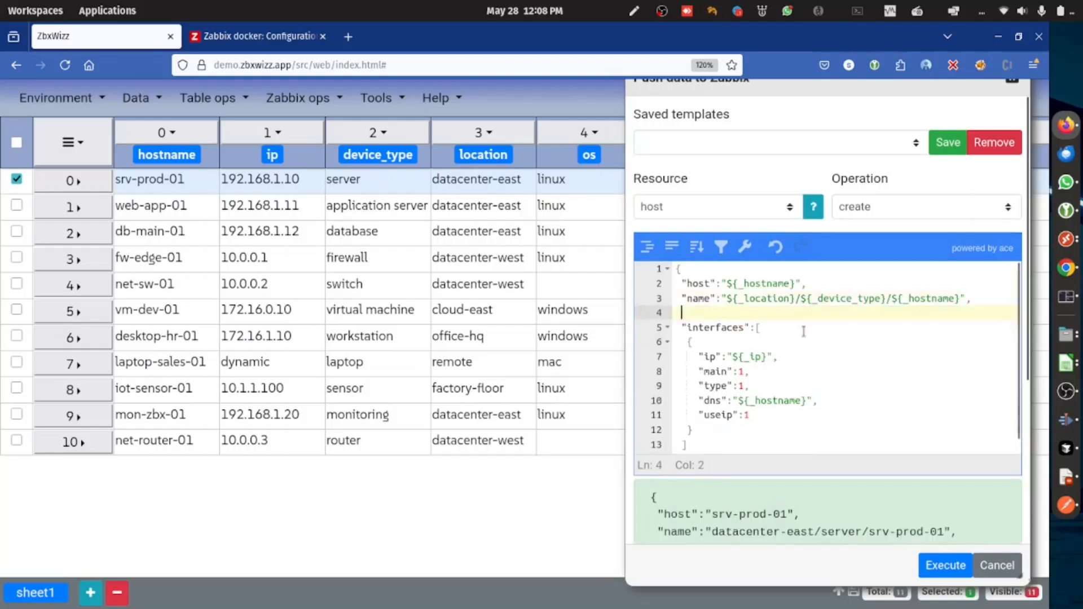
Review the JSON preview rendered from the shortened template for srv-prod-01
scroll(788, 473, "down", 3)
scroll(793, 488, "down", 2)
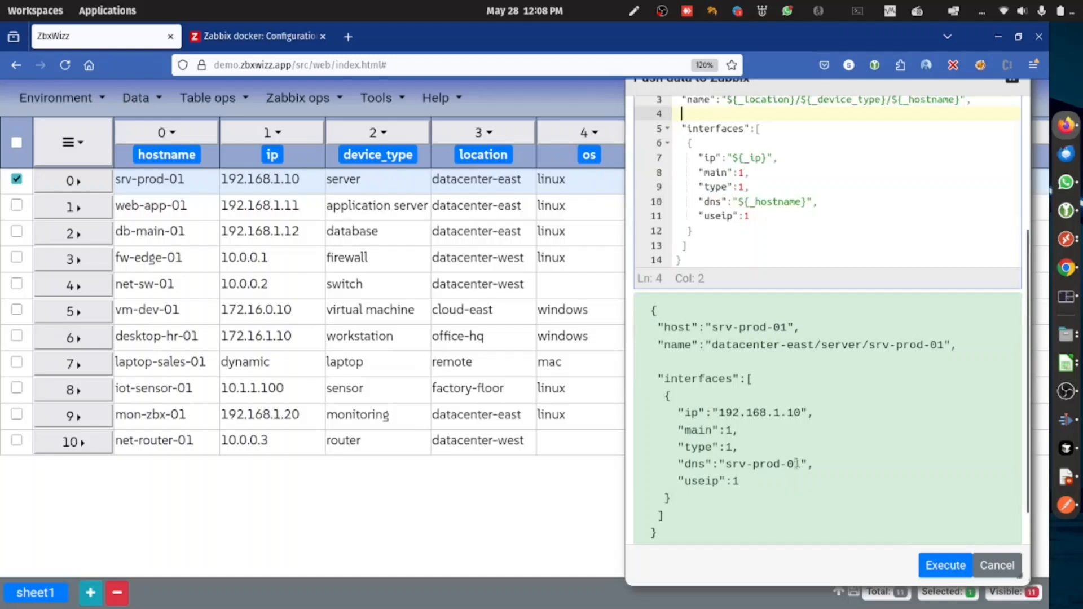
scroll(797, 464, "up", 3)
scroll(797, 464, "up", 2)
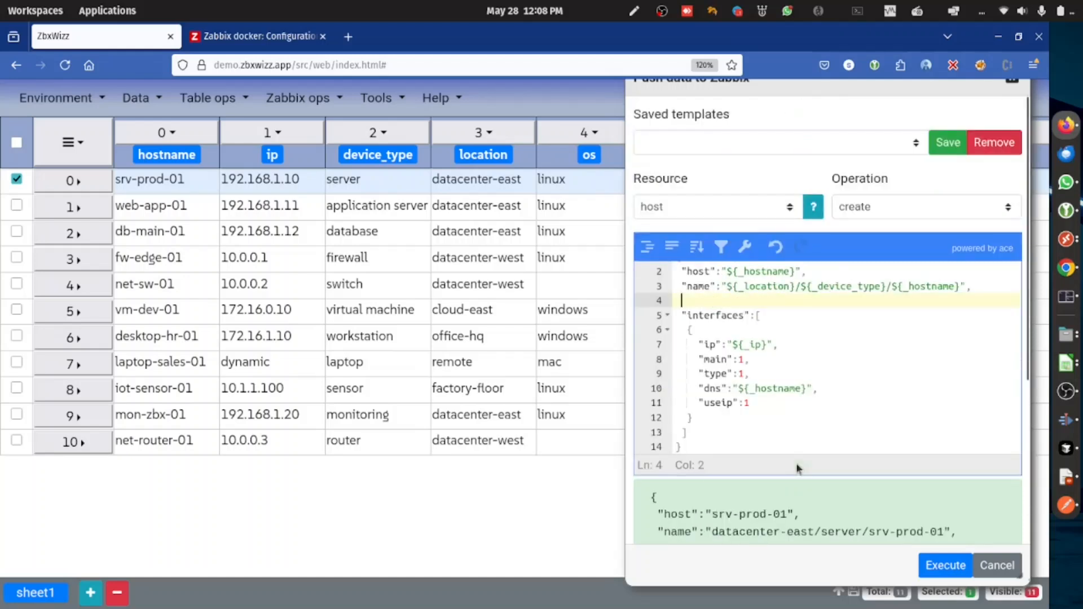
Reset the page zoom to 100% and reposition the push dialog to compare its preview with the sheet's columns
key("ctrl+plus")
key("ctrl+minus")
key("ctrl+minus")
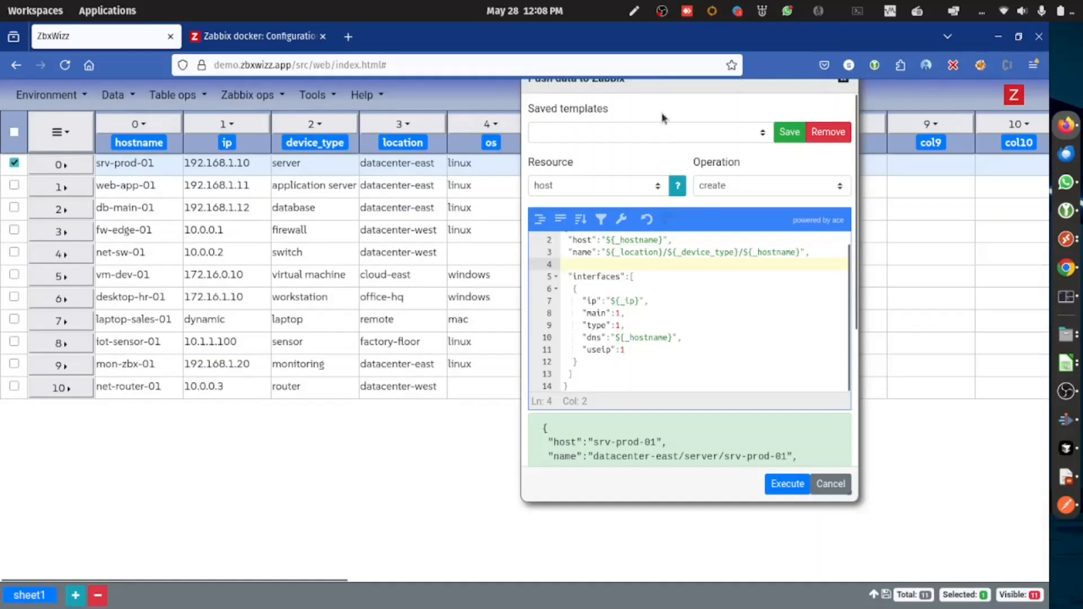
left_click_drag(670, 90, 183, 106)
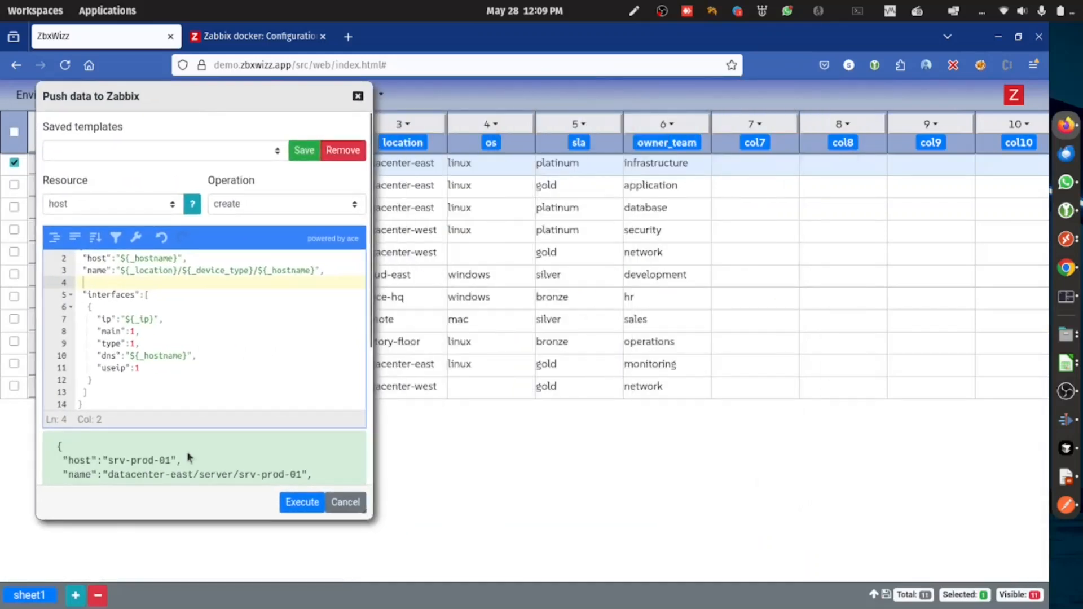
scroll(187, 451, "down", 2)
scroll(186, 453, "down", 1)
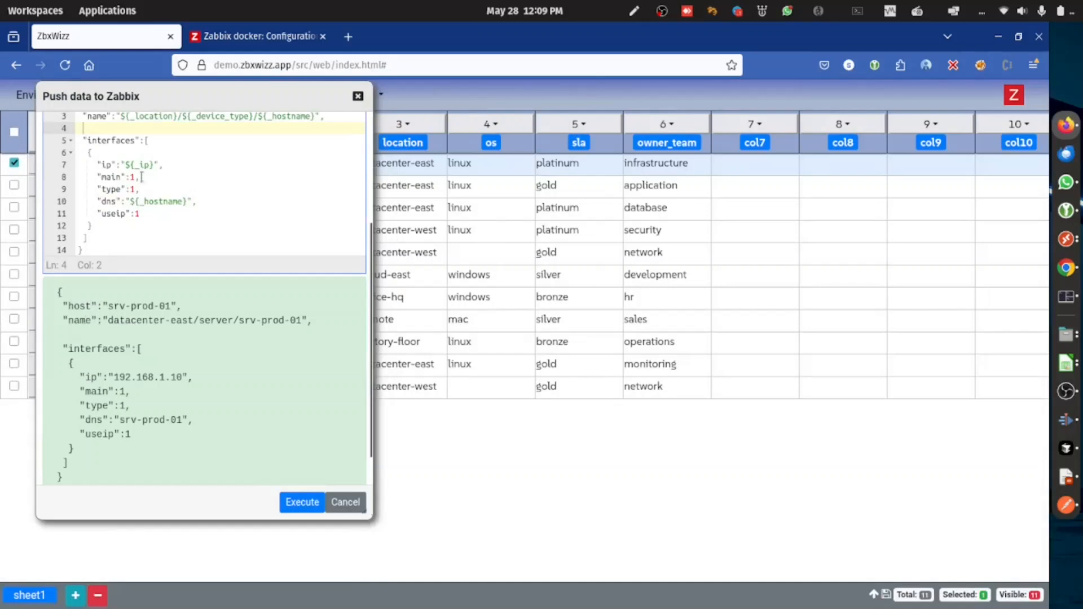
left_click_drag(201, 109, 639, 131)
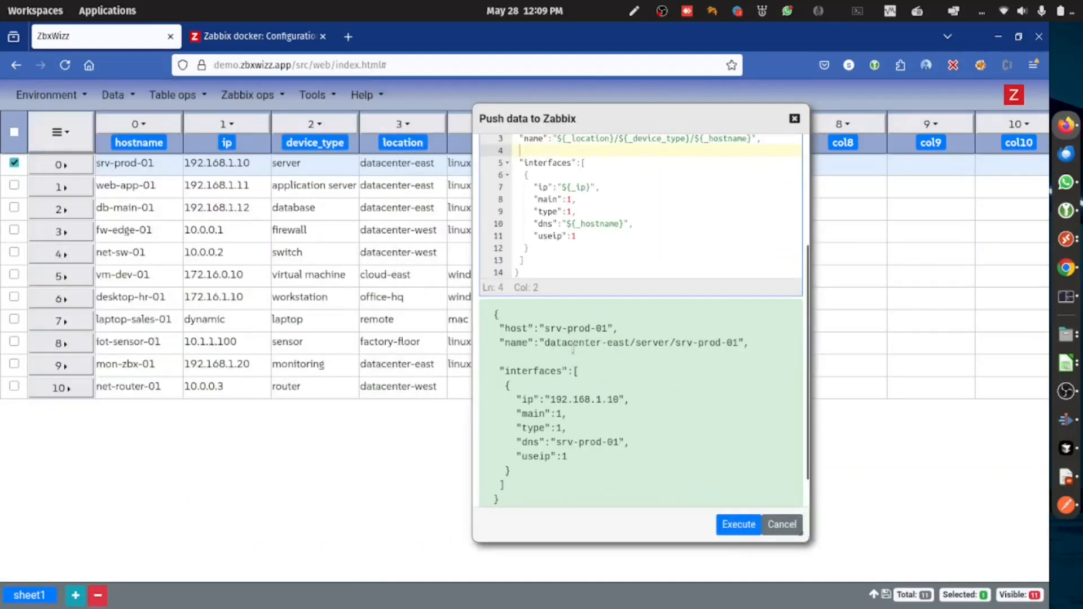
left_click_drag(717, 121, 303, 111)
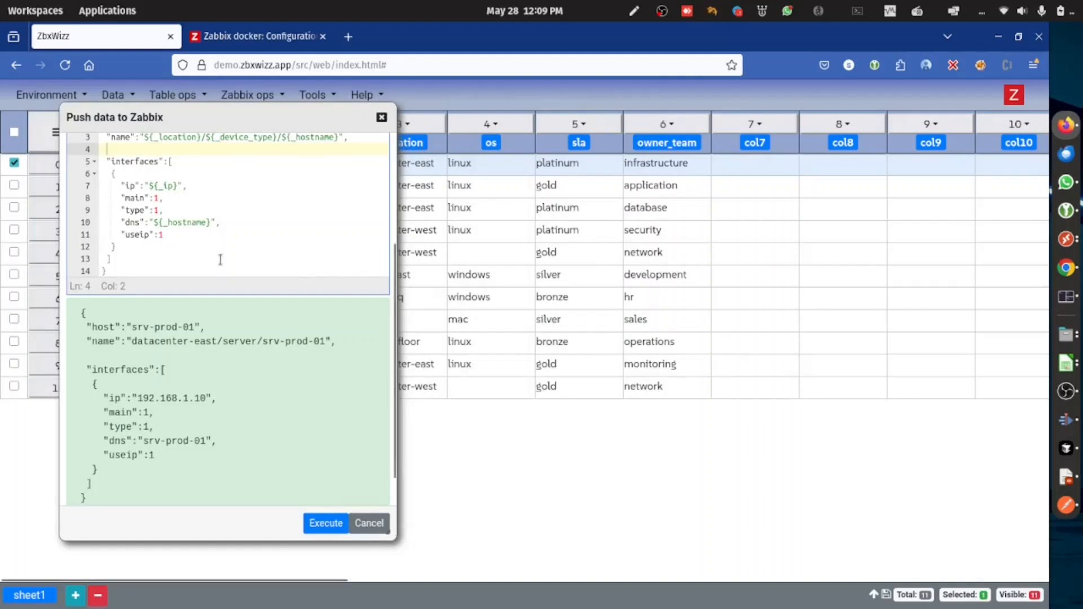
Open the host.create API documentation from the push dialog and find its "Creating a host" example
scroll(218, 259, "up", 3)
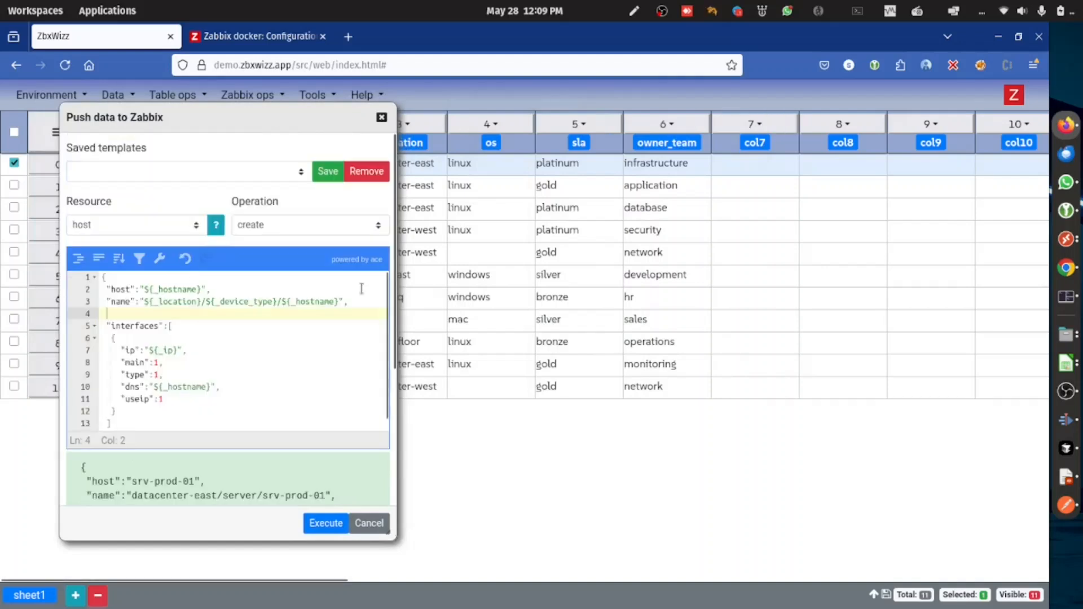
left_click(220, 226)
scroll(364, 358, "down", 3)
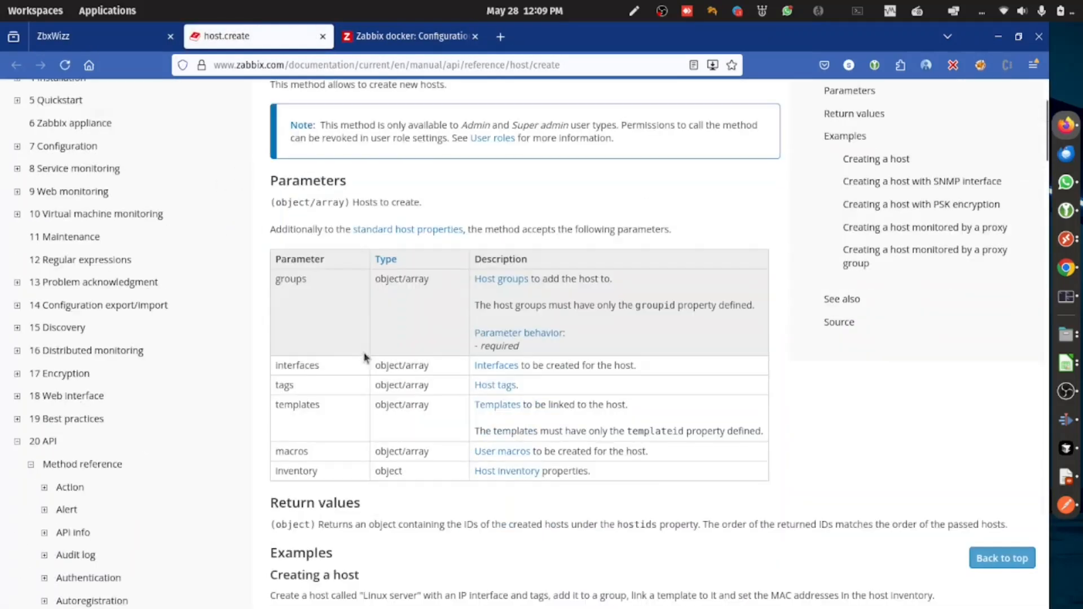
scroll(364, 357, "up", 1)
scroll(364, 357, "down", 3)
scroll(364, 357, "down", 6)
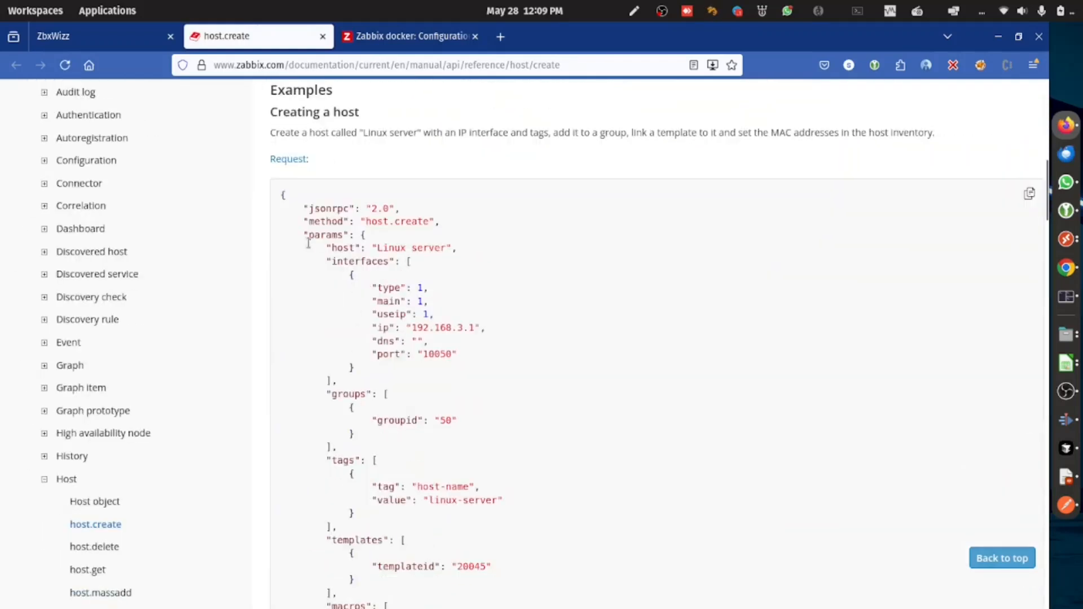
Examine the interfaces, templates, tags and groups blocks in the documentation's example request
left_click_drag(326, 257, 500, 391)
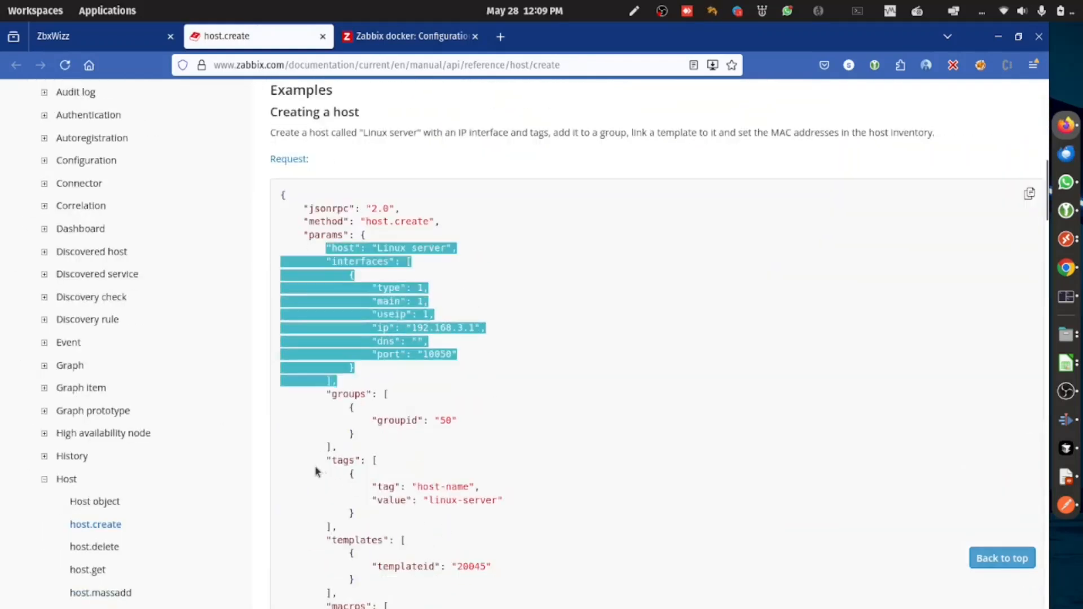
left_click_drag(312, 462, 331, 592)
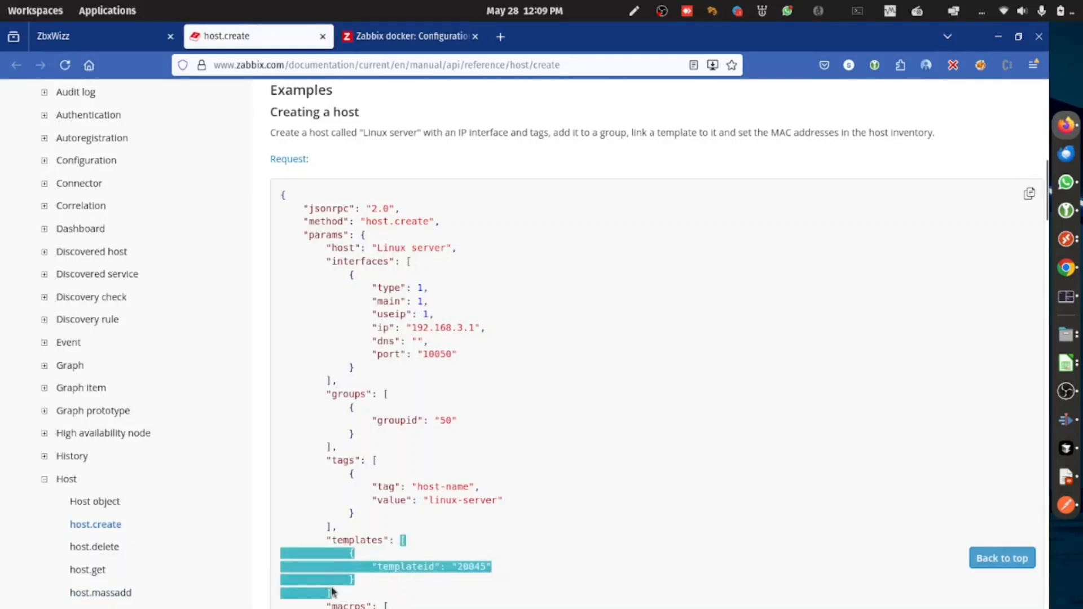
left_click_drag(374, 460, 336, 513)
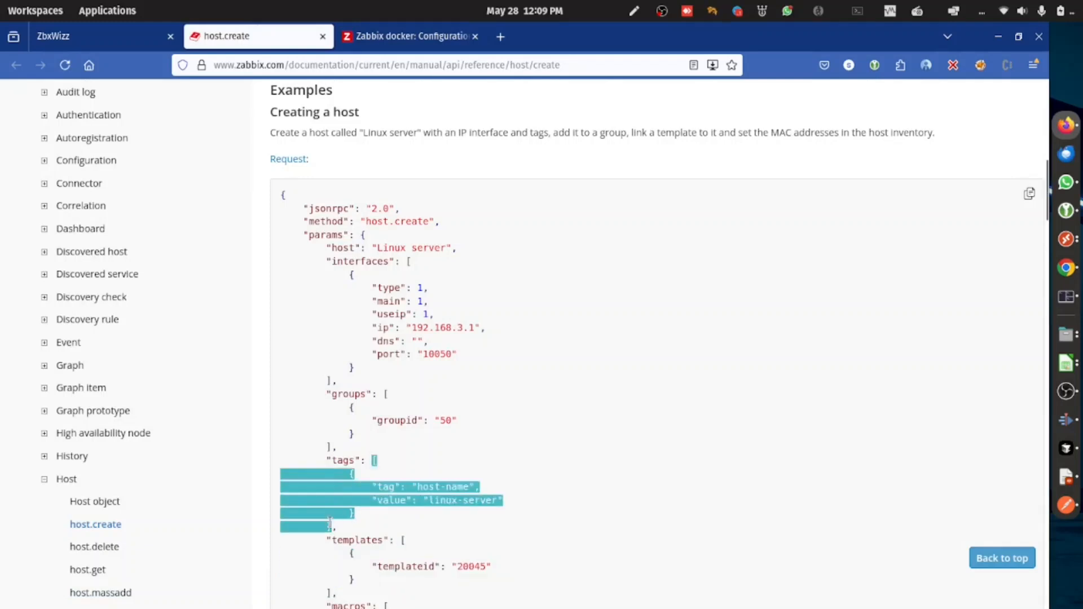
left_click_drag(385, 394, 334, 447)
Return to the ZbxWizz page and insert a "tags" array with a "tag" entry below the template's name line
left_click(124, 36)
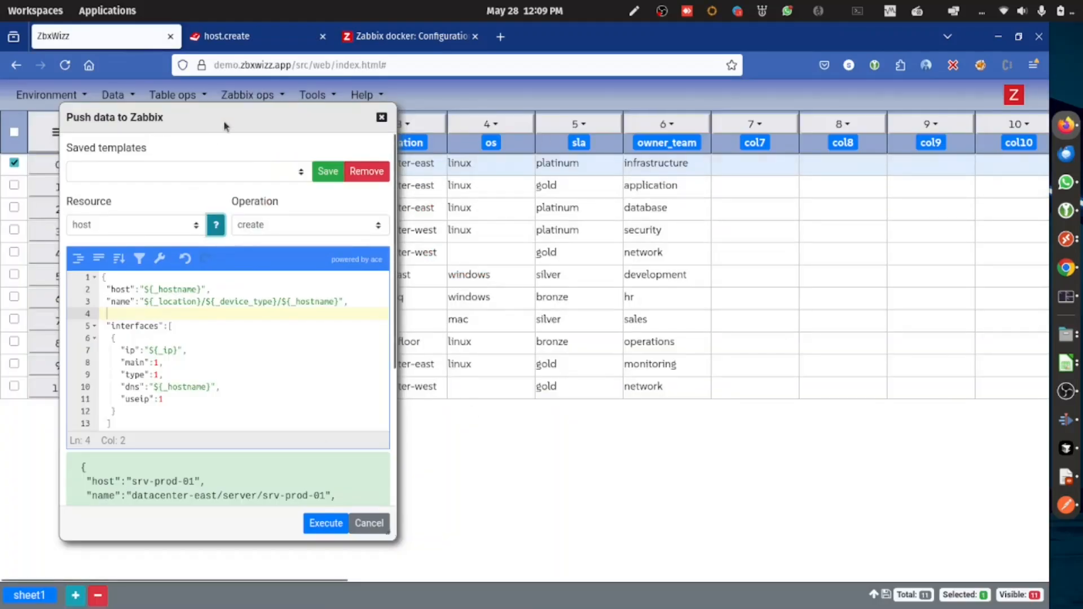
left_click_drag(224, 120, 316, 141)
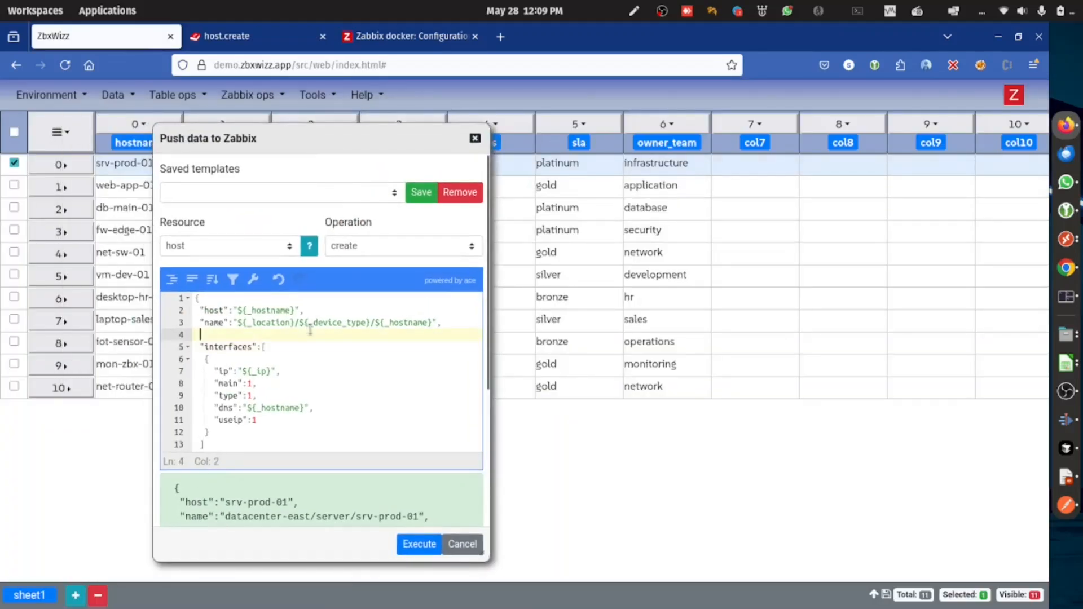
type("\"tags\":[")
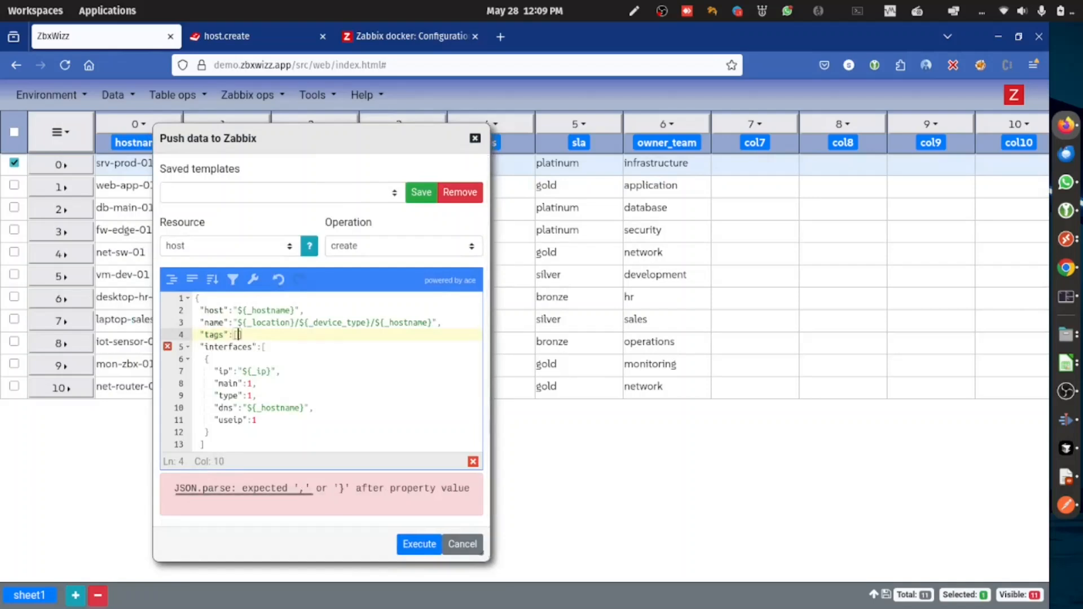
key("Return")
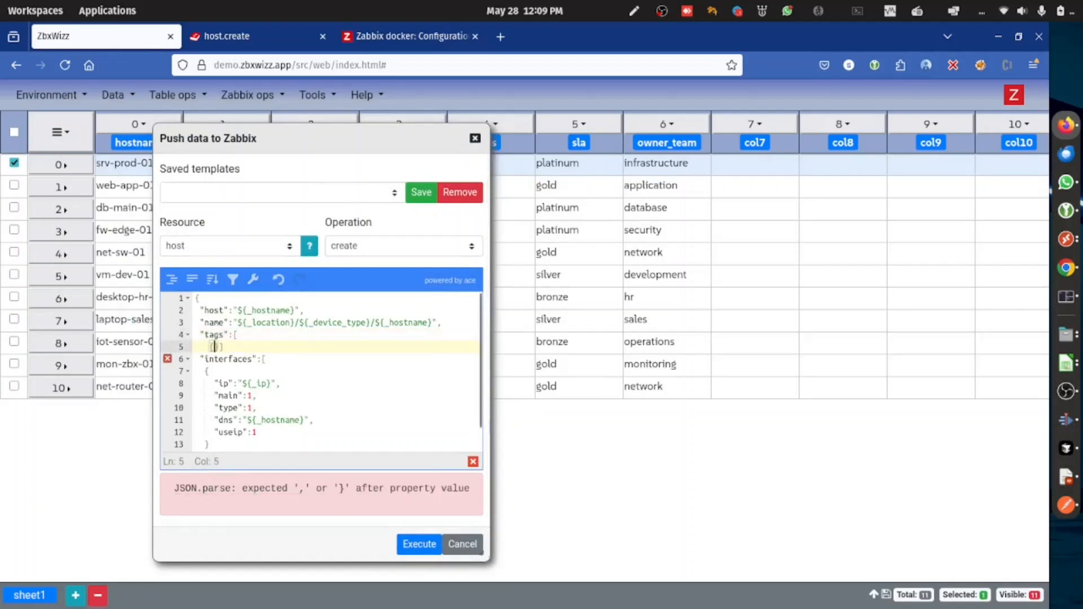
type("{\"tag\":")
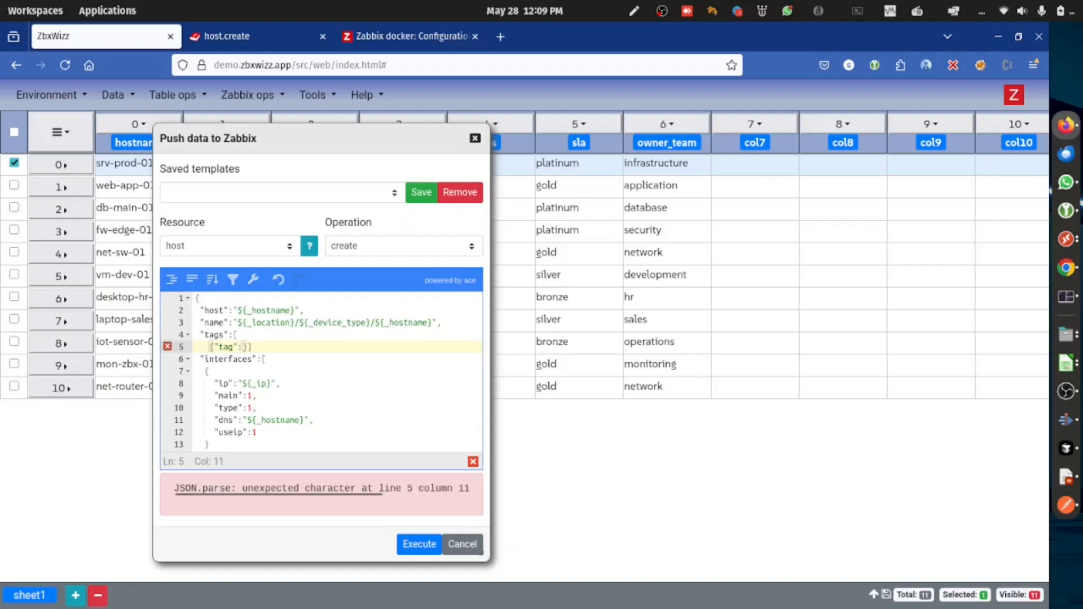
Set the tag name to "OWNER" and add a "value" key with the column reference "${$6"
type("\"OWNERE")
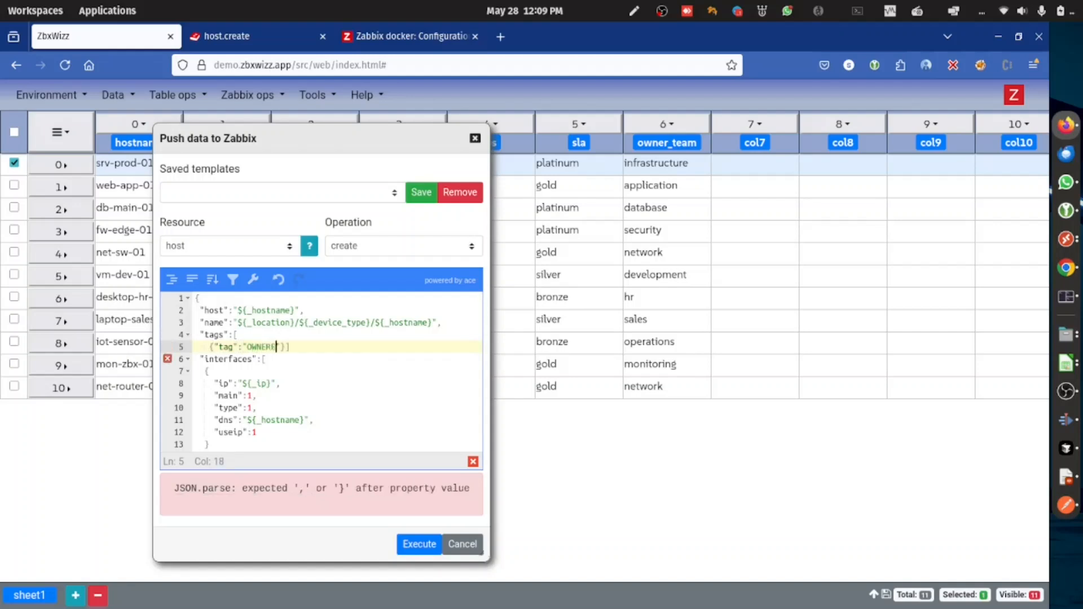
type("\",\"val")
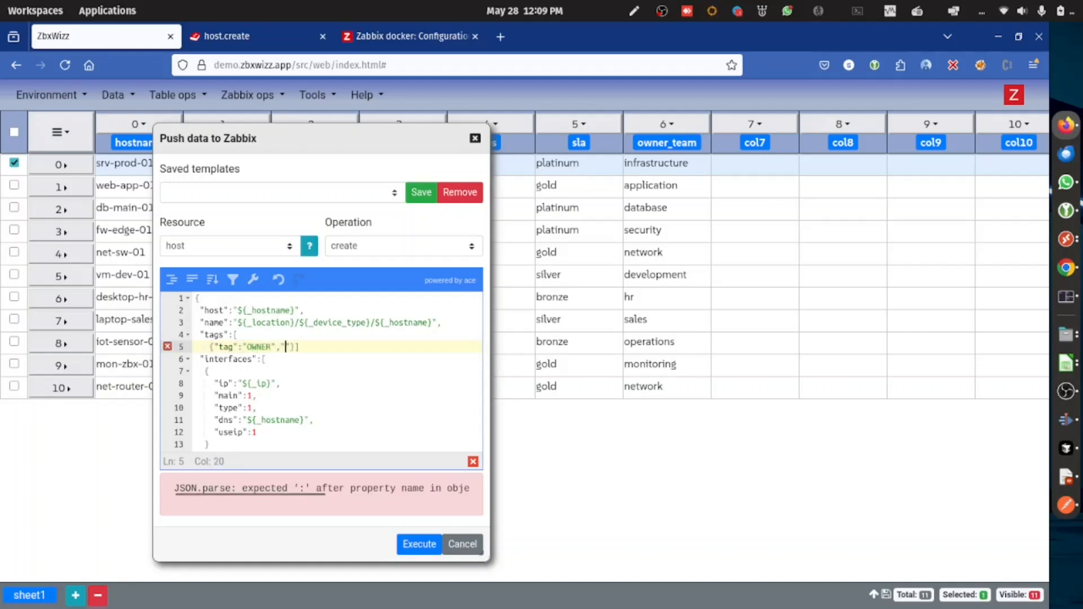
type("ue\":")
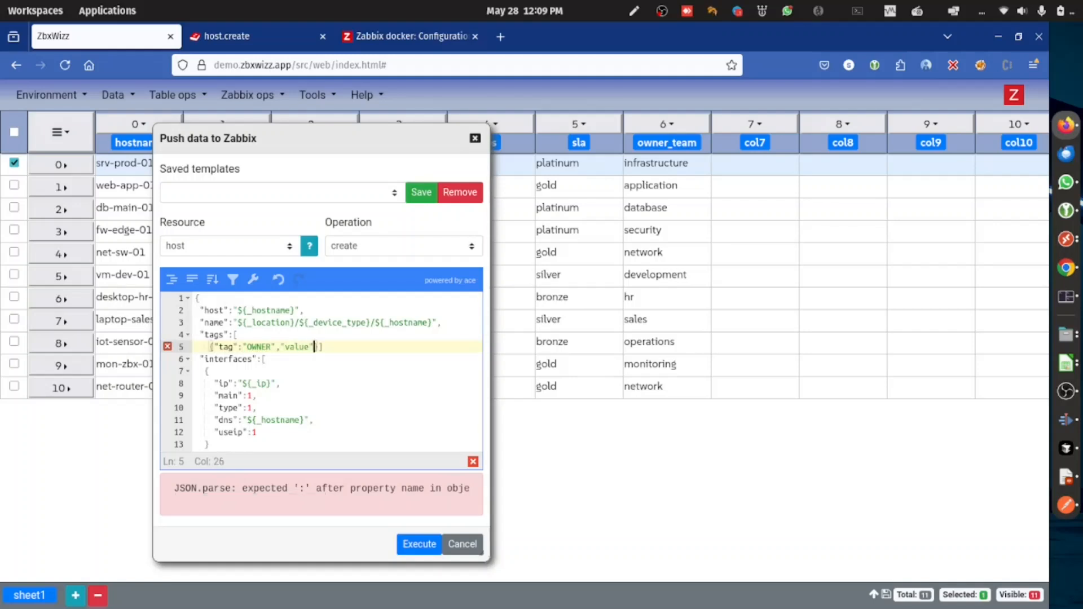
type("\"")
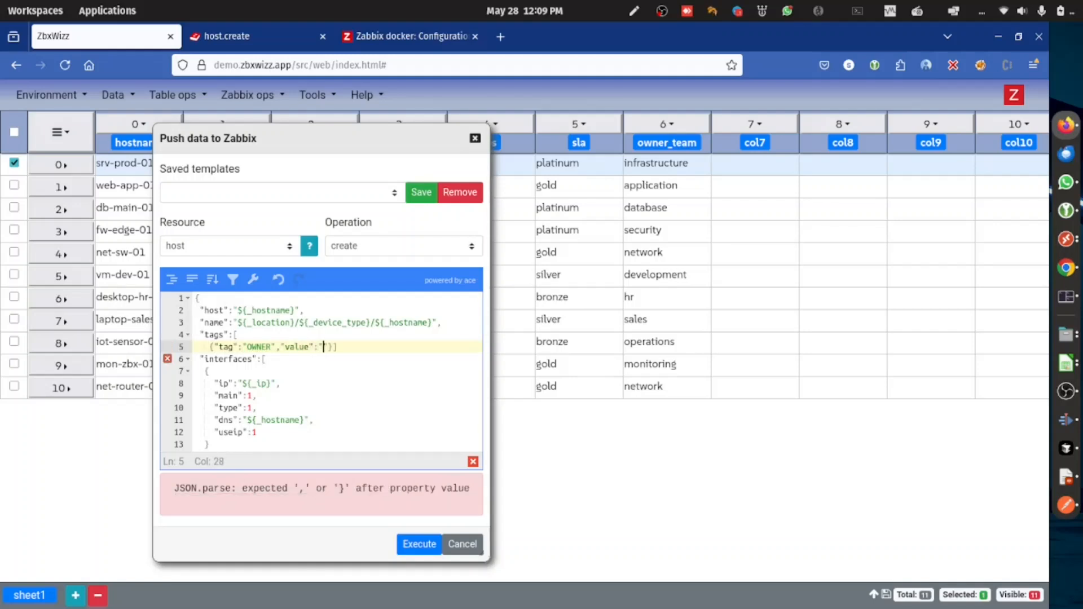
type("${}")
key("Delete")
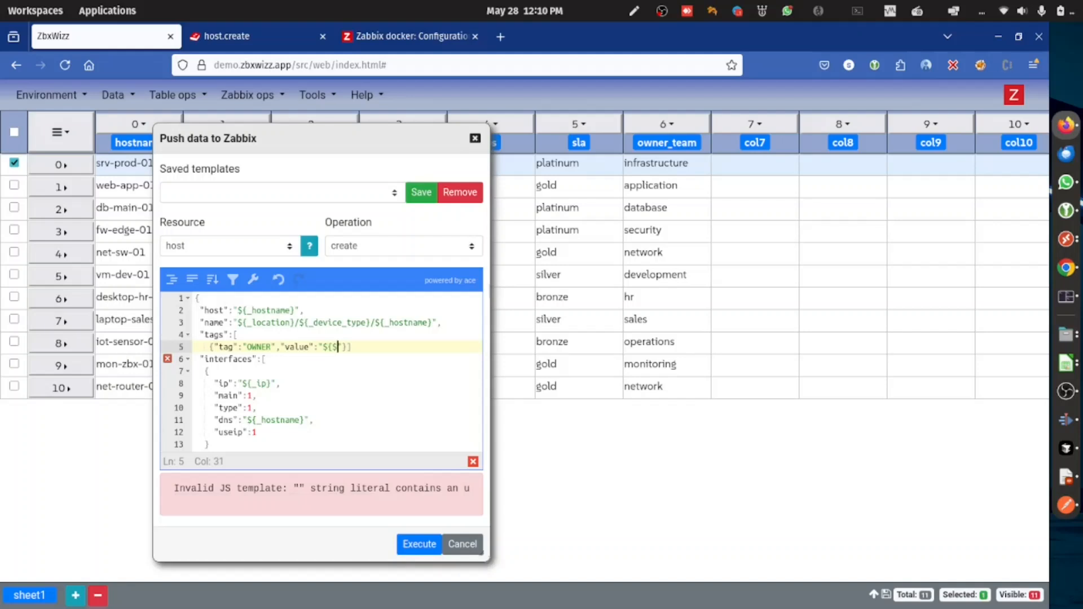
Put the tags array's closing bracket on its own line aligned with "tags", followed by a comma
key("Right")
key("Right")
key("Return")
key("Right")
type(",")
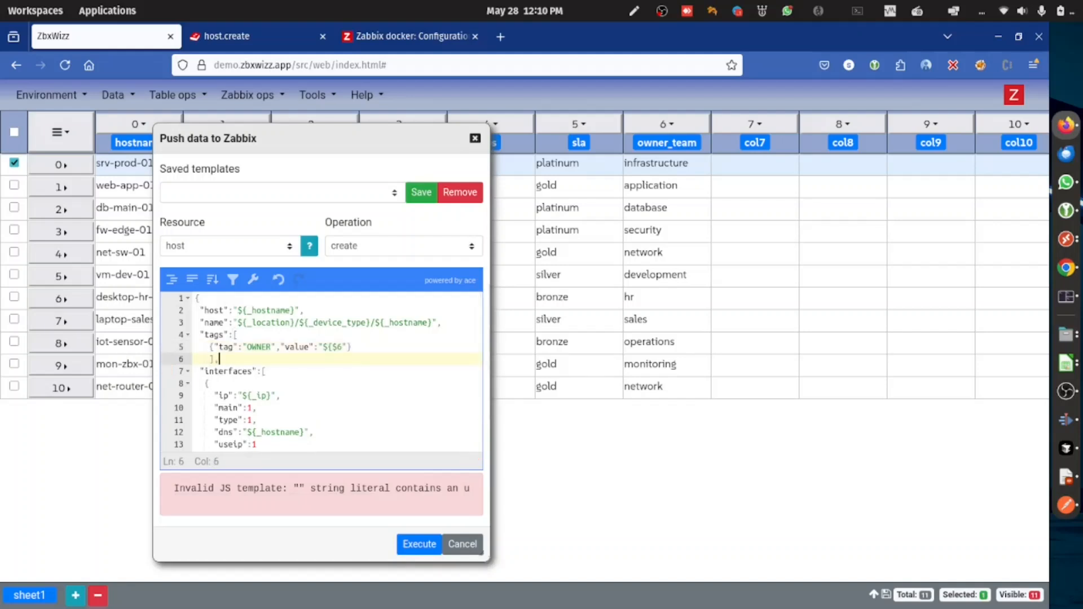
key("Left")
key("Left")
key("BackSpace")
key("Up")
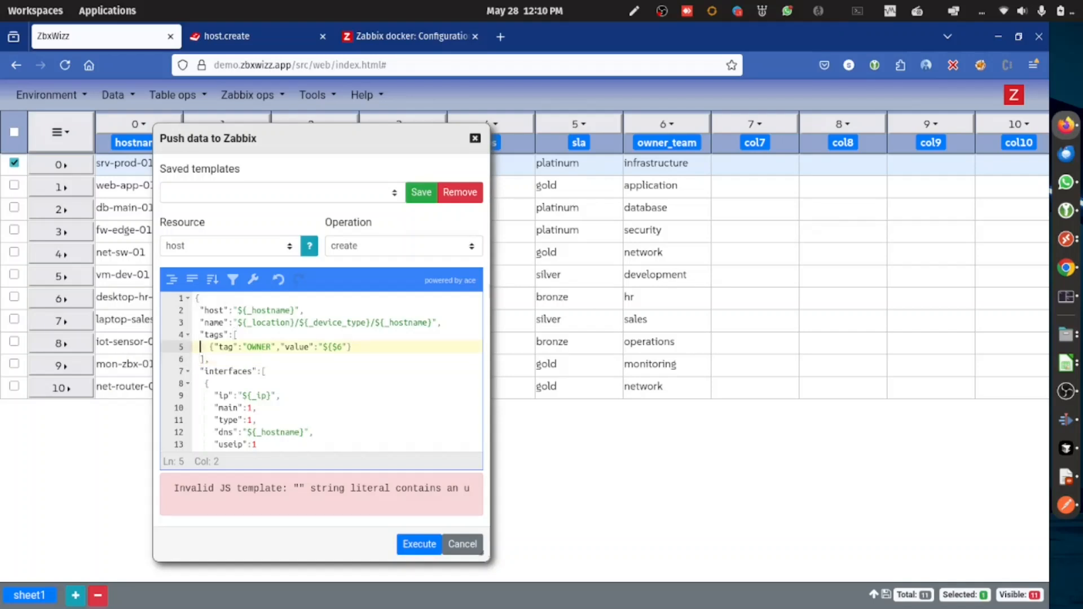
key("Up")
key("Up")
Complete the OWNER tag's value as "${$6}", close its entry, and check the tags block in the rendered preview
scroll(346, 334, "down", 1)
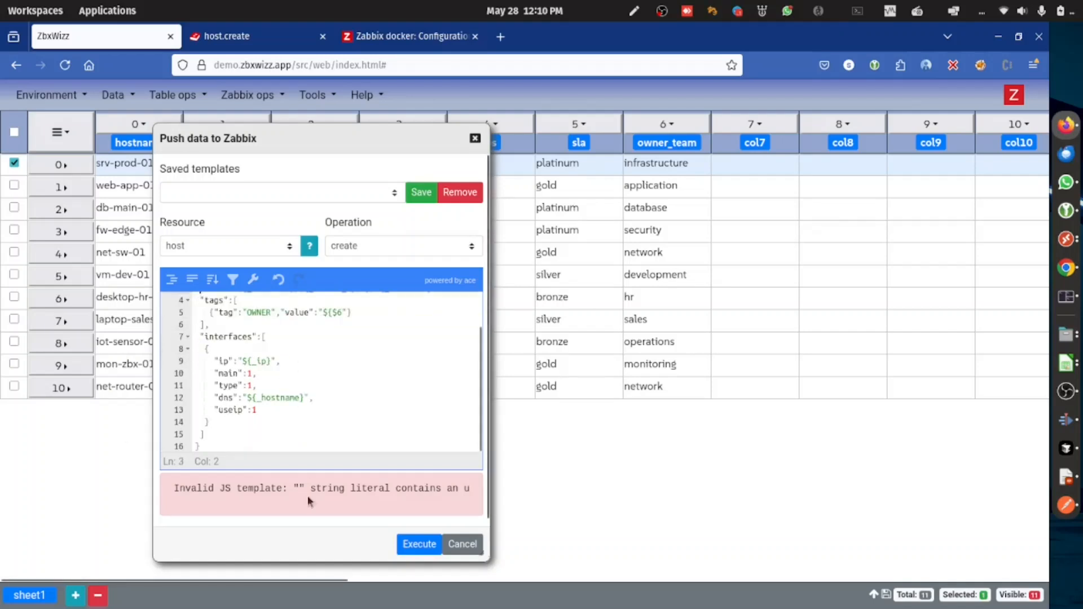
left_click_drag(345, 338, 355, 345)
left_click(351, 312)
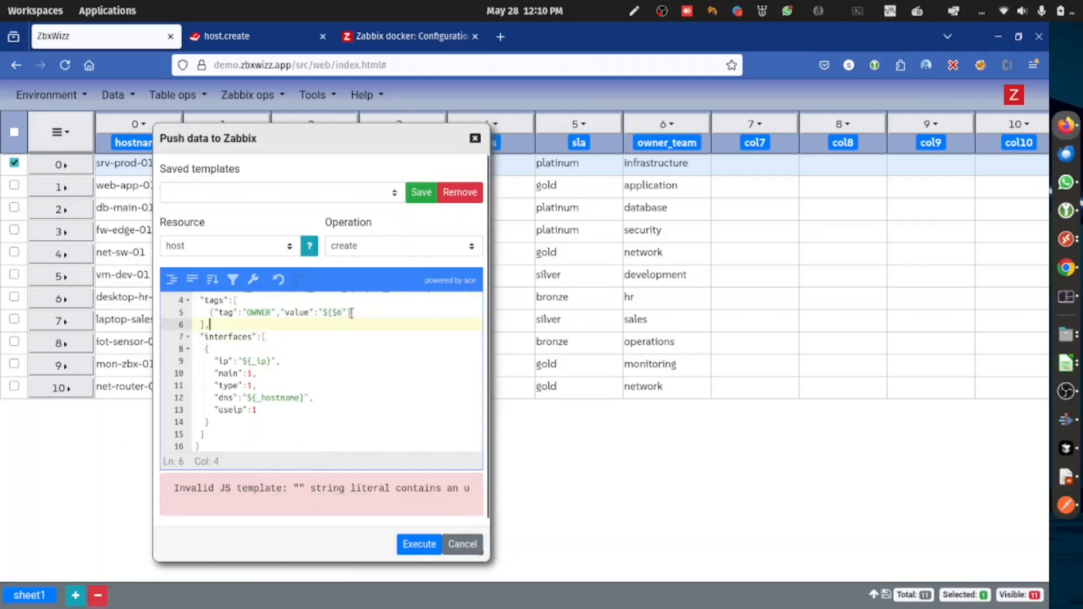
key("BackSpace")
key("BackSpace")
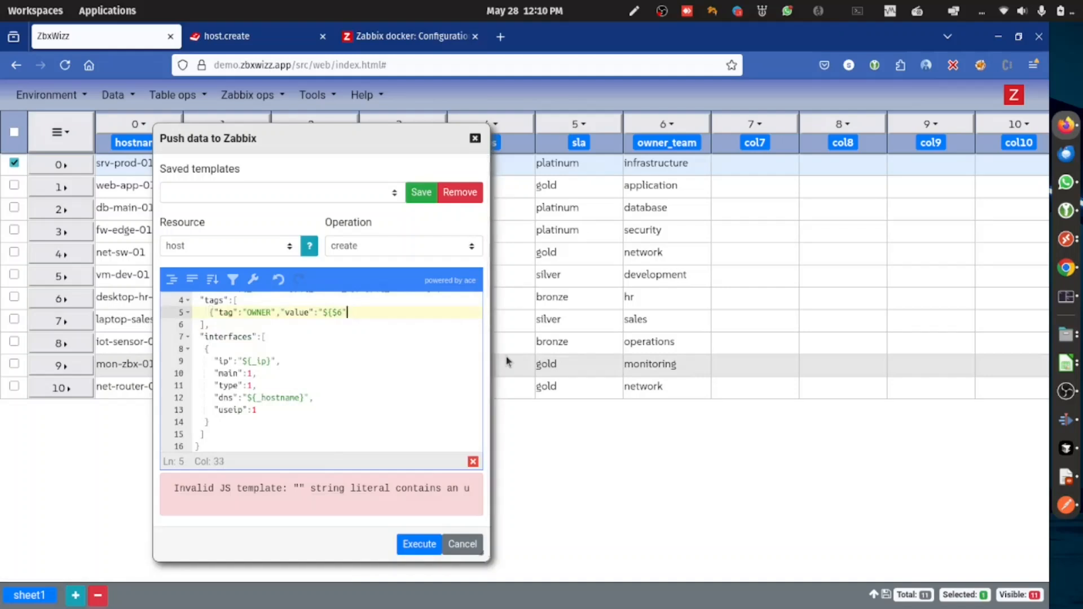
type("}")
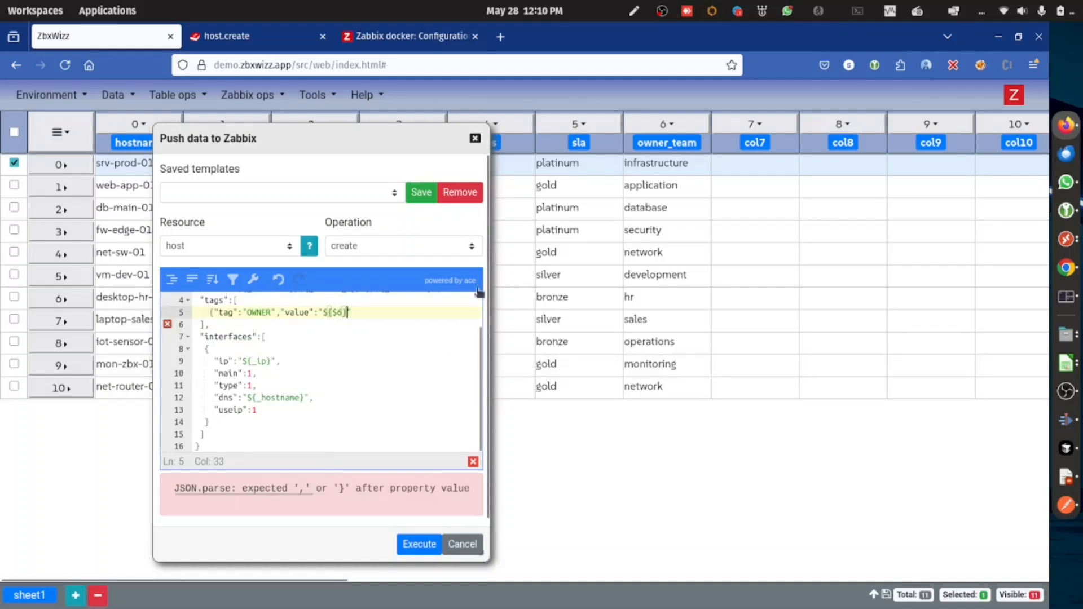
type("\"}")
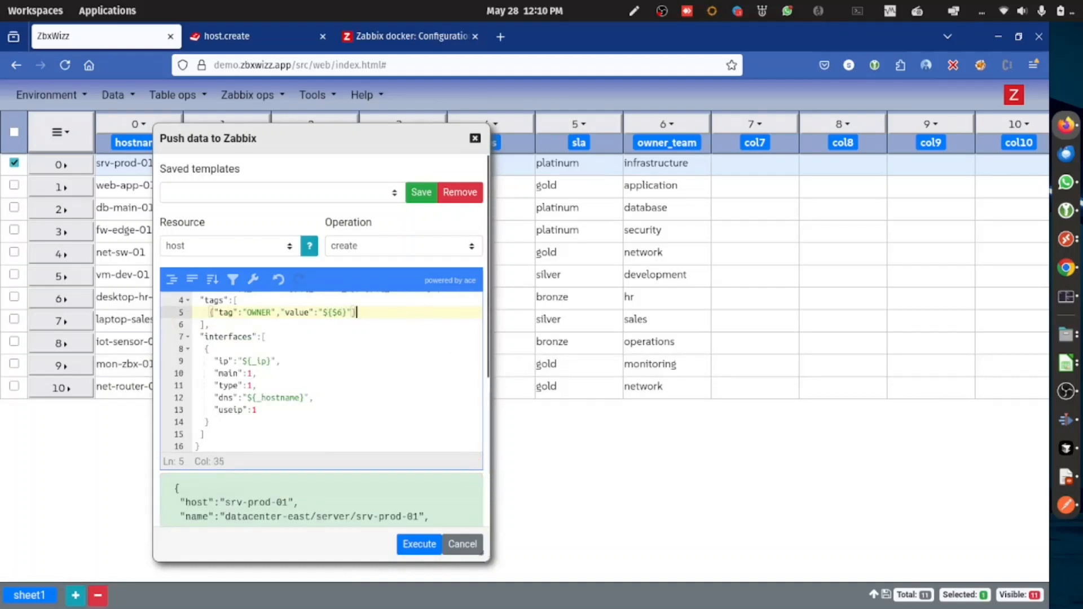
scroll(395, 312, "down", 3)
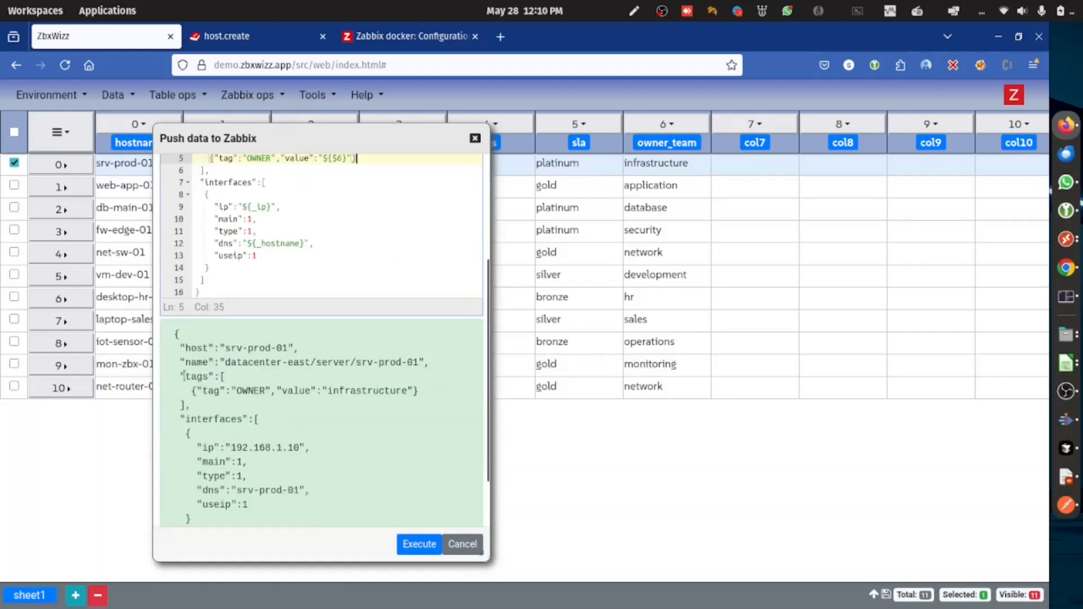
left_click_drag(185, 376, 410, 391)
Add a comma after the OWNER tag entry and duplicate that line directly below it
scroll(345, 216, "up", 1)
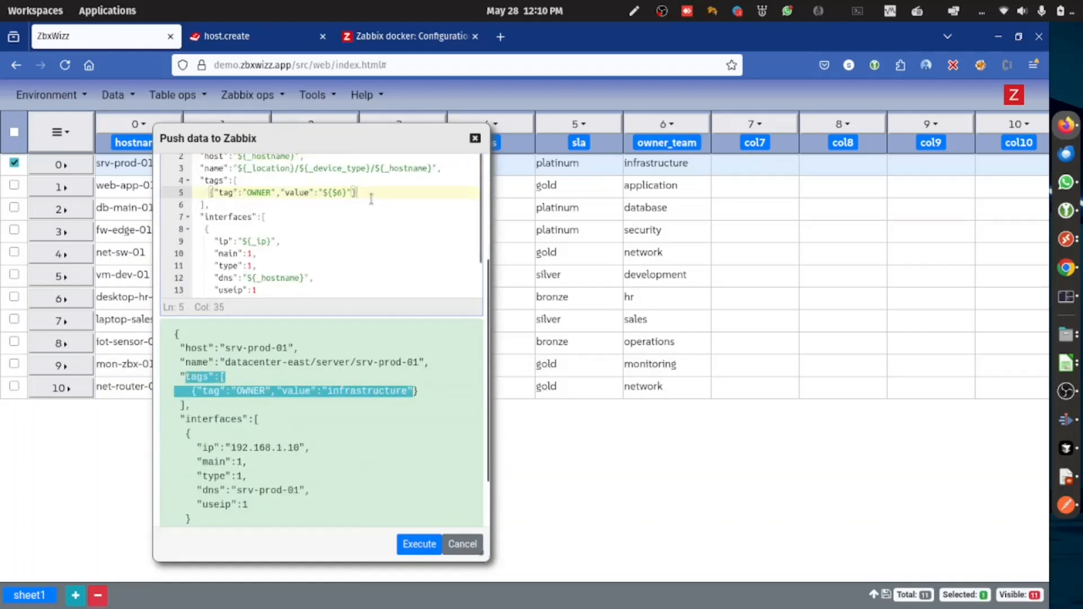
type(",")
key("shift+Up")
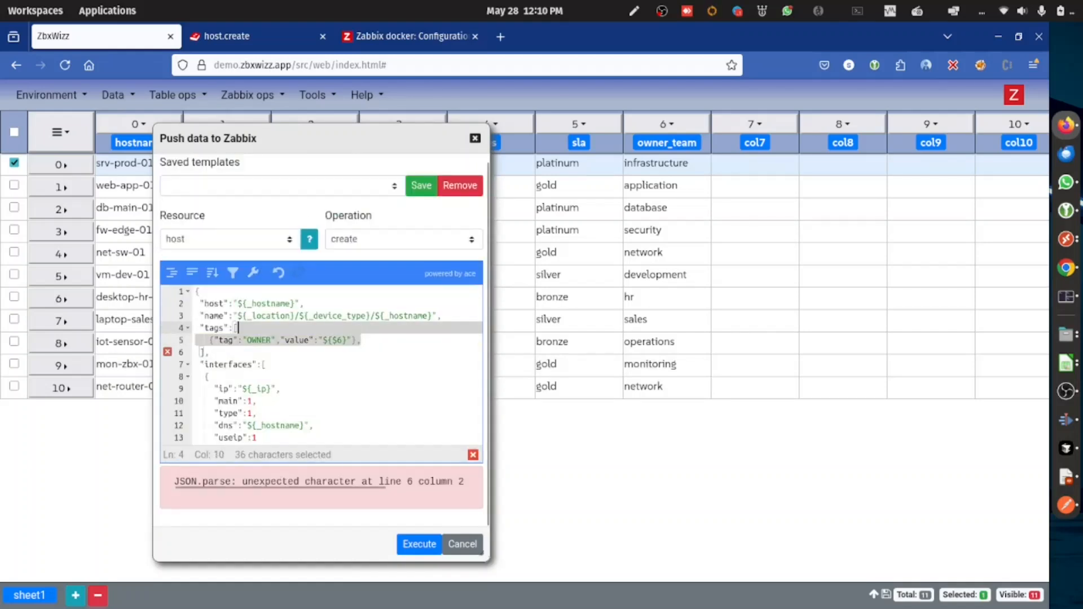
key("ctrl+c")
key("Right")
key("ctrl+v")
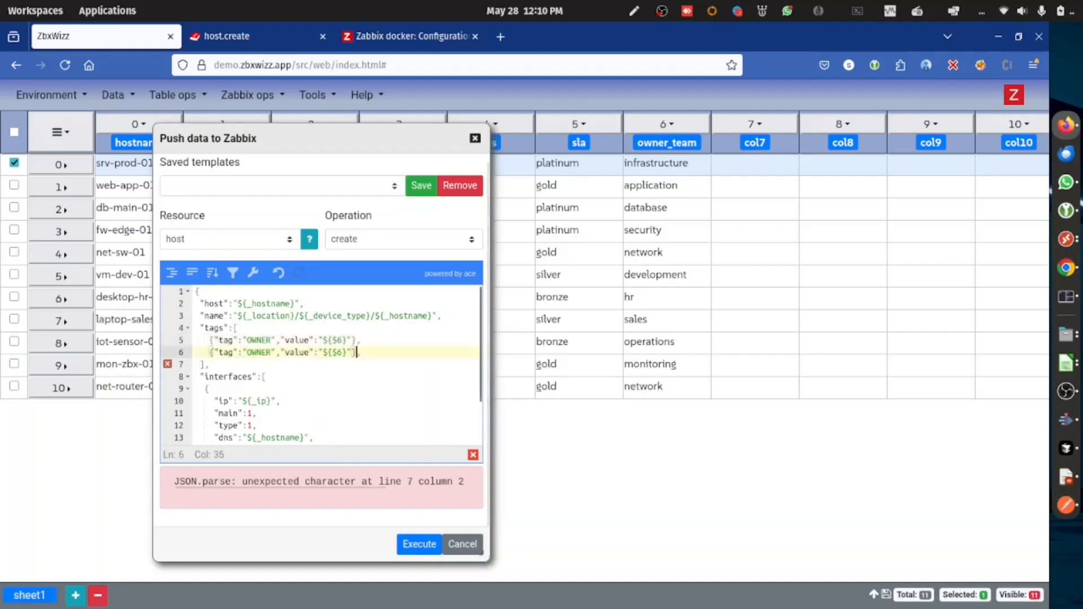
Rename the tag in the duplicated entry to "SLA"
key("ctrl+Left")
key("ctrl+Left")
key("ctrl+Left")
key("Left")
key("Left")
key("Left")
key("ctrl+shift+Left")
type("S")
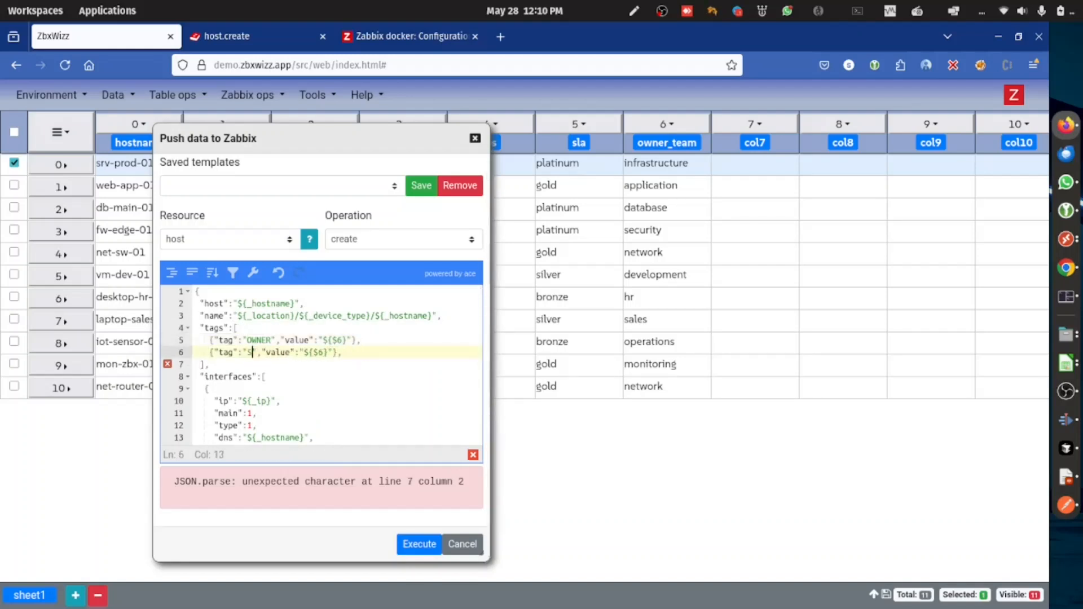
type("LO")
key("BackSpace")
type("A")
Set the SLA tag's value to "${_sla}" and remove the trailing comma after its entry
key("Right")
key("Right")
key("Right")
key("Right")
key("Right")
key("Right")
key("Right")
key("Right")
key("Right")
key("Right")
key("Right")
key("Right")
key("Right")
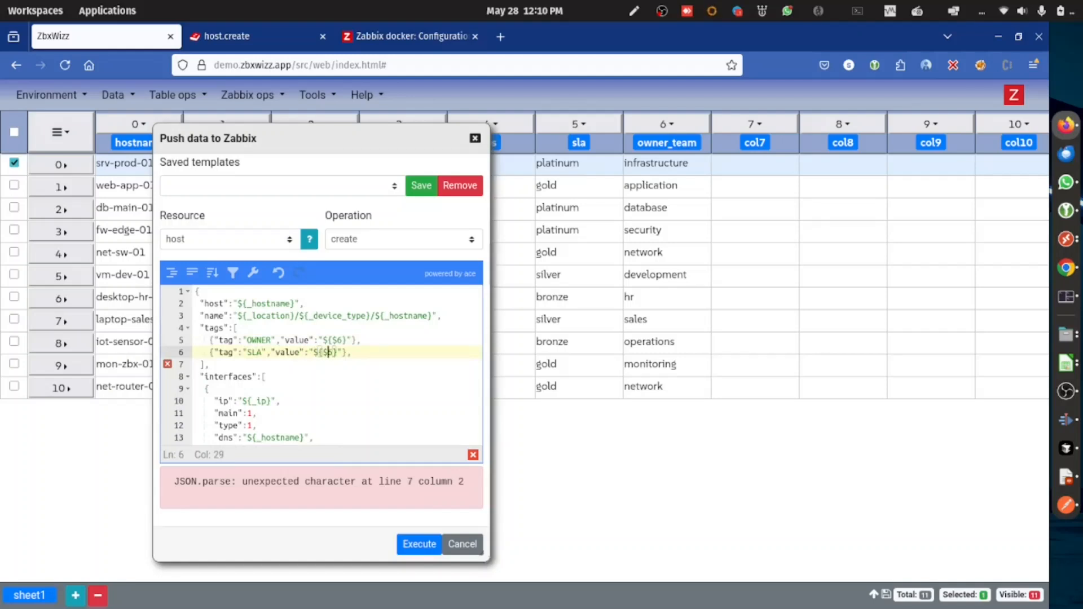
key("shift+Right")
key("shift+Right")
type("_sla")
type("}")
key("Right")
key("Right")
key("Delete")
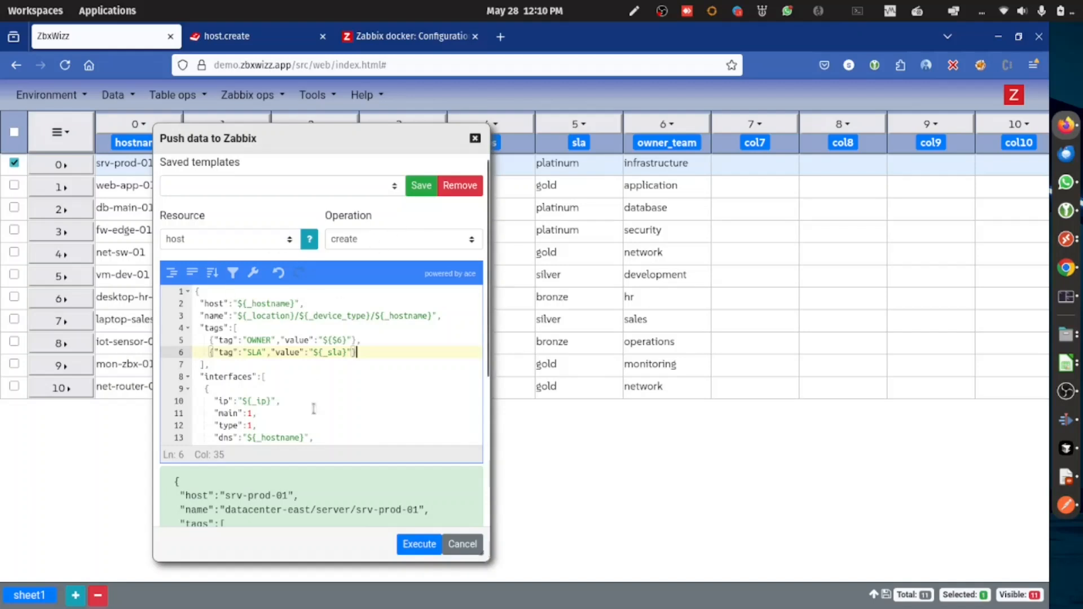
scroll(283, 375, "down", 2)
scroll(283, 376, "up", 2)
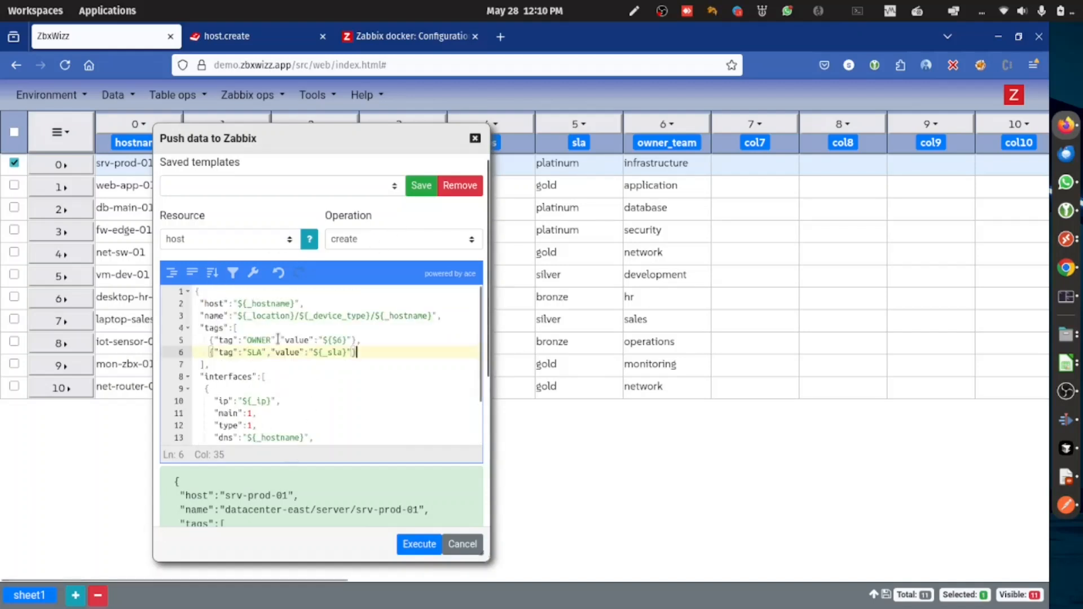
Move the push dialog aside to view the table's first columns, and close the dialog
left_click_drag(314, 155, 712, 148)
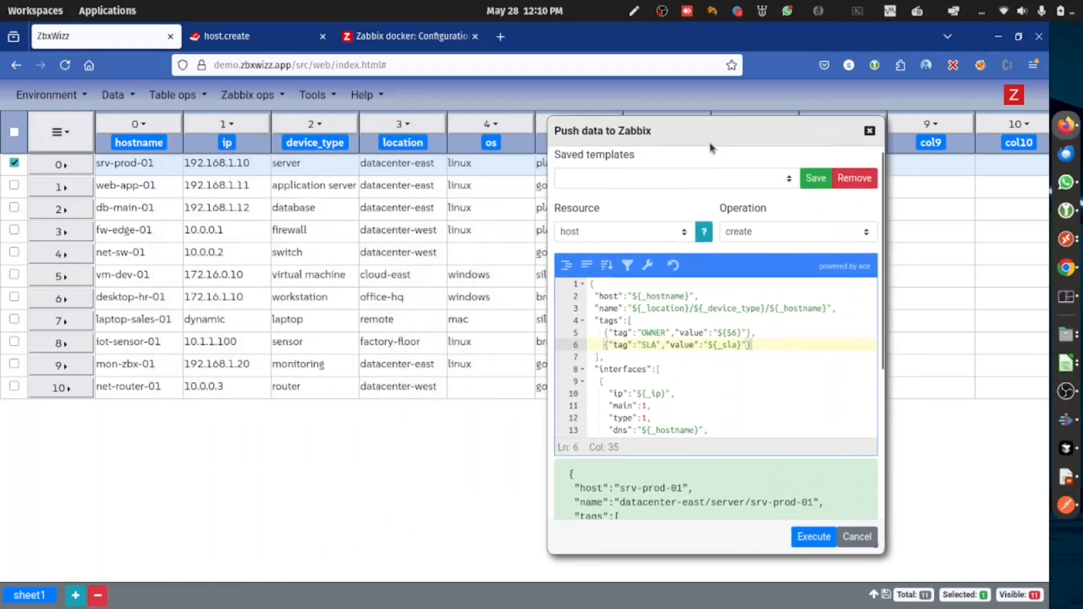
left_click(624, 356)
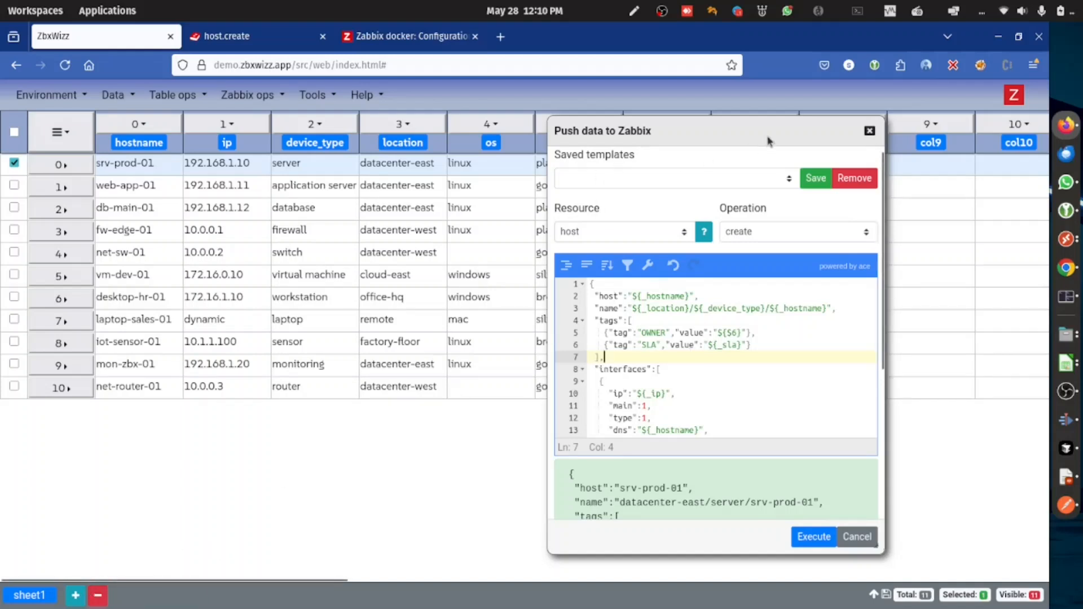
left_click_drag(776, 129, 617, 129)
left_click_drag(724, 400, 715, 398)
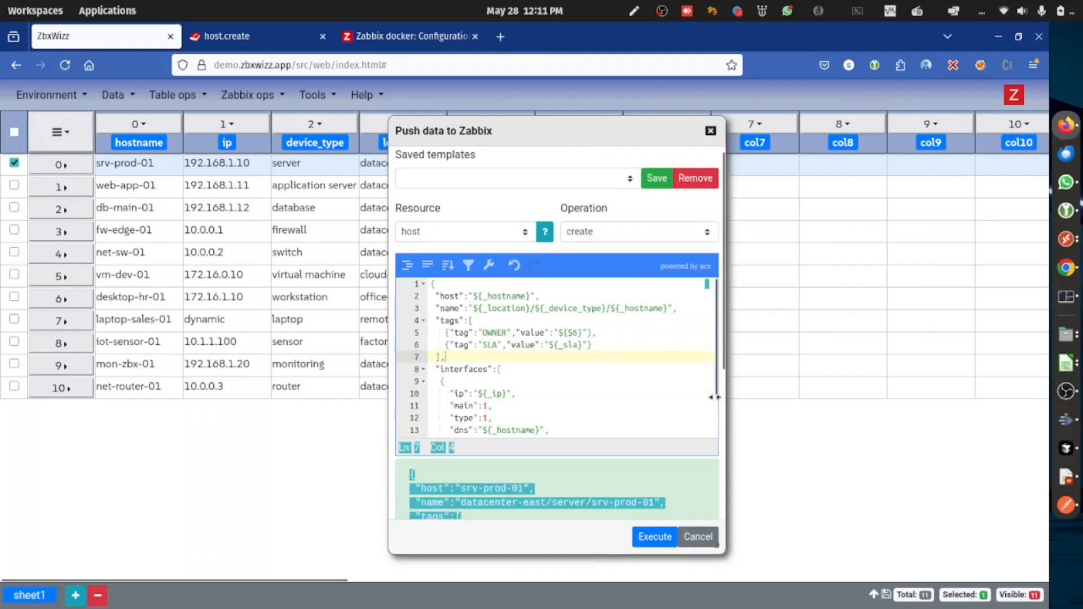
left_click(711, 131)
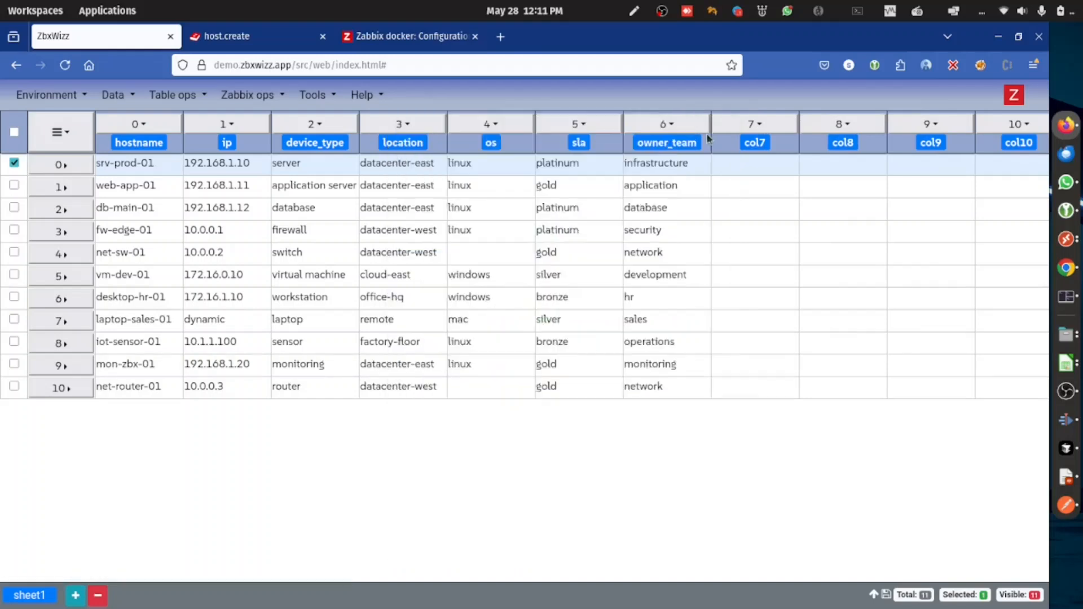
Reopen the push dialog to check that the host template is still there, and close it again
left_click(276, 100)
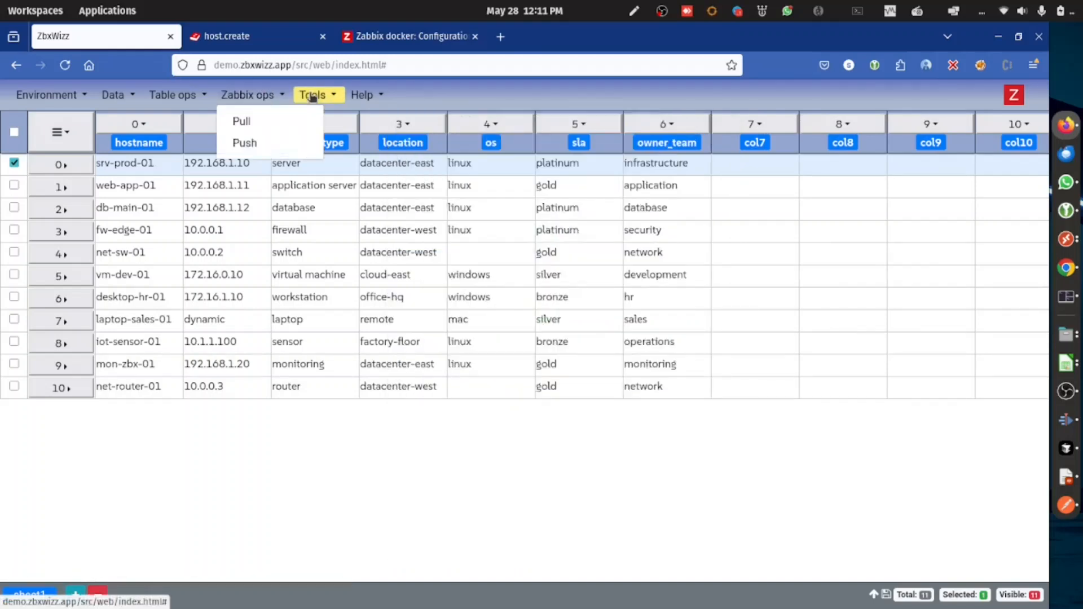
left_click(313, 95)
left_click(253, 95)
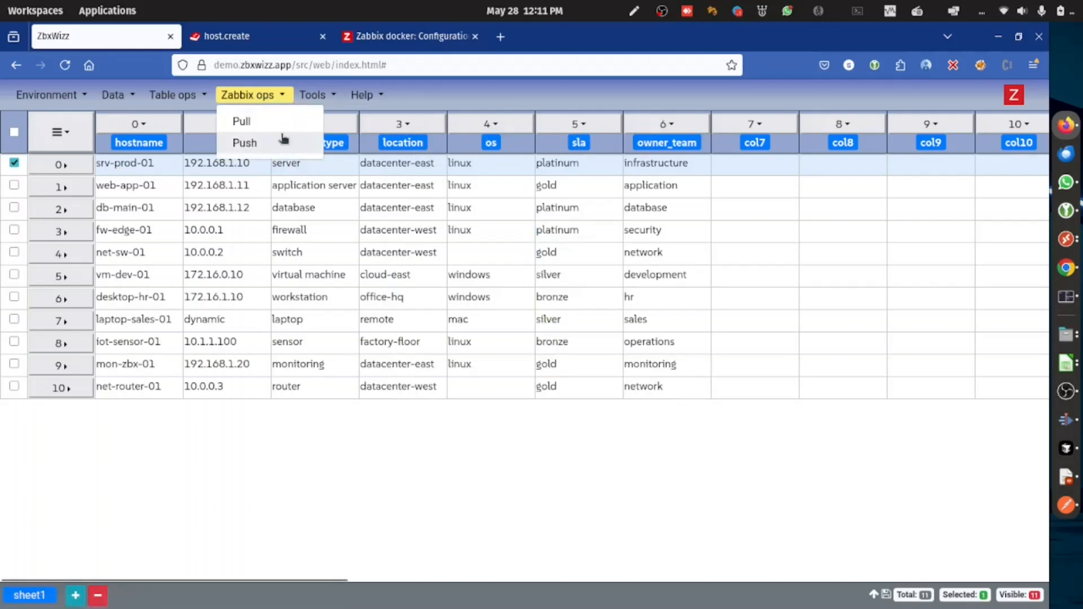
left_click(284, 143)
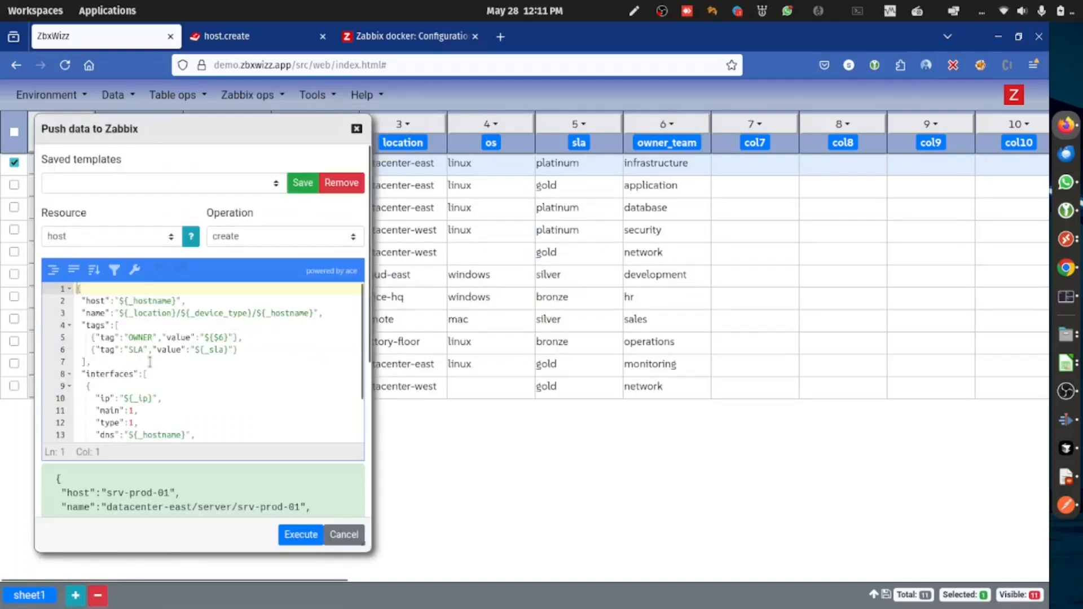
scroll(150, 362, "down", 2)
scroll(199, 340, "up", 2)
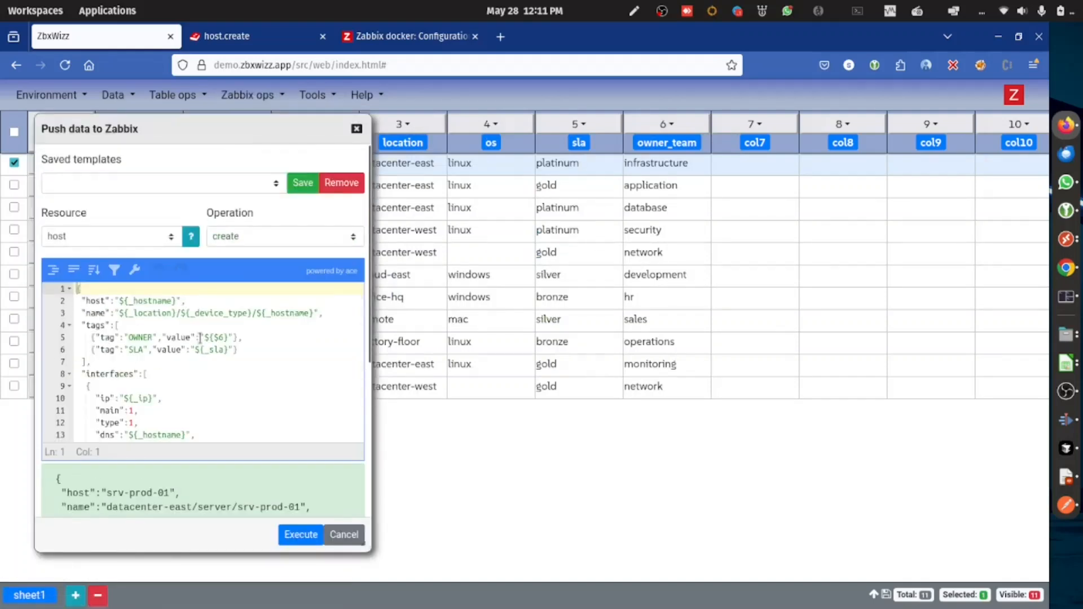
left_click(357, 127)
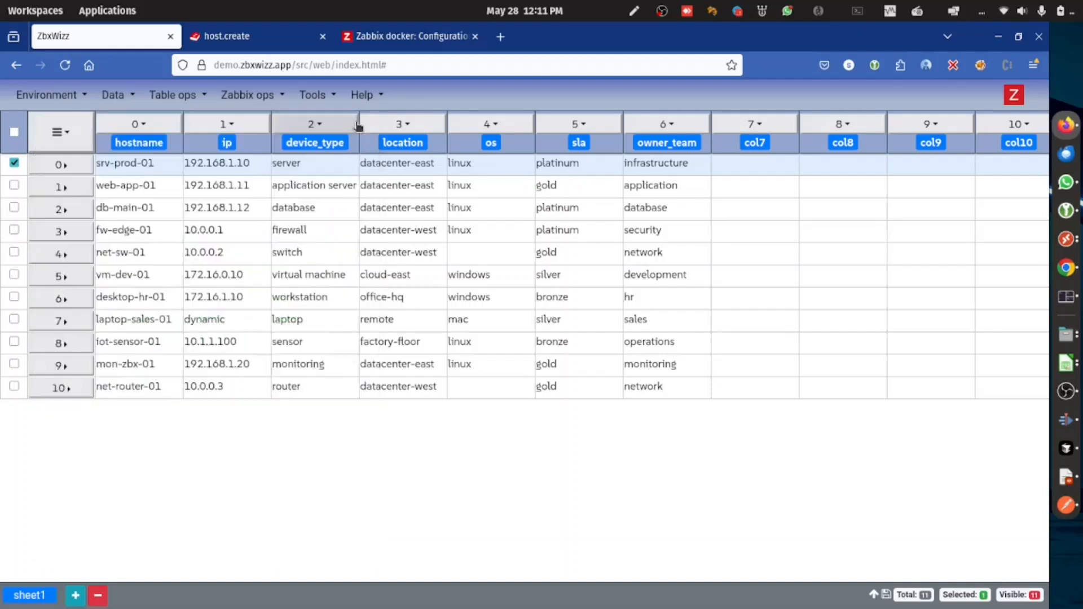
Add a second sheet and start importing data from Zabbix into it
left_click(77, 601)
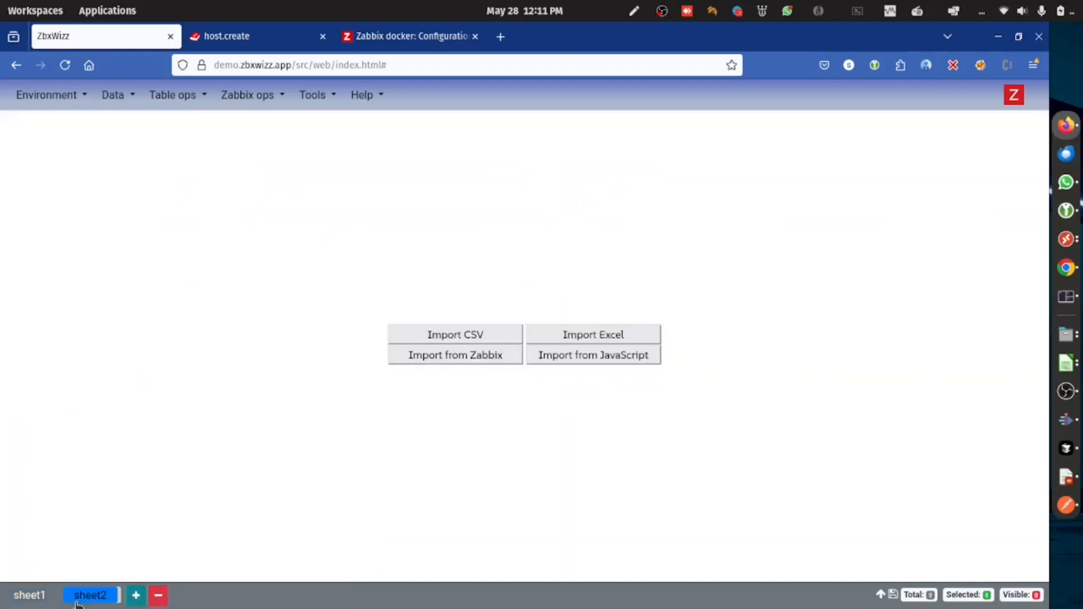
left_click(507, 363)
Put the import request's closing brace on its own line below the limit
left_click(169, 308)
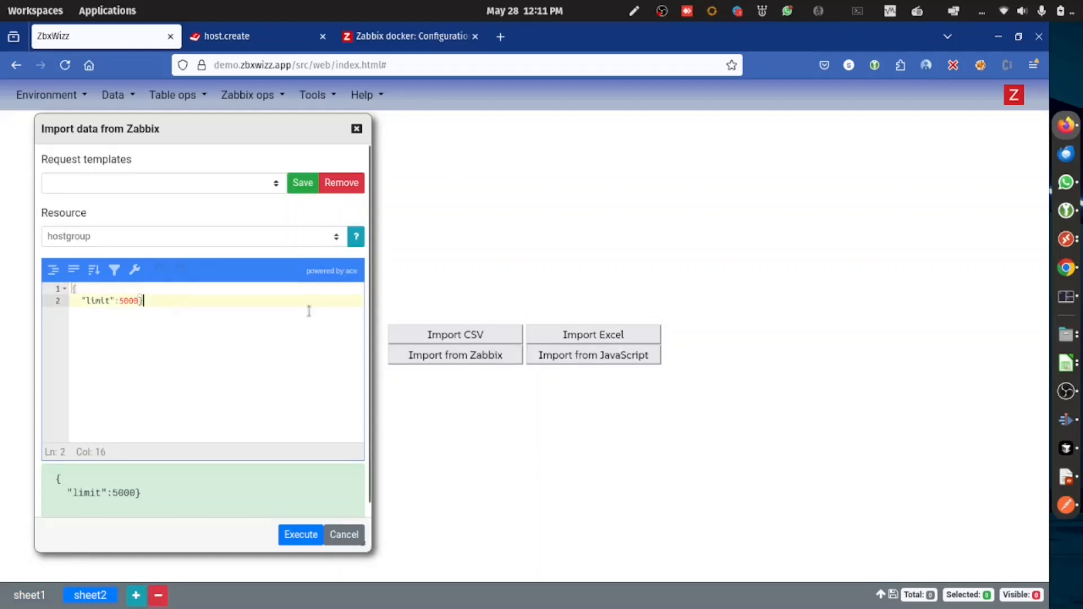
key("Left")
key("Return")
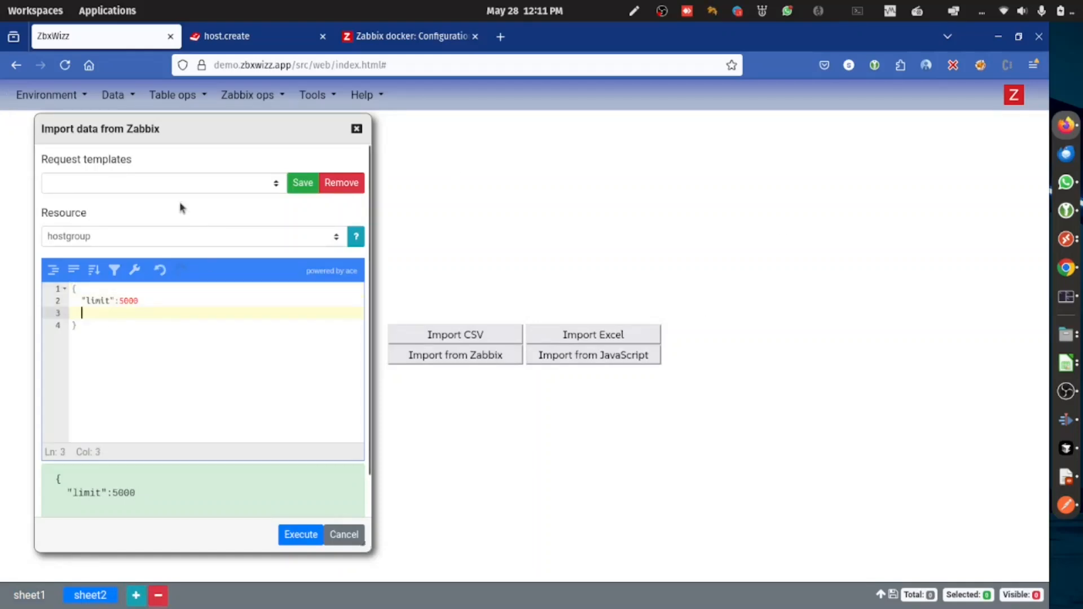
left_click(187, 184)
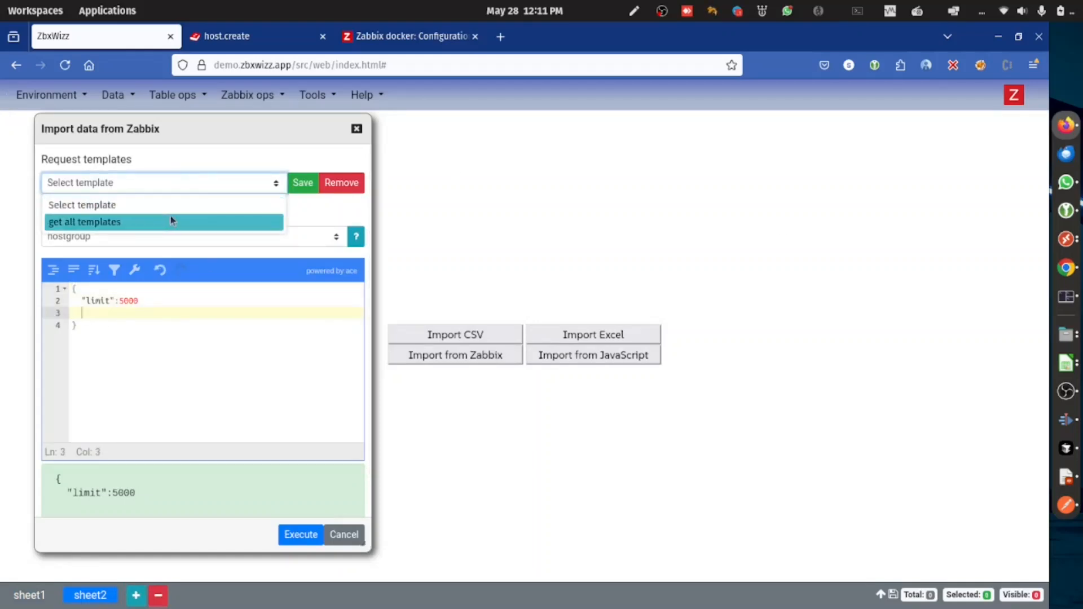
left_click(146, 308)
left_click(200, 298, "shift")
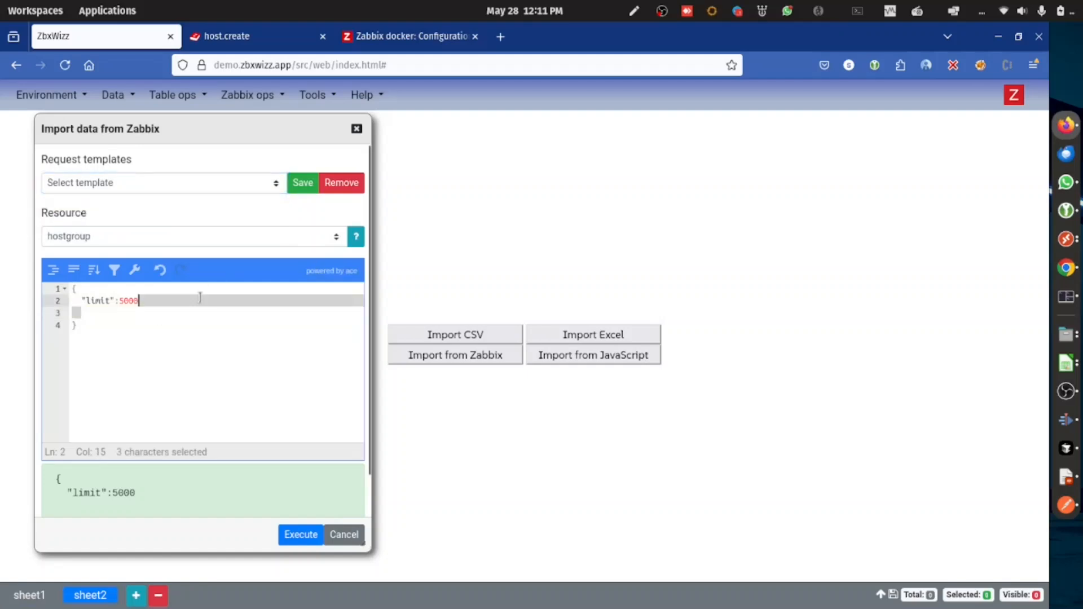
key("BackSpace")
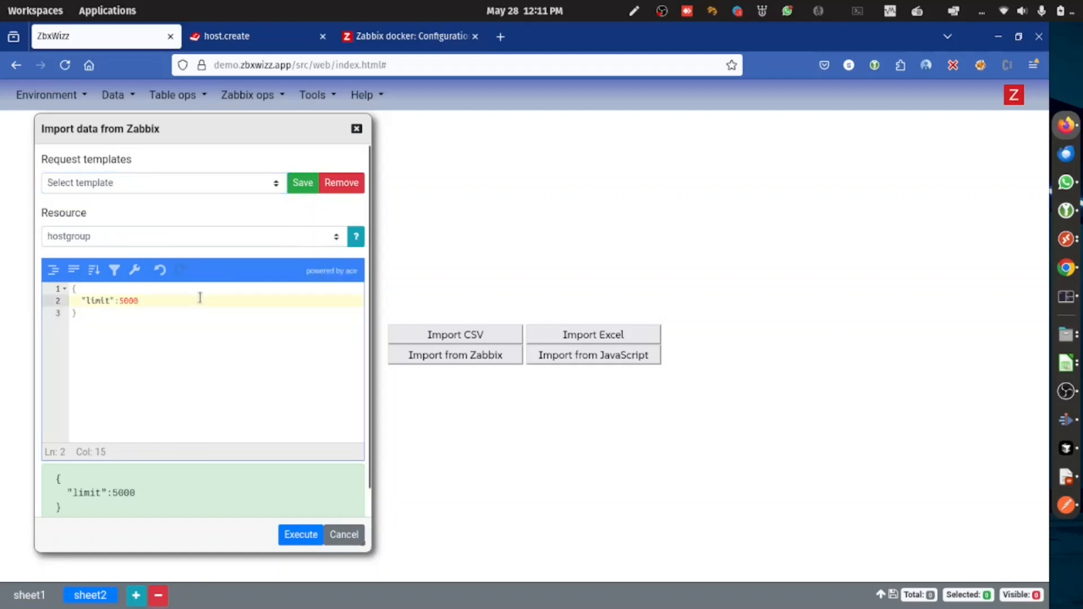
left_click(135, 361)
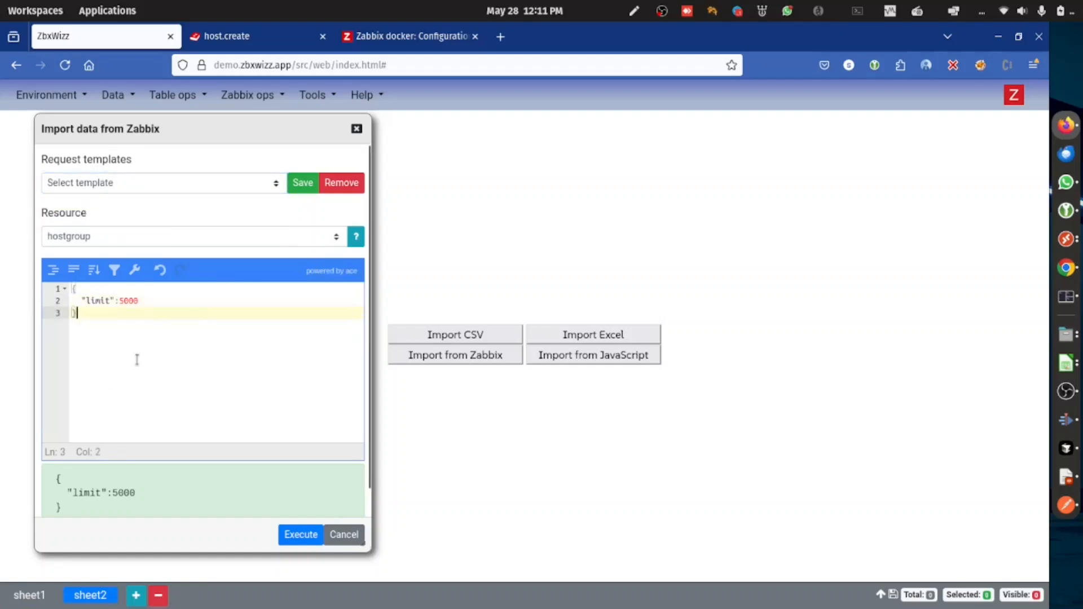
Load the saved "get all templates" request and examine its limit and output lines
left_click(255, 182)
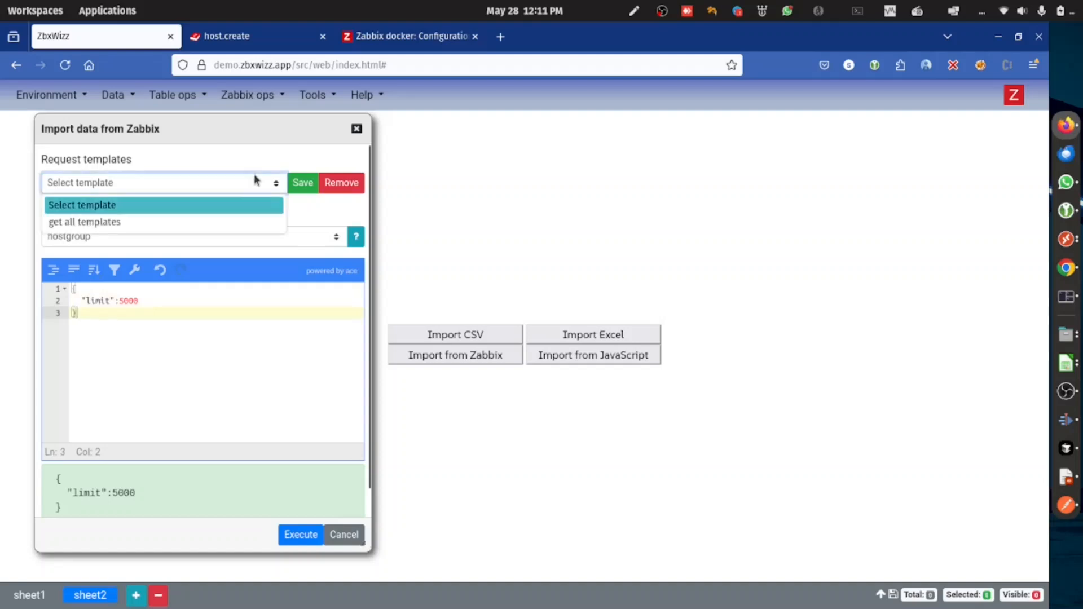
left_click(217, 223)
left_click_drag(80, 318, 195, 308)
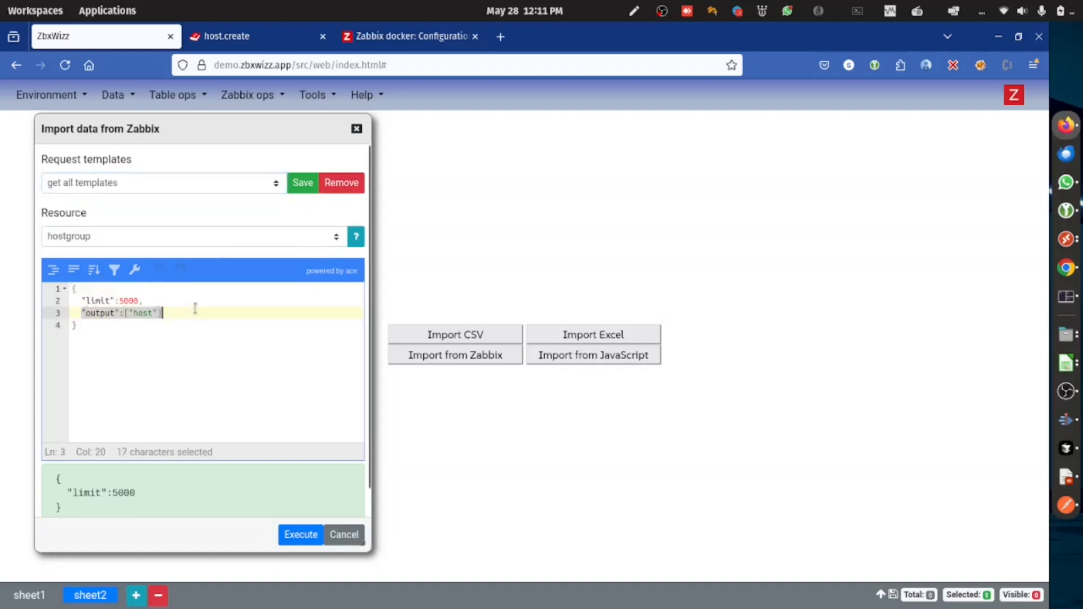
double_click(128, 300)
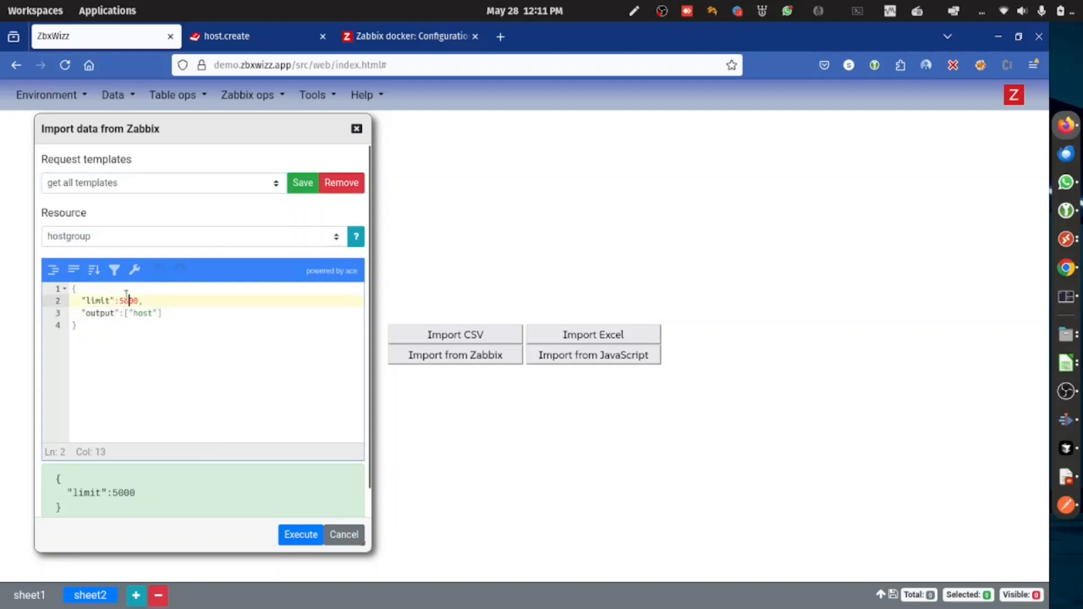
left_click(131, 303)
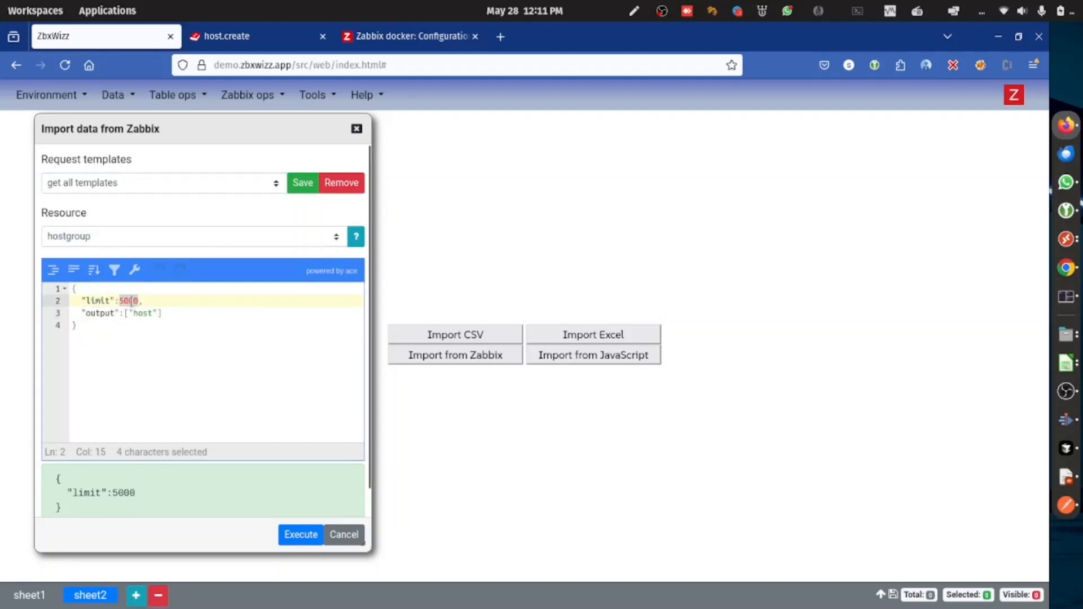
left_click(146, 301)
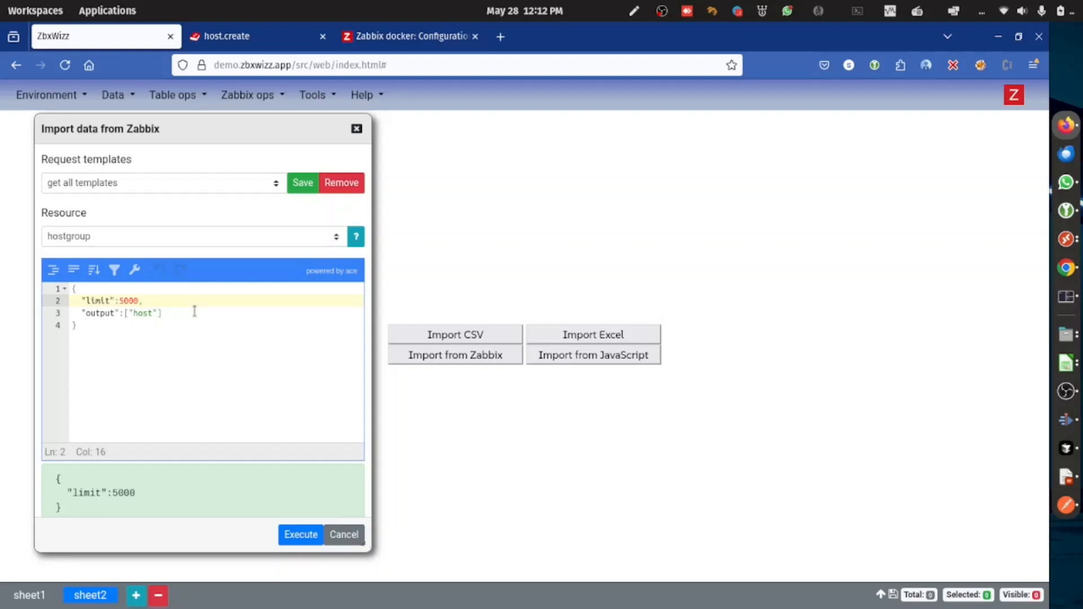
double_click(135, 300)
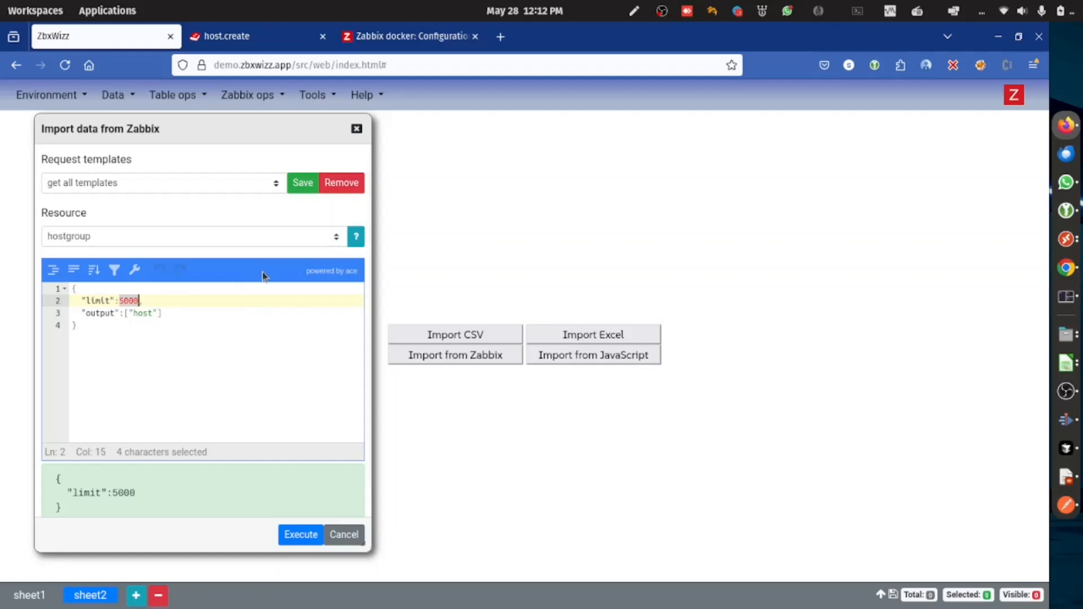
Try to run the "get all templates" request against the hostgroup resource
key("Right")
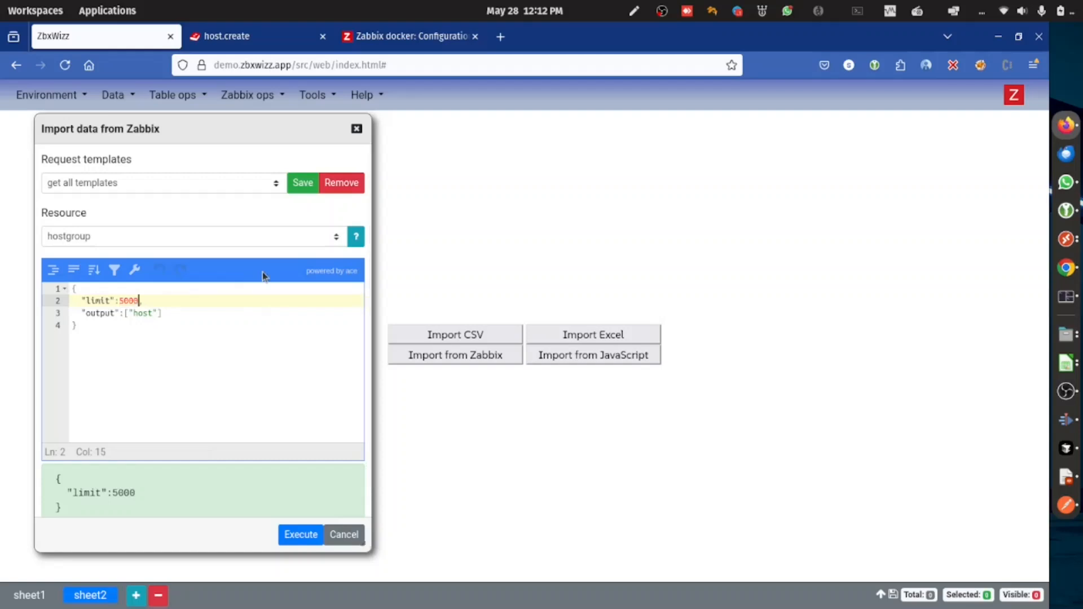
left_click(170, 316)
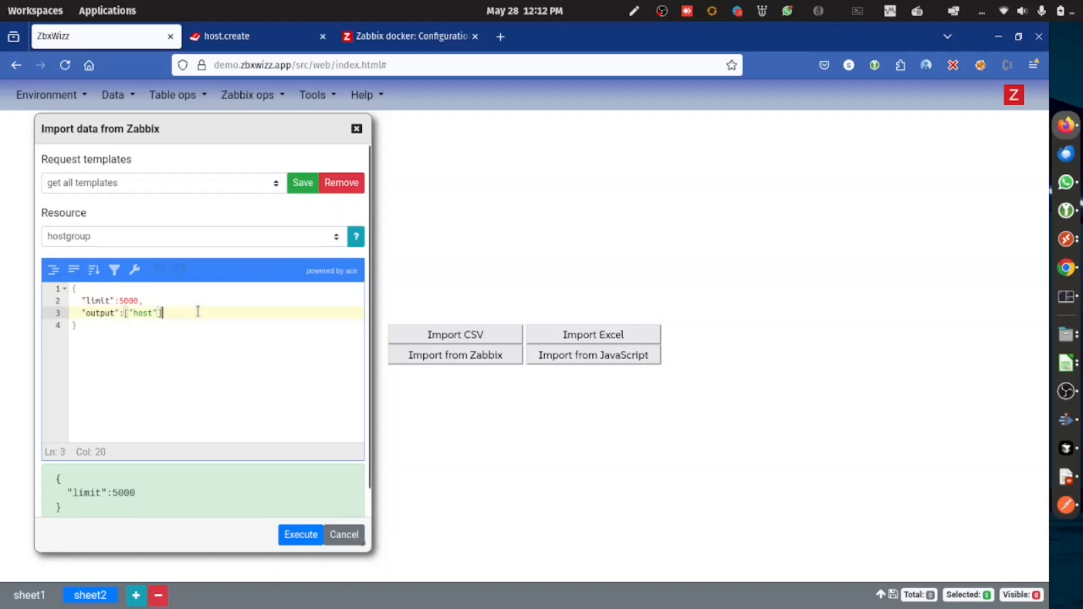
left_click(301, 537)
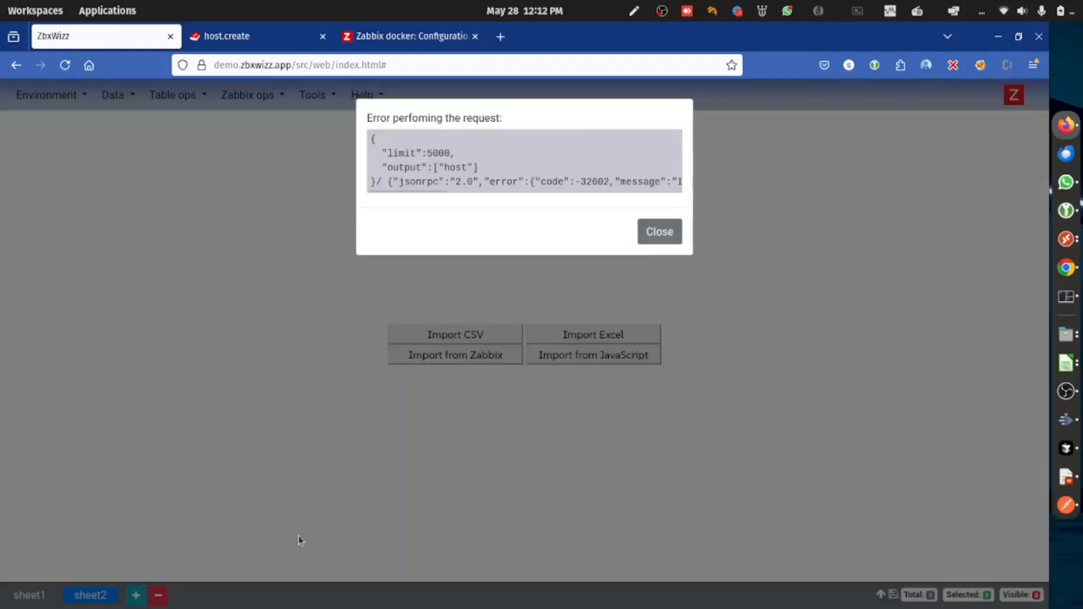
left_click(649, 235)
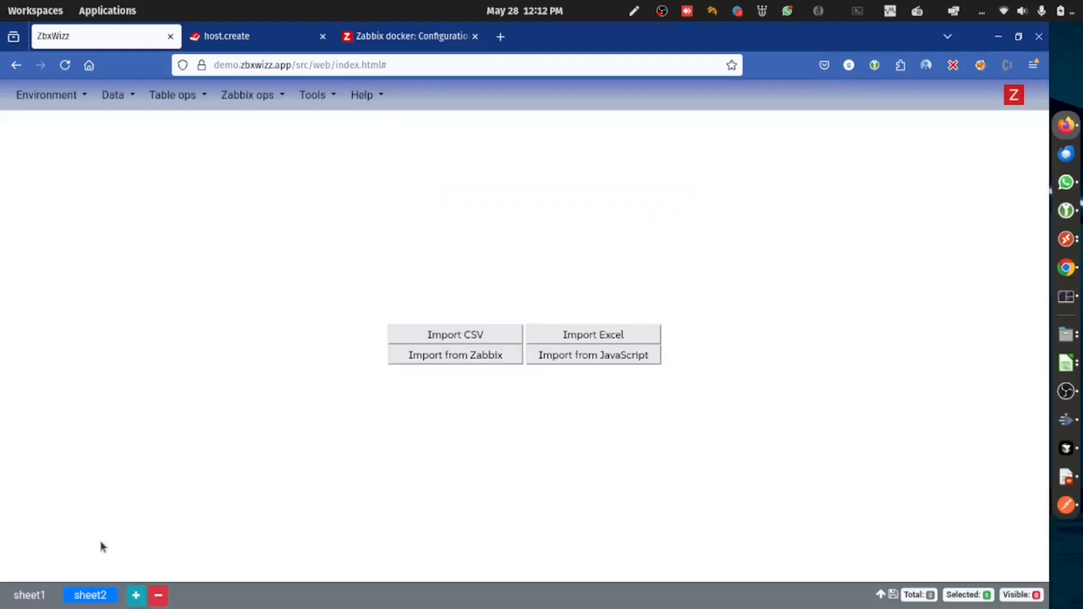
Start the Zabbix import again on the second sheet and load the saved "get all templates" request
left_click(475, 357)
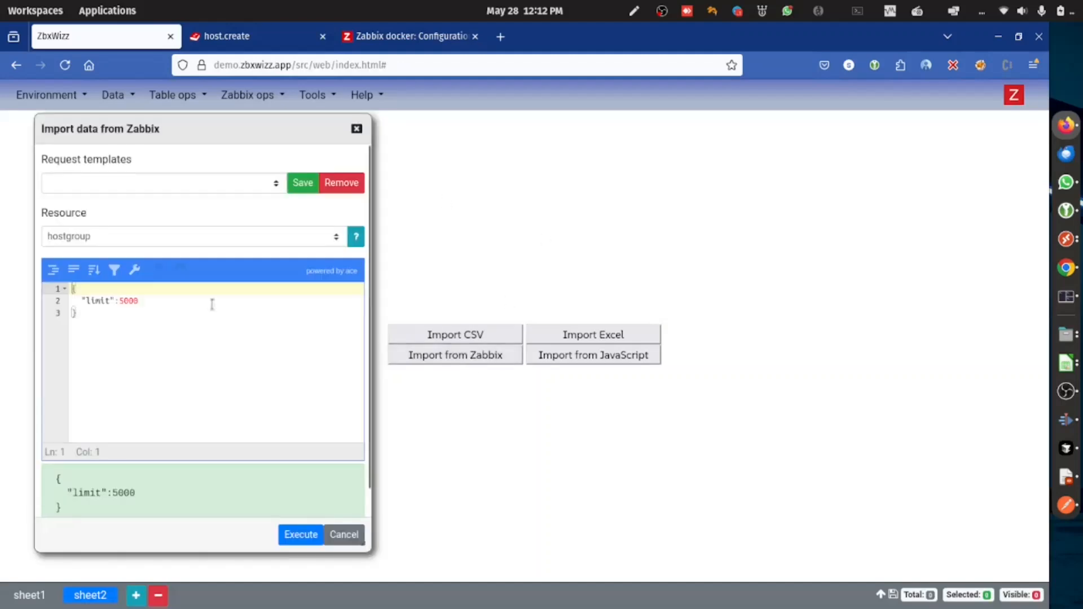
left_click(156, 236)
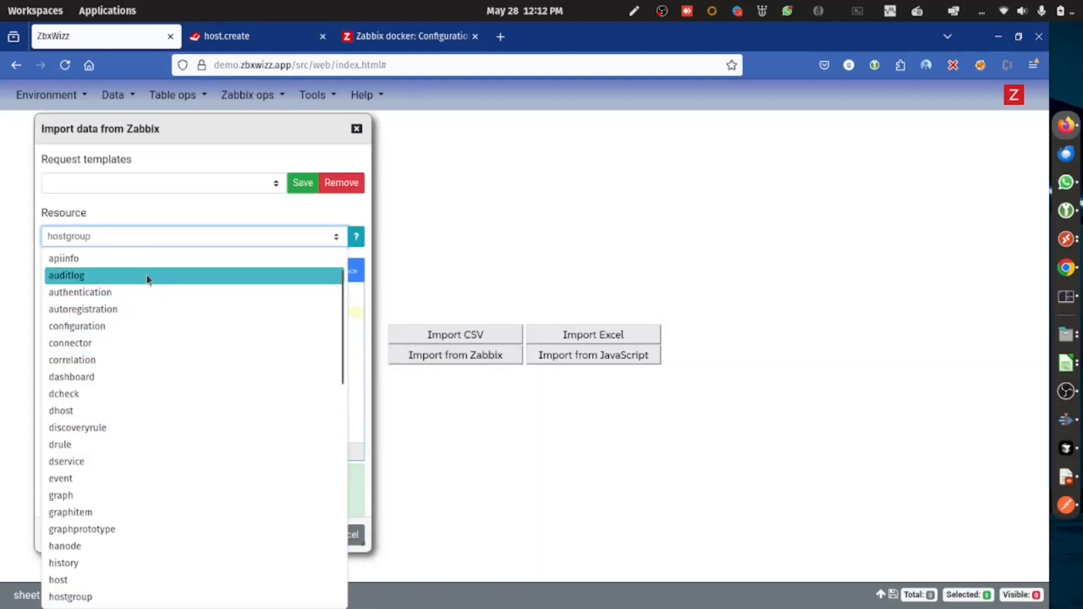
left_click(150, 182)
left_click(150, 183)
left_click(107, 221)
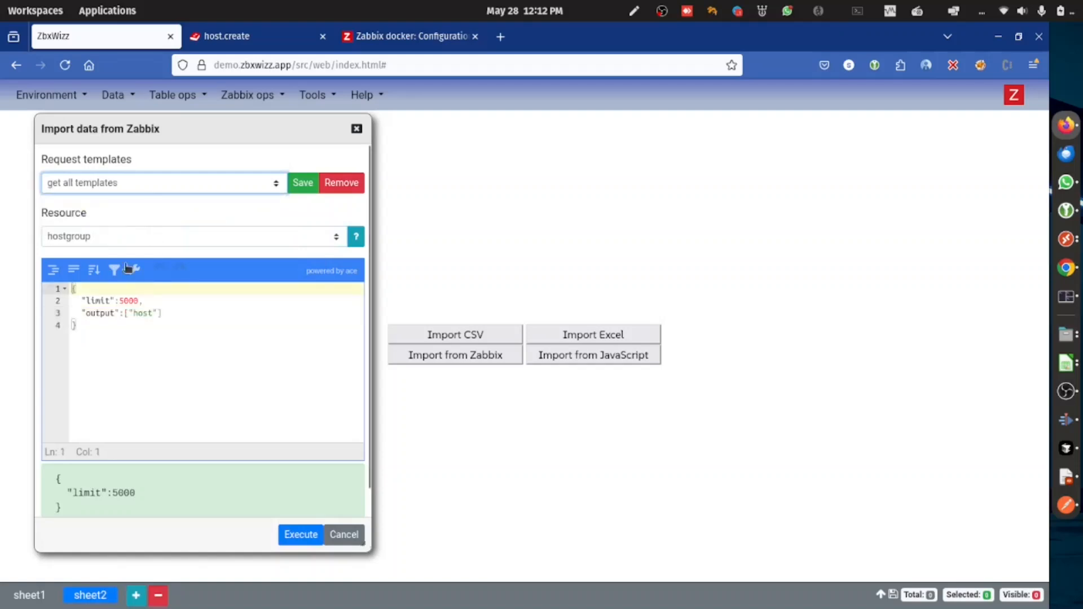
Set the import's resource to template and execute the request
left_click(108, 234)
key("t")
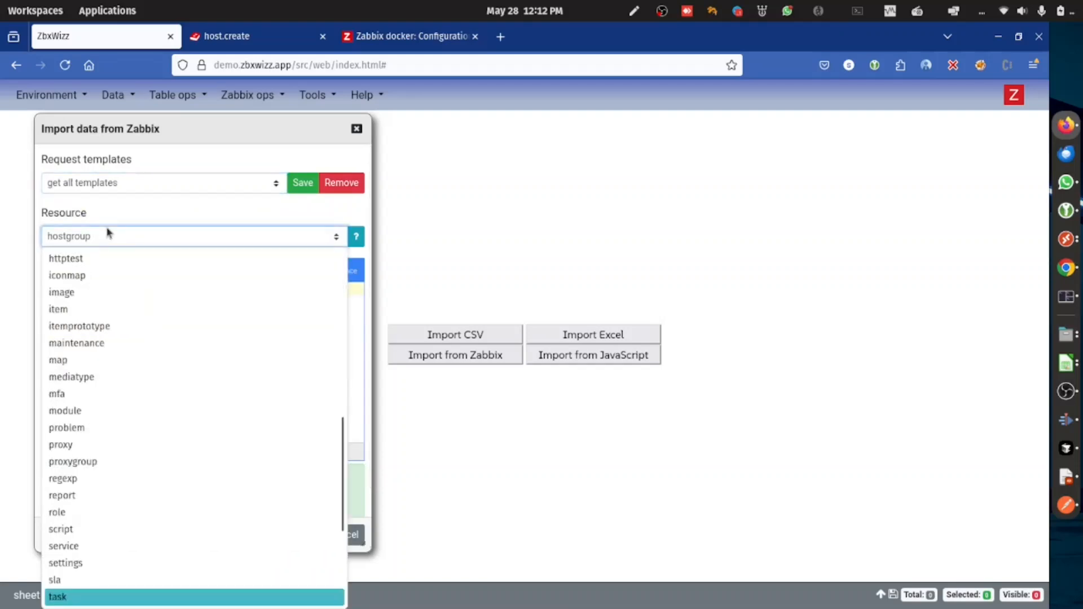
key("e")
key("Return")
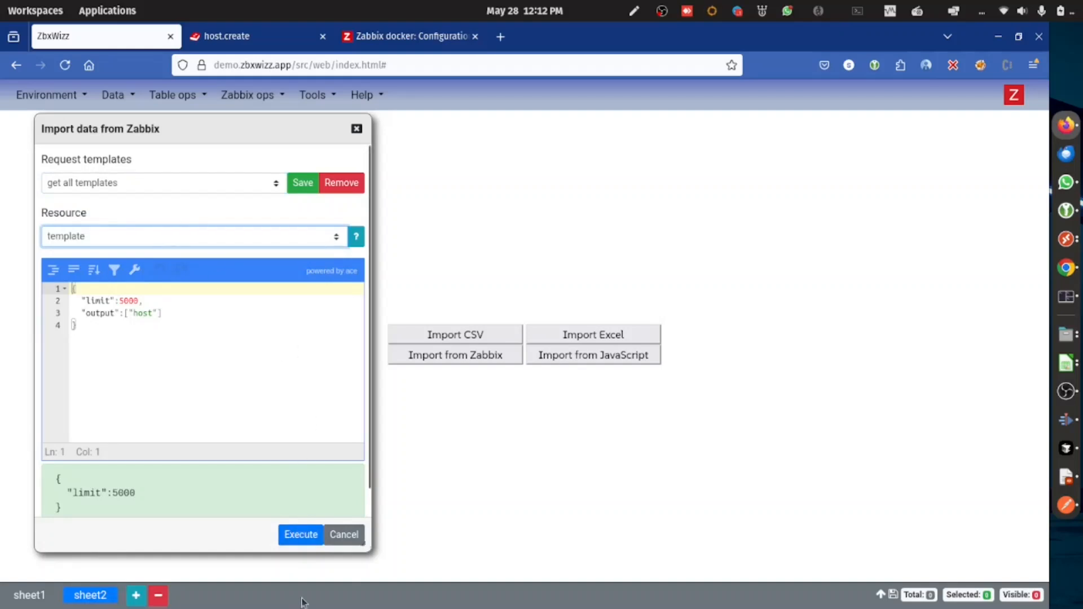
left_click(305, 532)
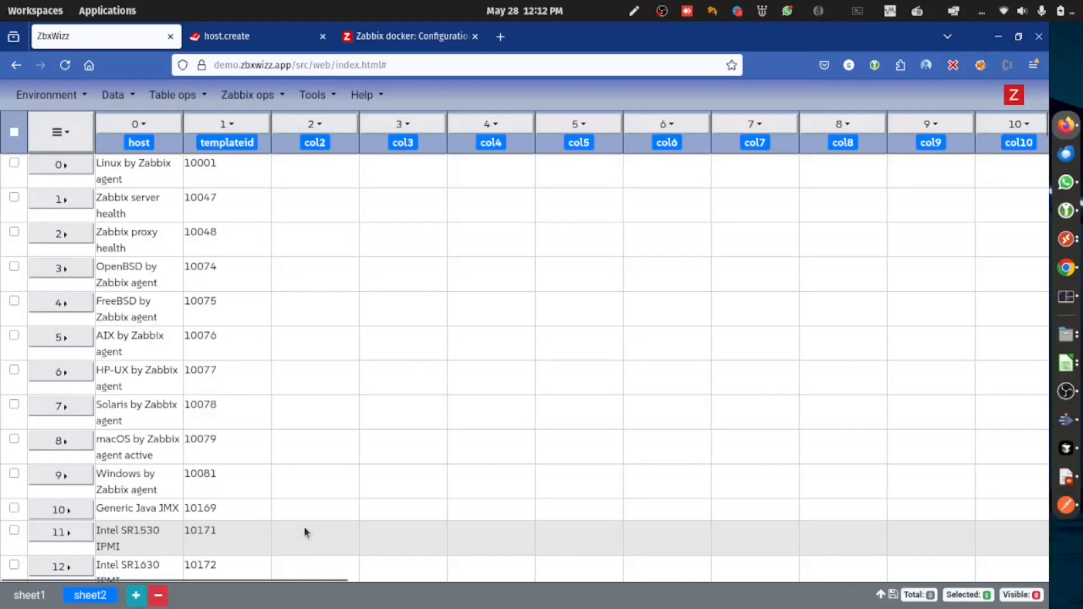
Resize the host column of the second sheet to 400
left_click(131, 122)
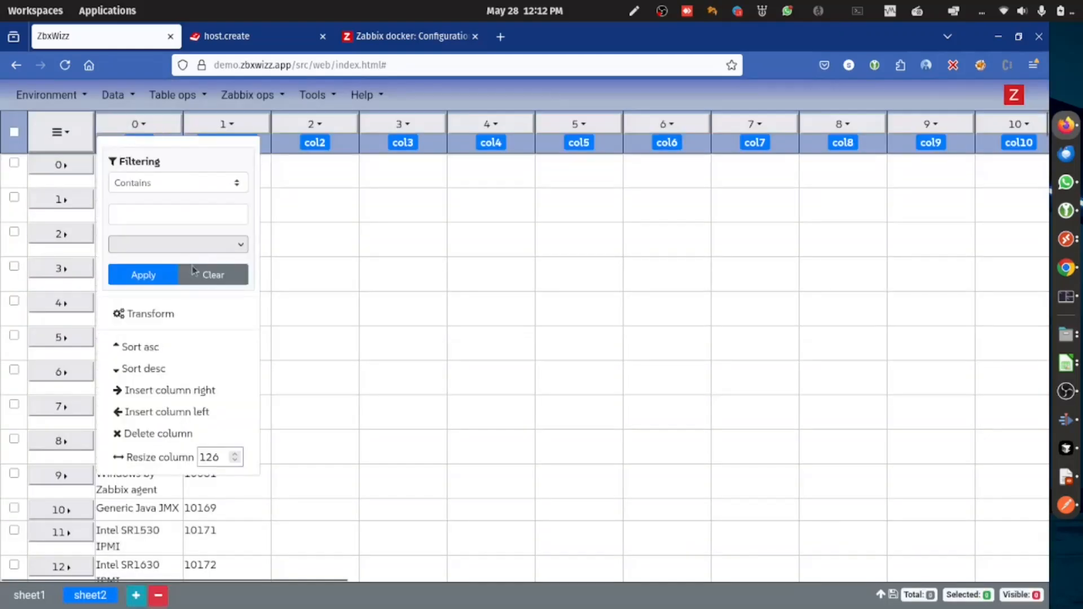
left_click_drag(201, 458, 328, 481)
type("400")
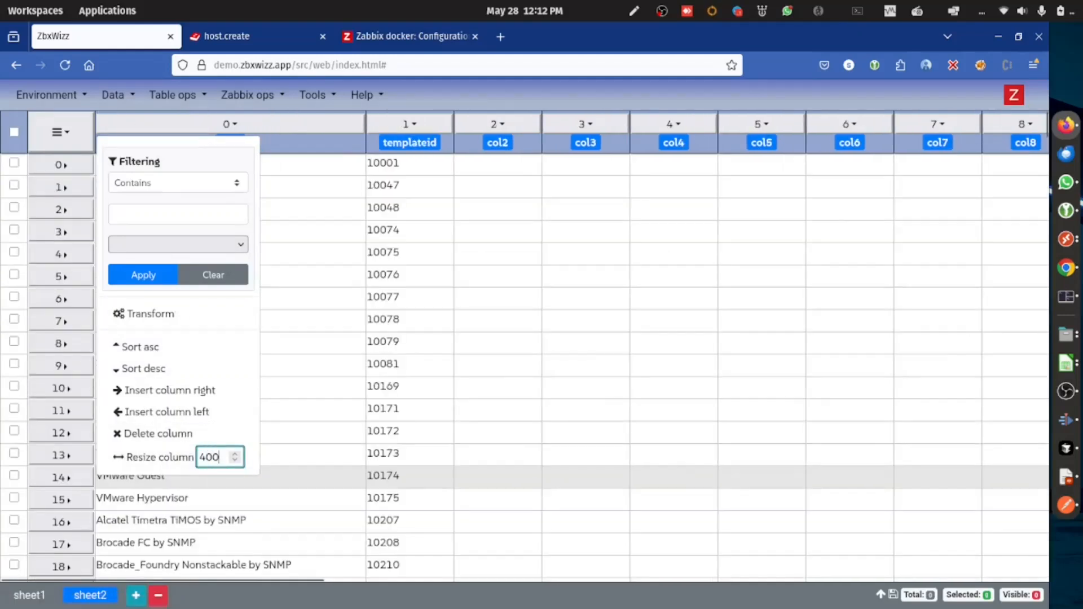
left_click(705, 387)
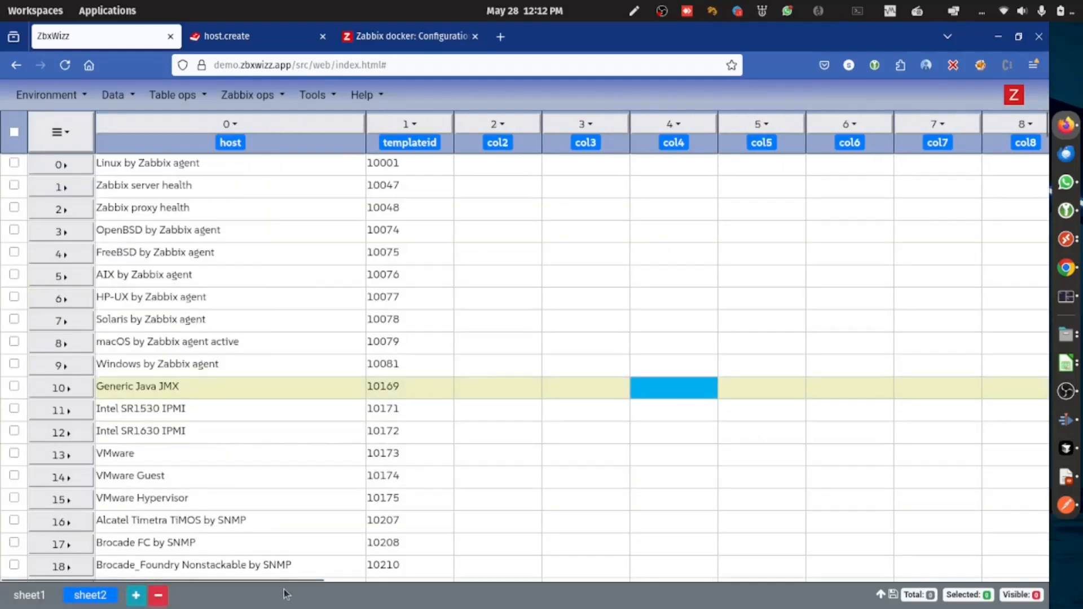
Open the transform for col7 on sheet1 and load the saved sheet2 lookup expression with the icmp fallback
left_click(39, 596)
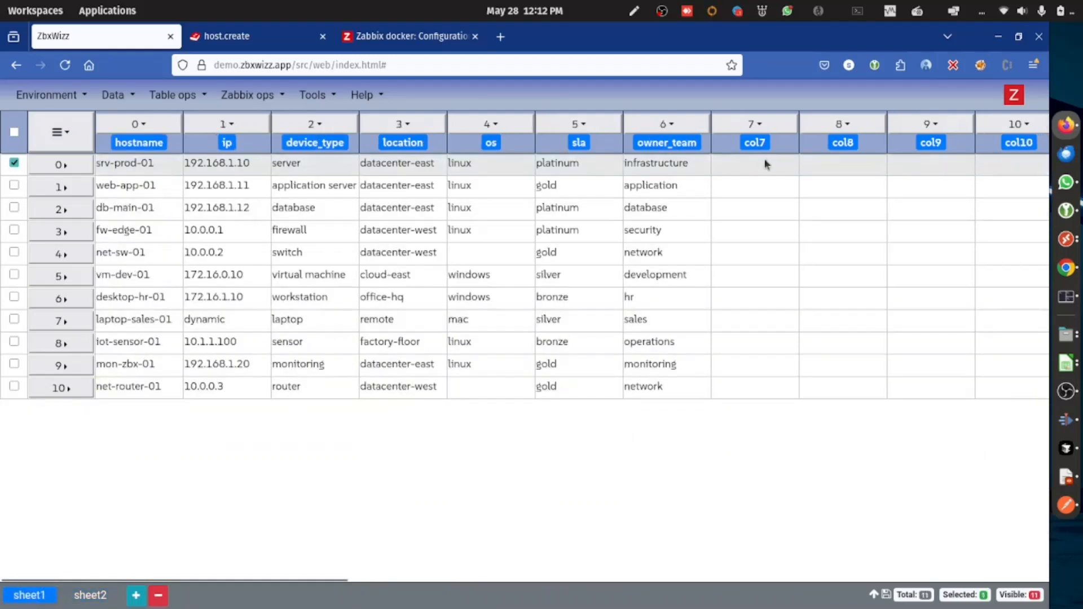
left_click(762, 122)
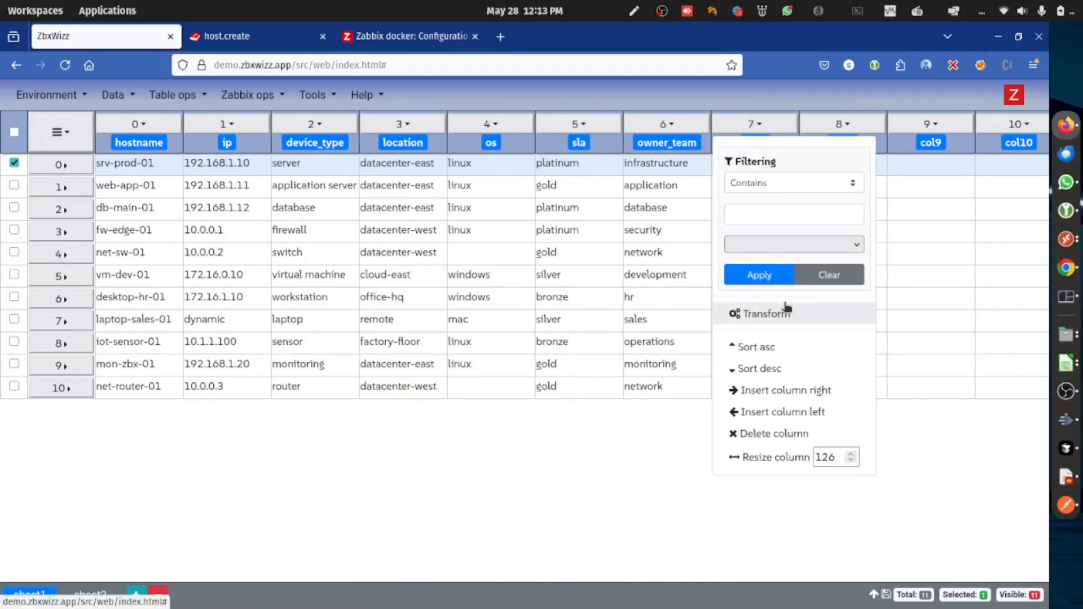
left_click(787, 308)
left_click_drag(237, 138, 208, 151)
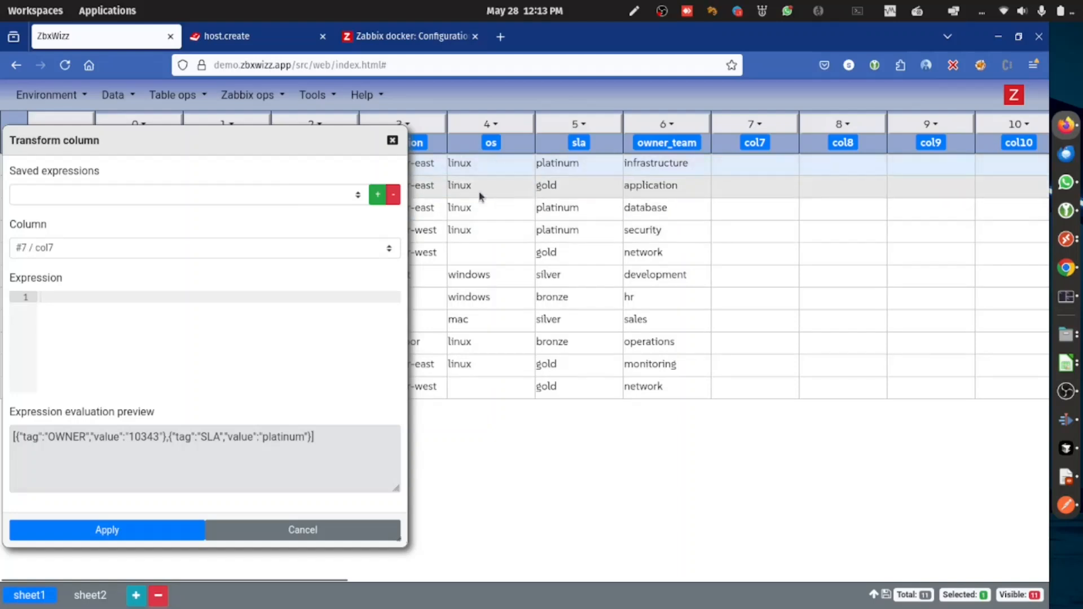
left_click(104, 198)
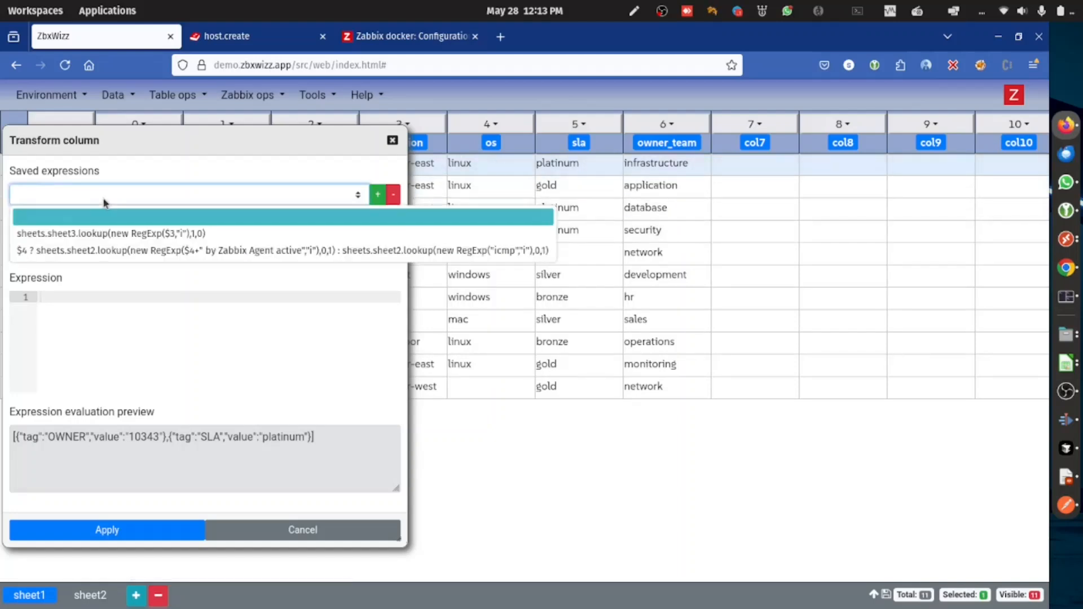
left_click(125, 251)
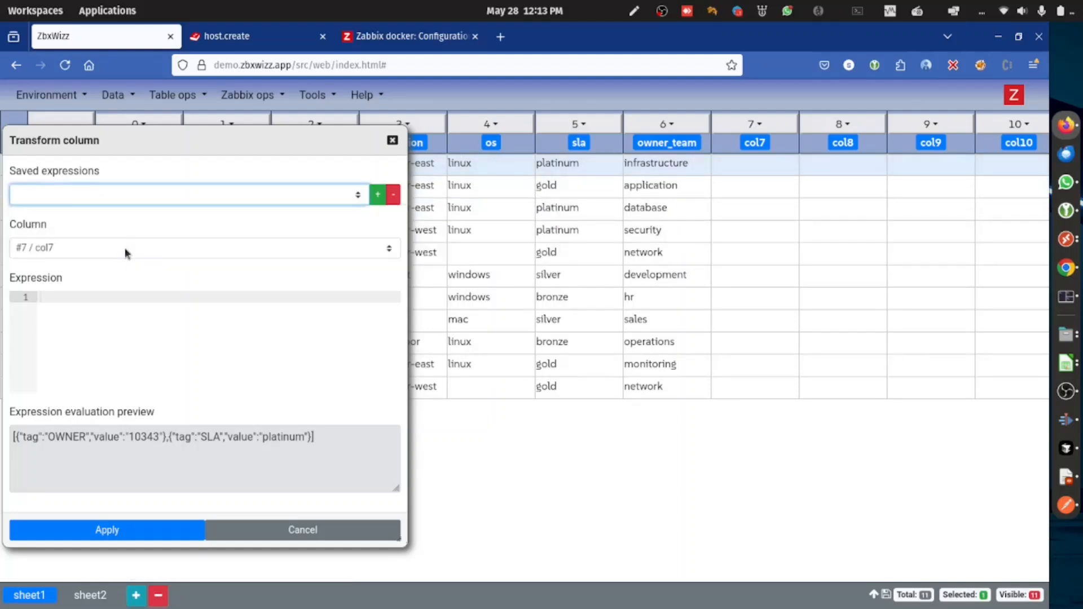
Replace the leading $4 condition in the expression with _os
double_click(44, 297)
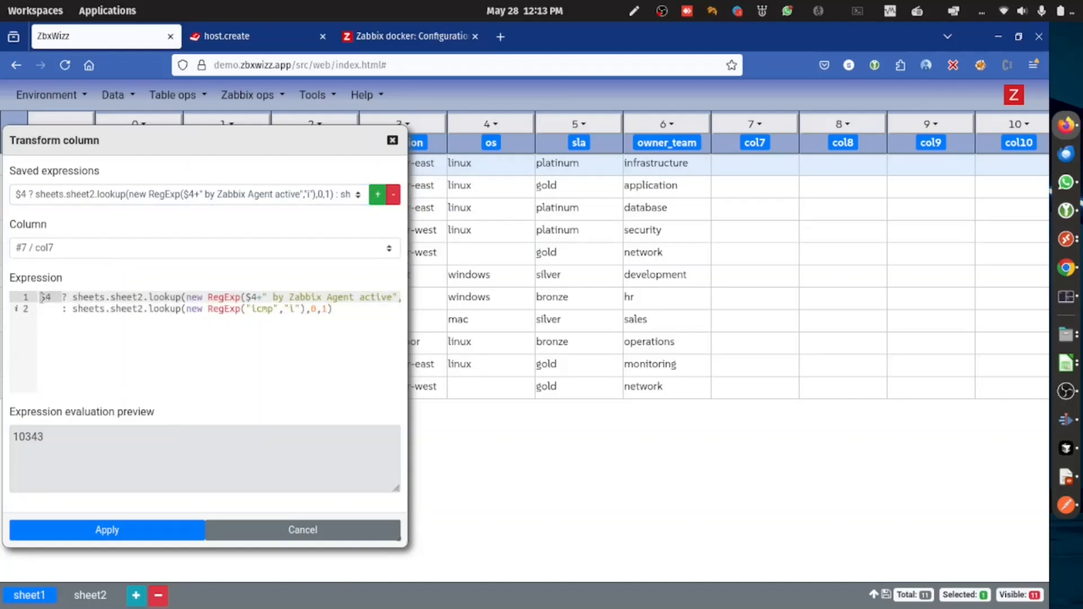
left_click_drag(227, 151, 293, 139)
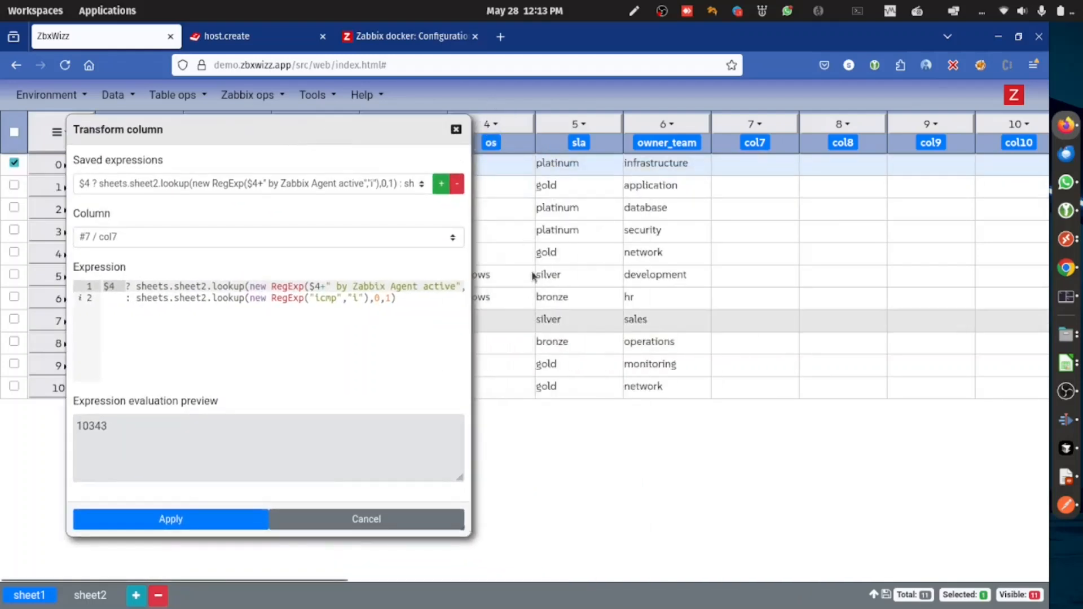
left_click_drag(387, 130, 368, 135)
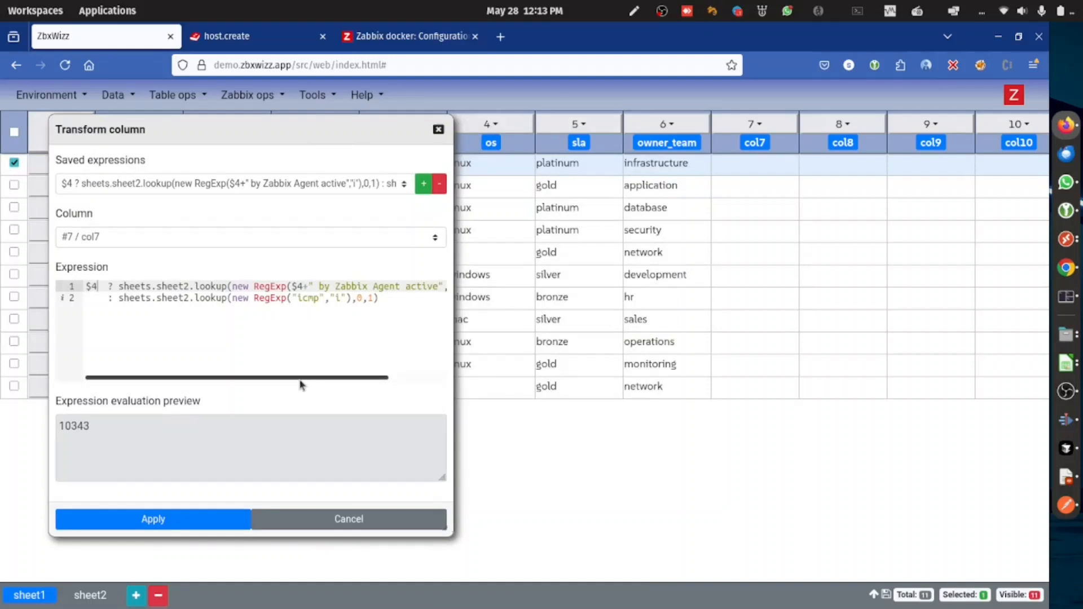
type("_os")
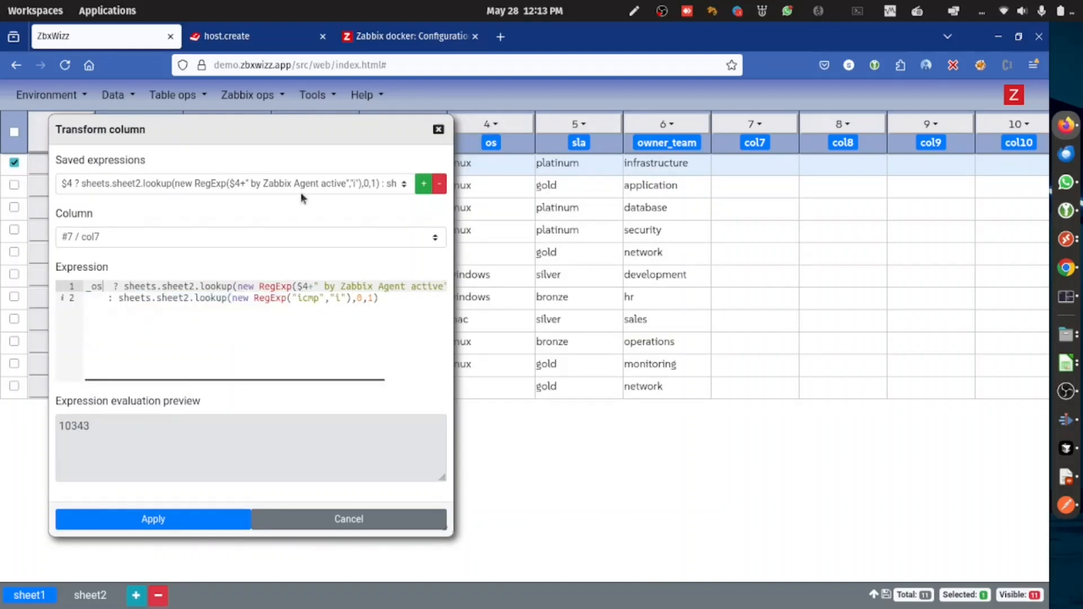
Examine the expression's evaluation preview and its reference to the sheets object
left_click_drag(287, 138, 268, 125)
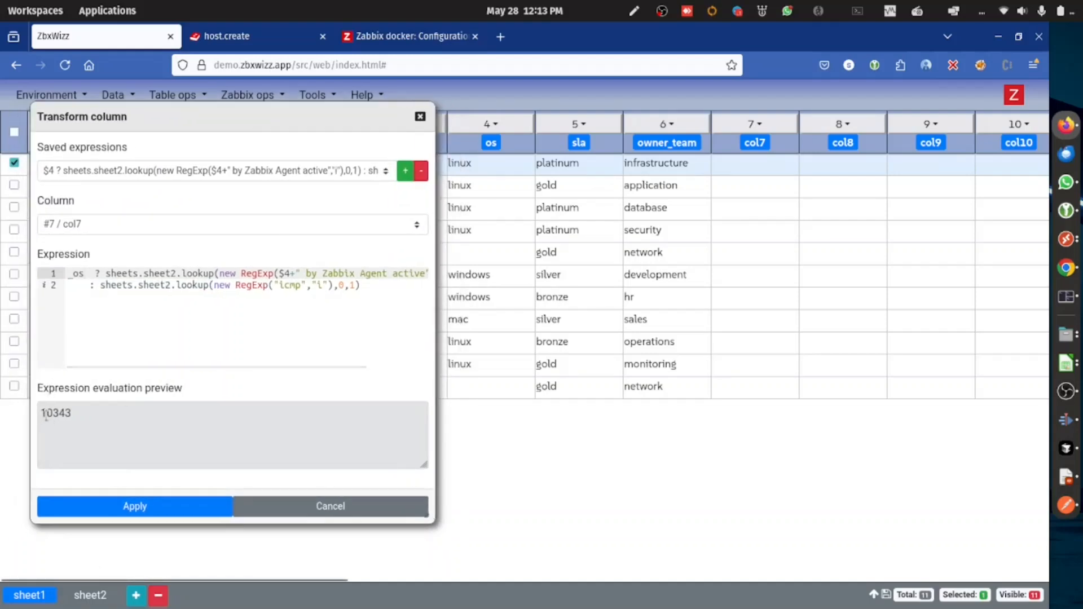
left_click_drag(49, 418, 233, 435)
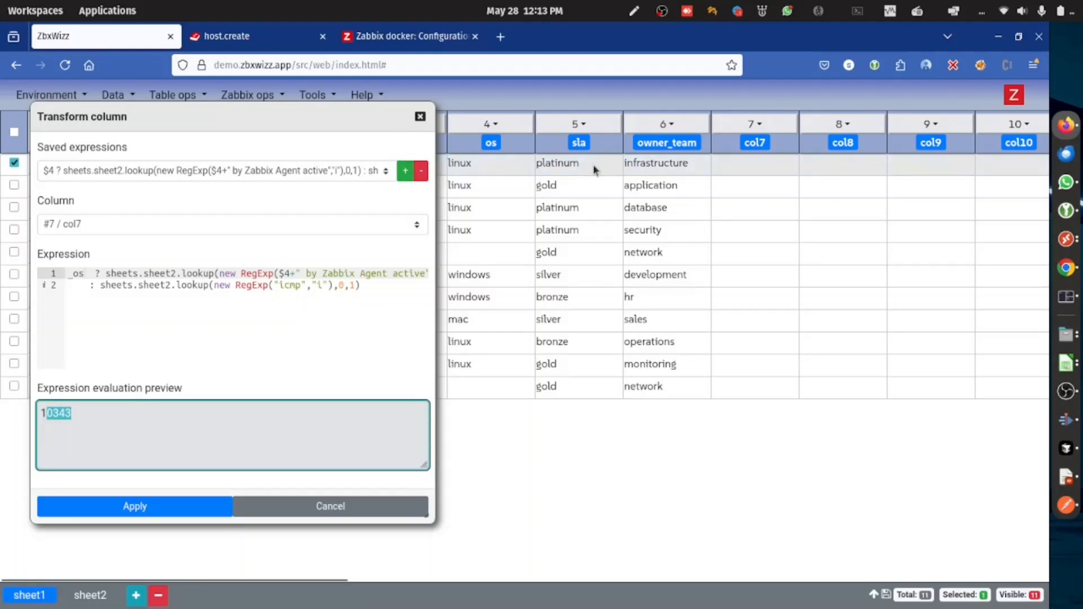
left_click_drag(274, 130, 364, 171)
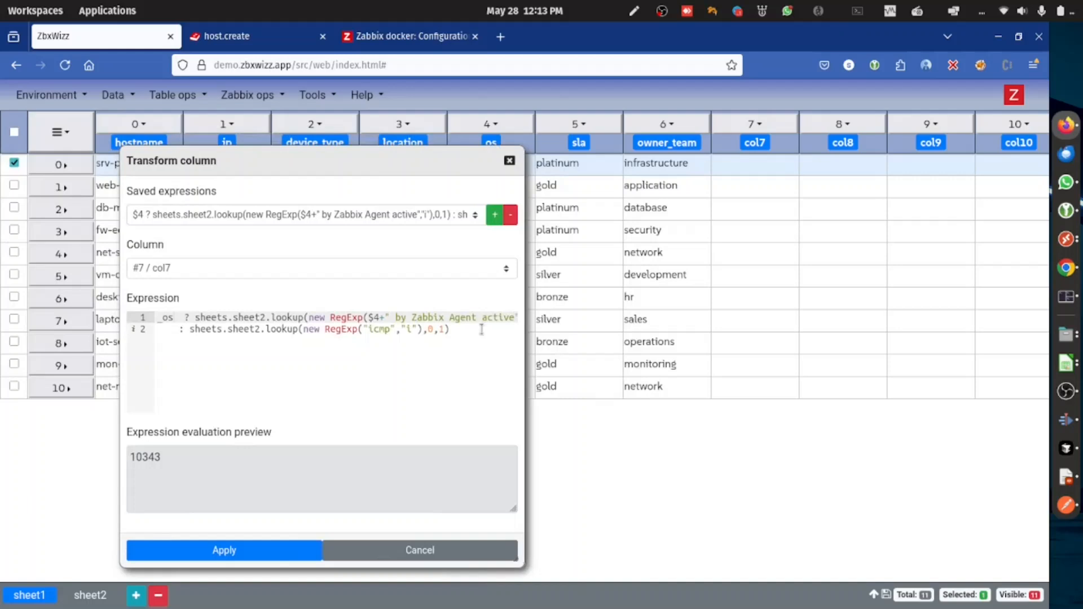
double_click(222, 319)
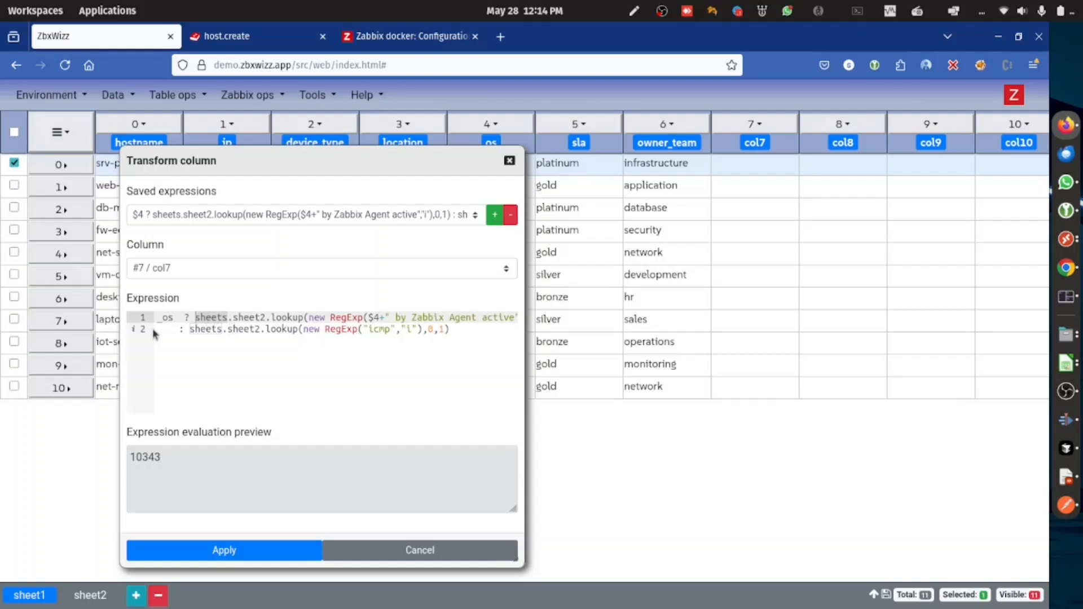
Replace the whole expression with an empty lookup call on the second sheet, sheets.sheet2.lookup()
left_click(266, 317)
key("ctrl+a")
type("sheets")
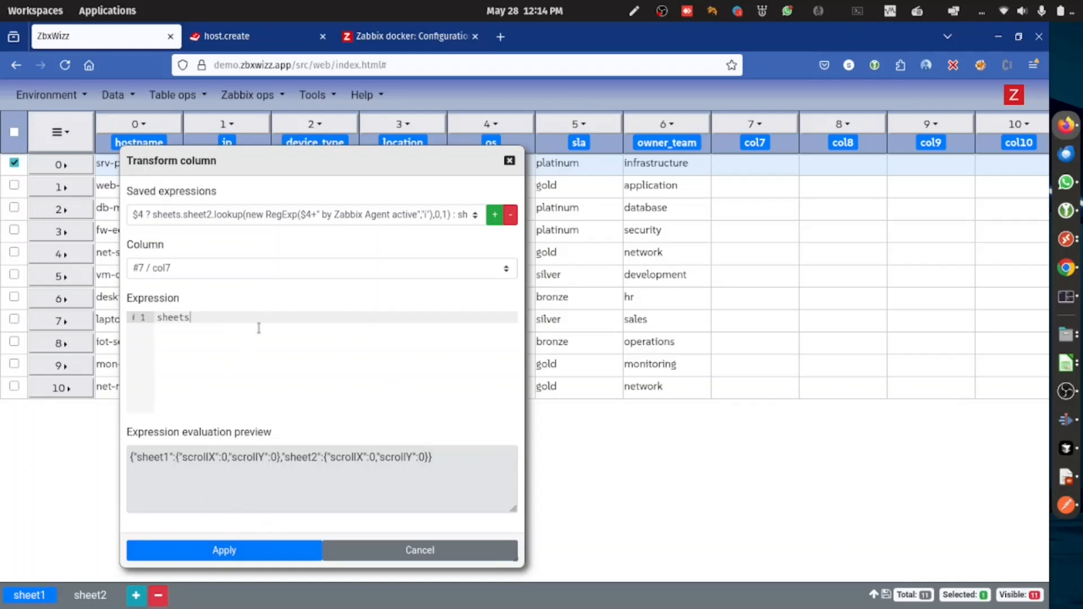
type(".s")
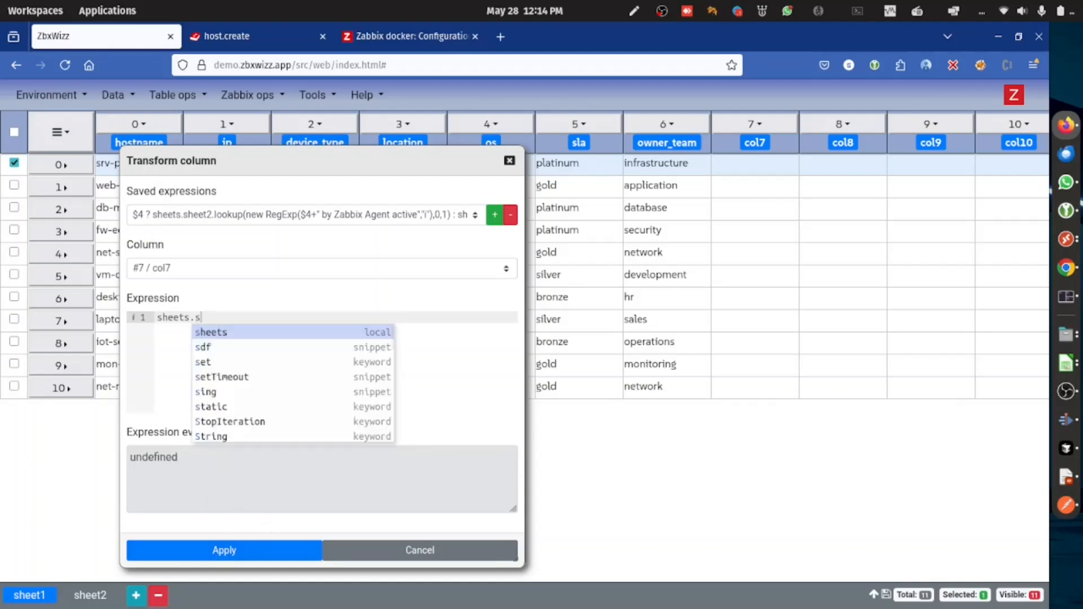
type("heet2")
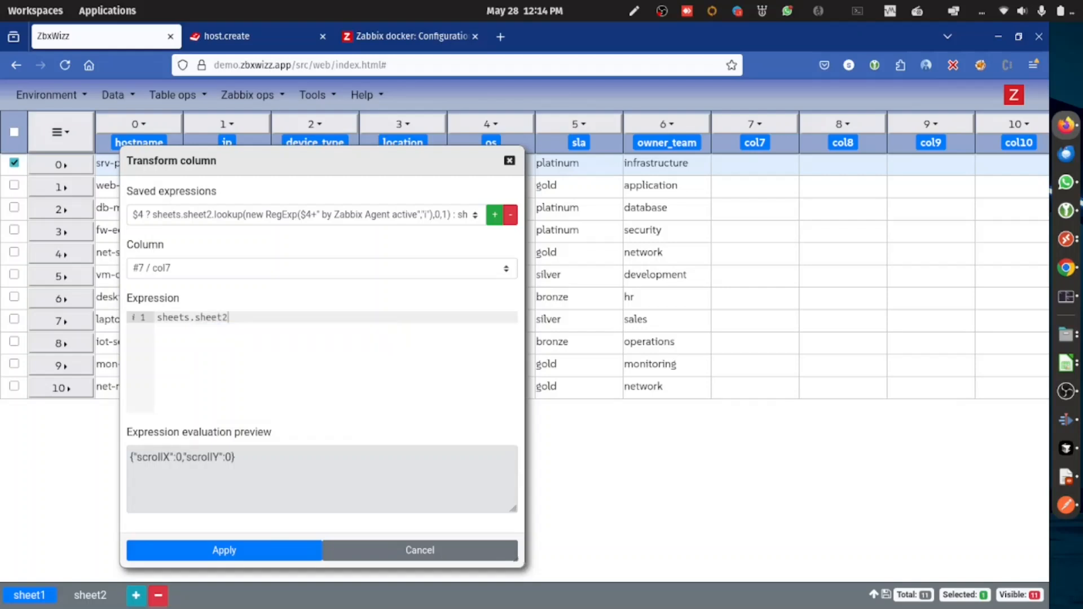
type(".")
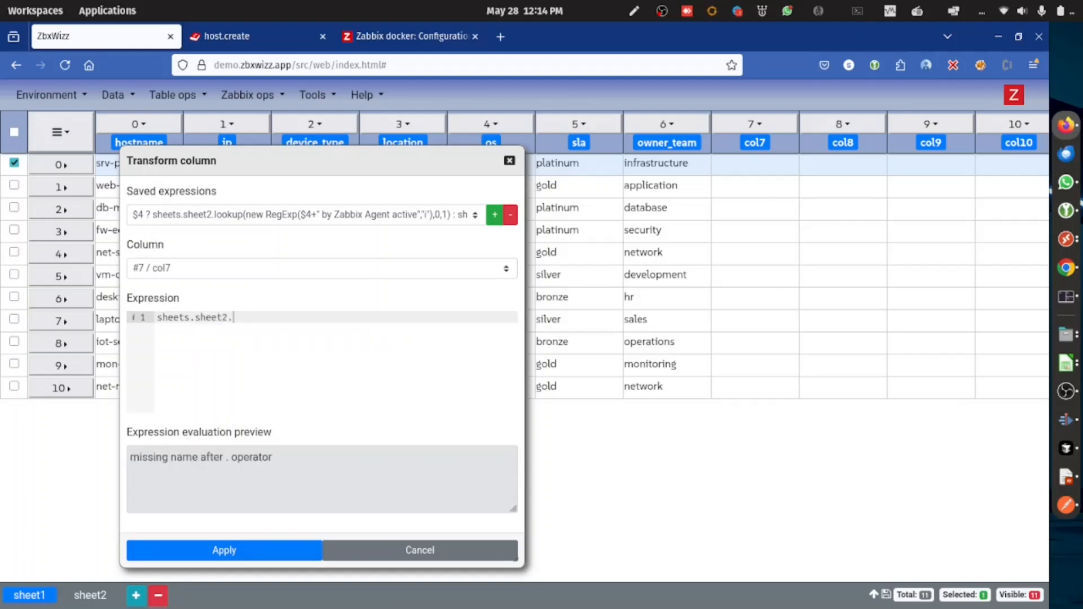
type("lookp")
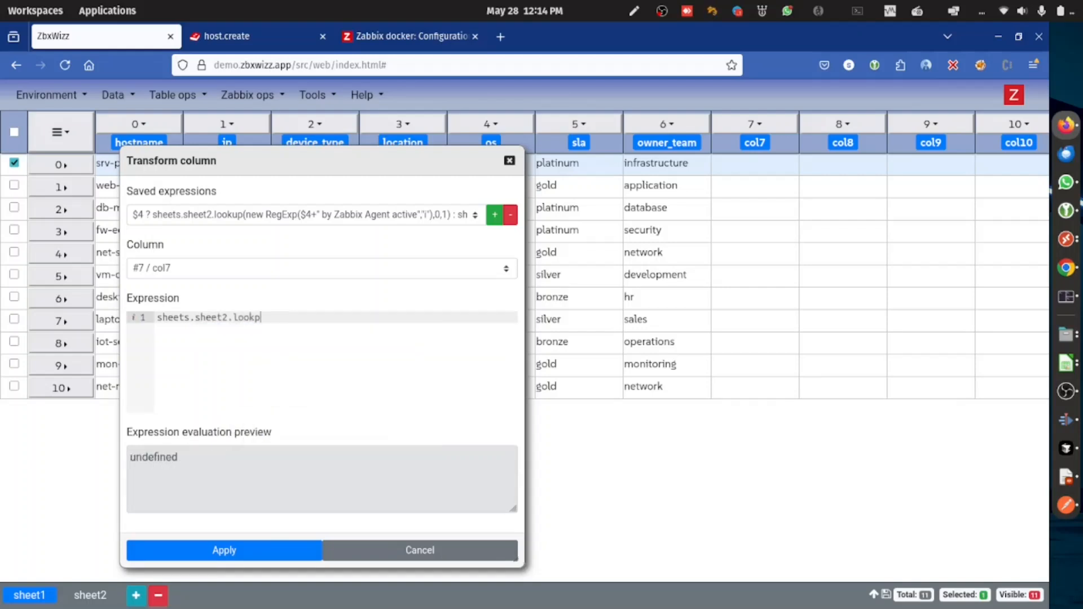
type("p(")
Fill in the lookup arguments as $4,0,1, checking the host and templateid column numbers on sheet2
left_click_drag(350, 169, 861, 148)
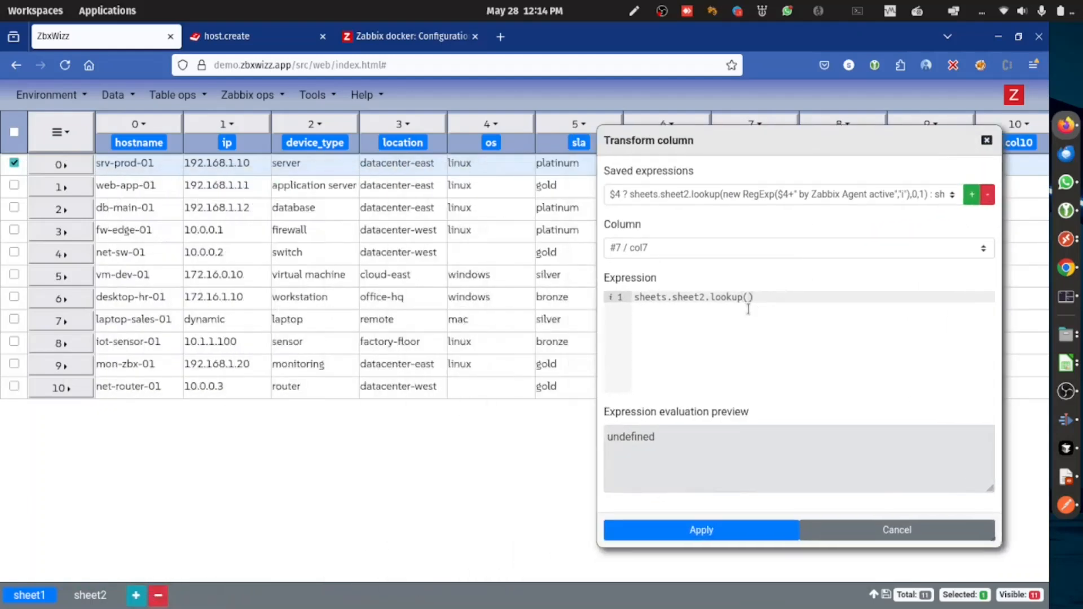
type("$4,")
left_click(91, 595)
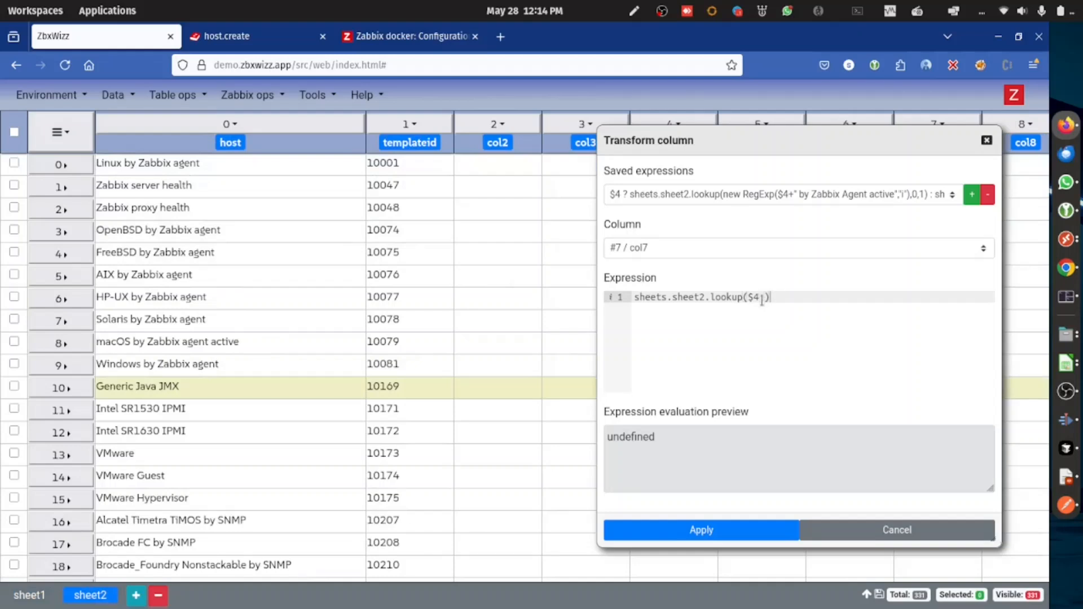
type("0,1")
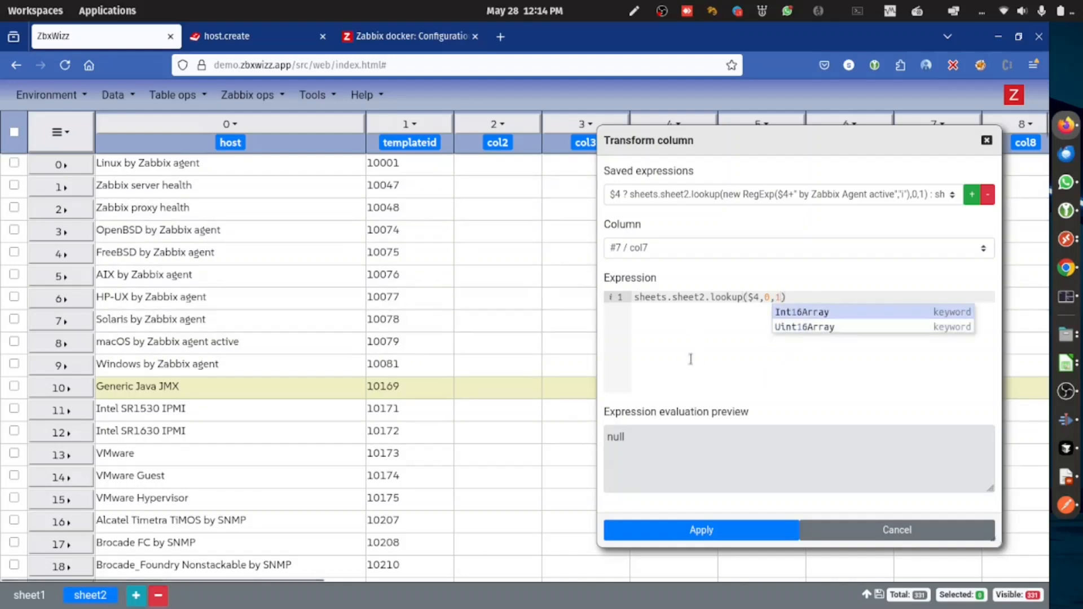
left_click(702, 320)
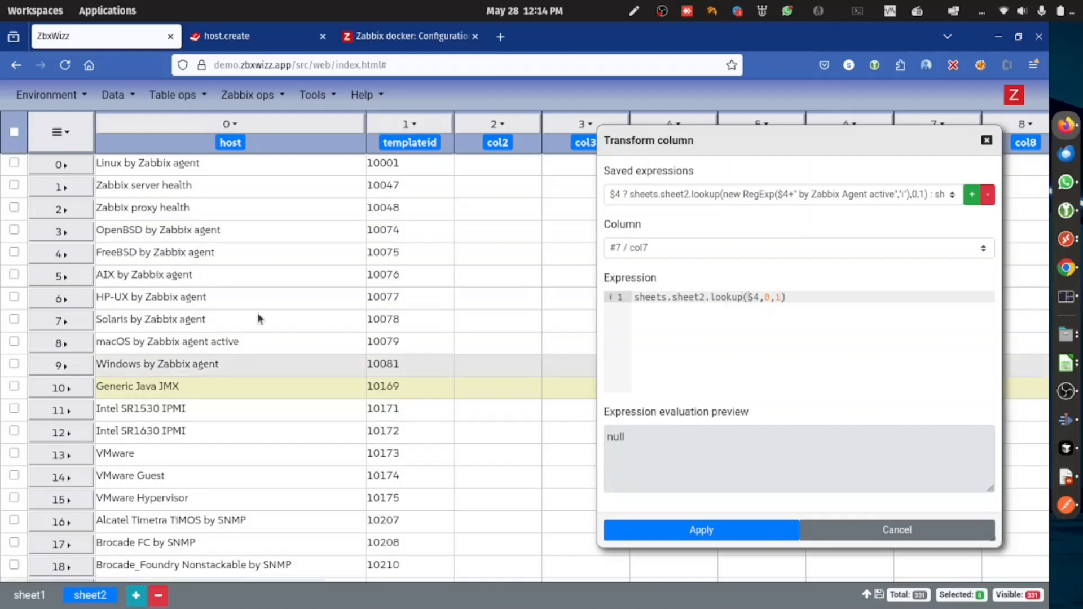
Return to sheet1 and insert a new RegExp constructor in front of $4 in the lookup expression
left_click(31, 596)
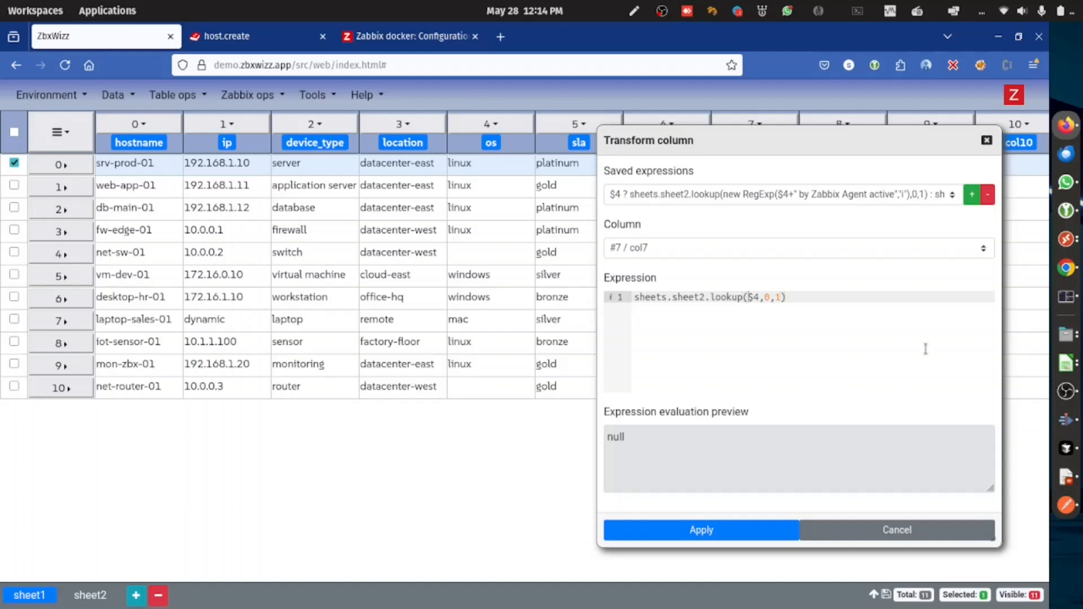
type("new")
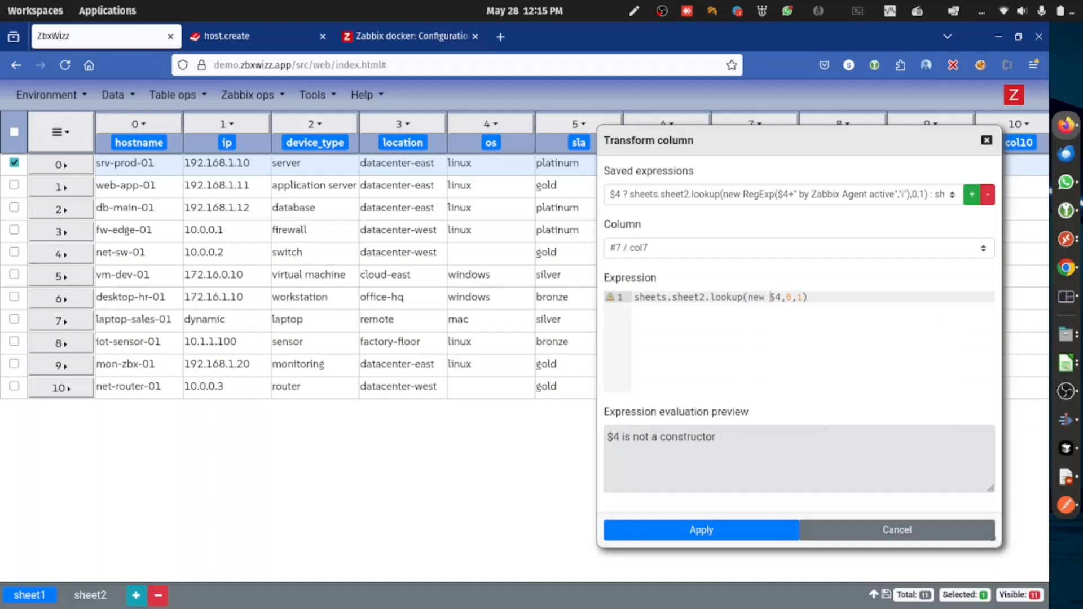
key("BackSpace")
key("BackSpace")
key("BackSpace")
key("BackSpace")
type("new R")
type("egXe")
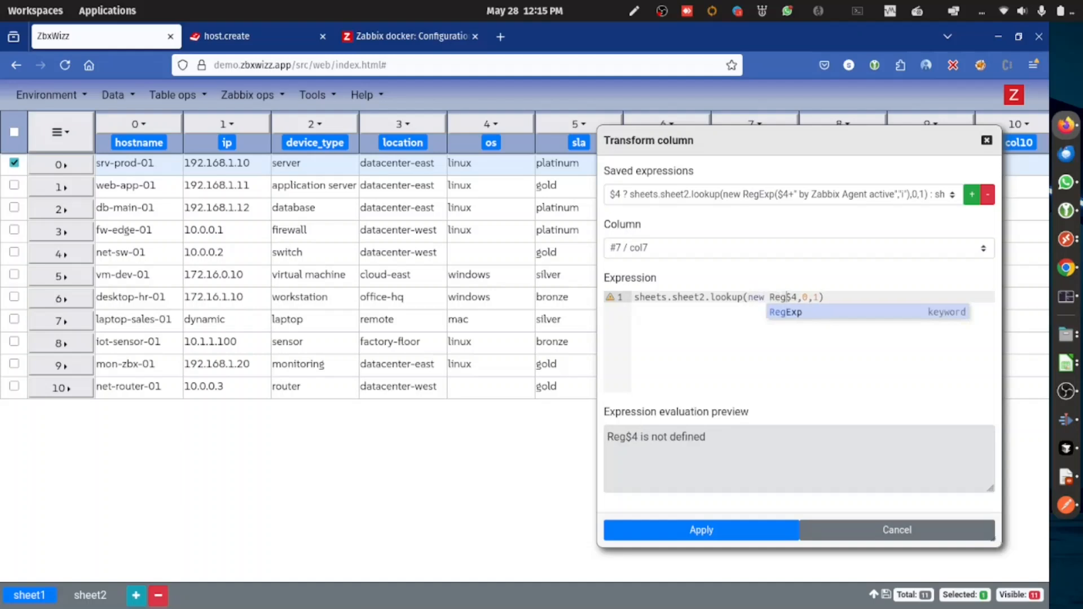
key("BackSpace")
key("BackSpace")
type("Exp")
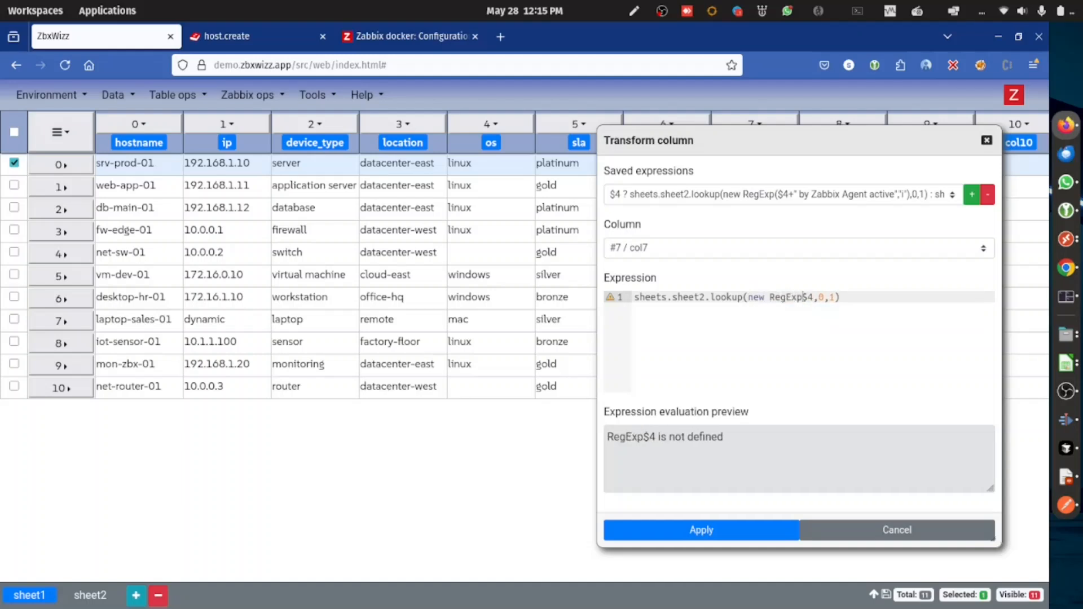
Complete the constructor as RegExp($4,"i") so the lookup matches case-insensitively
type("($4")
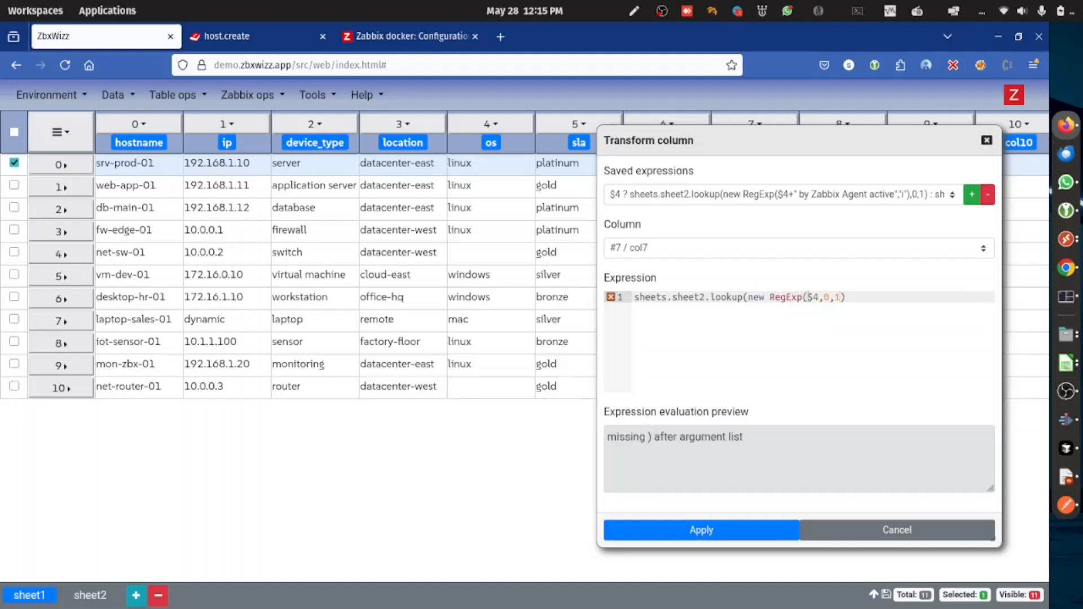
type(",\"")
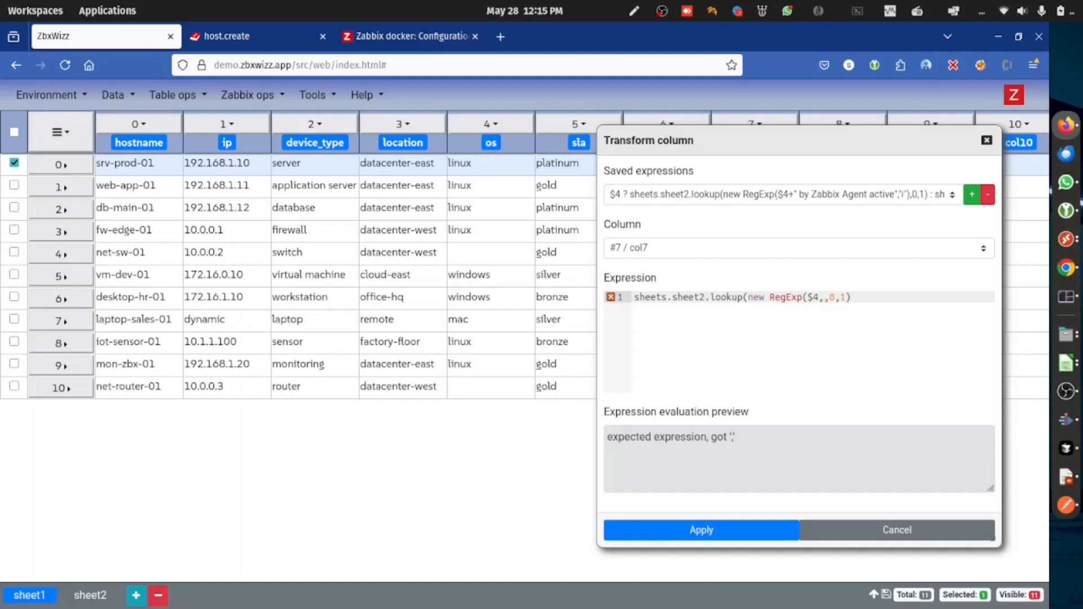
type("i")
key("BackSpace")
type("\"i")
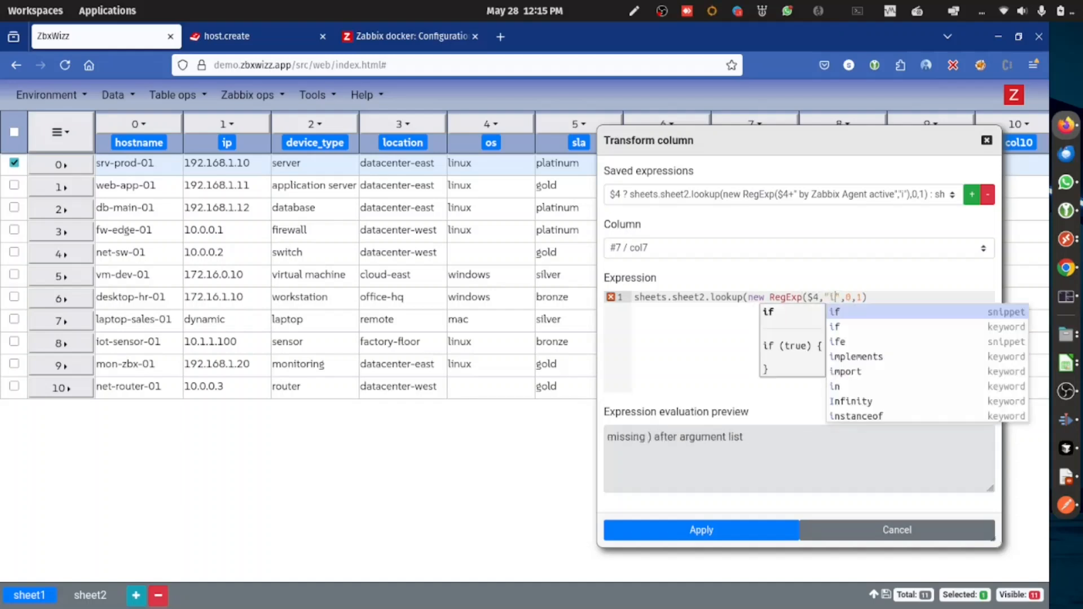
type("\")")
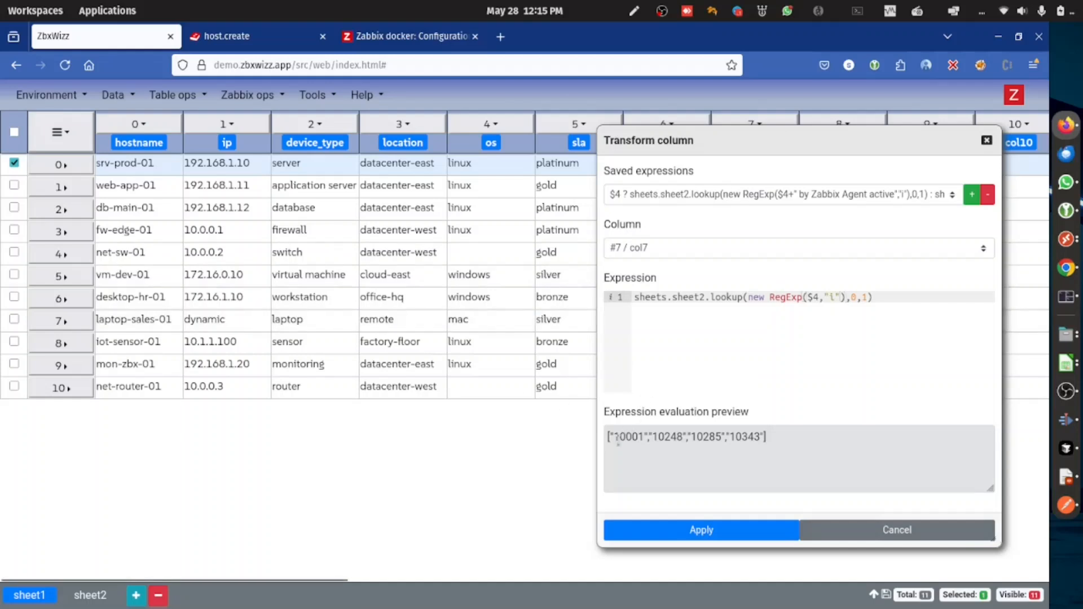
Search the template list on sheet2 for linux and go through the matches to compare them with the previewed IDs
left_click_drag(615, 438, 744, 436)
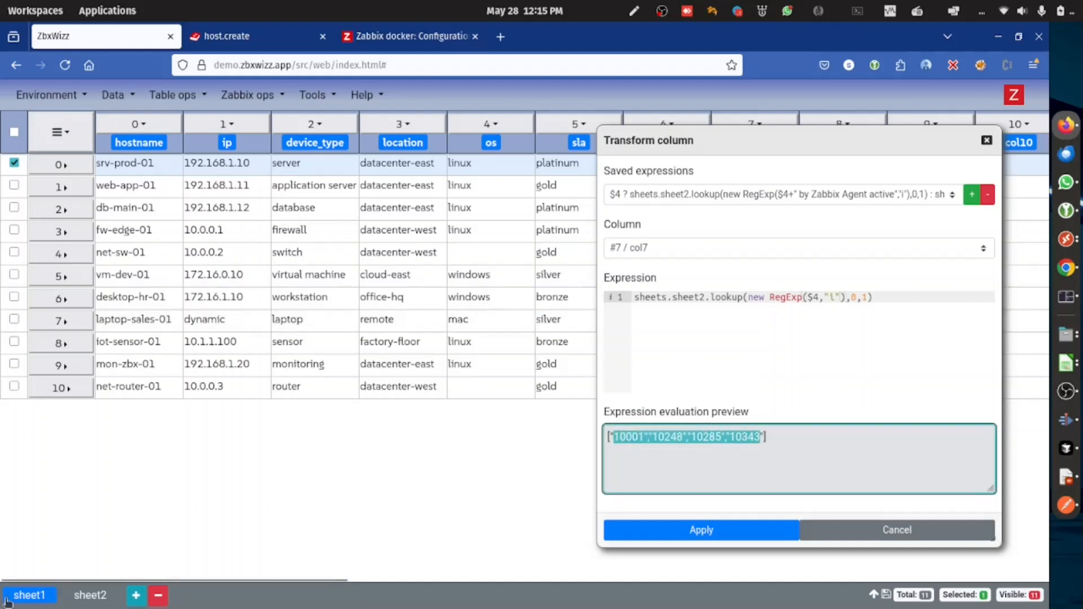
left_click(90, 596)
key("ctrl+f")
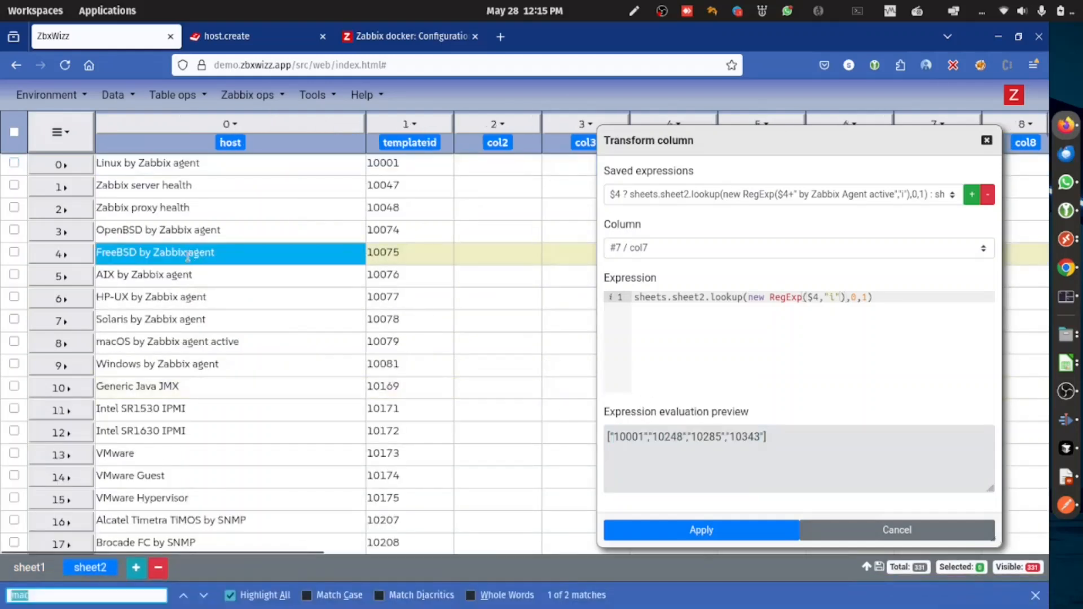
type("linux")
key("Return")
key("Return")
key("Return")
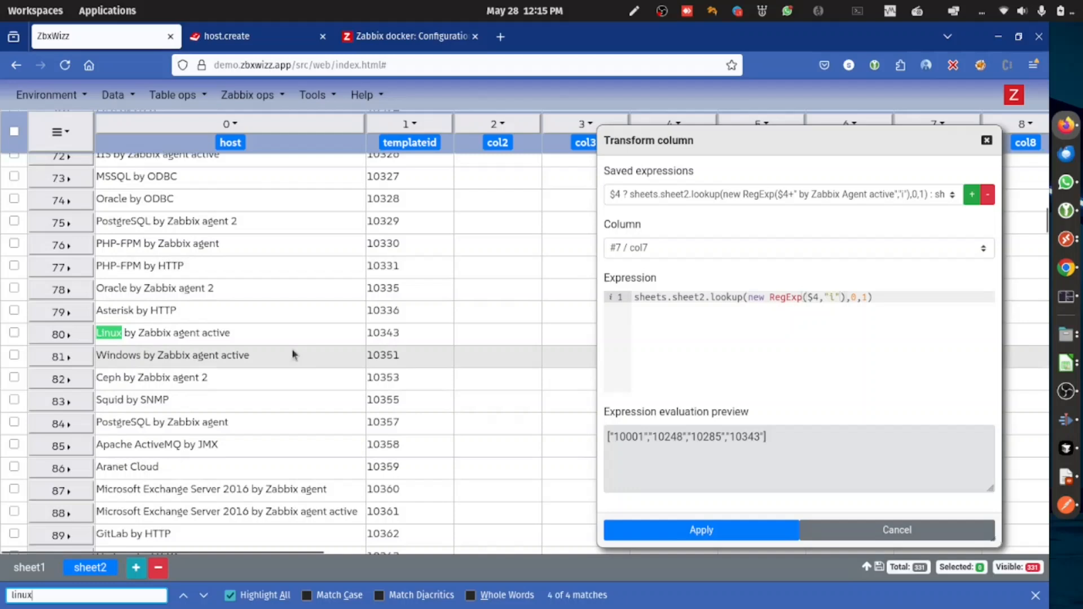
Copy the text " by Zabbix agent active" from the Linux template's host name in row 80 of sheet2
left_click(830, 297)
left_click(847, 297)
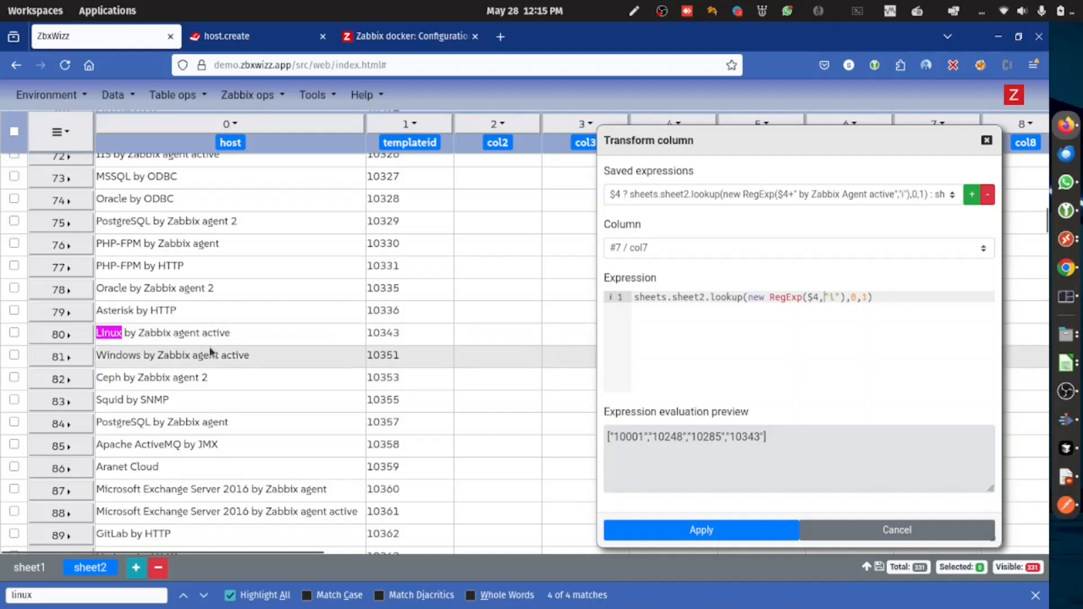
left_click_drag(230, 333, 120, 330)
key("ctrl+c")
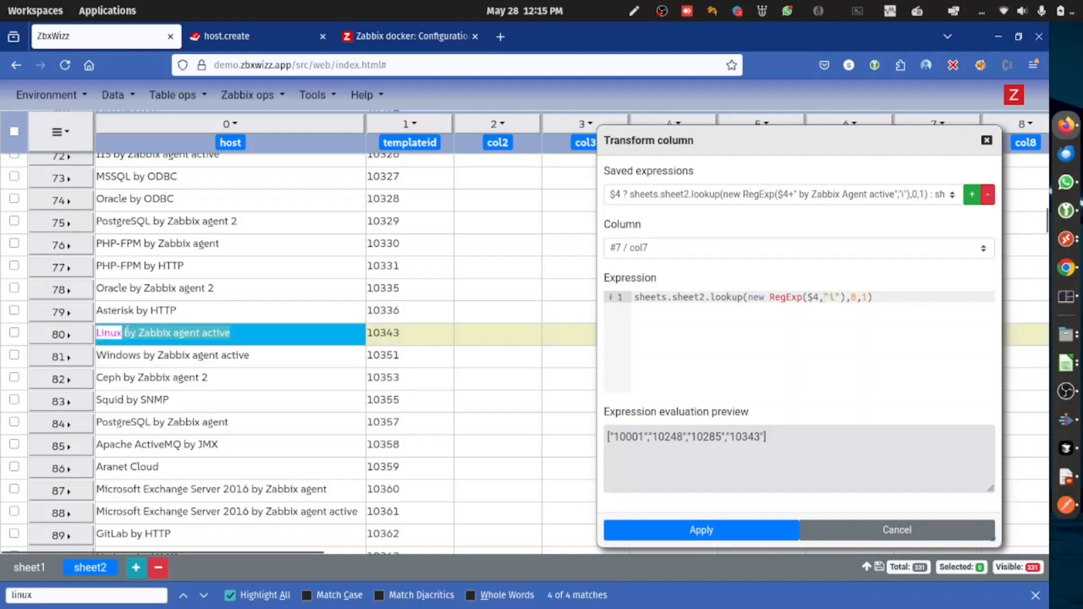
Append +" by Zabbix agent active" to $4 inside the RegExp of the lookup expression
left_click(820, 299)
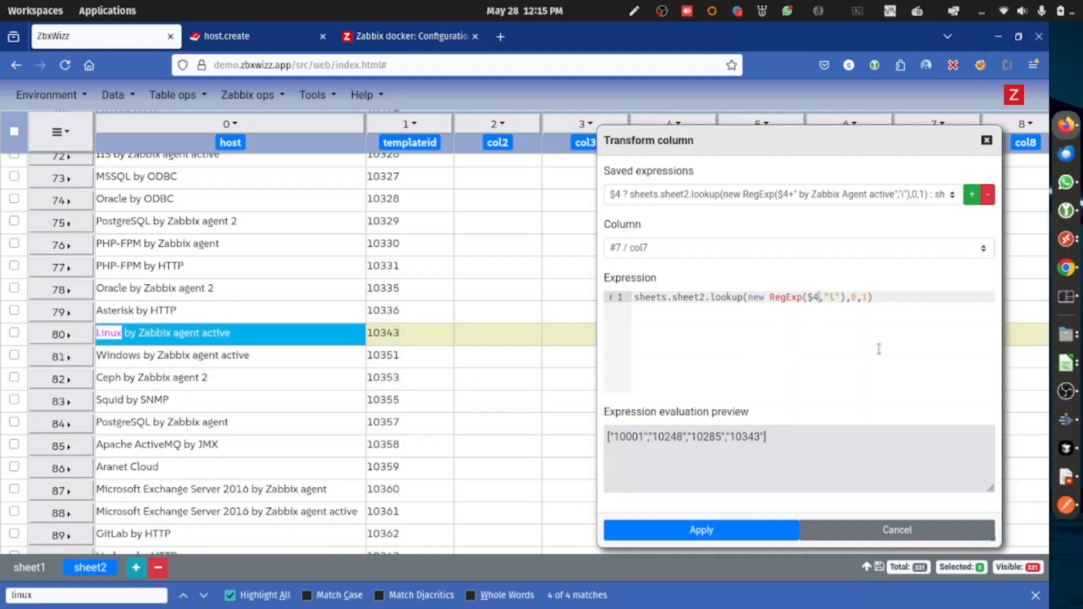
type("_")
key("ctrl+v")
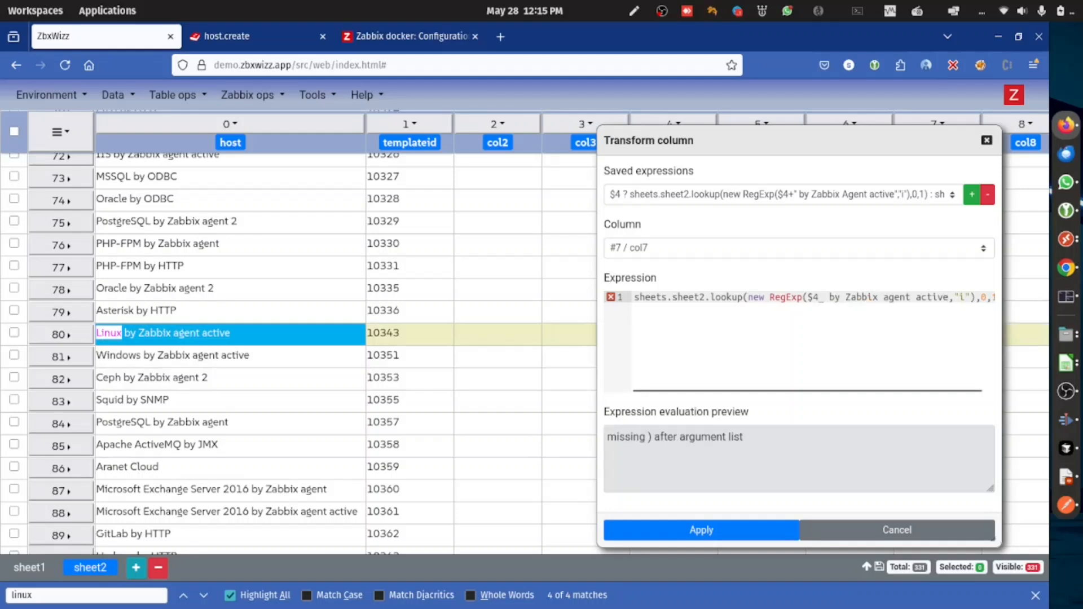
key("ctrl+z")
type("\"")
key("ctrl+v")
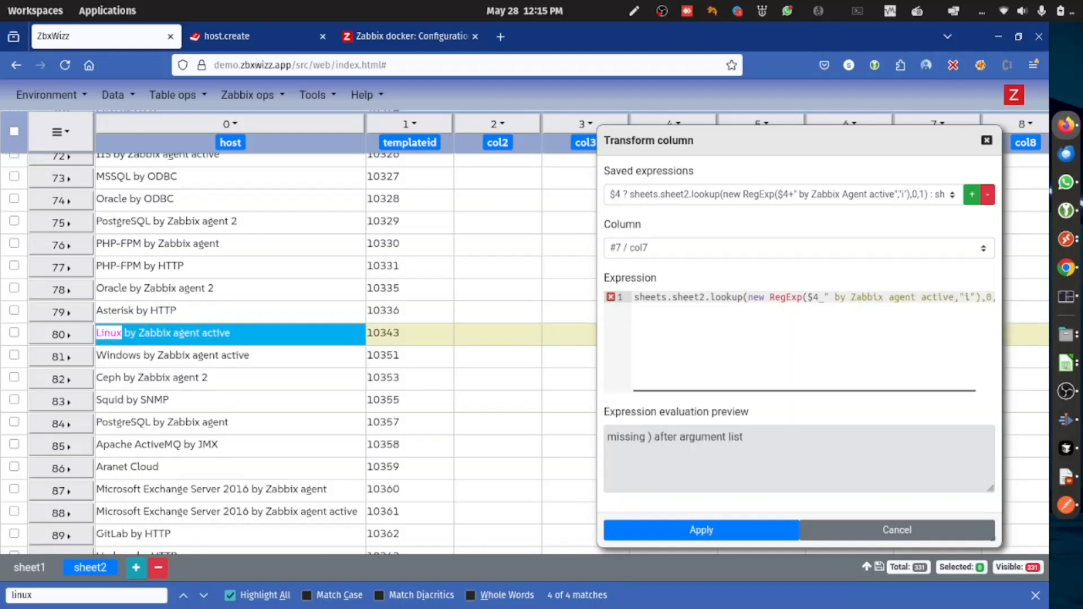
type("\"")
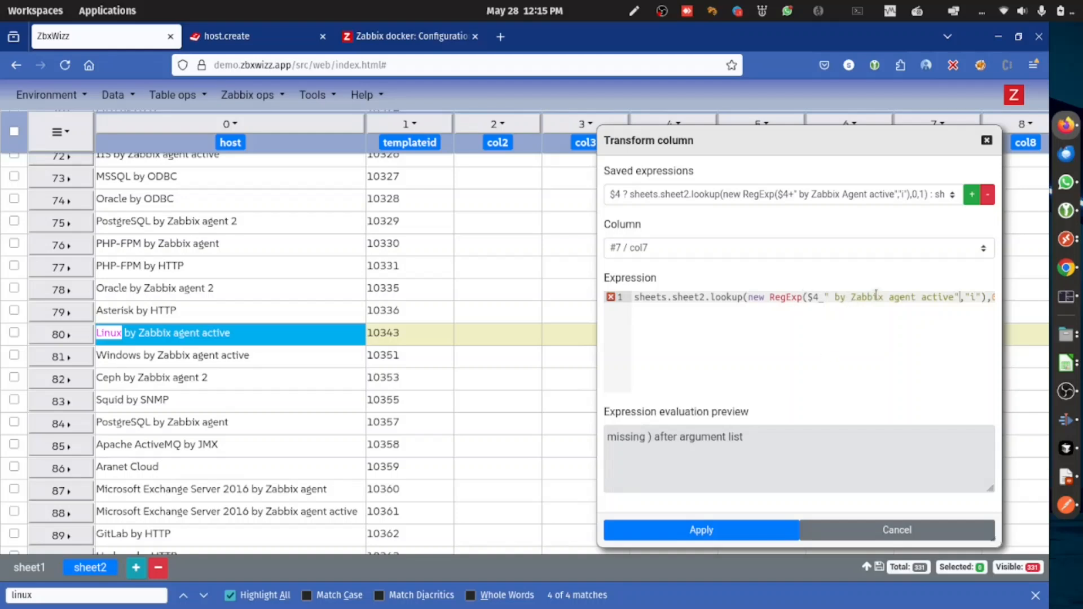
scroll(969, 307, "right", 1)
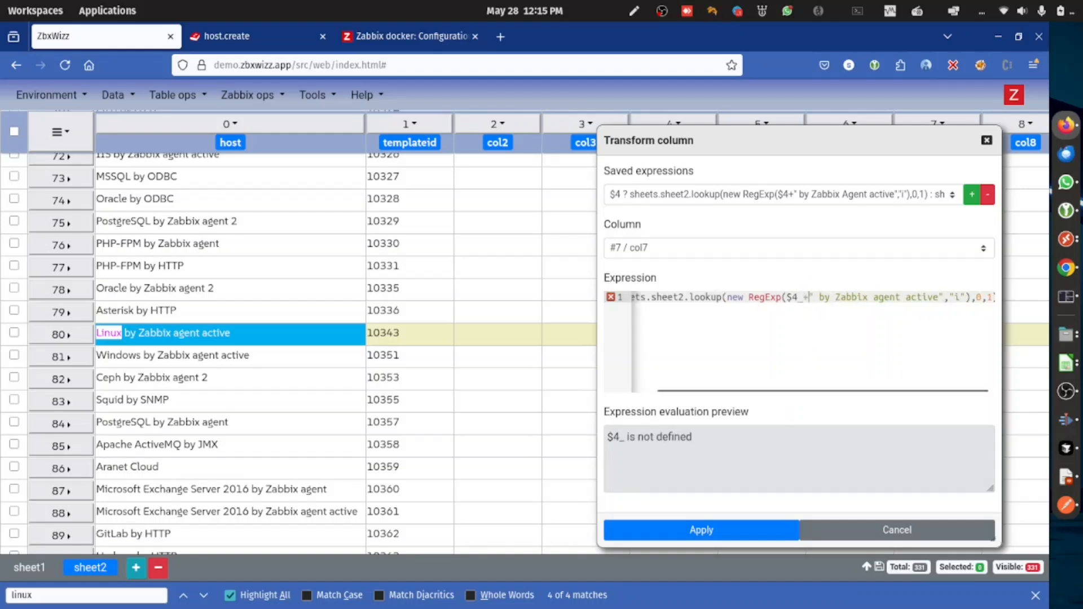
type("+")
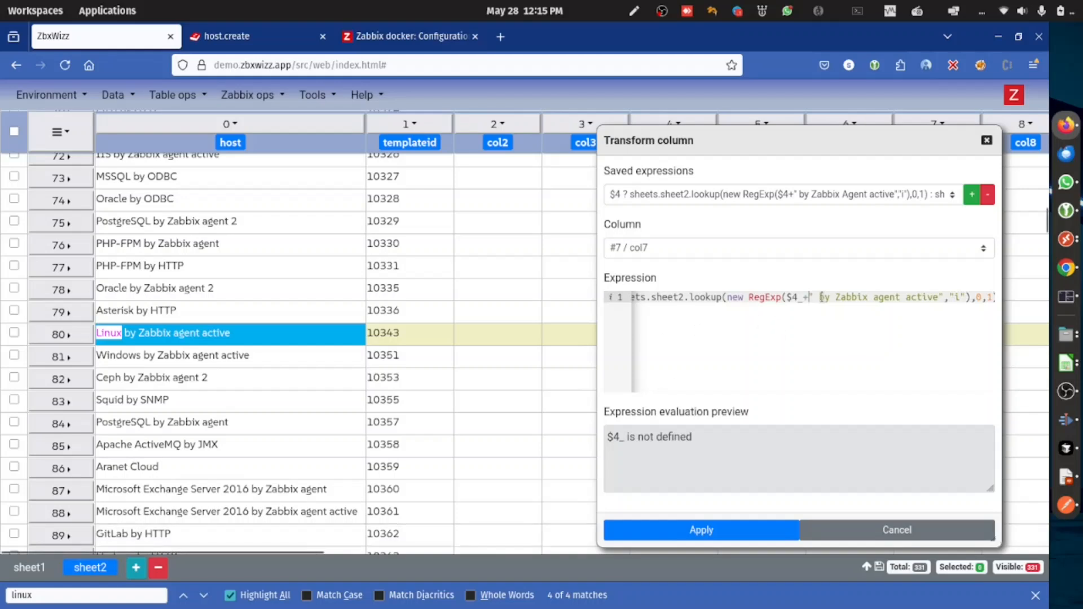
left_click(804, 298)
key("BackSpace")
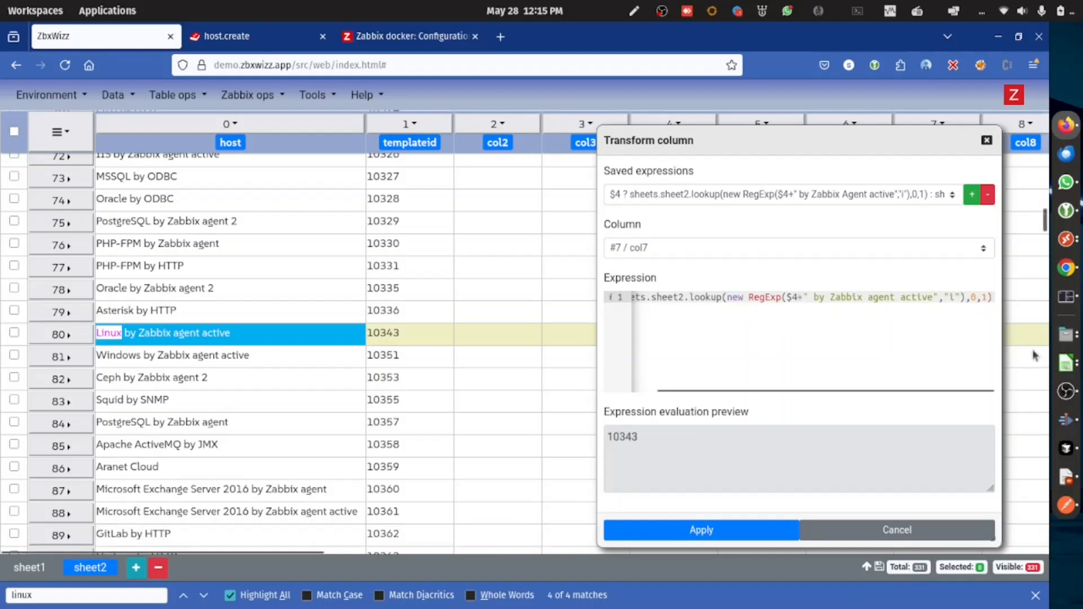
Return to sheet1, uncover col7 behind the dialog and apply the lookup expression to it
left_click(29, 567)
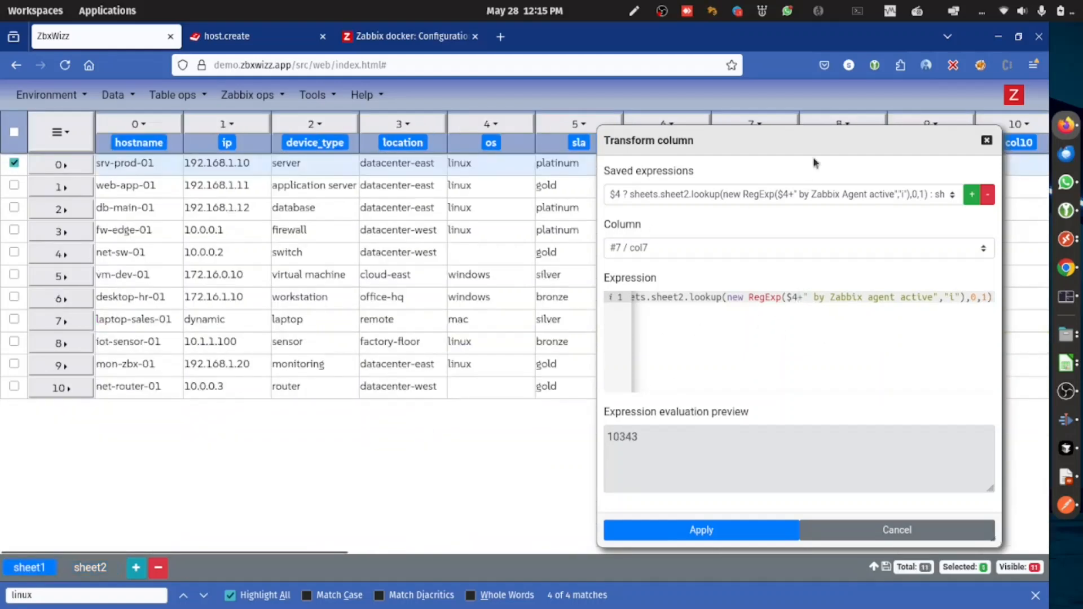
left_click_drag(821, 141, 395, 132)
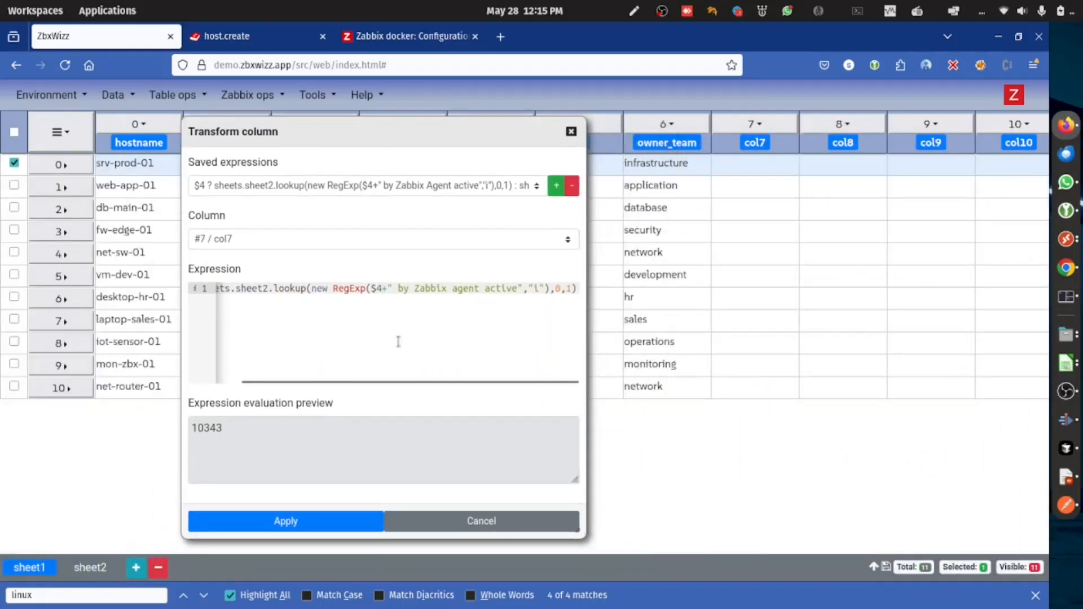
left_click_drag(394, 382, 290, 382)
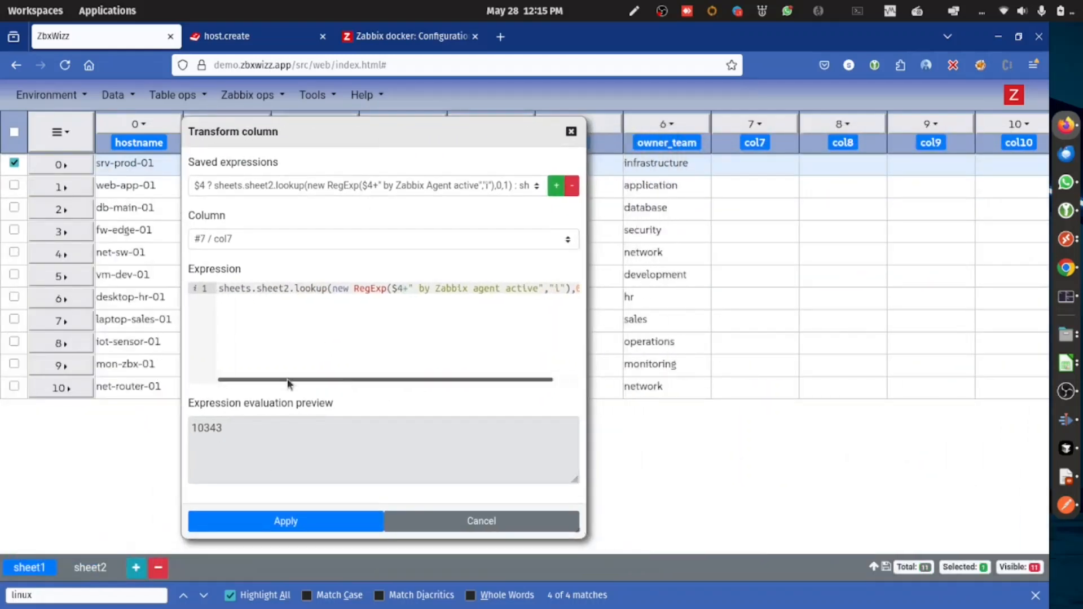
left_click(348, 522)
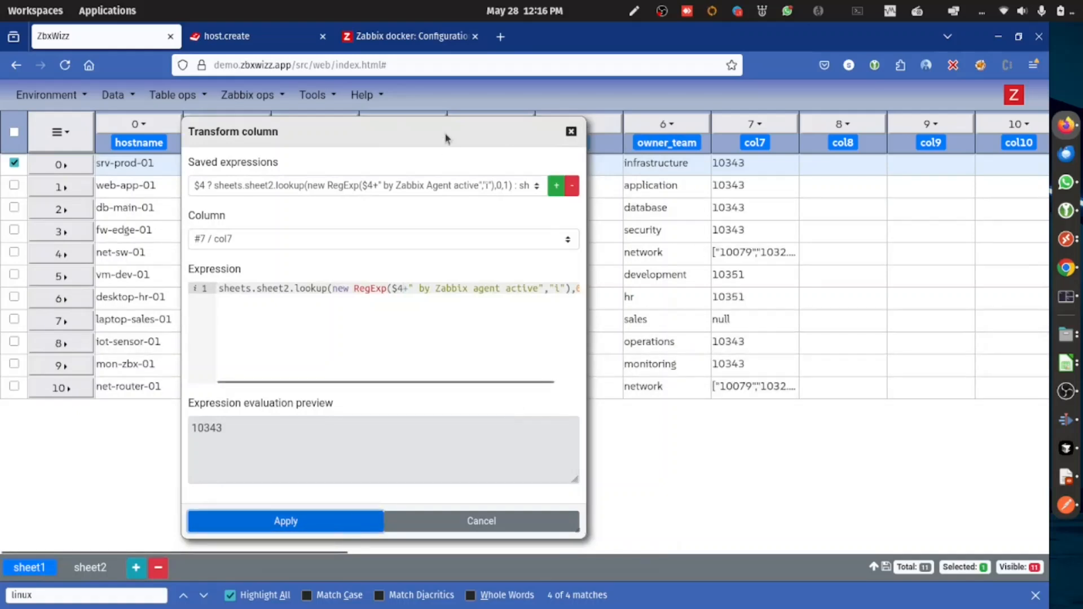
Examine the os and col7 columns, expanding the col7 value of the net-sw-01 row and checking the expression's suffix text
left_click_drag(446, 139, 655, 372)
left_click_drag(247, 201, 252, 163)
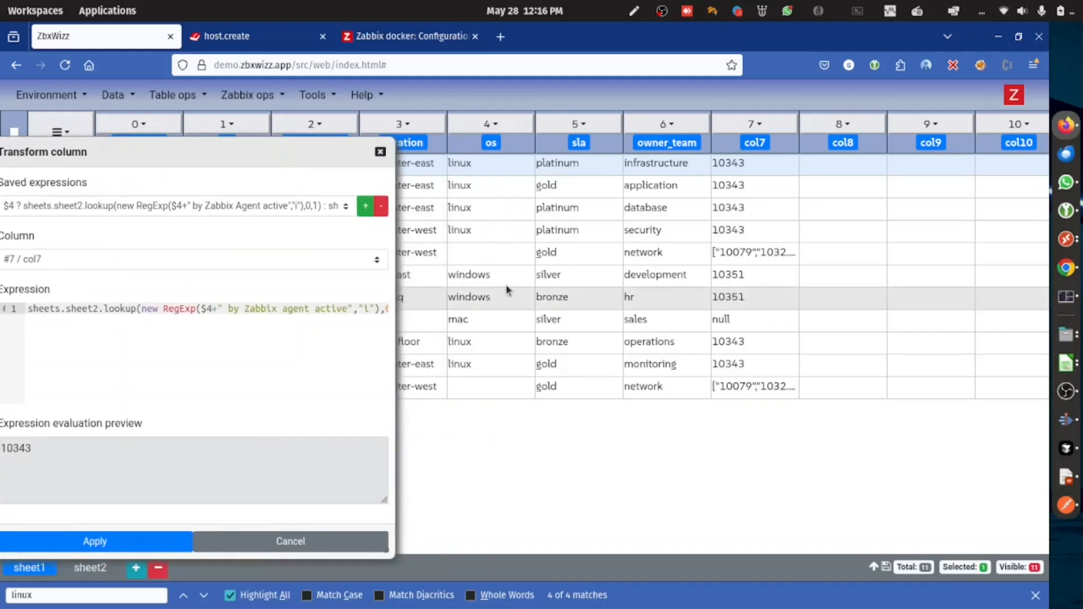
double_click(778, 252)
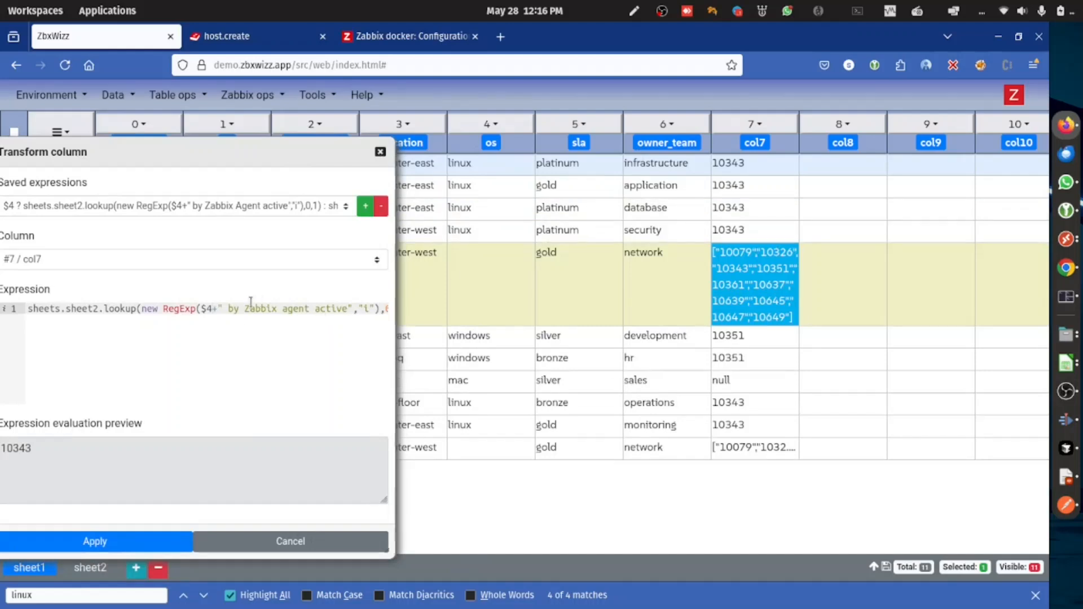
left_click_drag(227, 308, 319, 311)
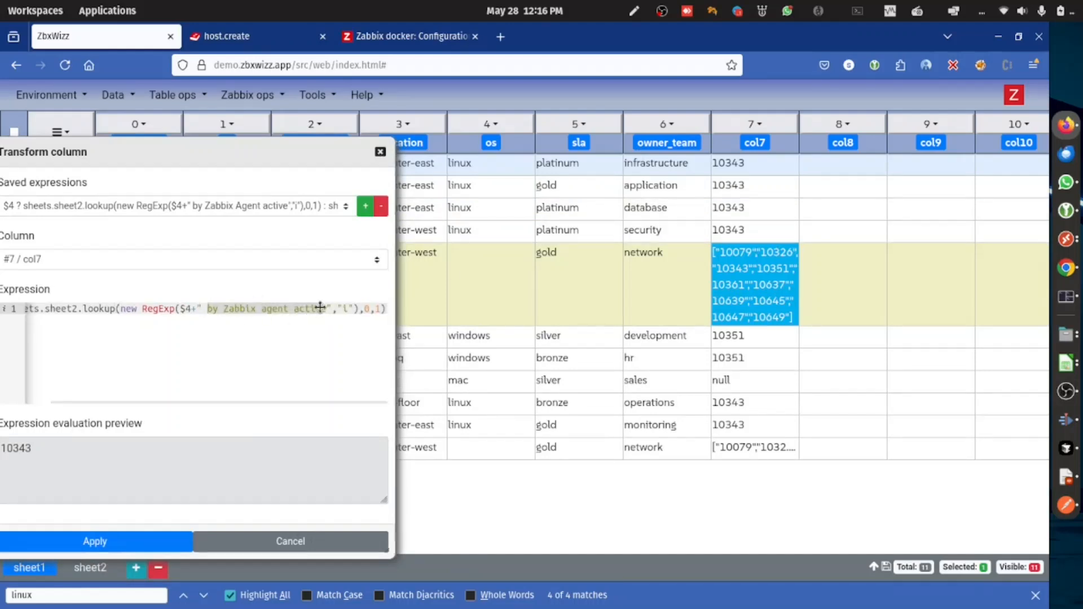
left_click(320, 309)
mouse_move(293, 155)
left_mouse_down()
mouse_move(767, 154)
mouse_move(858, 188)
mouse_move(767, 238)
mouse_move(460, 266)
mouse_move(294, 237)
mouse_move(327, 199)
mouse_move(327, 150)
mouse_move(308, 156)
left_mouse_up()
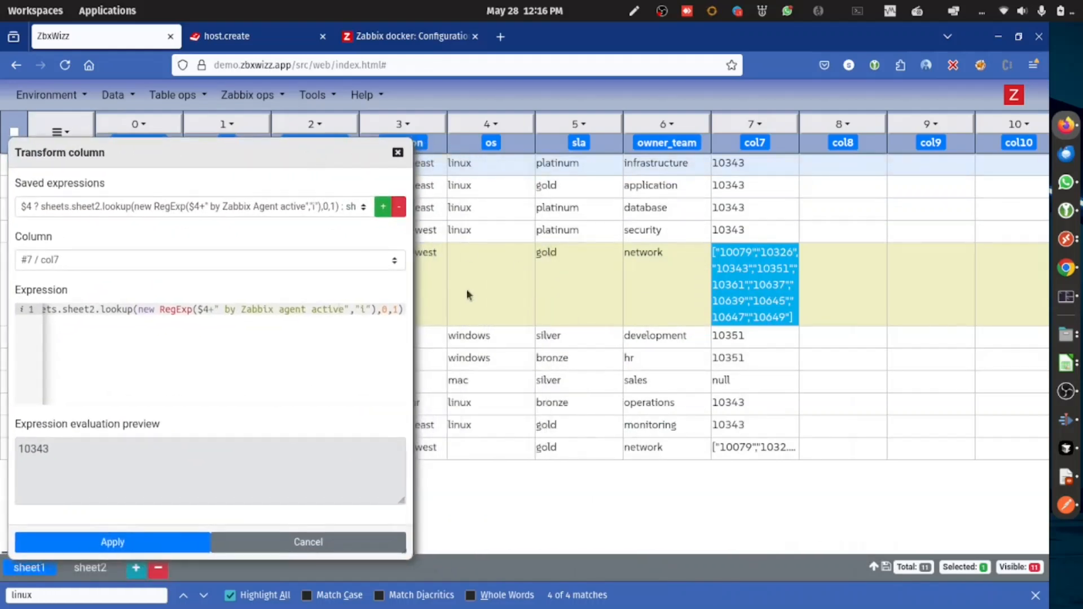
Load the saved conditional expression with the icmp fallback lookup and review both of its branches
left_click(237, 214)
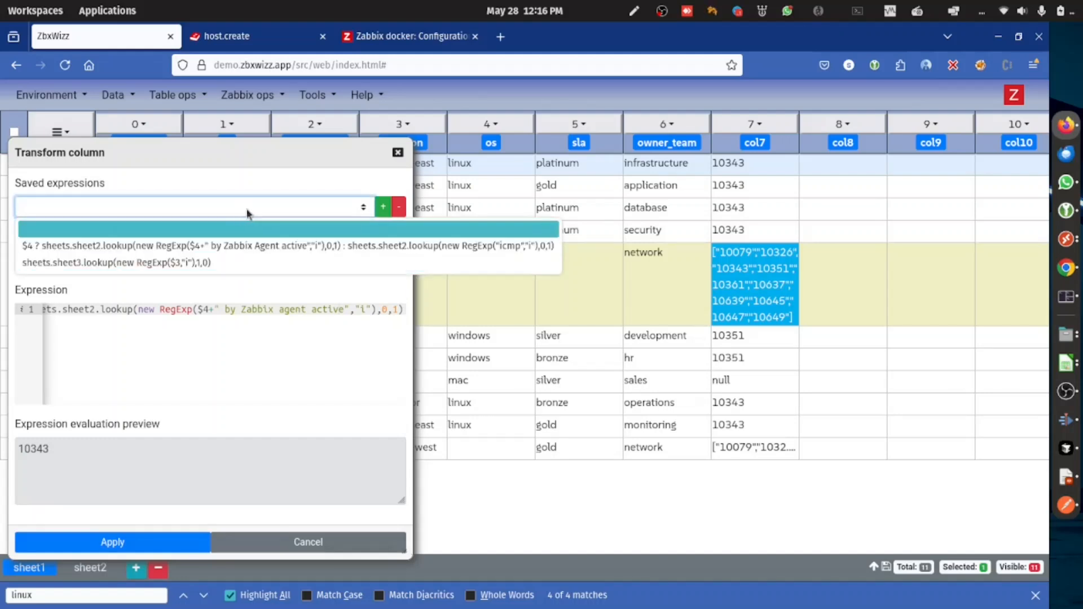
left_click(187, 248)
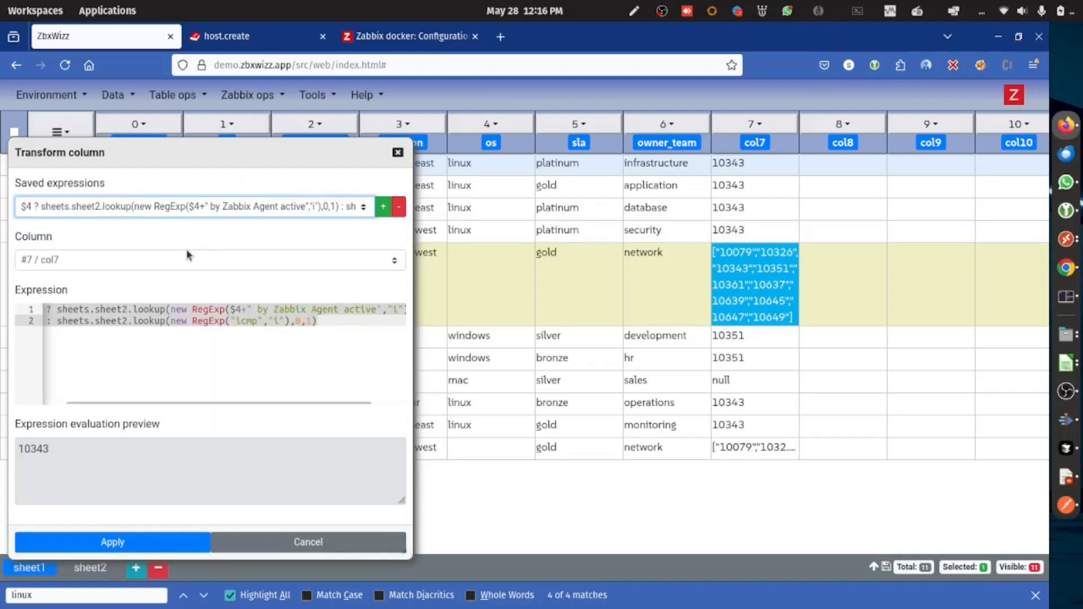
left_click(62, 309)
scroll(62, 309, "left", 1)
left_click_drag(78, 310, 388, 310)
left_click_drag(80, 320, 361, 334)
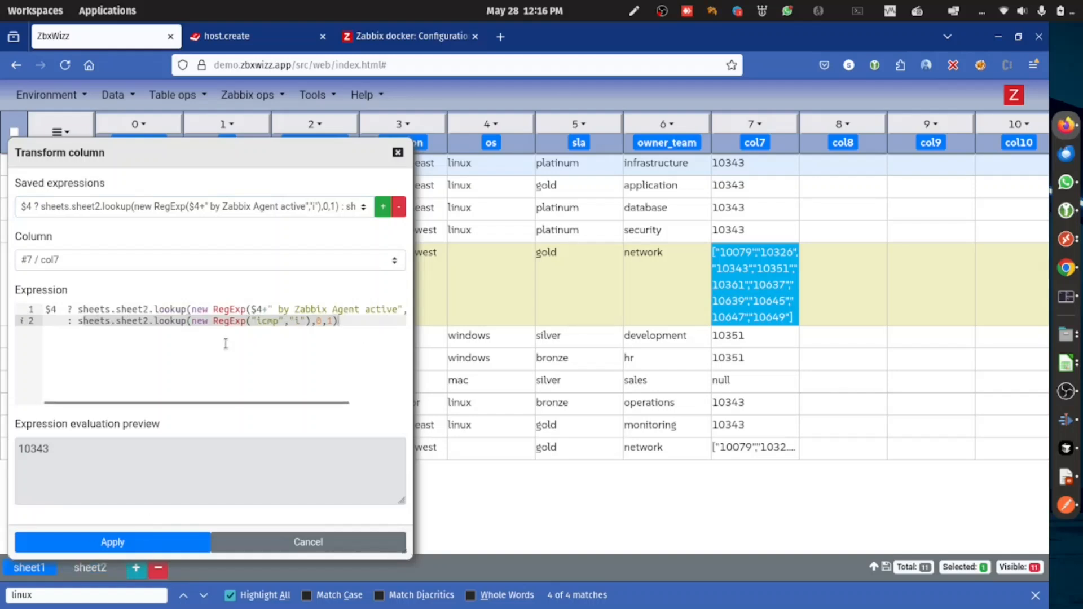
Widen the Transform column dialog to show the whole conditional expression and apply it to col7
key("ctrl+plus")
key("ctrl+plus")
key("ctrl+plus")
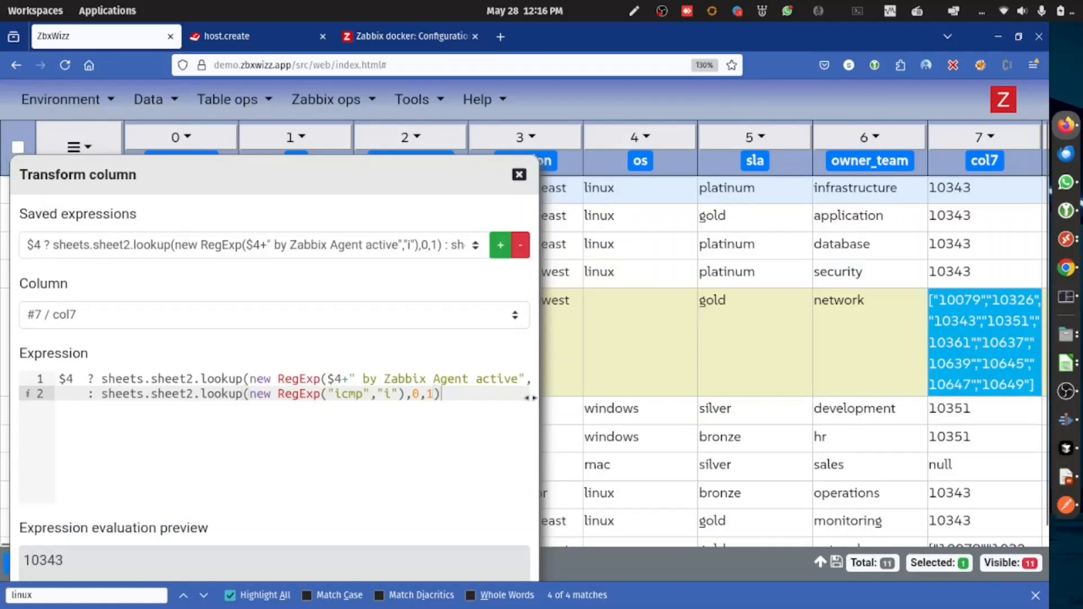
left_click_drag(533, 389, 802, 387)
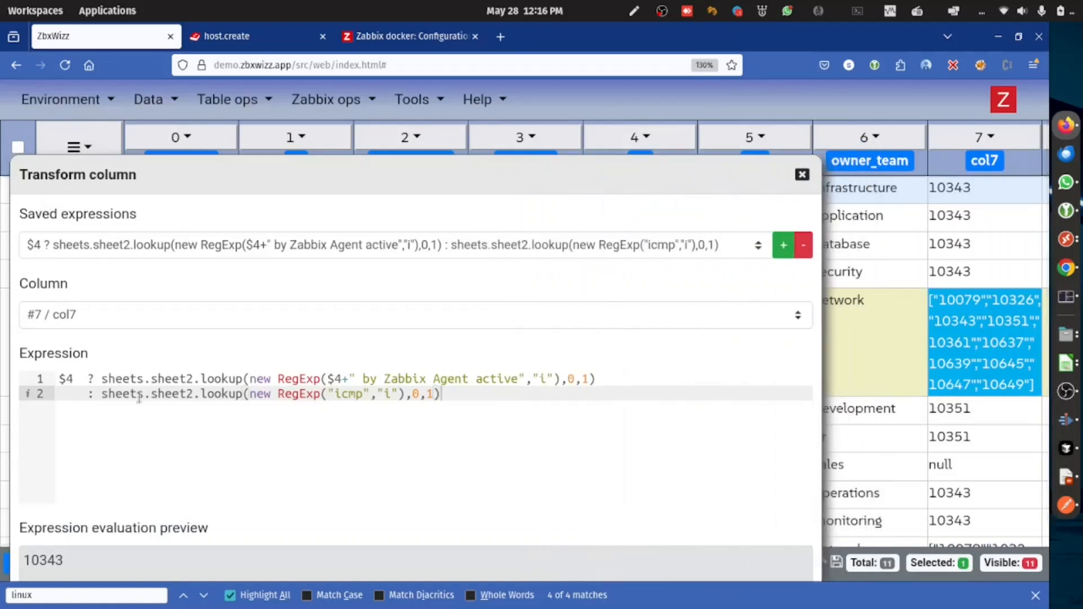
key("ctrl+minus")
key("ctrl+minus")
key("ctrl+minus")
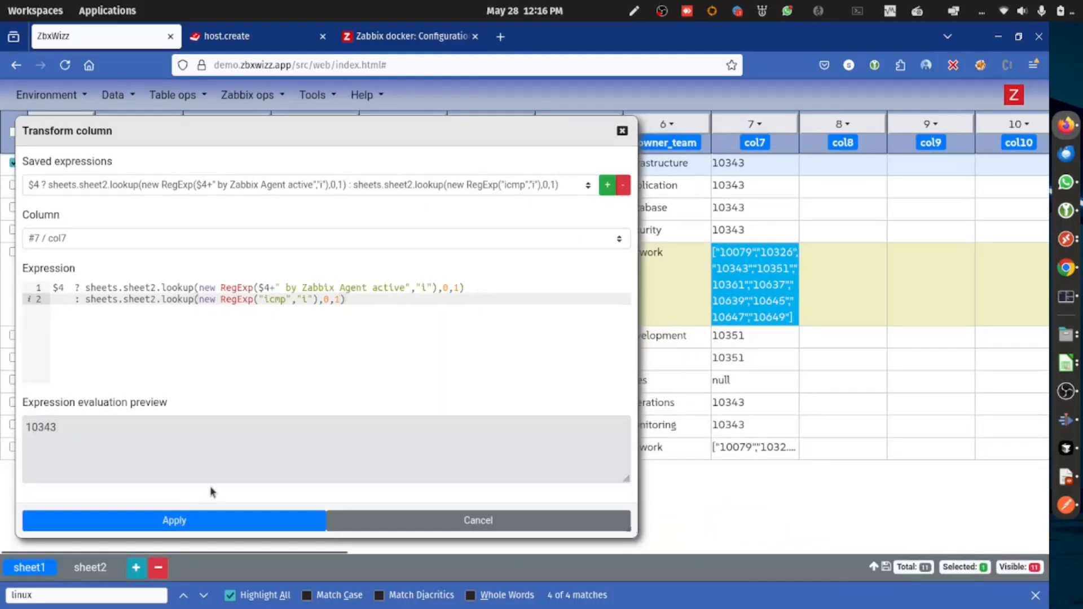
left_click(204, 520)
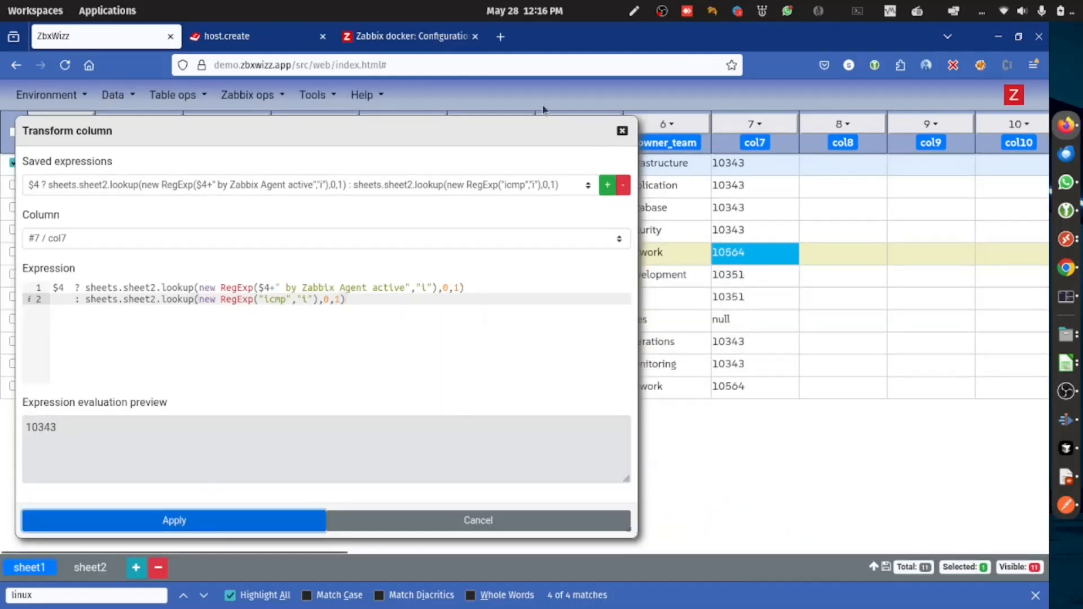
Close the Transform column dialog and search the sheet2 template list for mac
left_click_drag(509, 141, 314, 158)
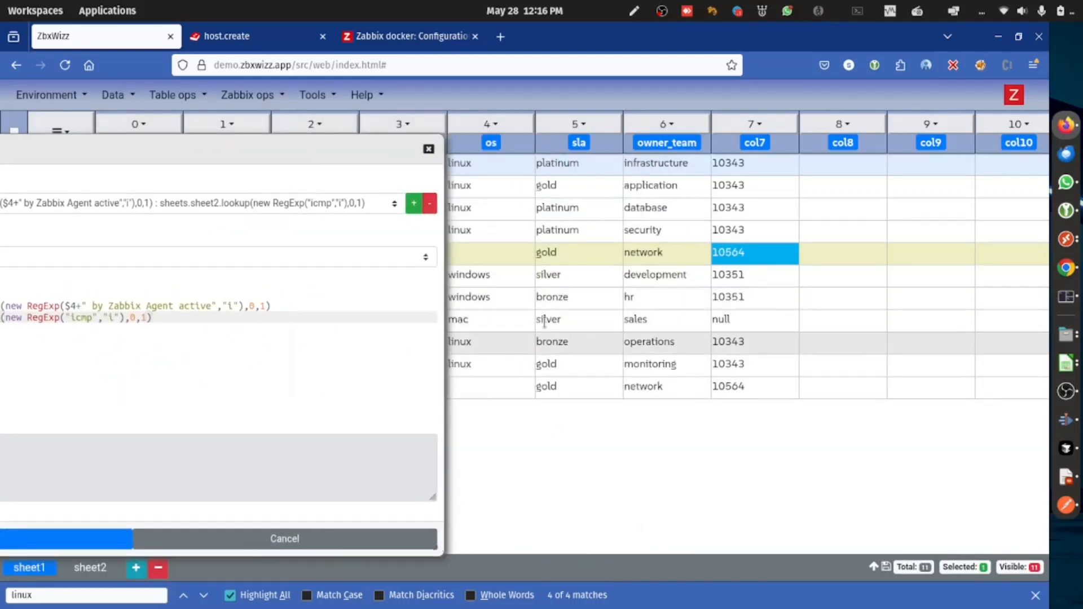
left_click(429, 149)
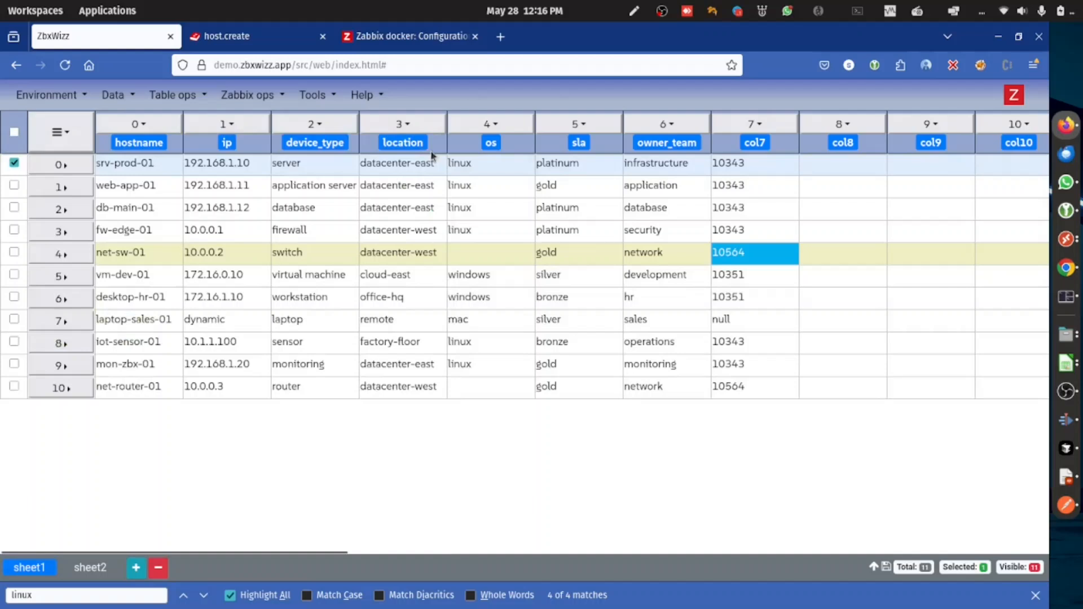
left_click(87, 567)
key("ctrl+f")
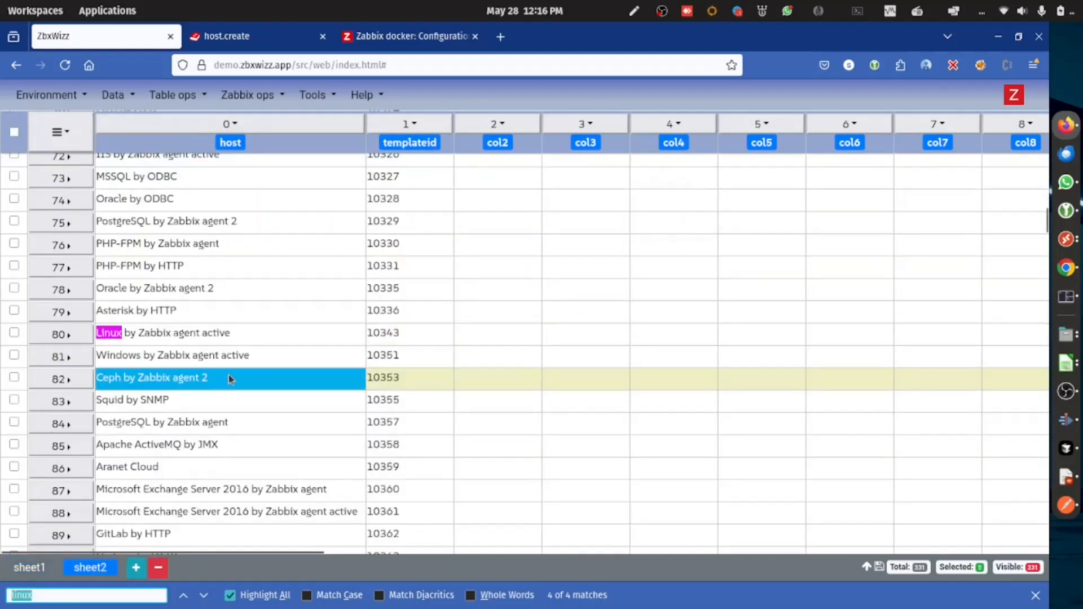
type("mac")
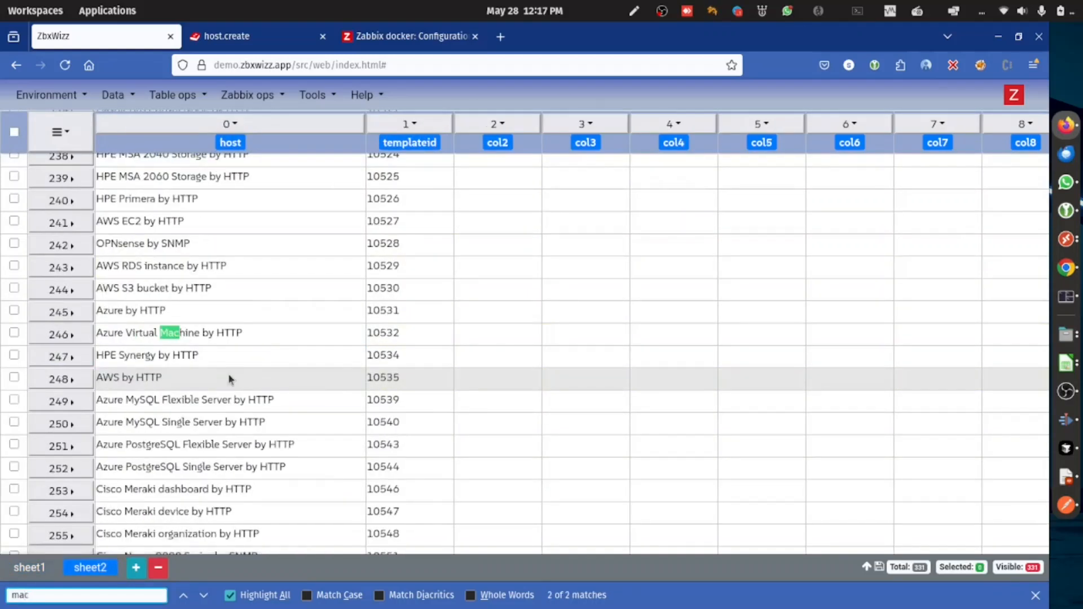
key("BackSpace")
key("Return")
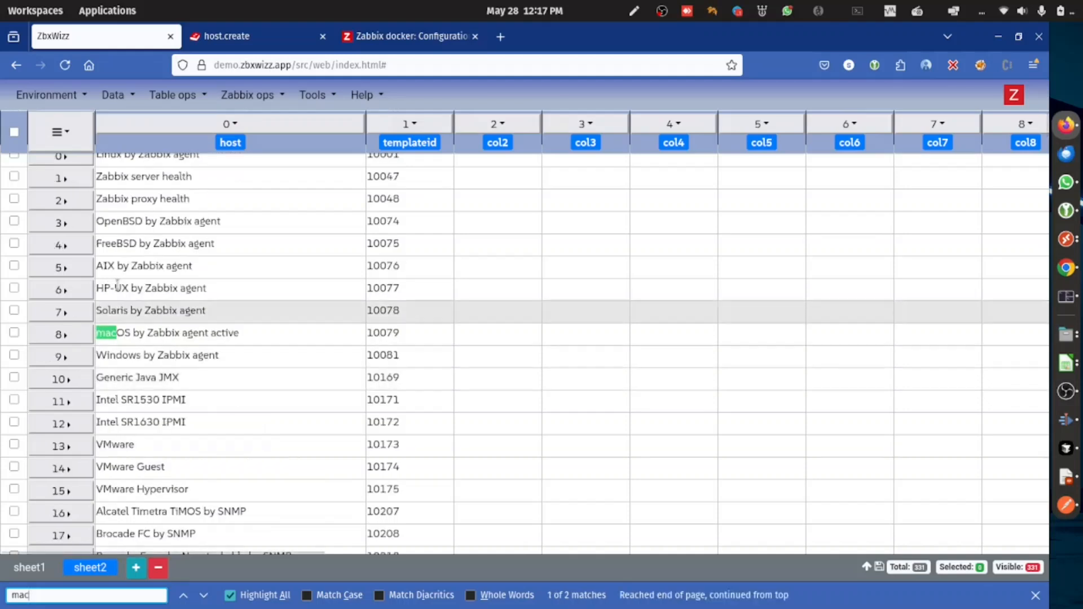
Set the os value of the laptop-sales-01 row in sheet1 to macos
left_click(29, 568)
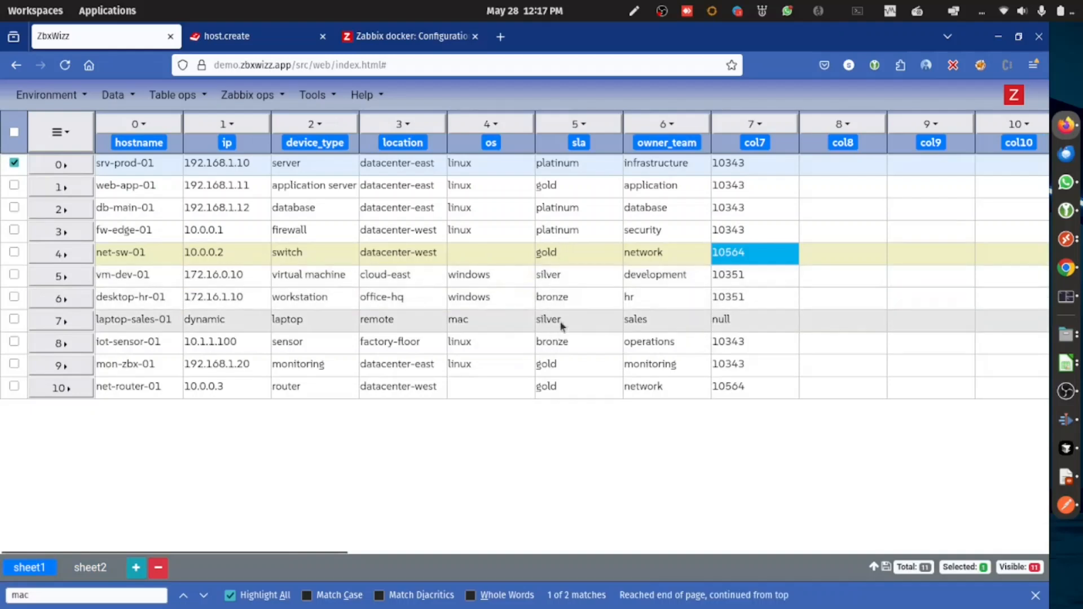
double_click(493, 319)
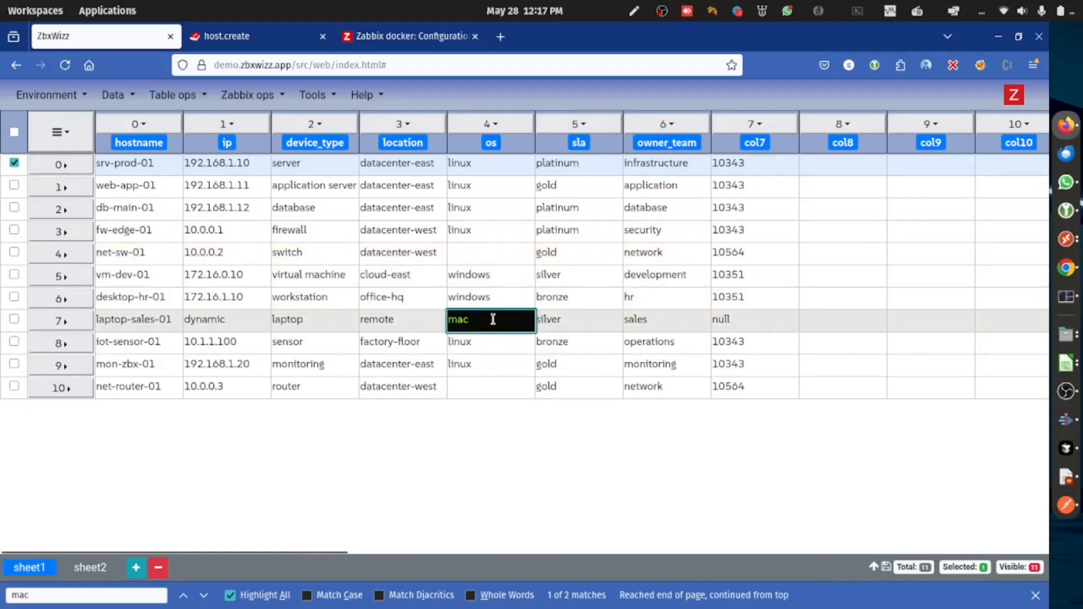
type("os")
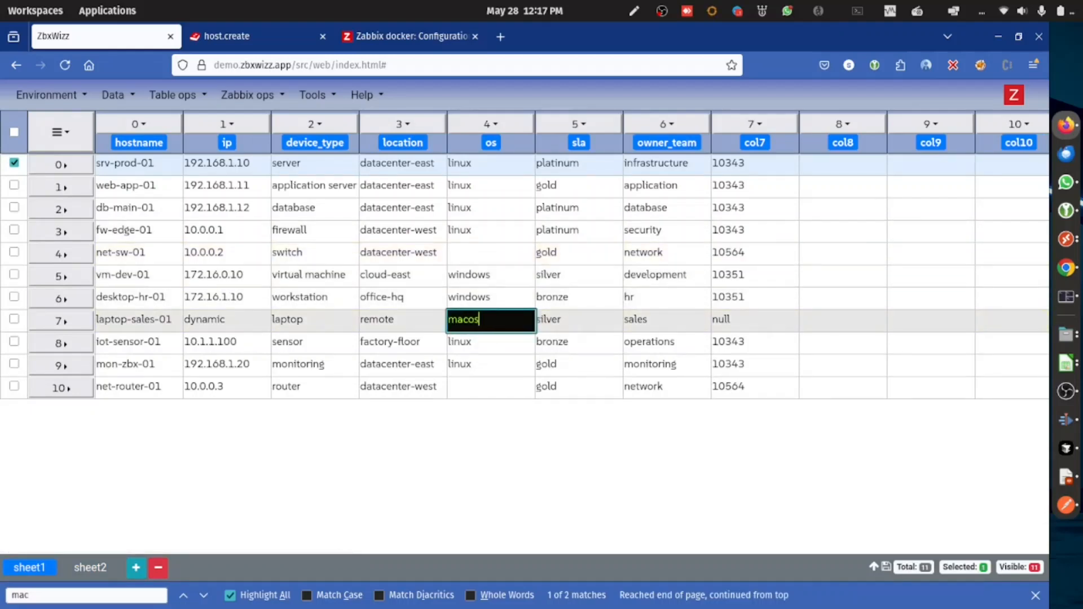
key("Return")
Open the column transform for col7 and review its two-line lookup expression, keeping the col7 values in view
left_click(827, 129)
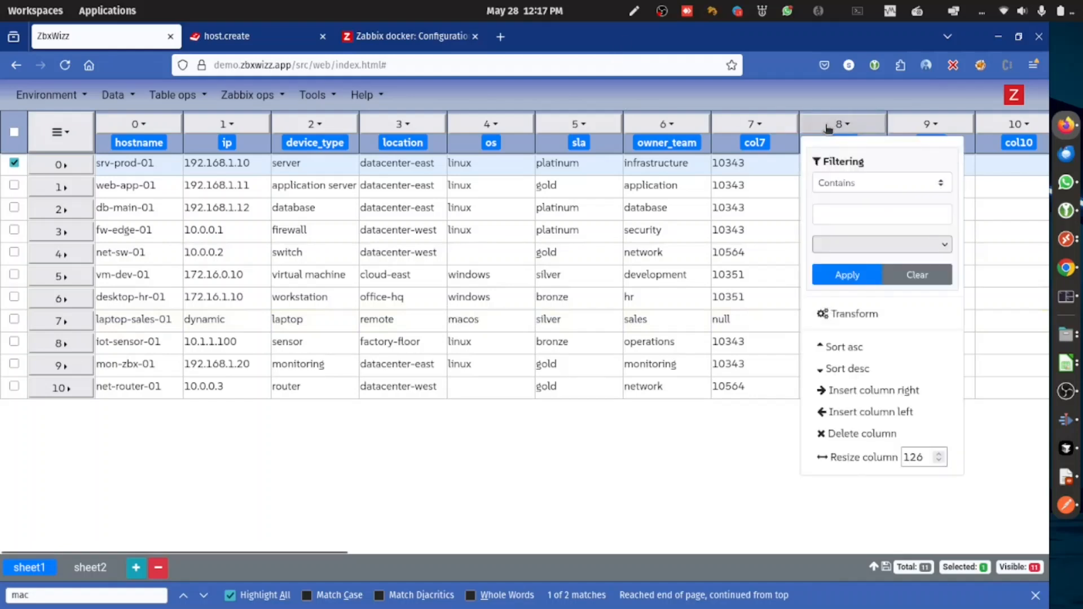
left_click(755, 124)
left_click(764, 314)
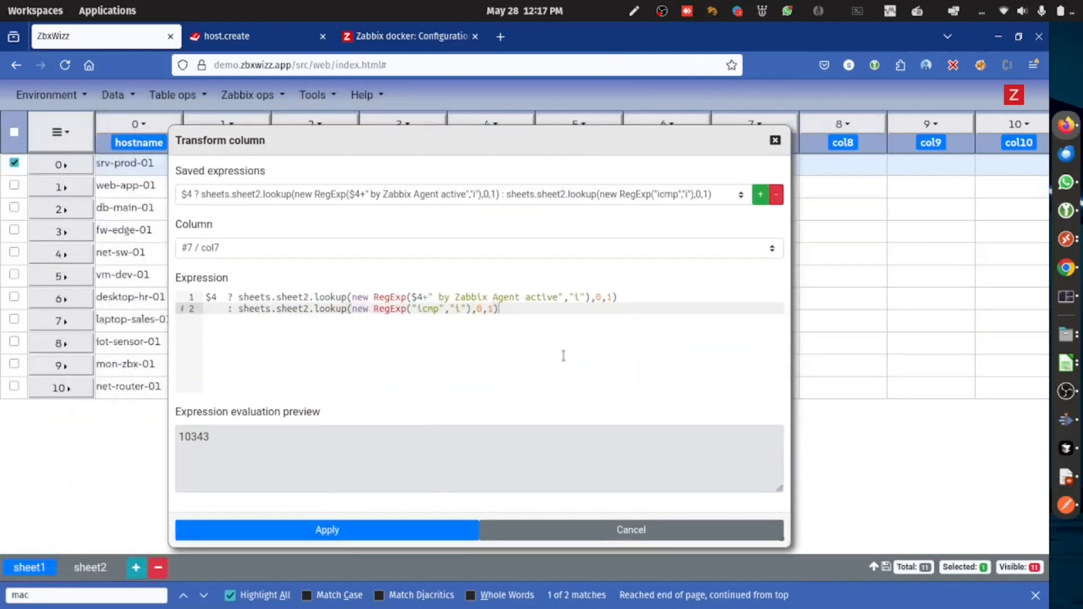
left_click_drag(436, 322, 193, 298)
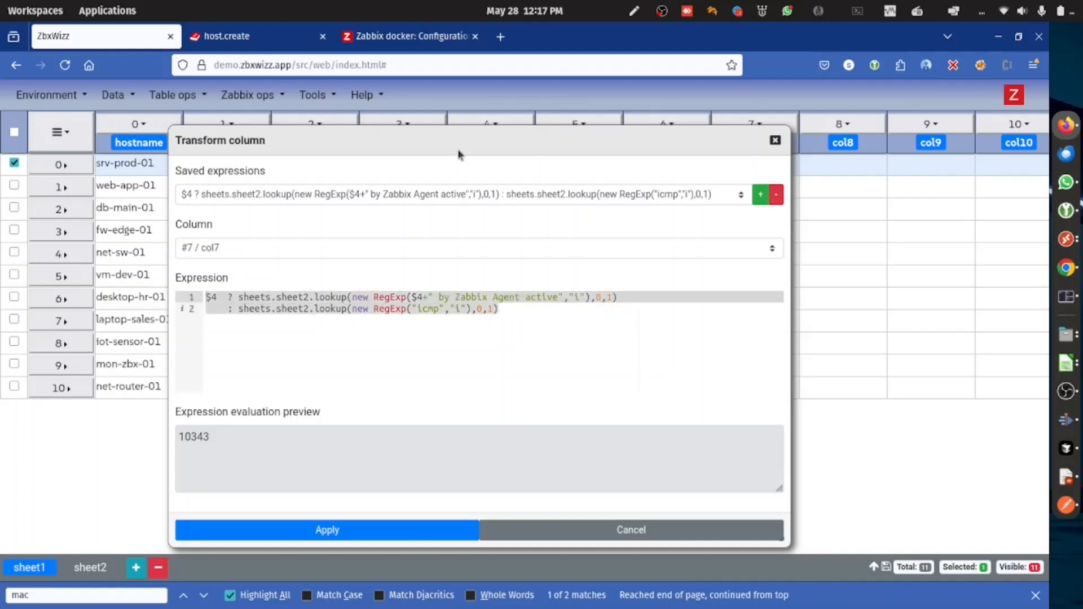
left_click_drag(458, 155, 321, 137)
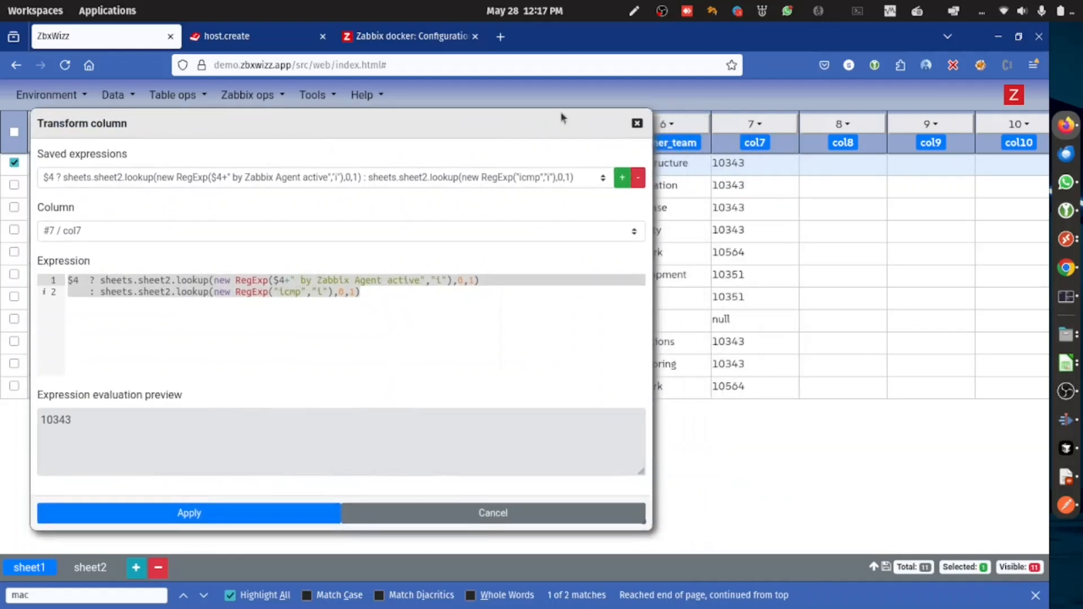
left_click(434, 282)
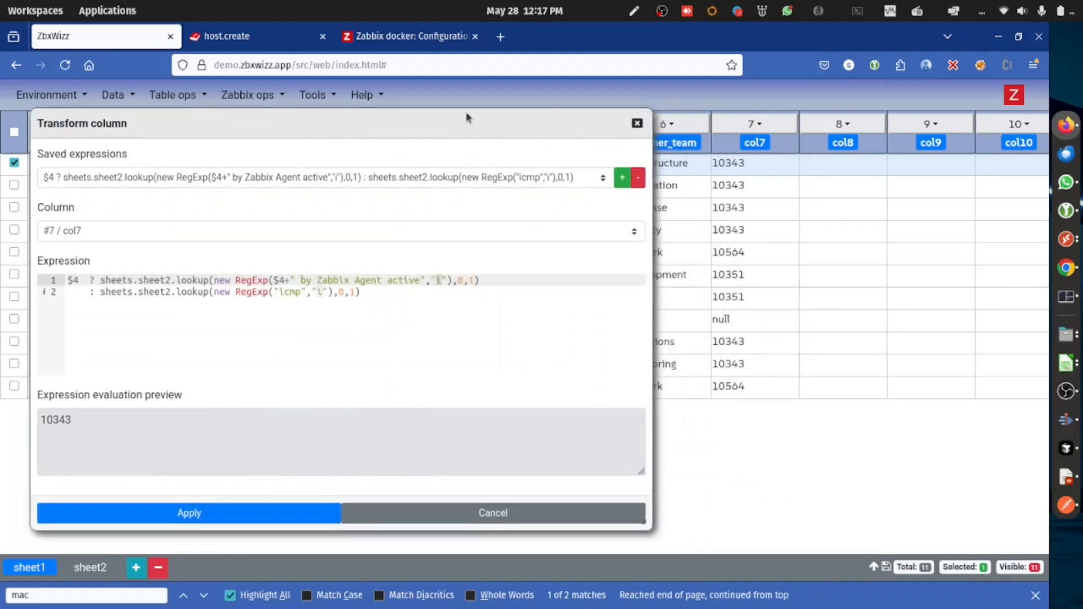
left_click_drag(472, 131, 491, 143)
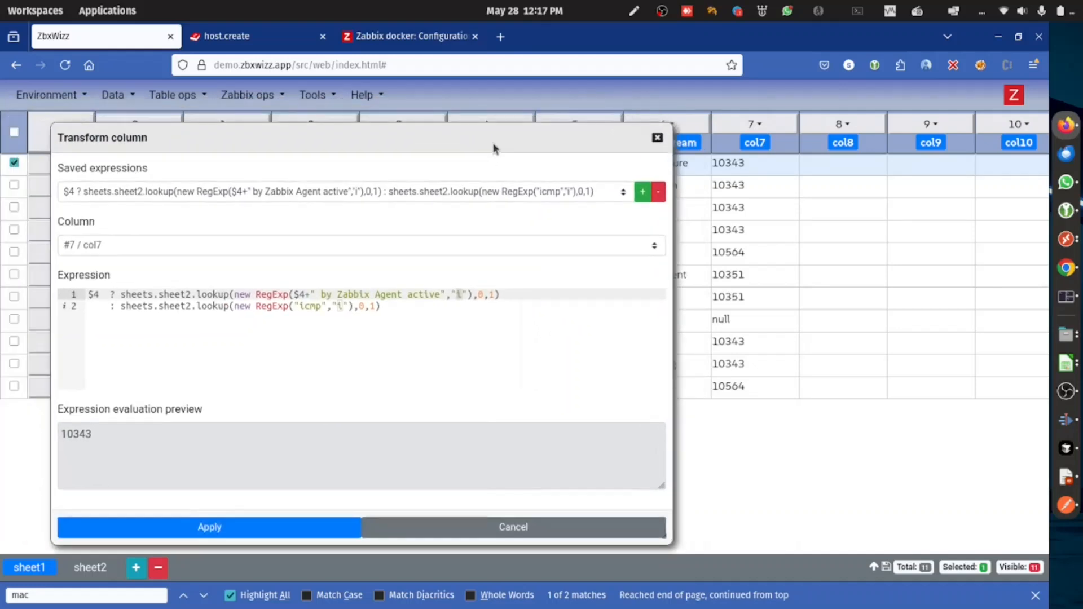
left_click(455, 340)
left_click_drag(467, 334, 65, 298)
left_click(440, 335)
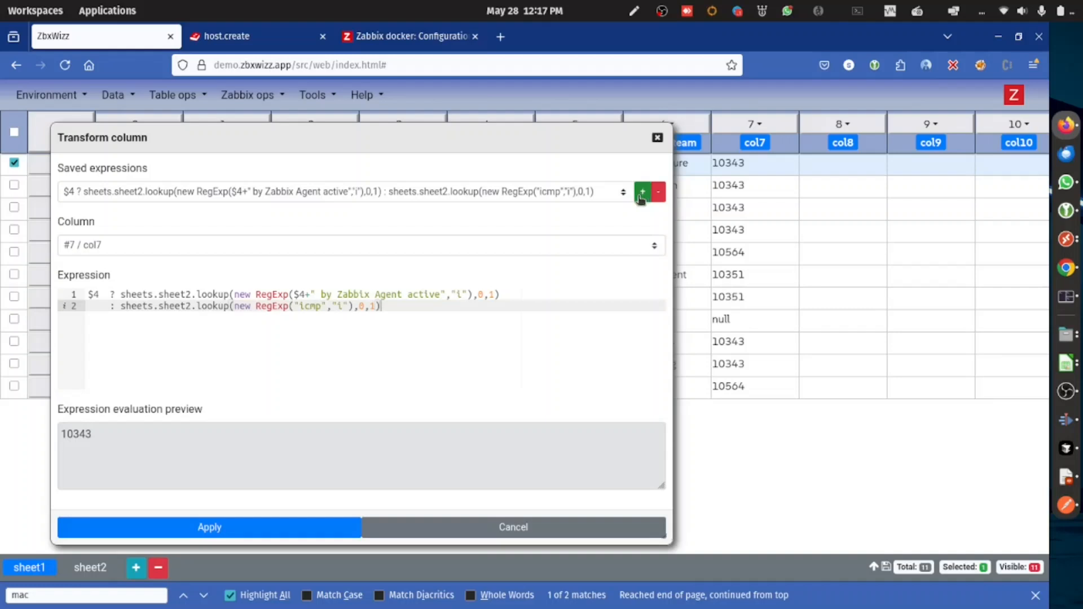
Check the saved expressions, reapply the conditional template lookup to col7 and close the dialog
left_click(603, 196)
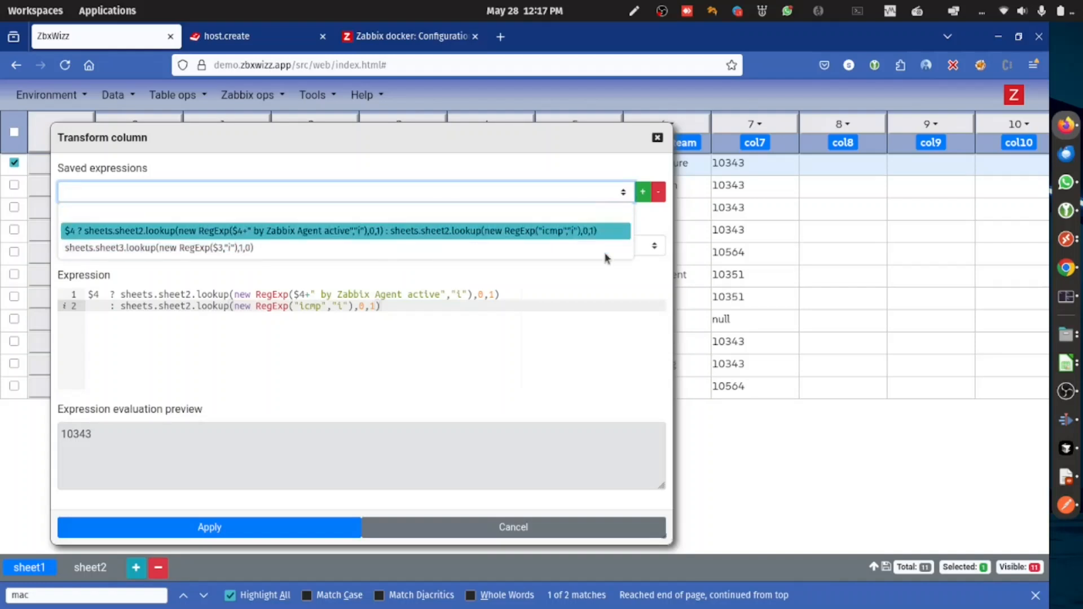
left_click(648, 228)
left_click(336, 527)
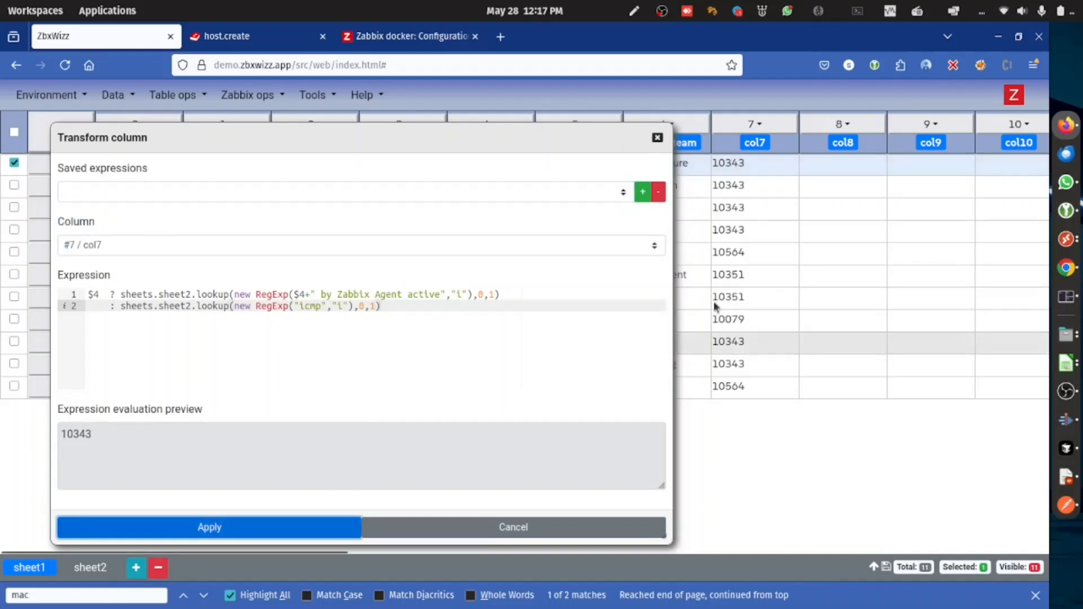
left_click(657, 140)
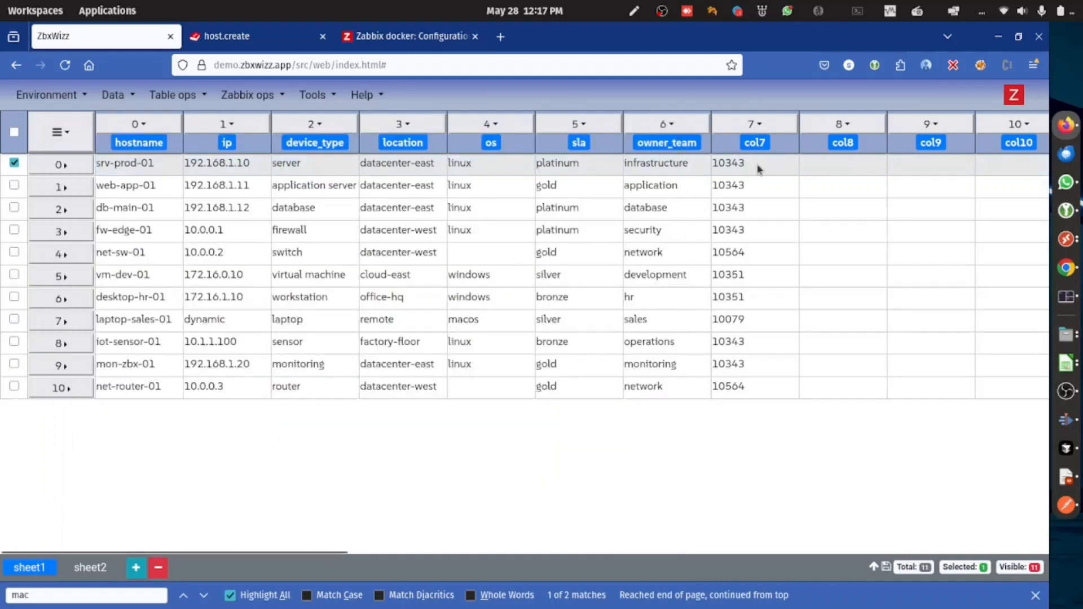
Open the Zabbix push dialog and add an empty "templates":[] property after the tags array in the host create body
left_click(265, 95)
left_click(271, 150)
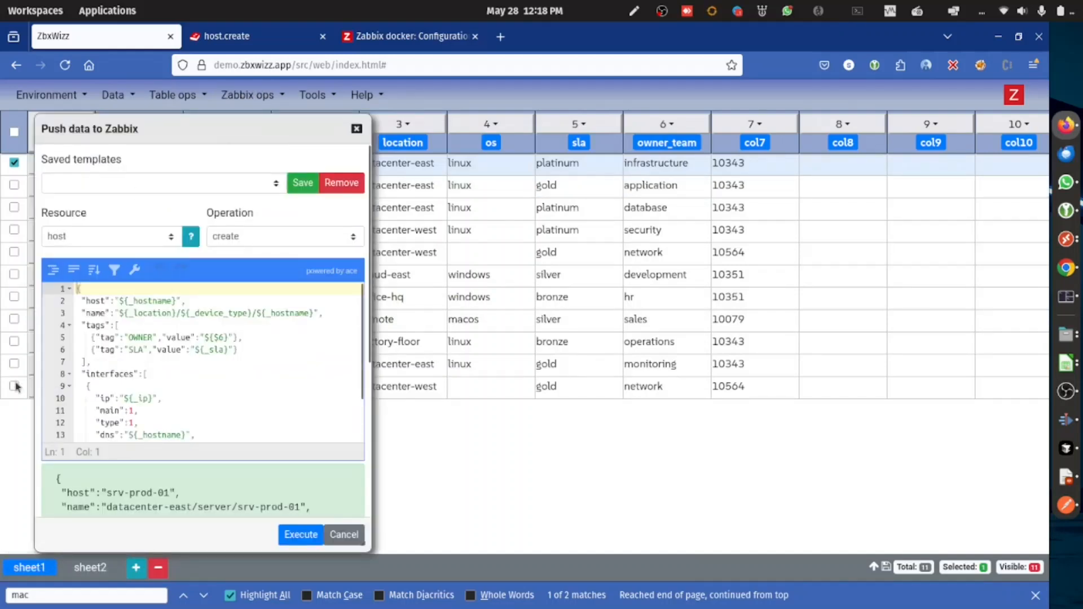
scroll(198, 338, "down", 2)
scroll(198, 339, "up", 2)
left_click(91, 285)
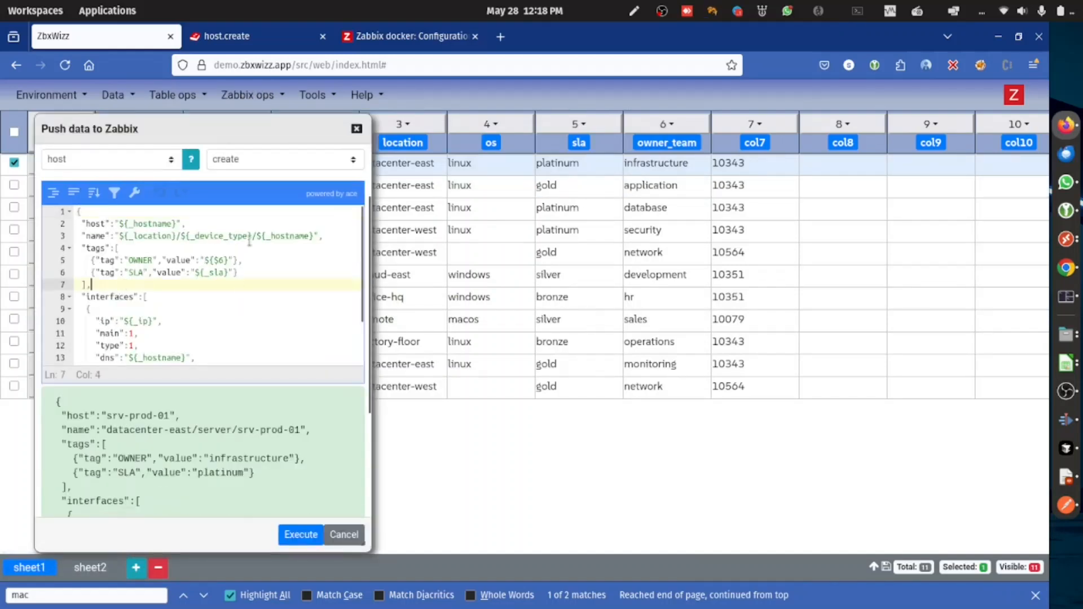
key("Return")
type("\"")
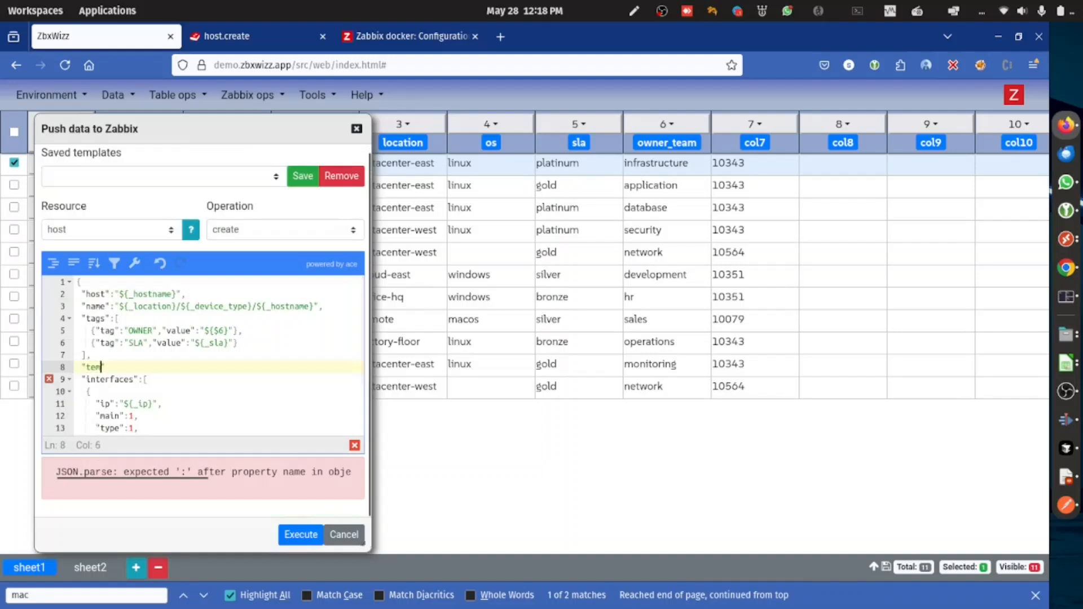
type("templates\":[]")
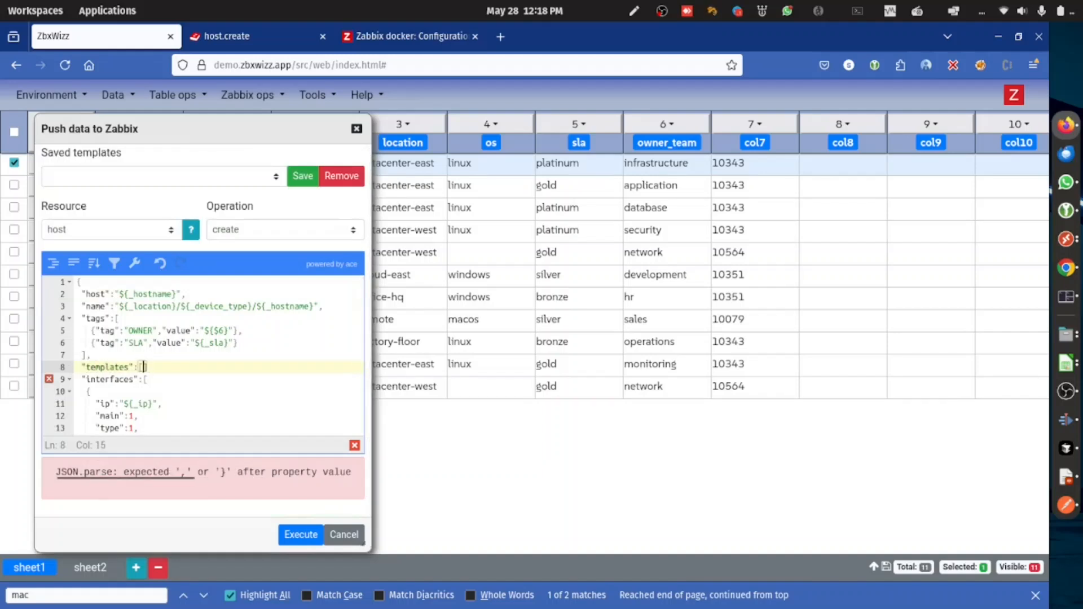
key("Right")
type(",")
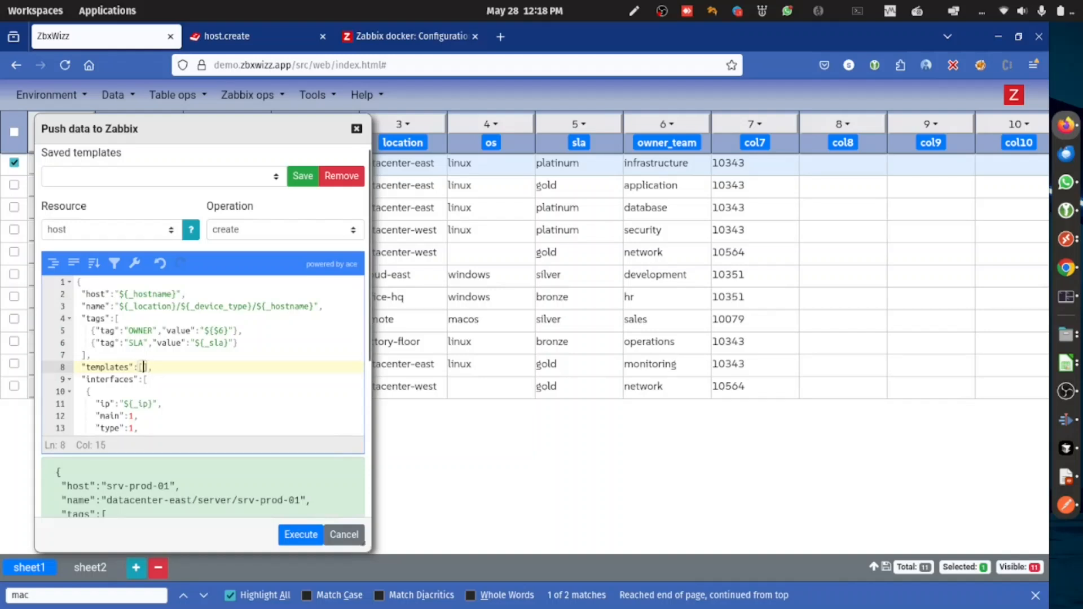
Fill the templates array with the object {"templateid":"${$7}"} on its own line
key("Return")
type("\\")
key("Return")
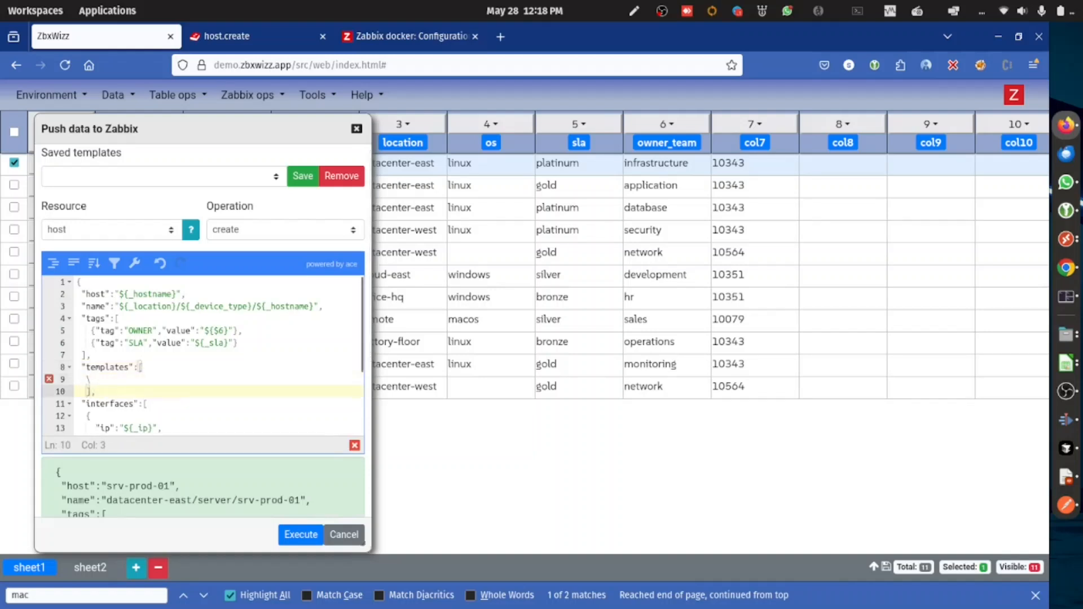
key("Up")
key("Delete")
type("{templateid")
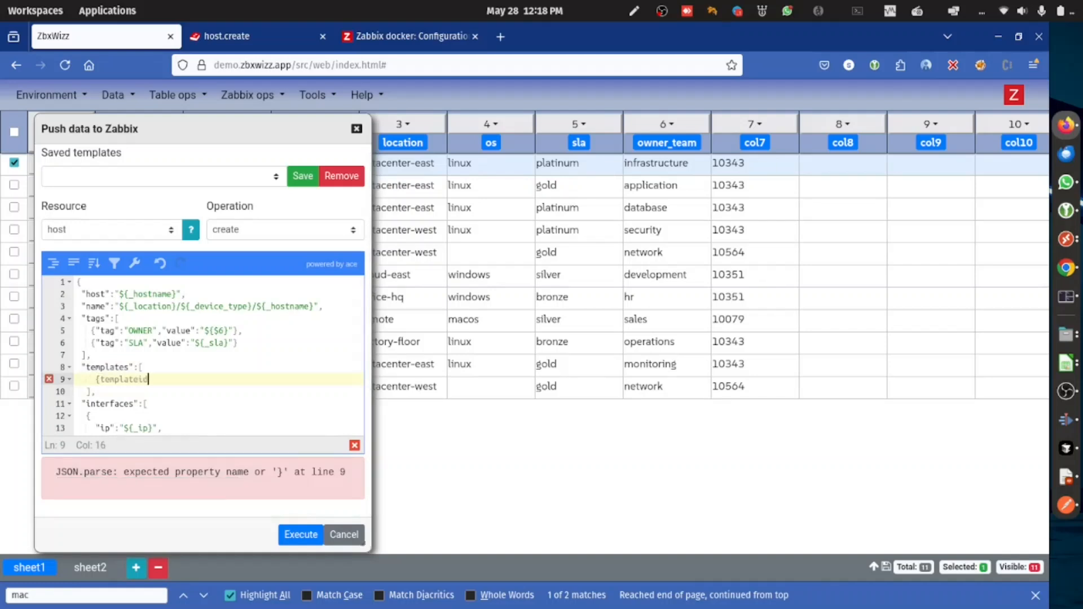
key("shift+Home")
type("{\"templateid\":")
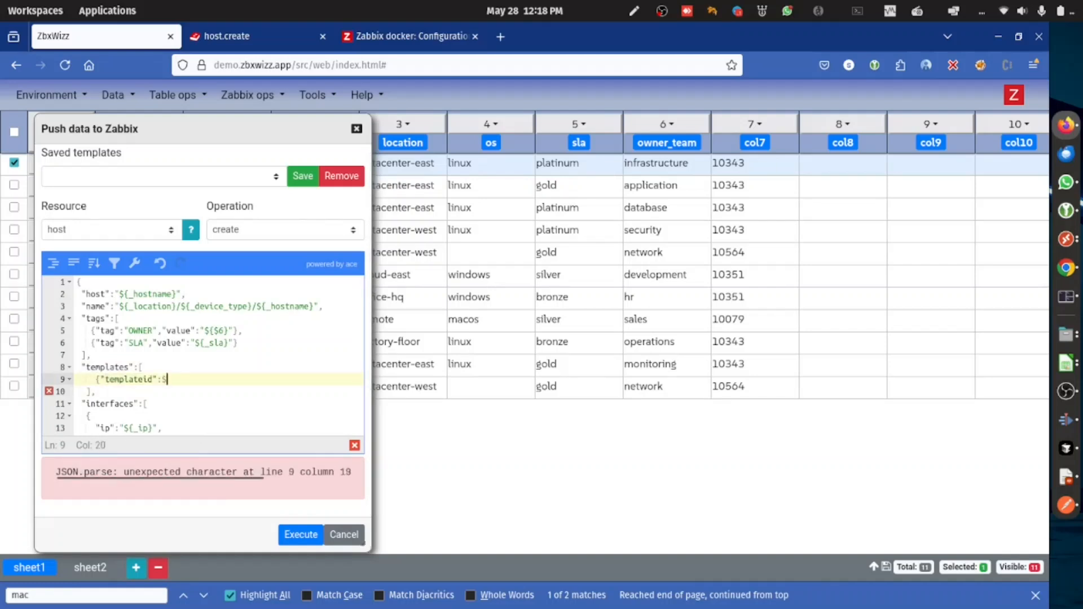
type("\"$")
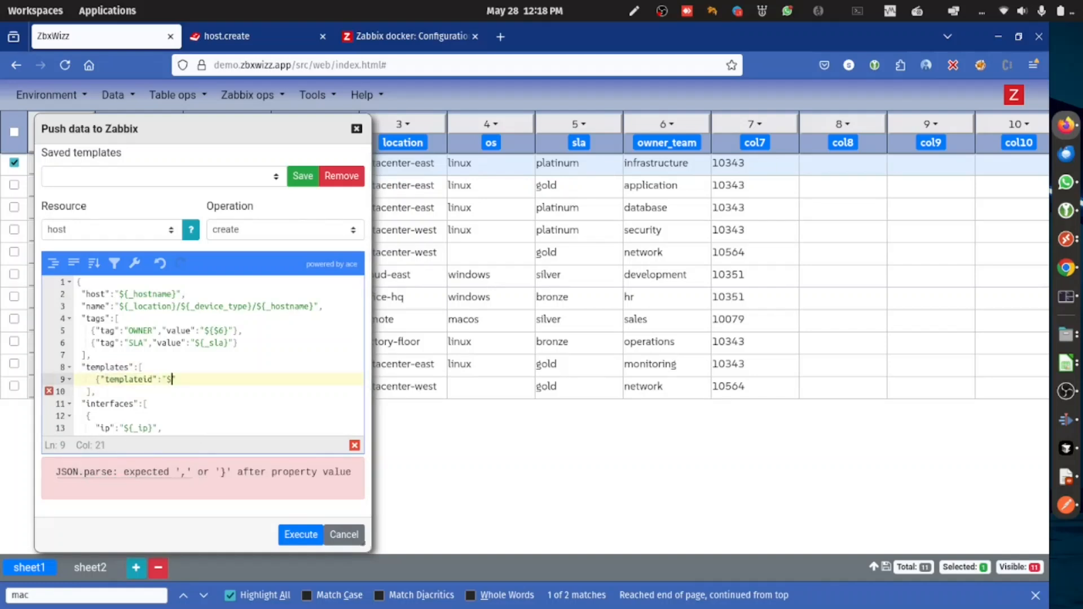
type("{$7}")
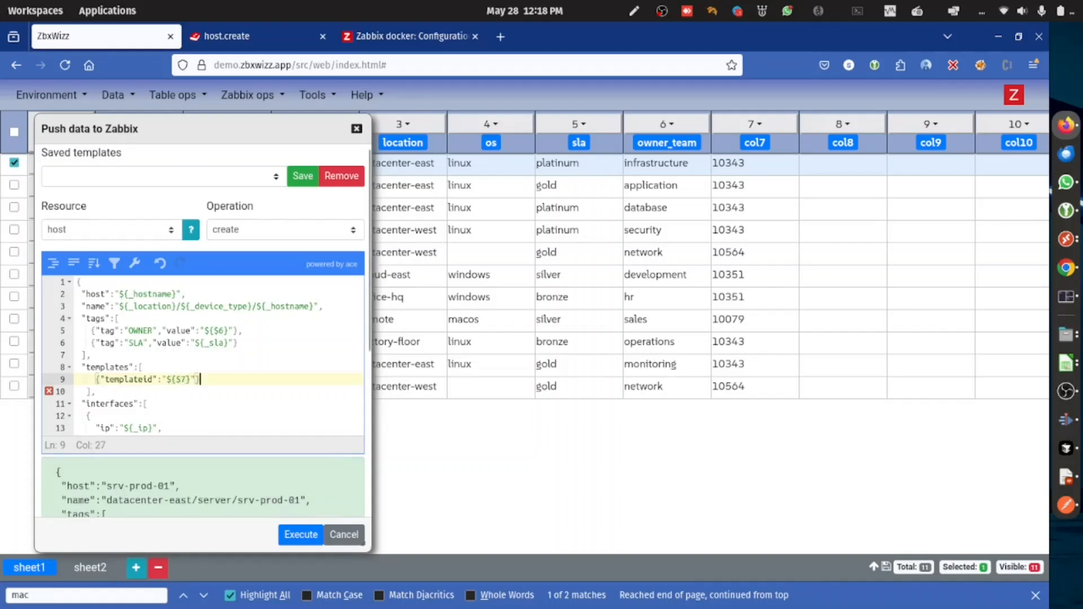
Review the rest of the host create body, uncover the sheet columns and close the push dialog
scroll(257, 332, "down", 3)
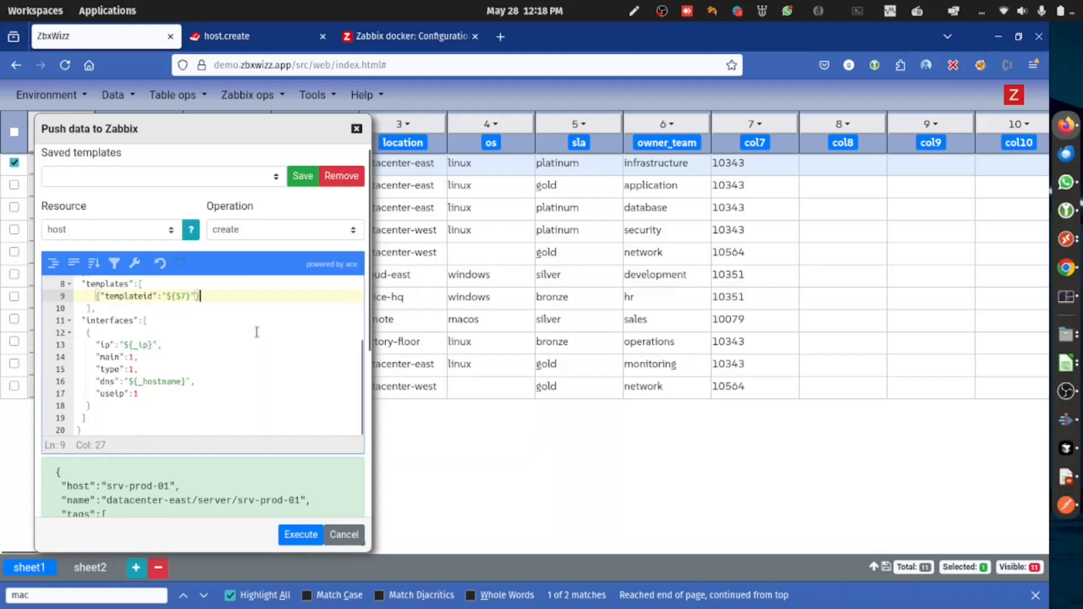
scroll(257, 333, "up", 3)
left_click_drag(243, 141, 220, 156)
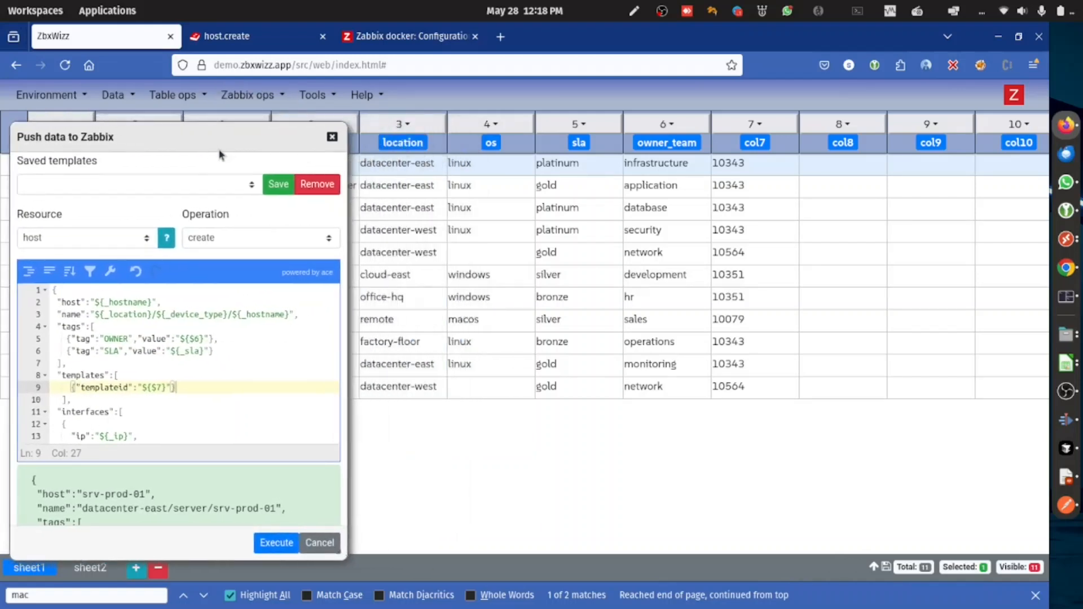
left_click(333, 136)
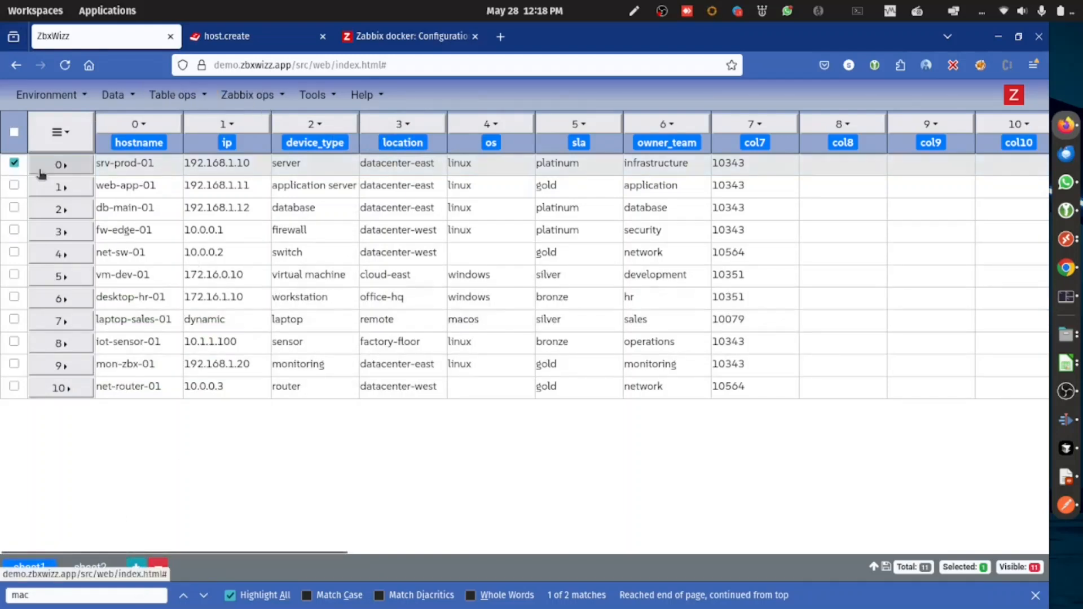
Select all inventory rows in sheet1 and open the Pull data from Zabbix dialog beside the table's first columns
left_click(15, 163)
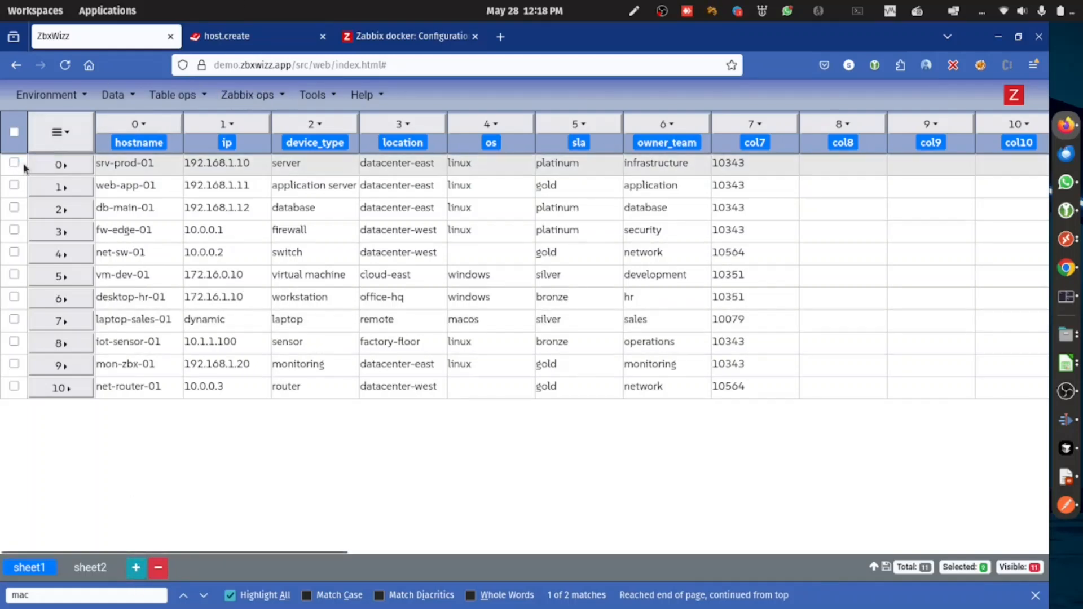
left_click(14, 133)
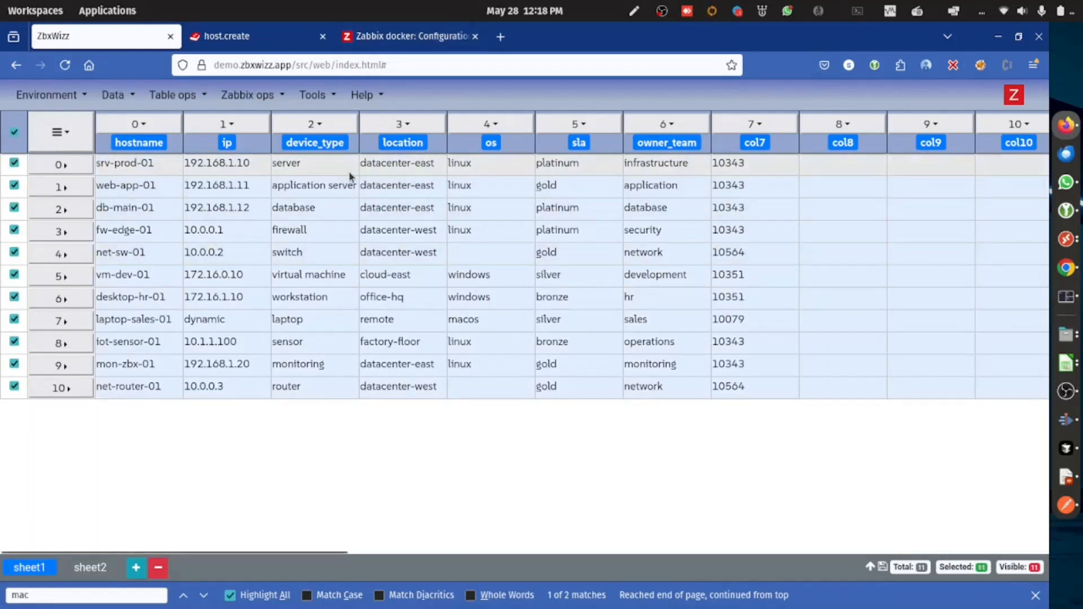
left_click(165, 95)
left_click(248, 94)
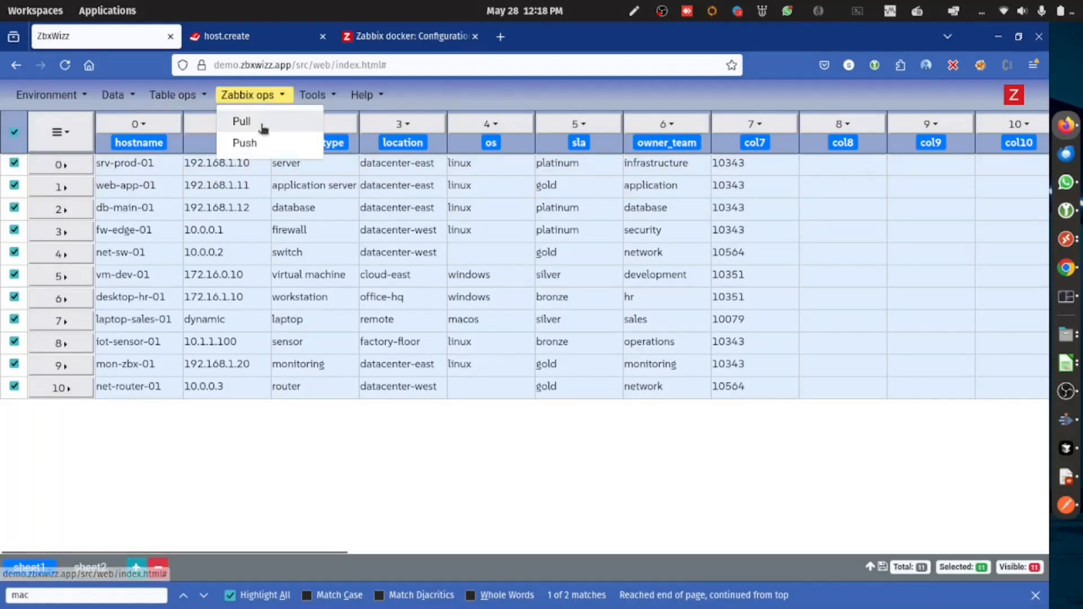
left_click(241, 117)
left_click_drag(234, 126, 830, 119)
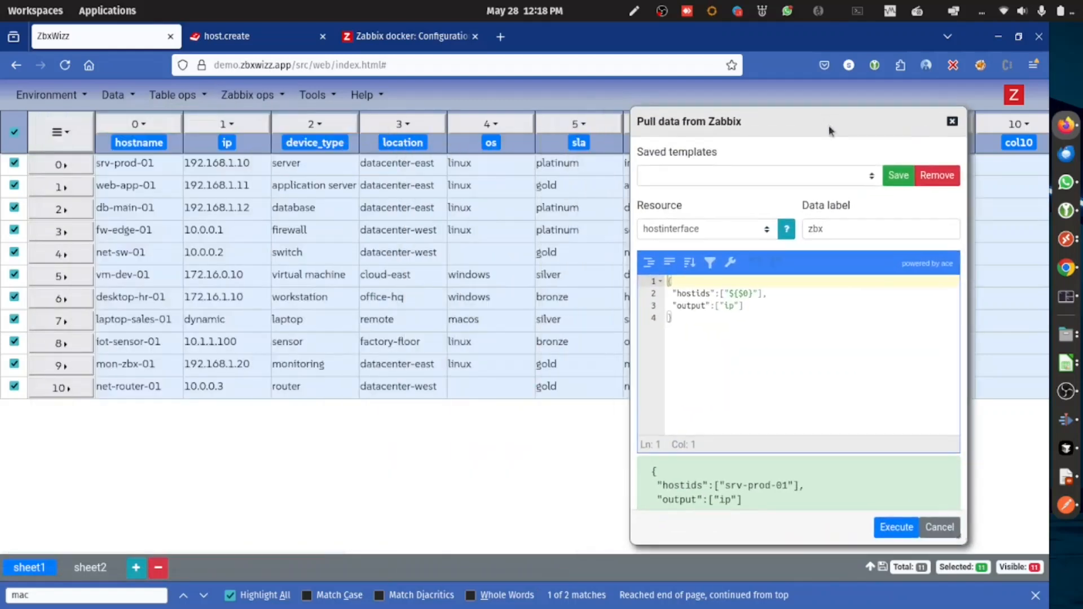
Clear the hostids property name in the hostinterface pull query
left_click_drag(694, 304, 694, 308)
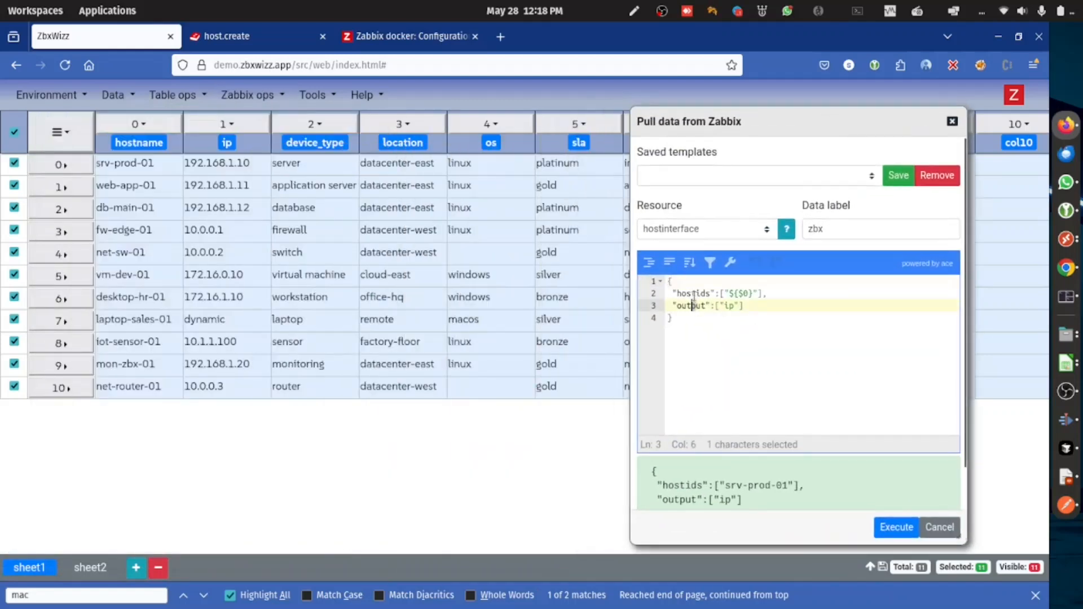
double_click(694, 294)
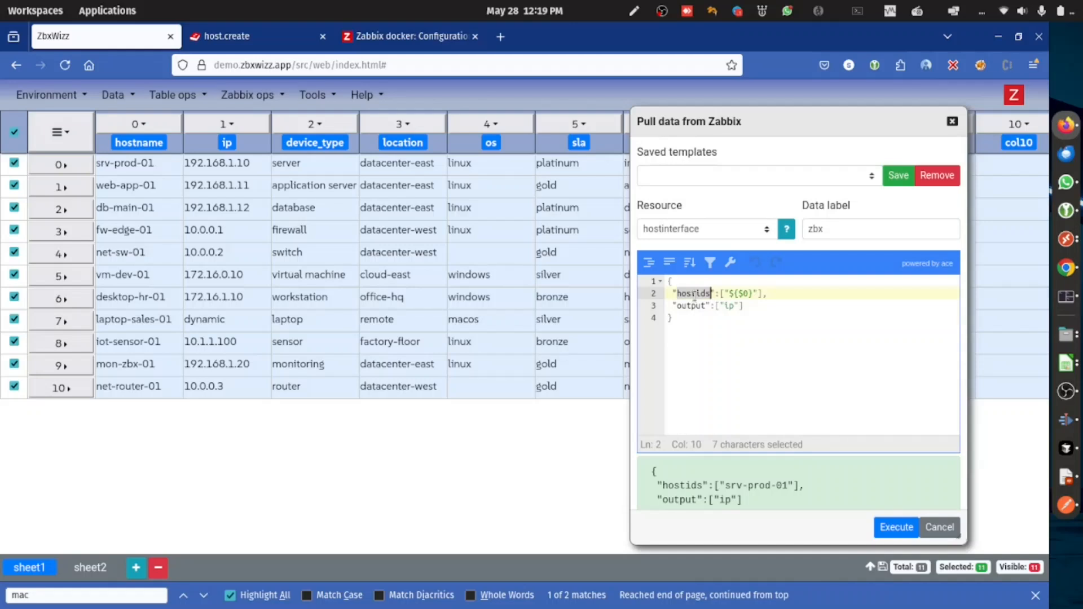
type("grou")
key("BackSpace")
key("BackSpace")
key("BackSpace")
key("BackSpace")
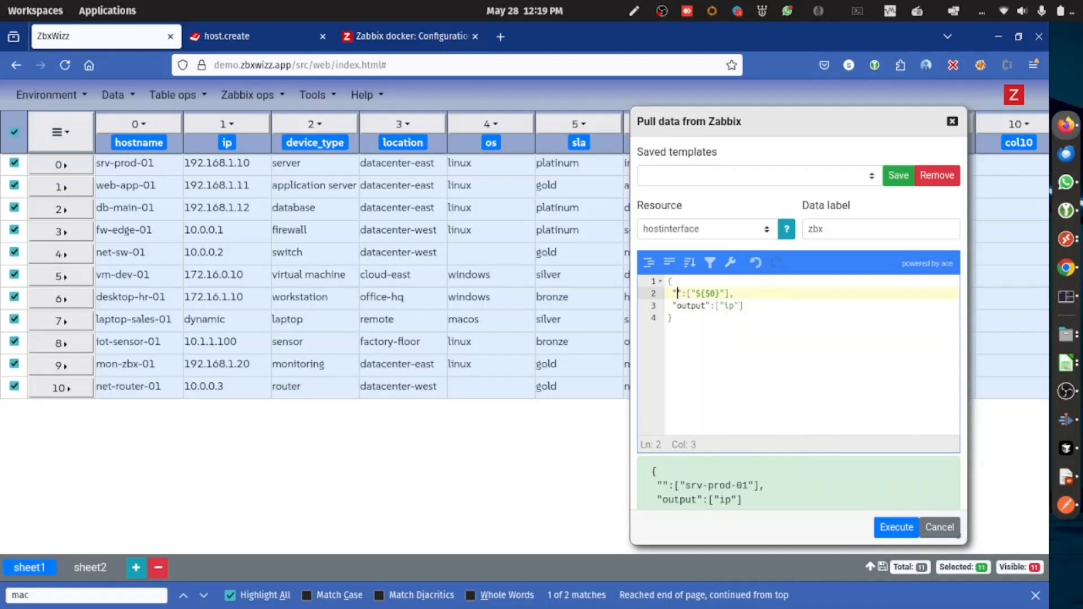
Name the empty key in the pull query "search"
type("na")
key("BackSpace")
key("BackSpace")
type("filter")
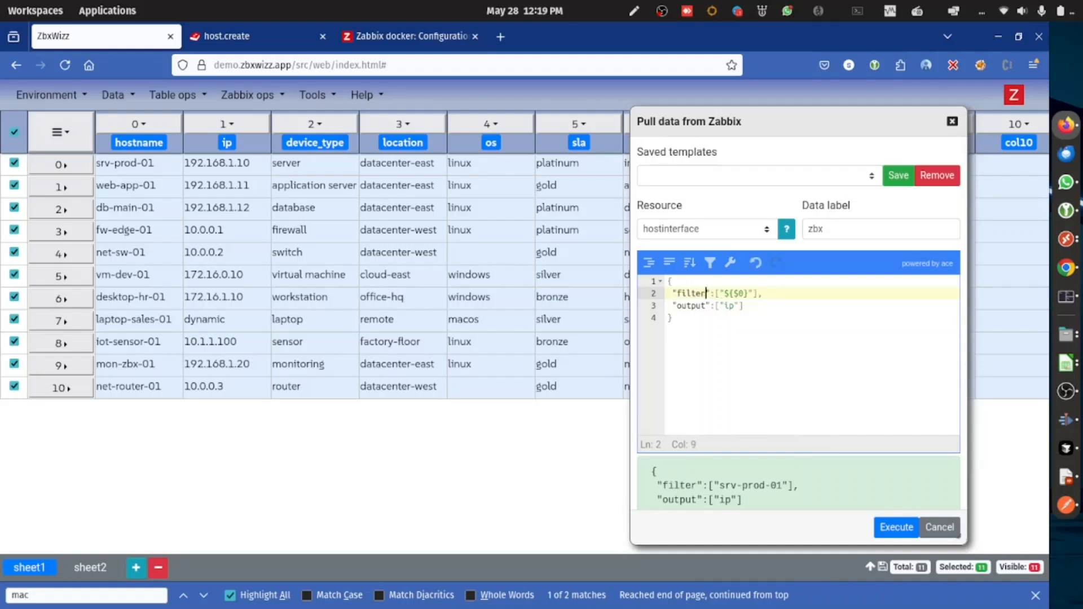
key("Right")
key("Right")
key("Right")
key("Left")
key("BackSpace")
key("BackSpace")
key("BackSpace")
key("BackSpace")
key("BackSpace")
key("BackSpace")
type("search")
Replace the search key's array value with an object containing "name":"${_location}"
key("Right")
key("Right")
key("Right")
key("Left")
key("shift+Right")
key("shift+Right")
key("shift+Right")
key("shift+Right")
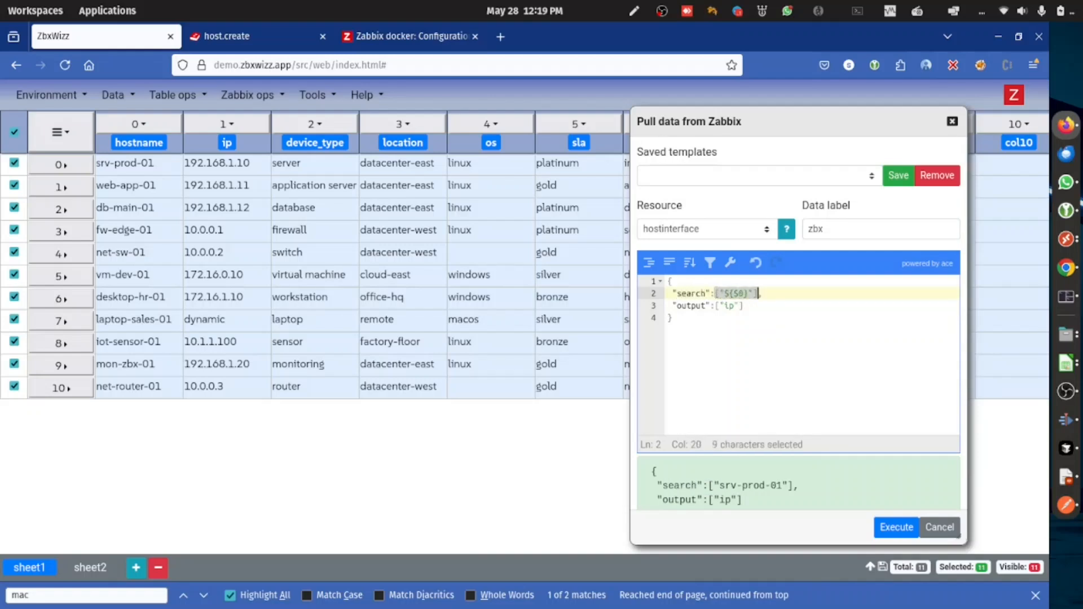
type("{")
key("Return")
type("\"")
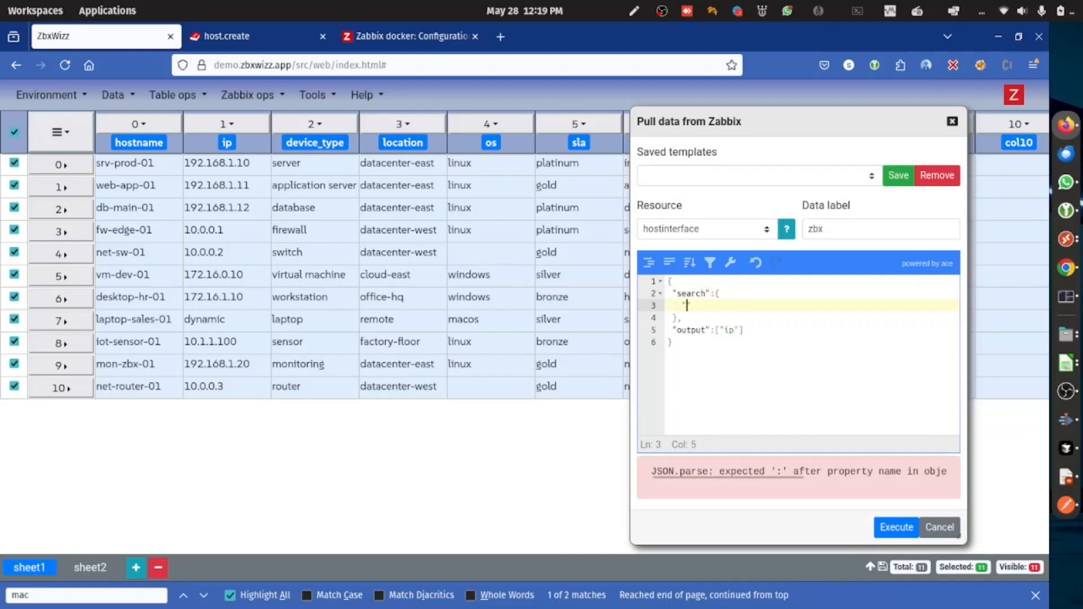
type("name\"")
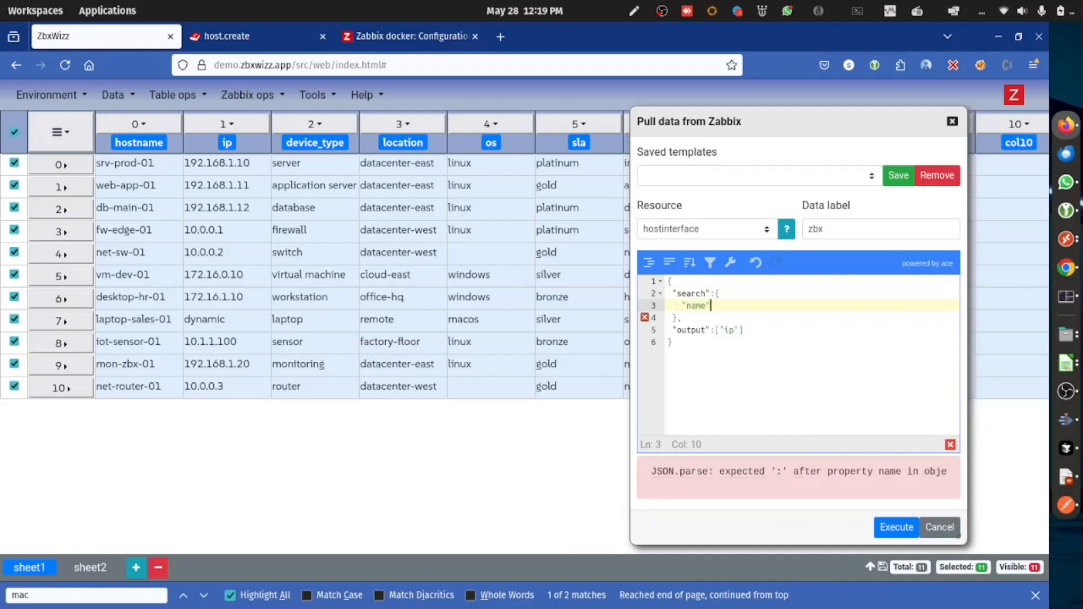
type(":")
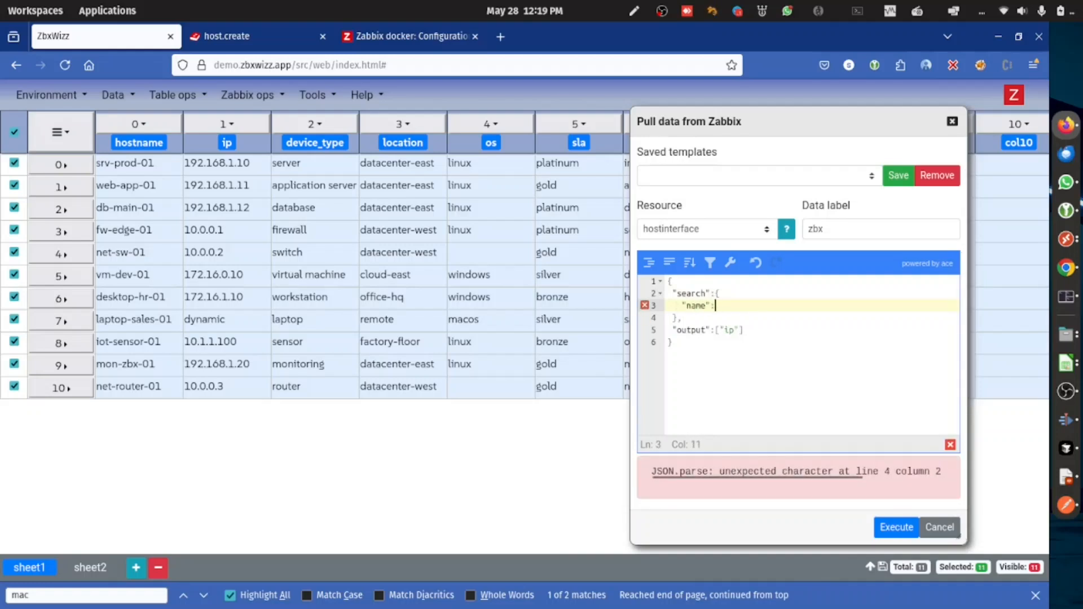
type("$\"${}")
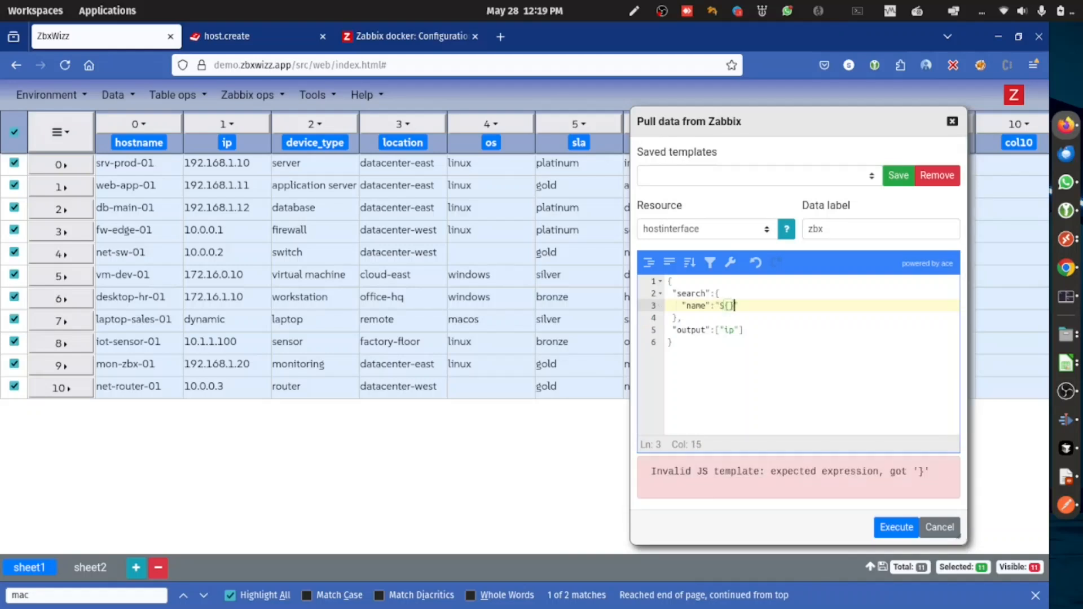
type("_location")
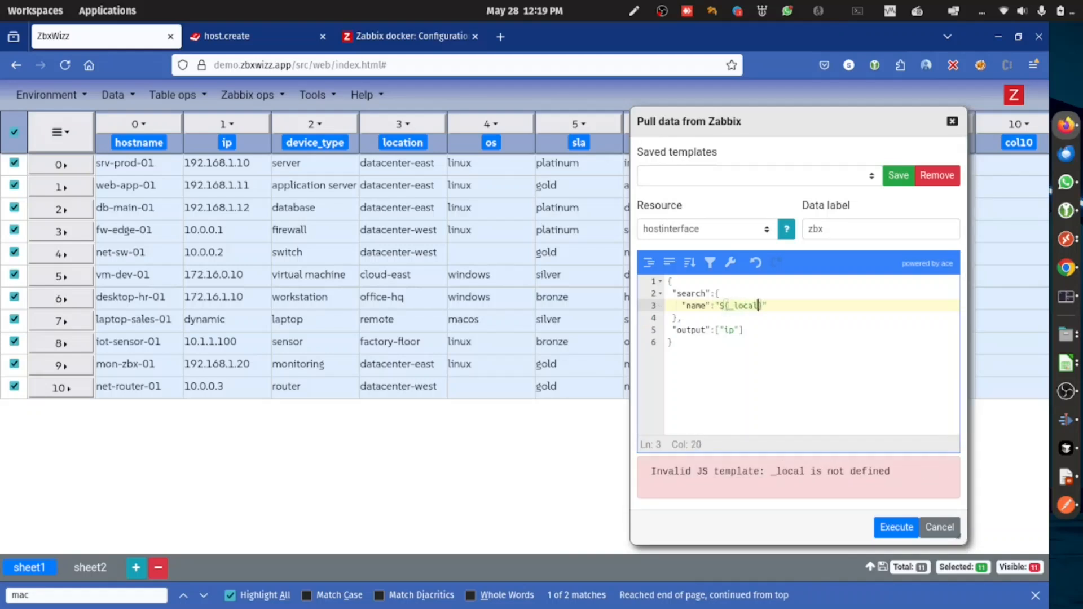
Remove the "output" parameter and its preceding comma from the pull query
key("Down")
key("shift+Down")
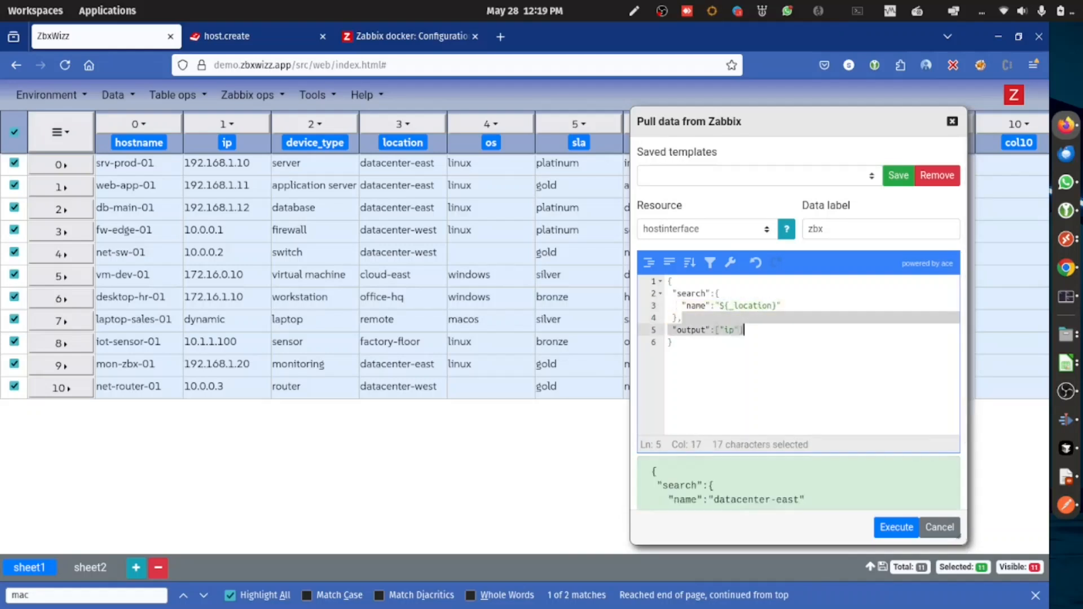
key("BackSpace")
key("BackSpace")
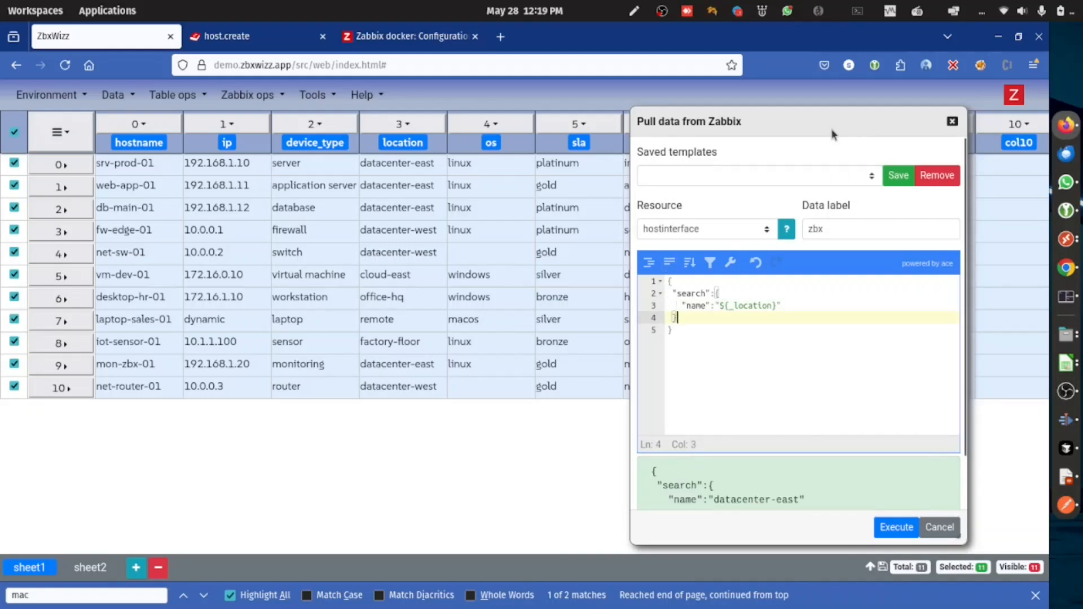
Change the pull resource to hostgroup and execute the query for the selected rows
left_click_drag(833, 134, 279, 120)
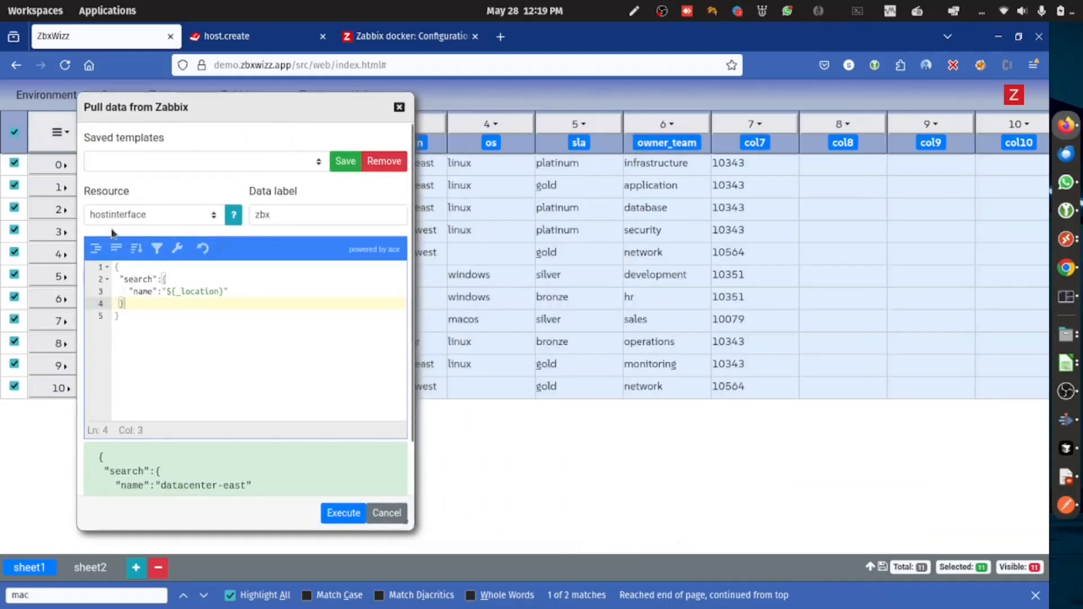
left_click(138, 219)
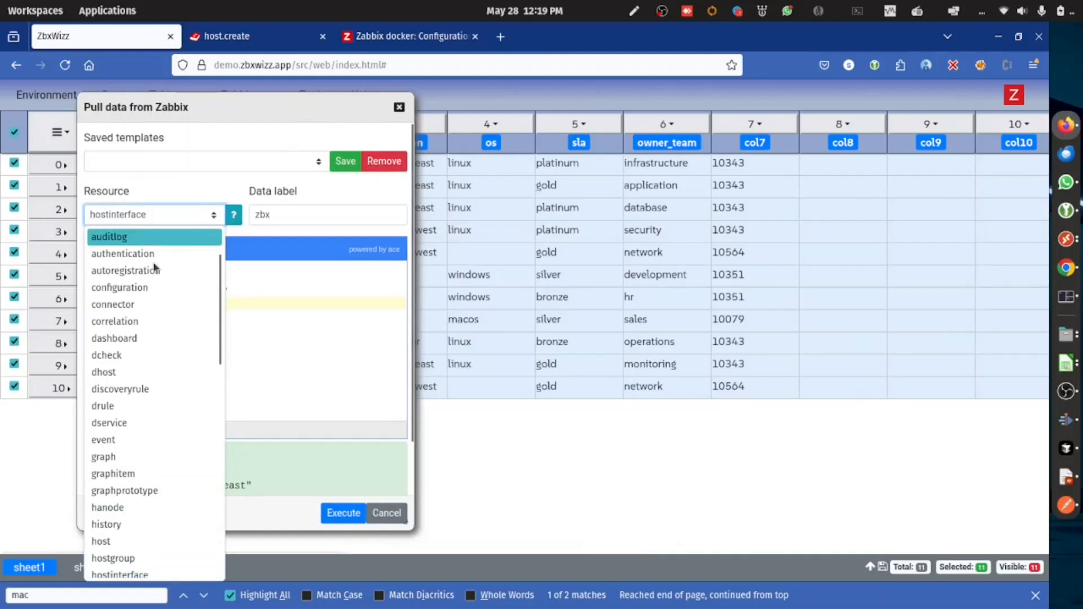
left_click(161, 553)
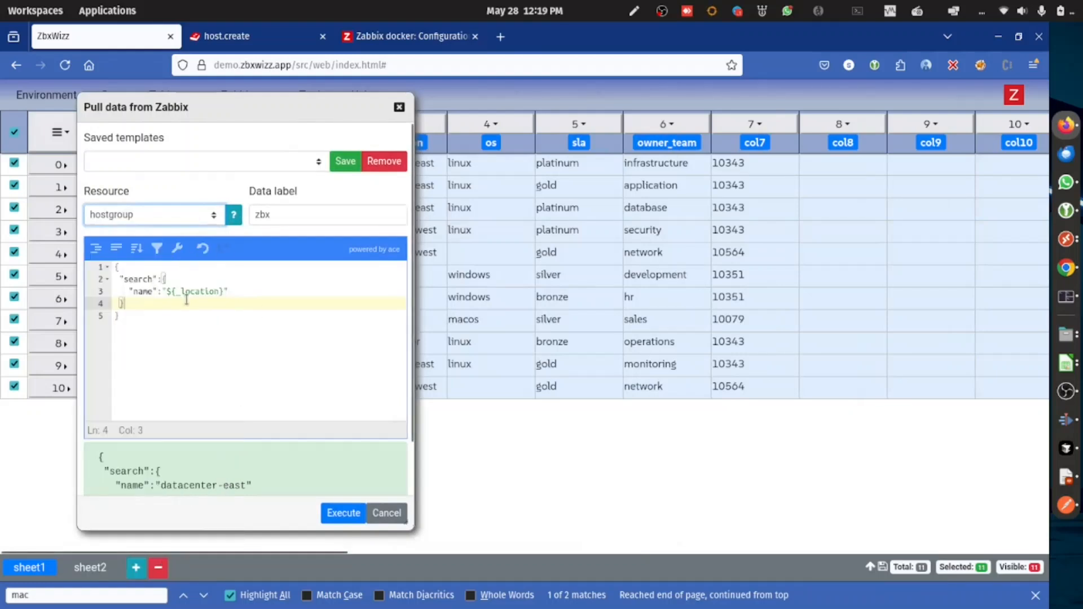
scroll(211, 456, "down", 2)
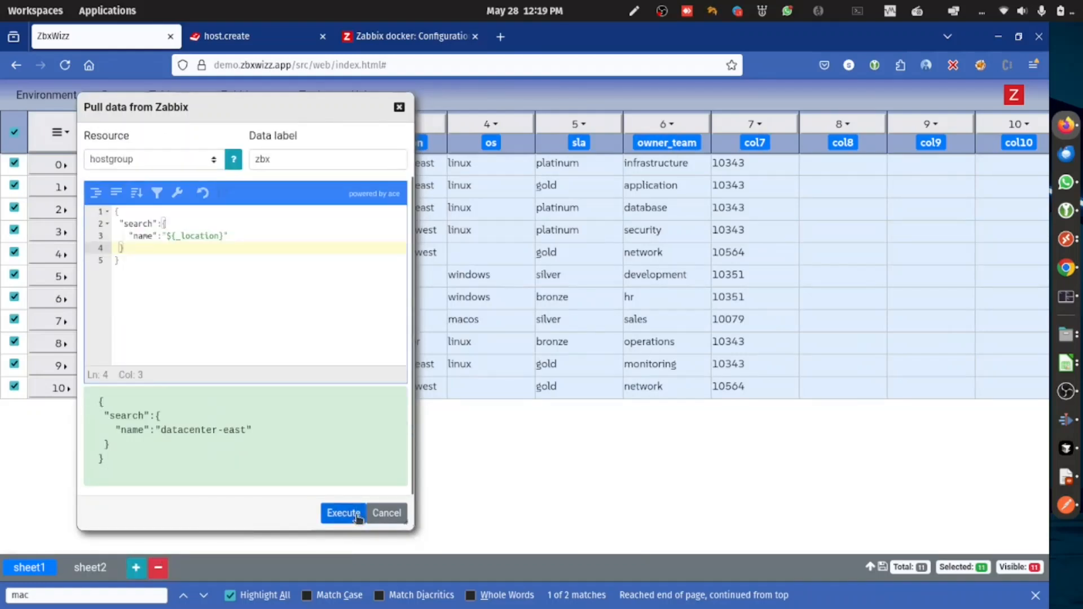
left_click(342, 513)
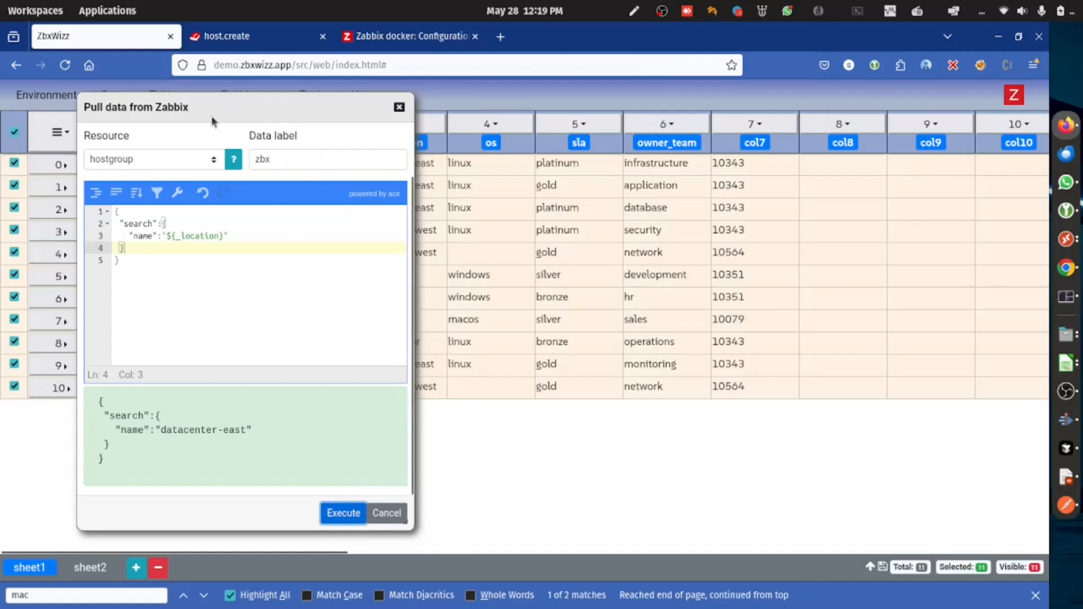
Examine the row info of row 0 for its last response and last error, then close it
left_click_drag(214, 121, 781, 193)
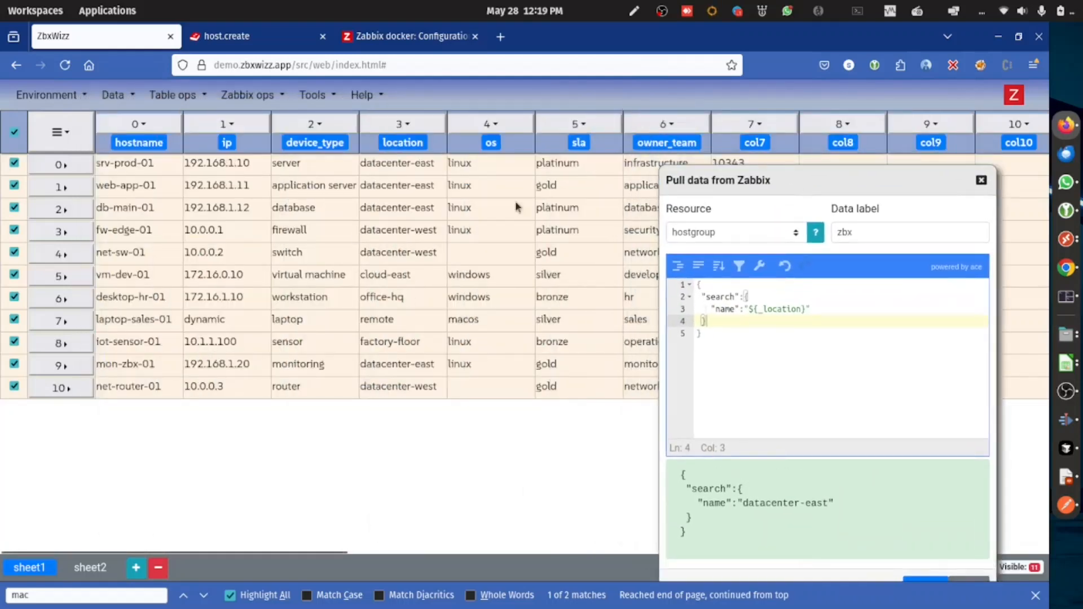
left_click(70, 168)
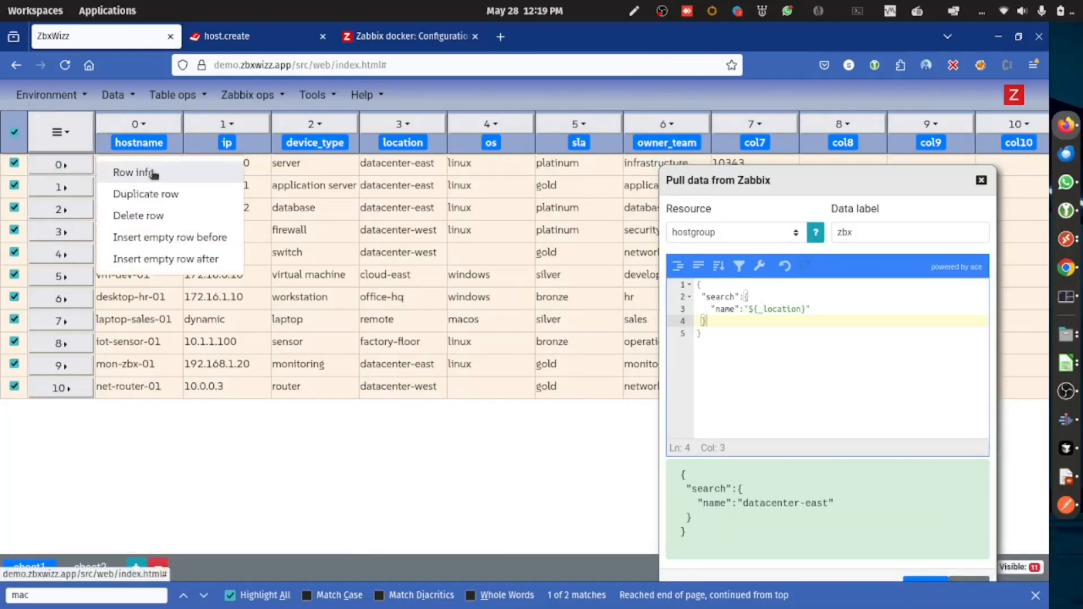
left_click(81, 165)
left_click(82, 164)
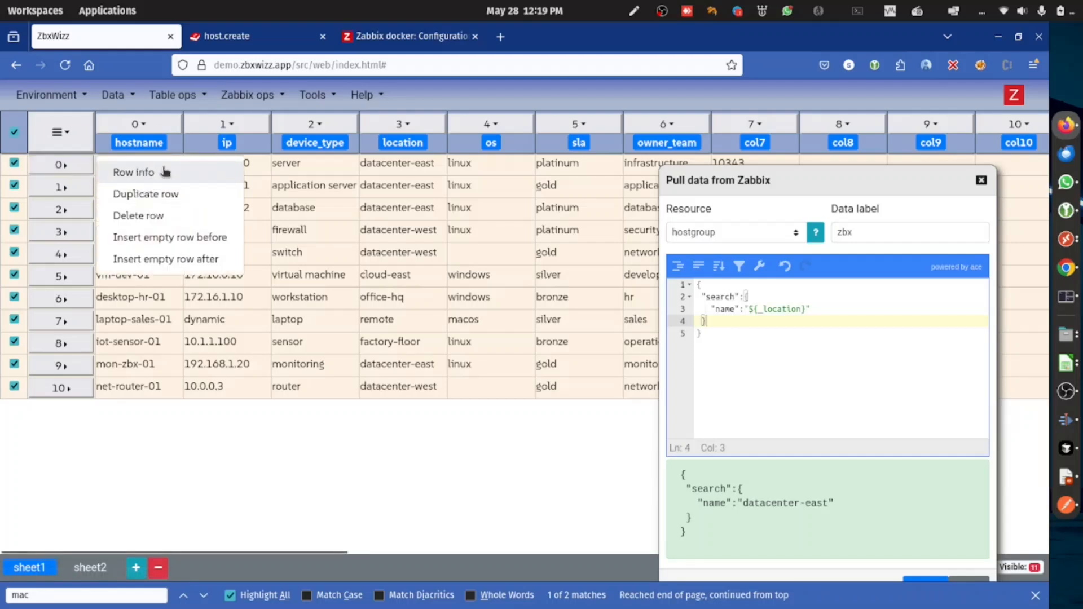
left_click(164, 172)
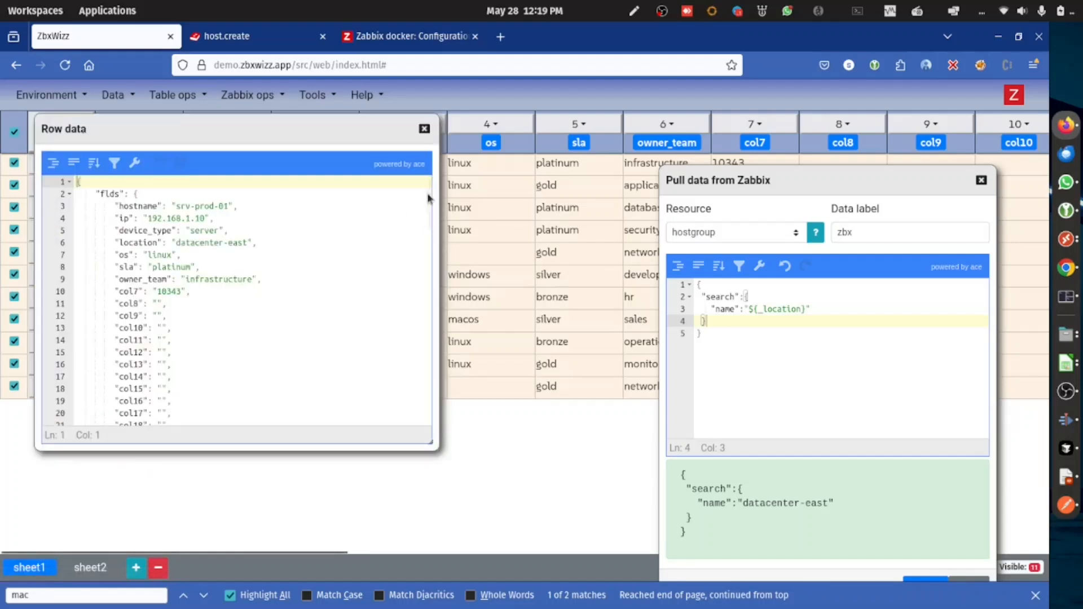
left_click_drag(430, 194, 395, 429)
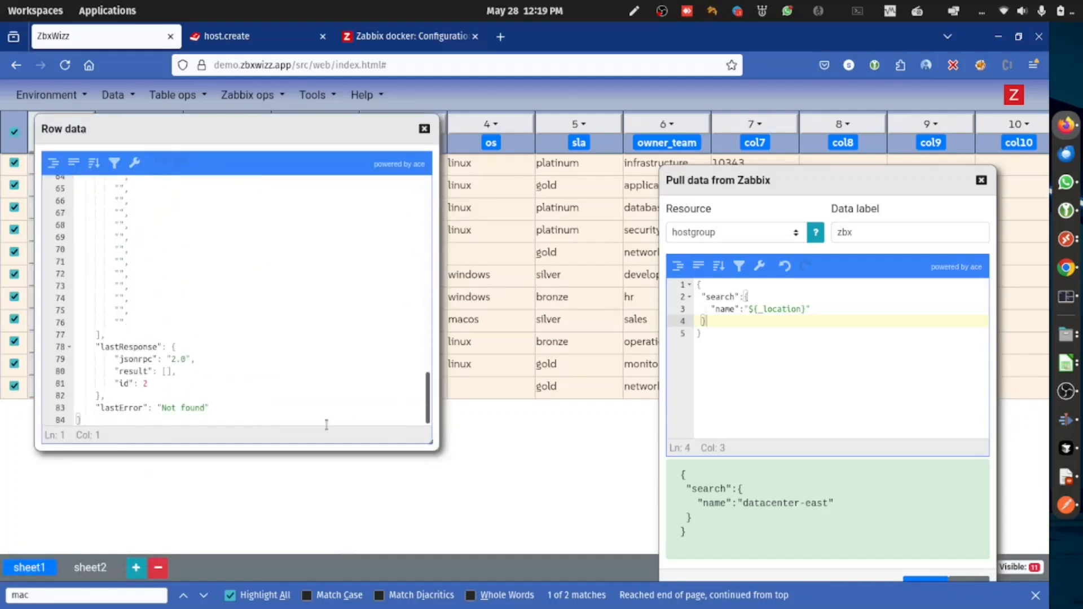
left_click_drag(96, 407, 218, 406)
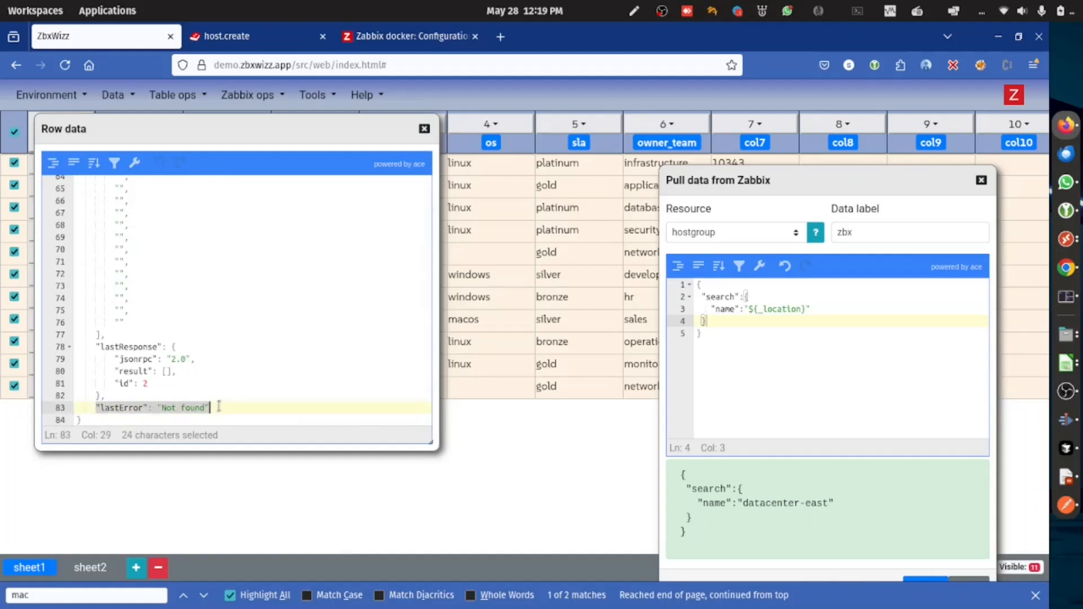
left_click(424, 129)
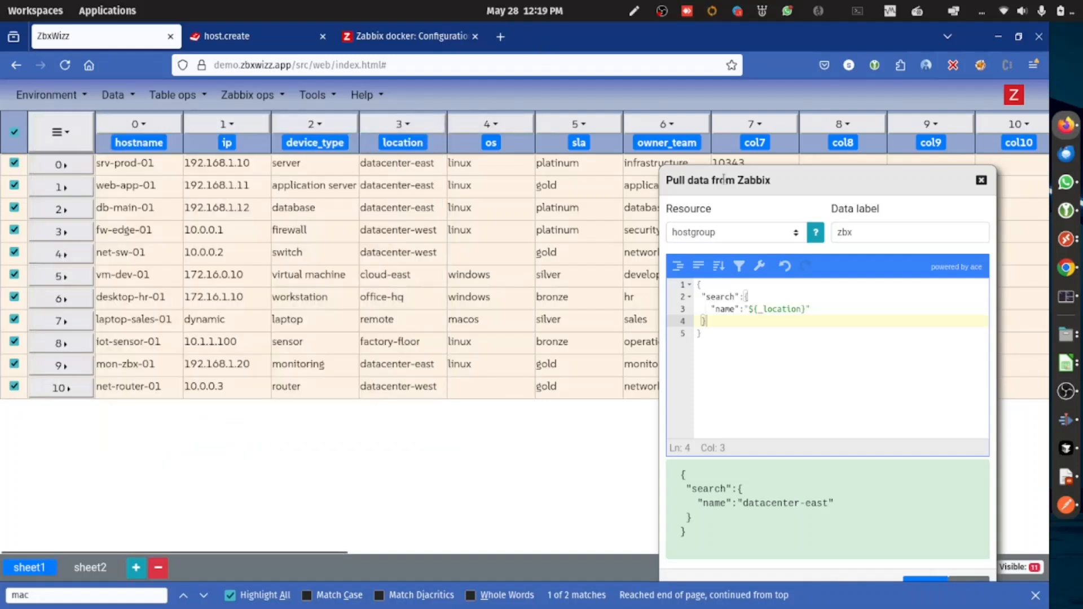
Close the pull dialog and open the dialog for pushing data to Zabbix to review the host create template
left_click_drag(724, 180, 686, 184)
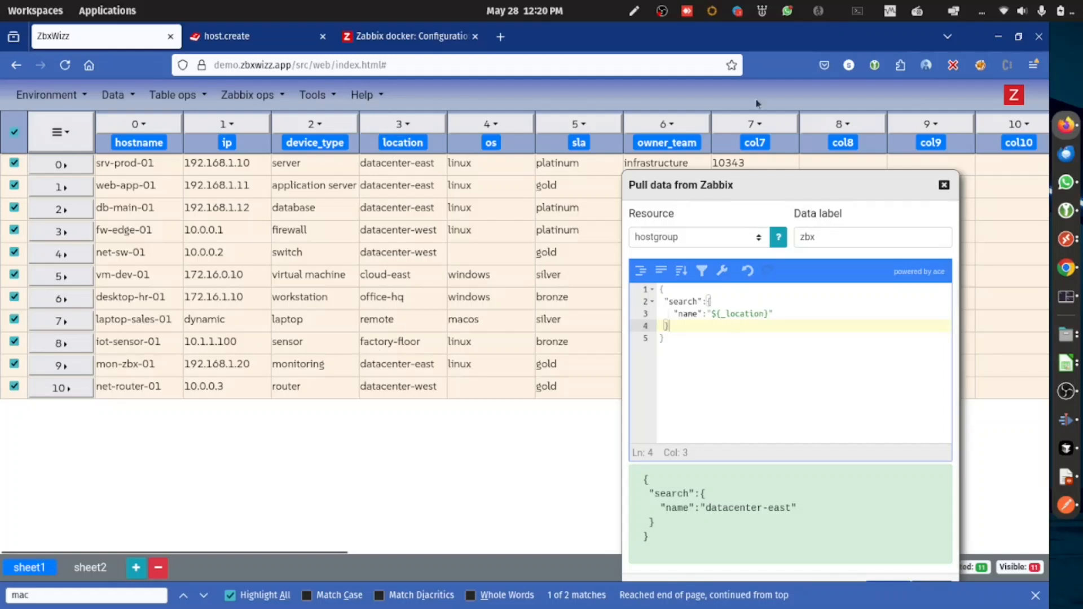
left_click(944, 185)
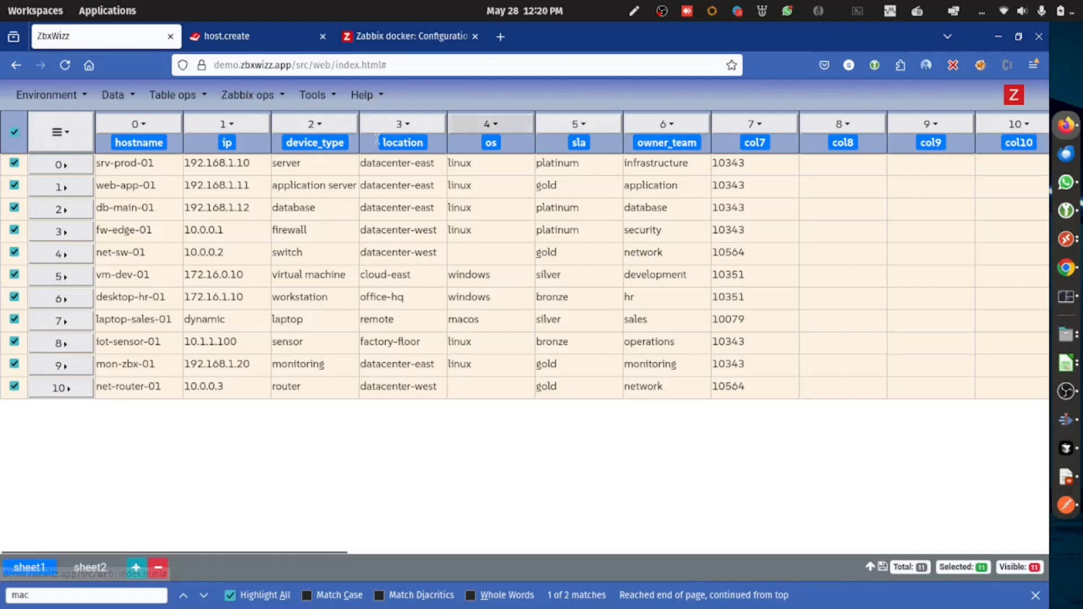
left_click(261, 96)
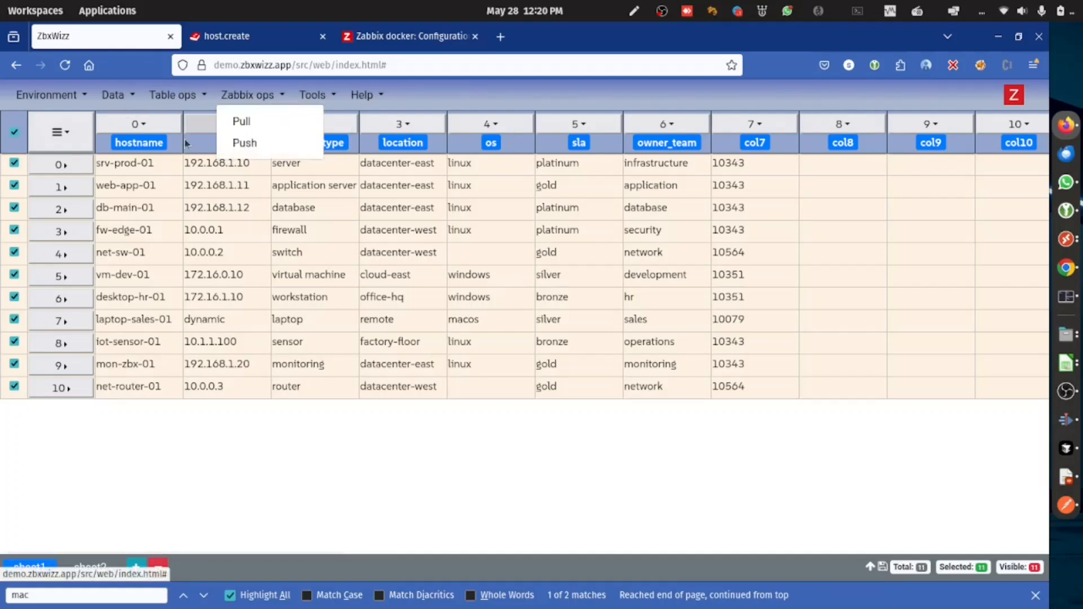
left_click(245, 143)
left_click(224, 350)
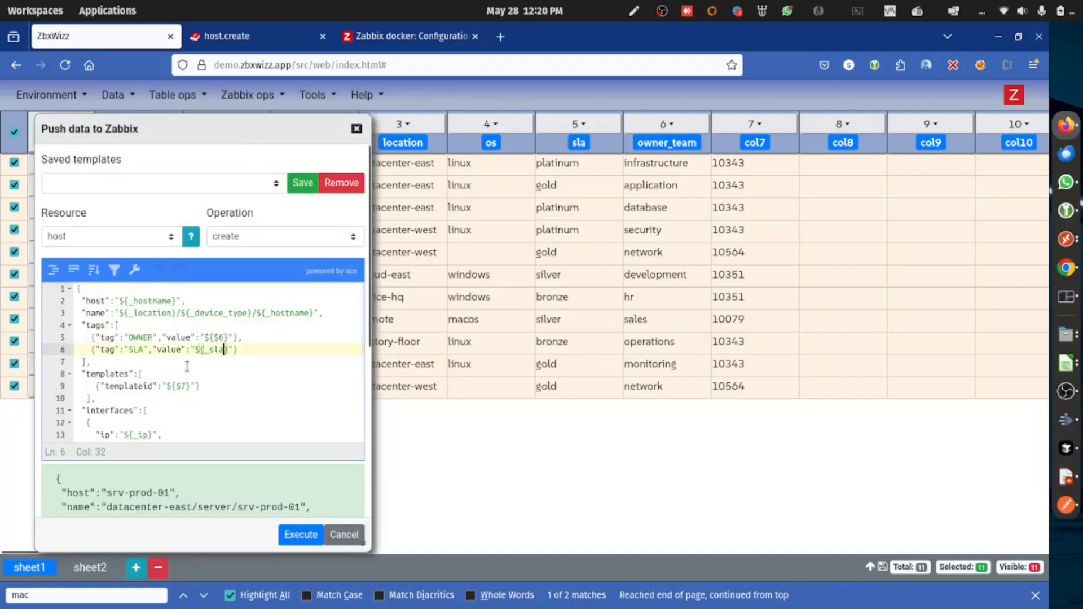
scroll(187, 367, "down", 3)
scroll(205, 323, "up", 3)
Save the current push template under the name "incomplete host create"
left_click(301, 184)
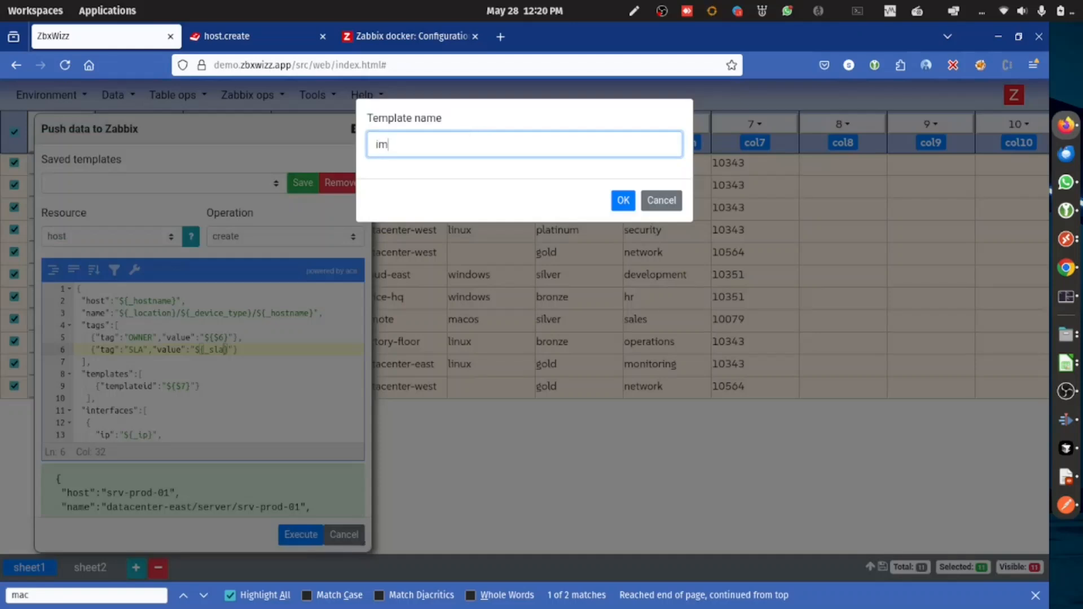
type("im")
key("BackSpace")
type("ncomplete host create")
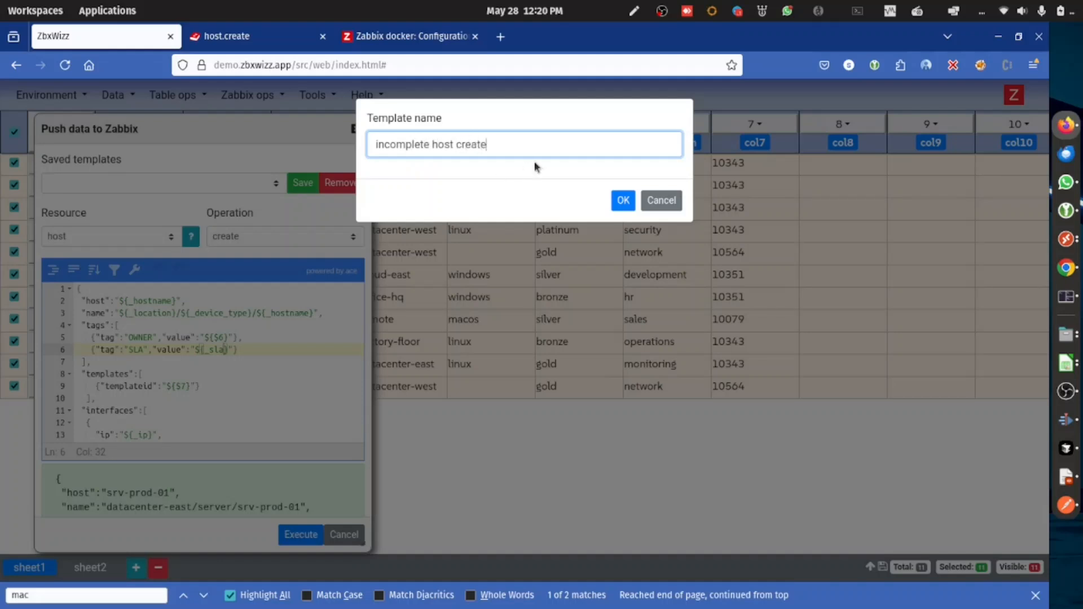
left_click(623, 200)
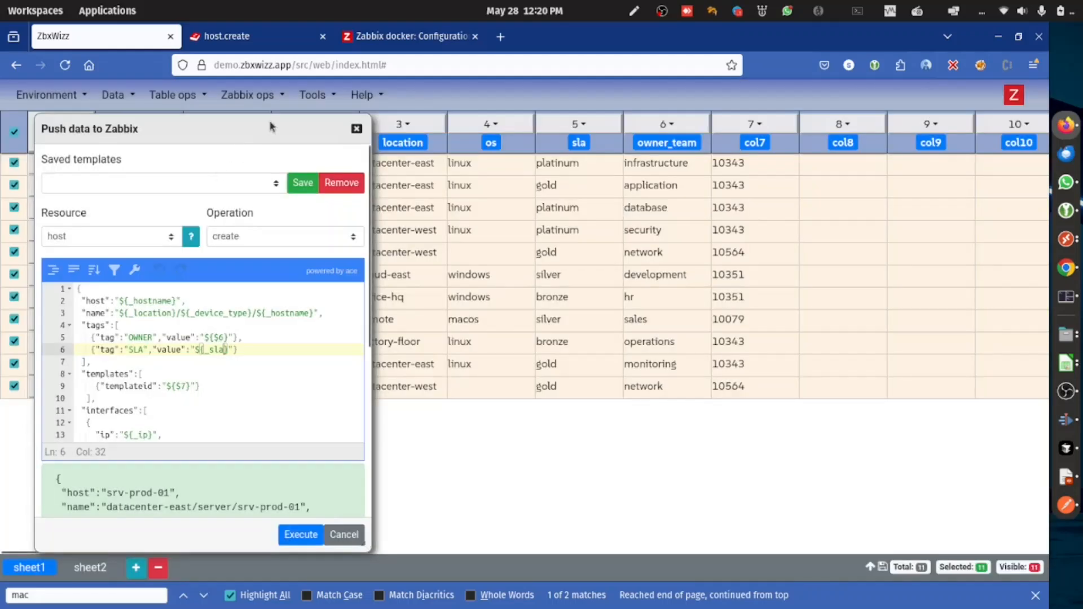
Replace the whole push template with a JSON object containing "name":"Location"
key("ctrl+a")
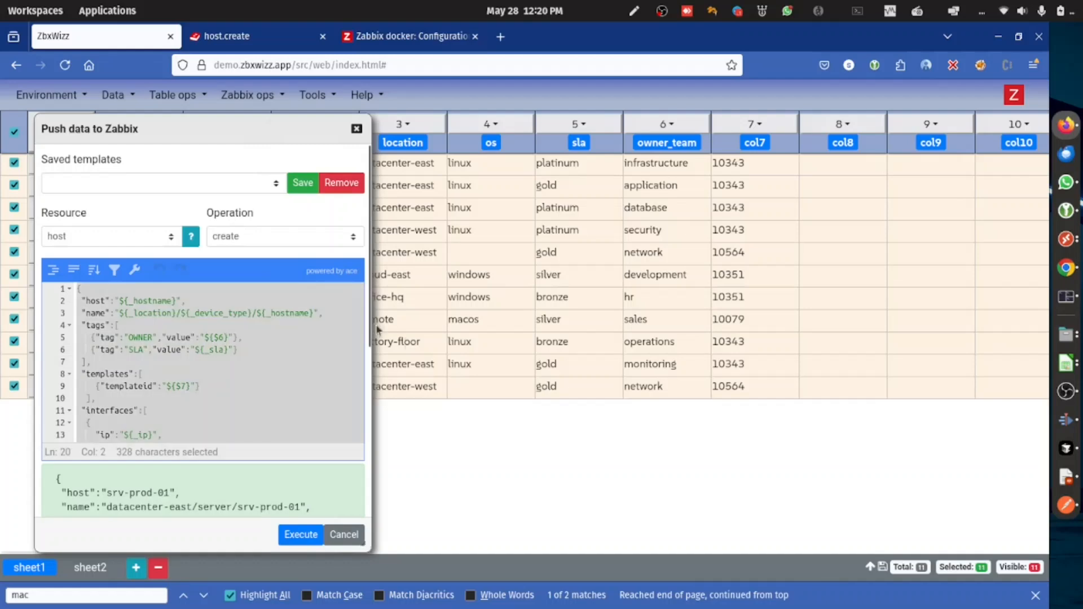
key("BackSpace")
type("{")
key("Return")
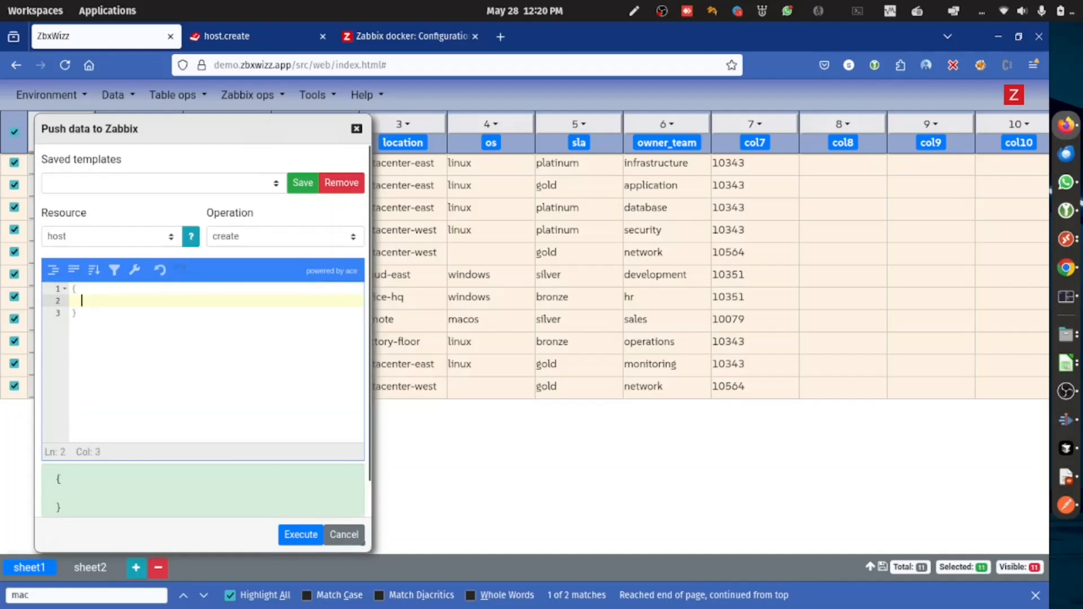
type("\"")
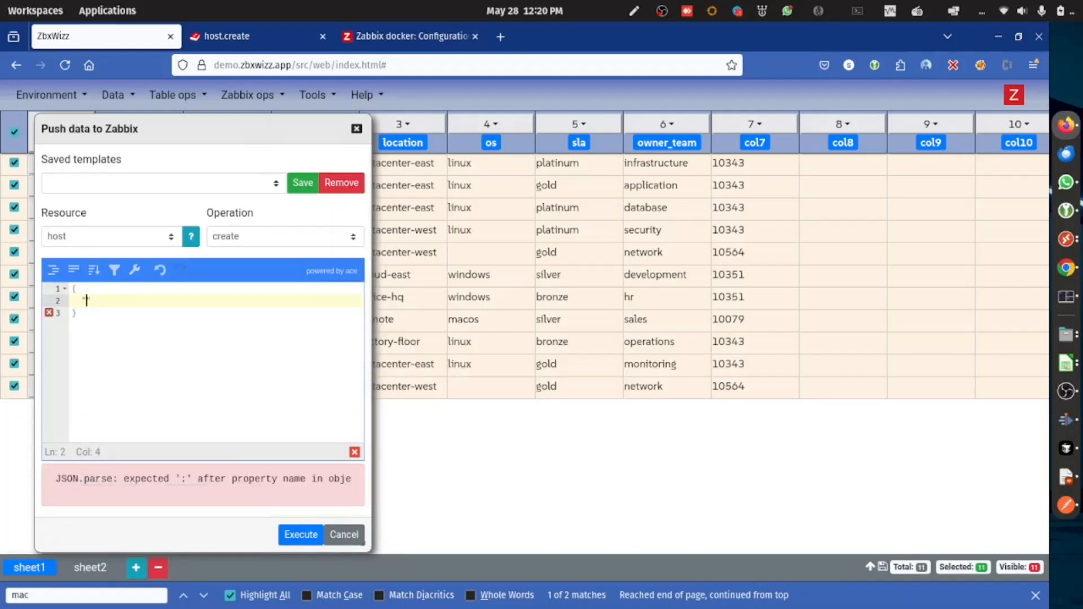
type("hos")
type("name")
type(":\"$")
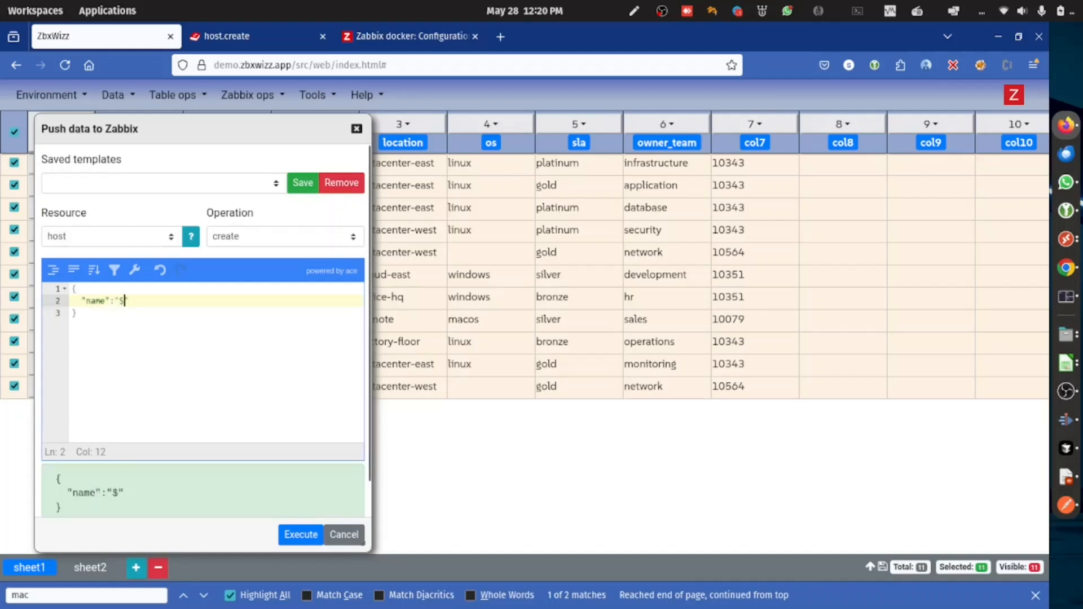
key("BackSpace")
type("Location")
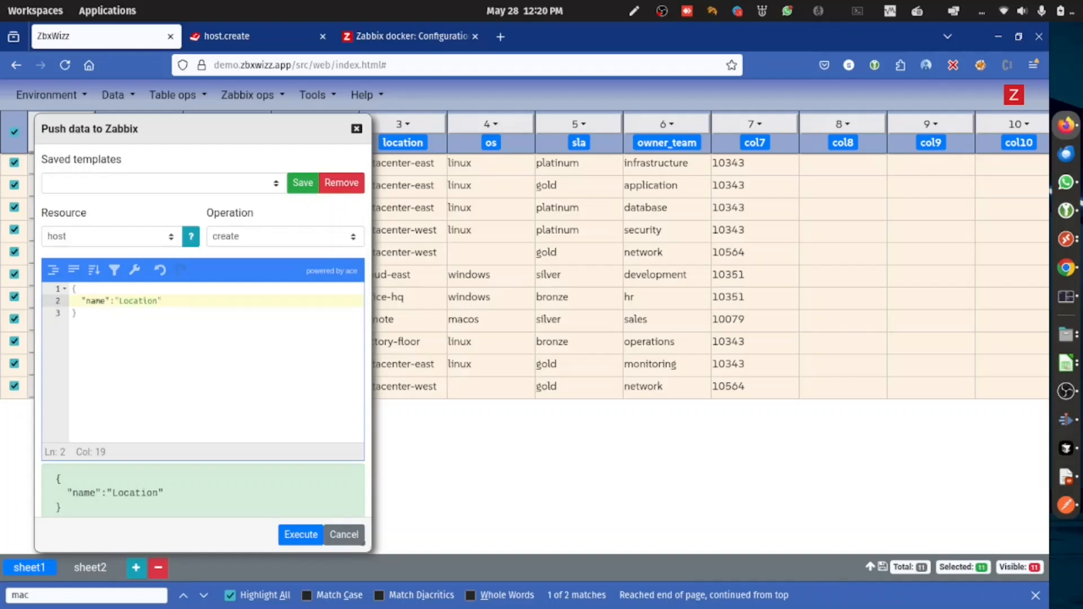
Append "/${_location}" to the name value in the push template
type("/{}")
key("Left")
type("$")
key("Right")
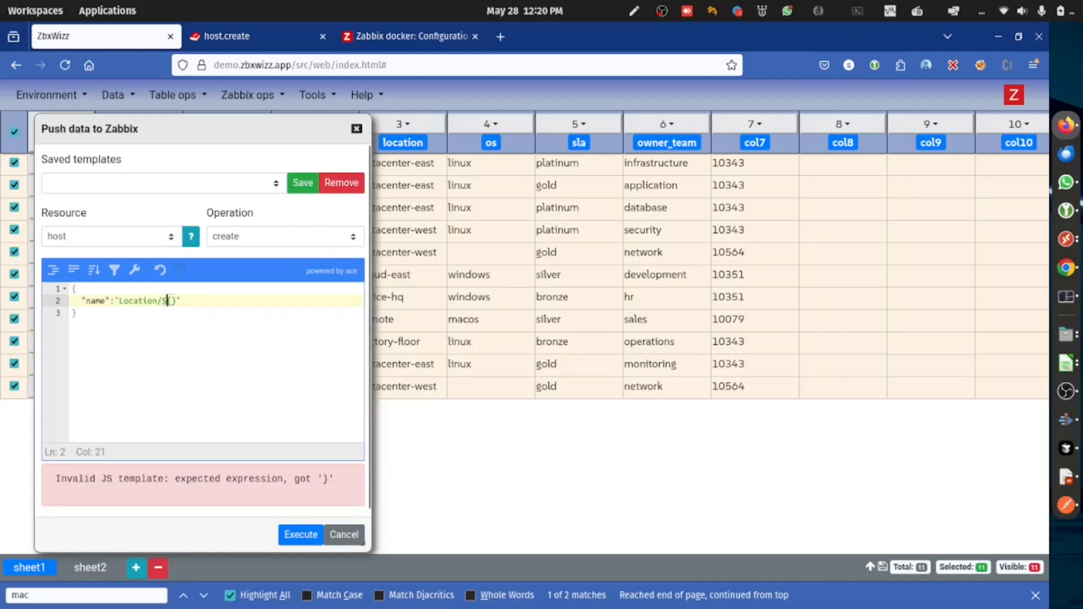
type("_local")
type("ion")
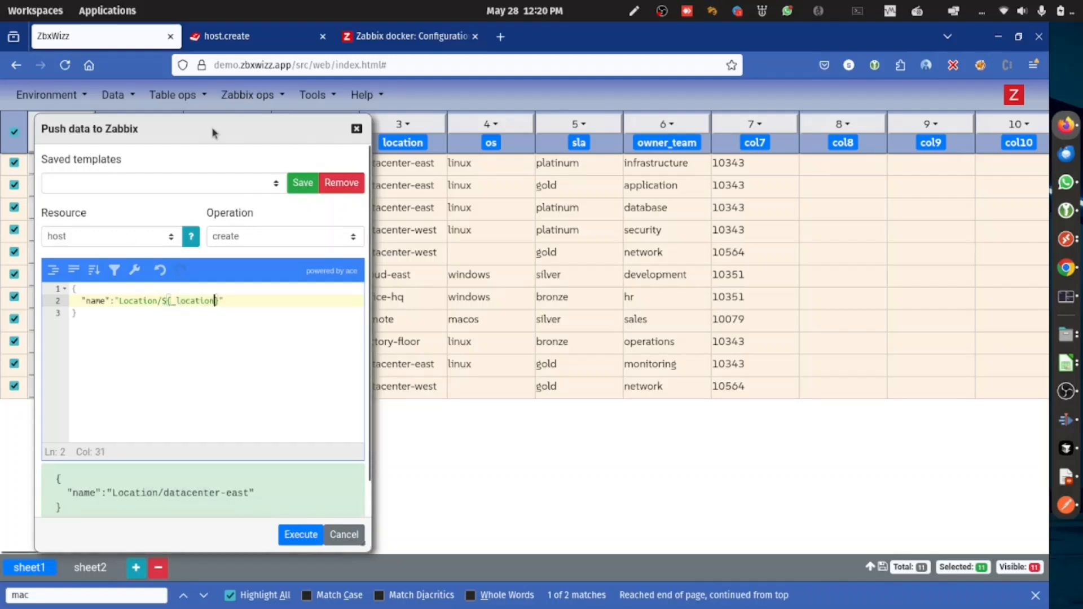
Change the resource of the create operation to hostgroup in the push dialog
left_click_drag(211, 127, 668, 130)
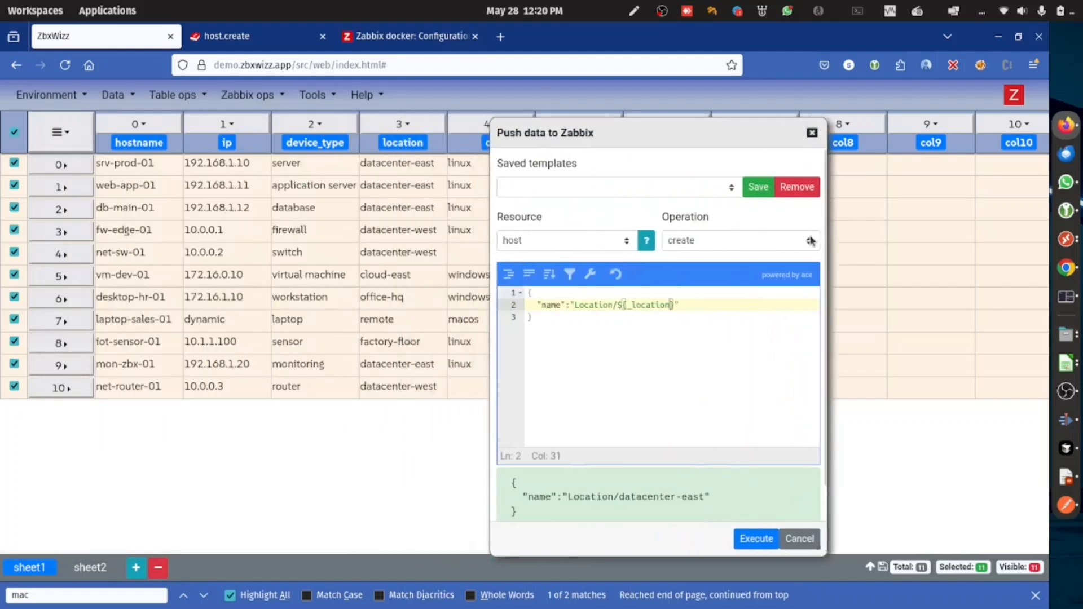
left_click(598, 247)
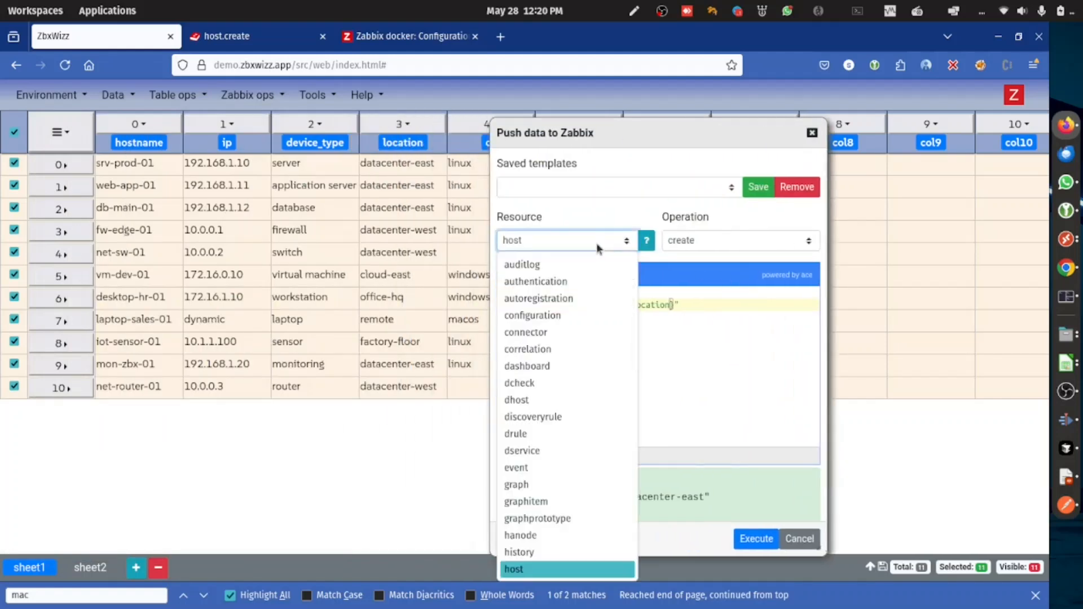
key("Down")
key("Return")
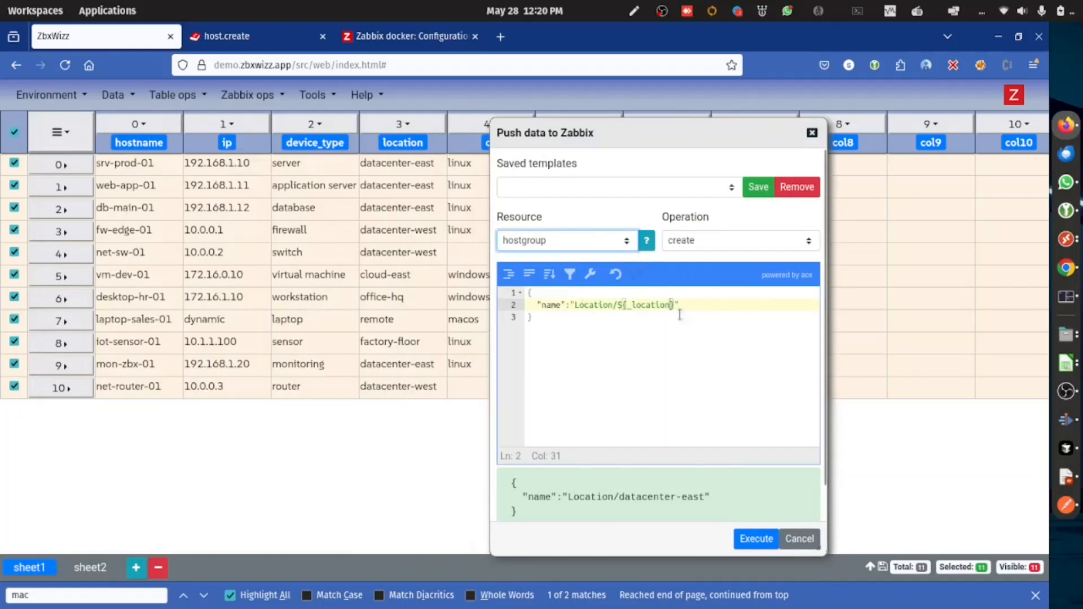
Execute the hostgroup create push for all selected rows, confirm the operation, and close the push dialog
left_click(755, 539)
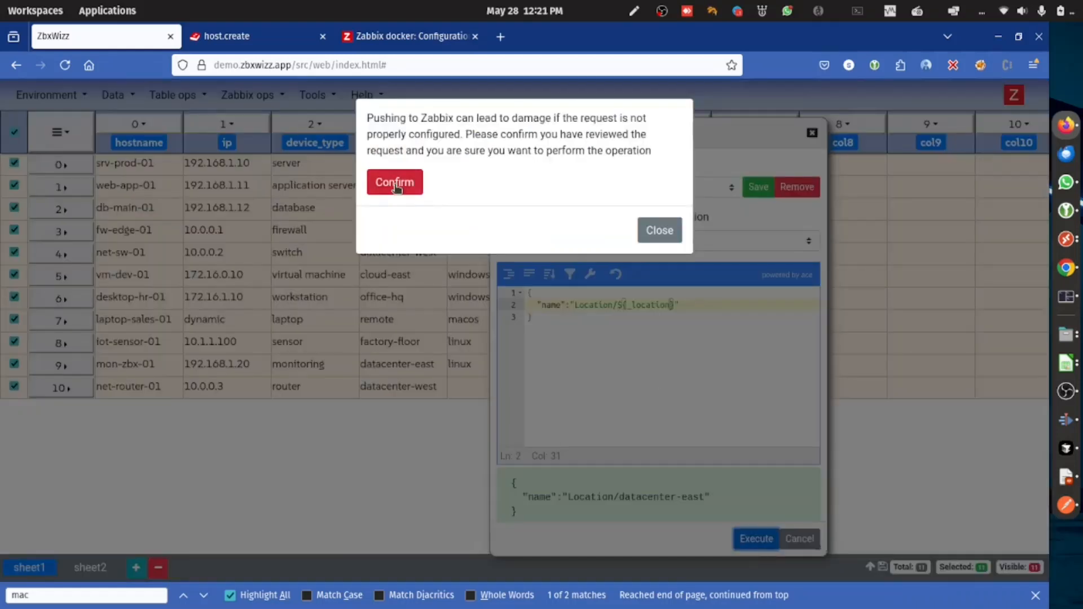
left_click(395, 184)
left_click_drag(696, 120, 368, 248)
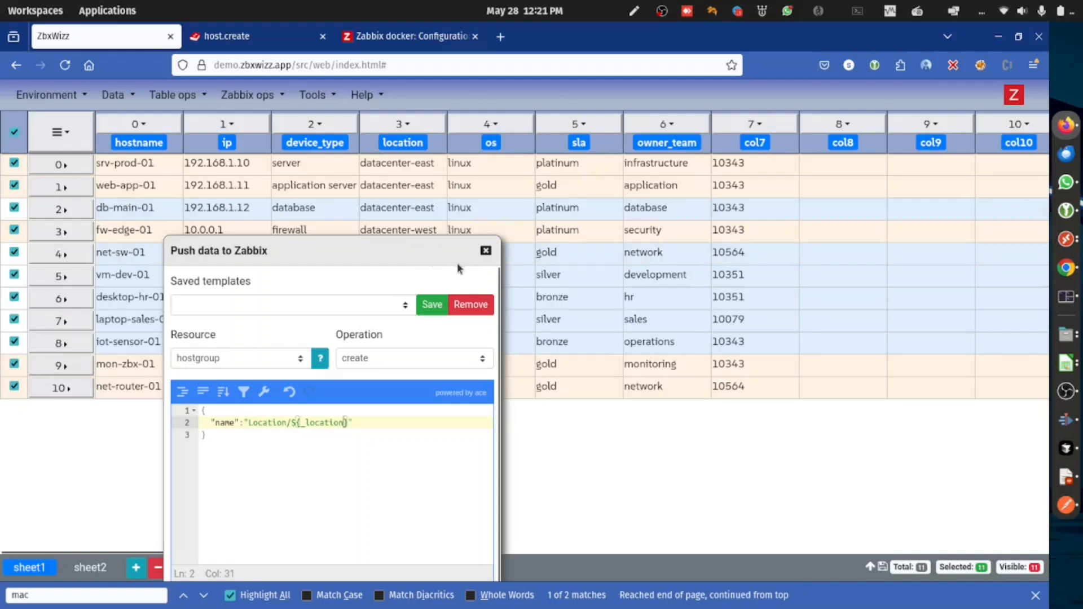
left_click(485, 252)
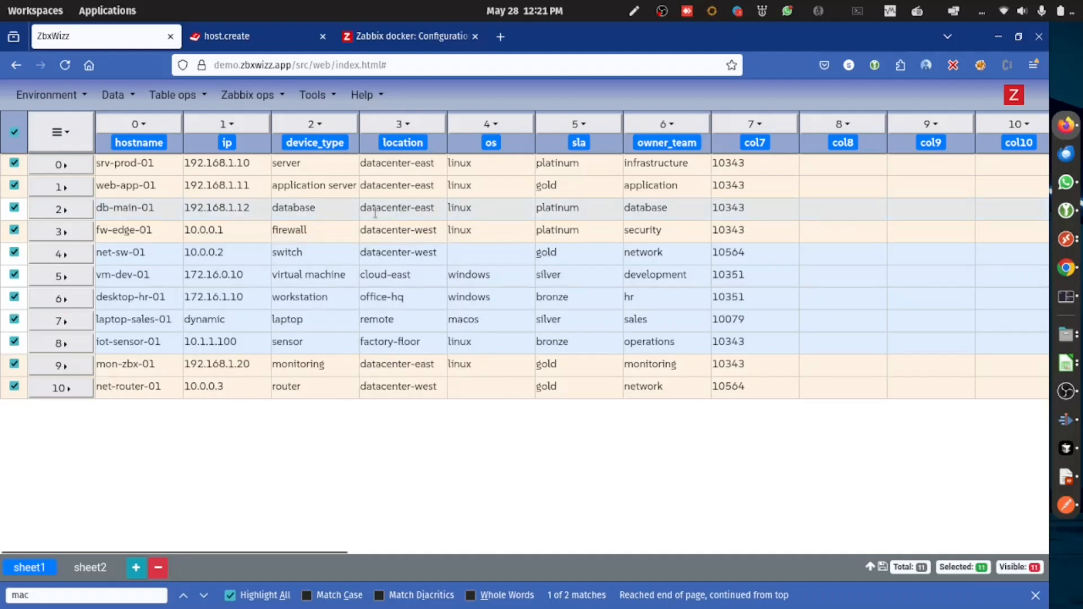
left_click_drag(438, 209, 346, 208)
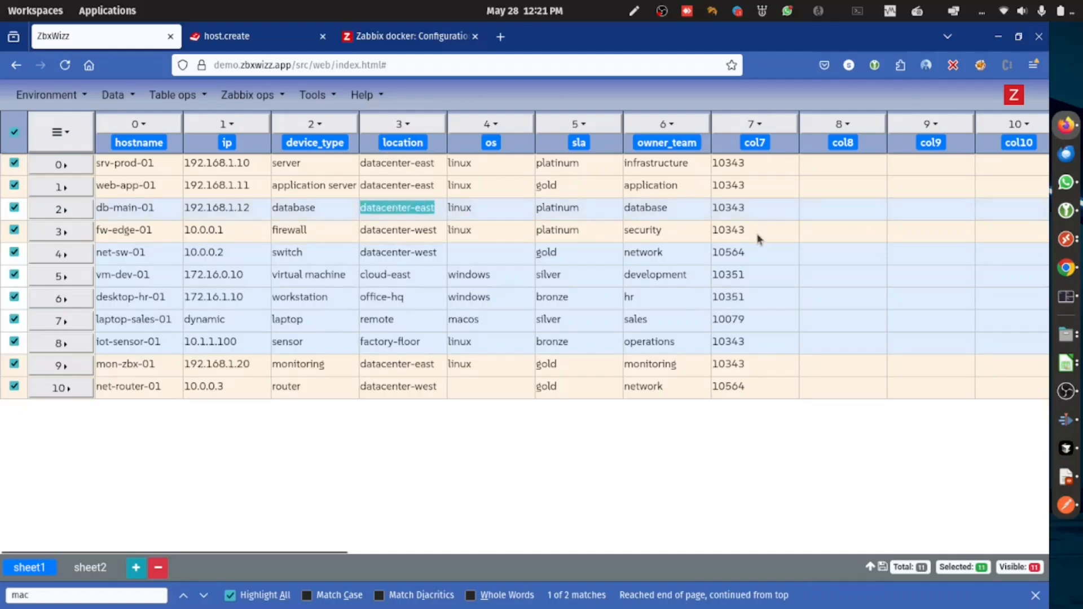
left_click_drag(366, 164, 438, 192)
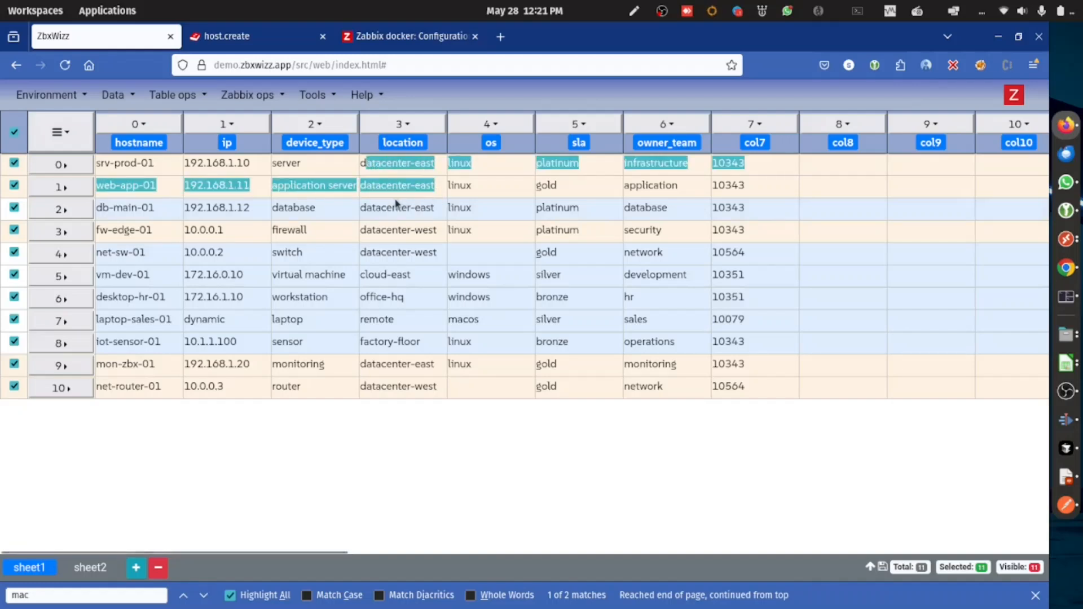
left_click_drag(361, 207, 439, 215)
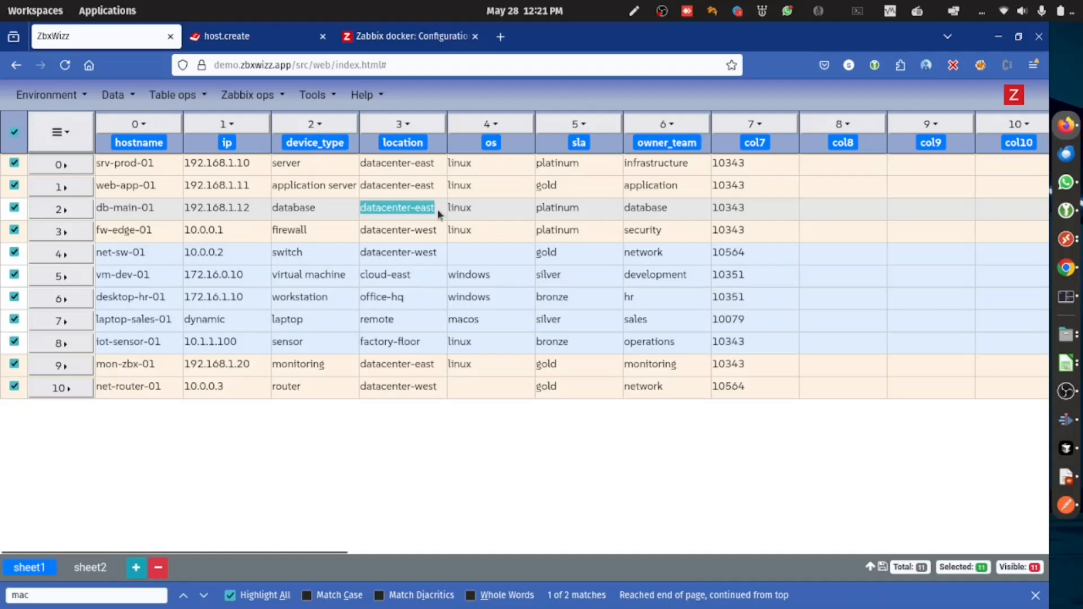
left_click(440, 214)
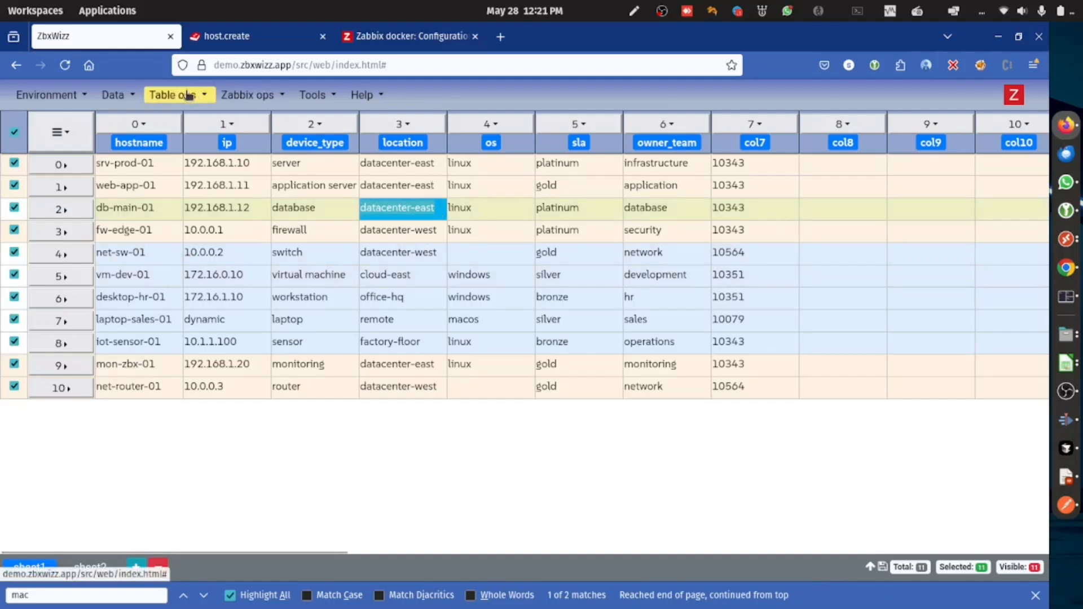
Pull the hostgroup data for all selected rows with the existing ${_location} name search and close the pull dialog
left_click(249, 95)
left_click(236, 115)
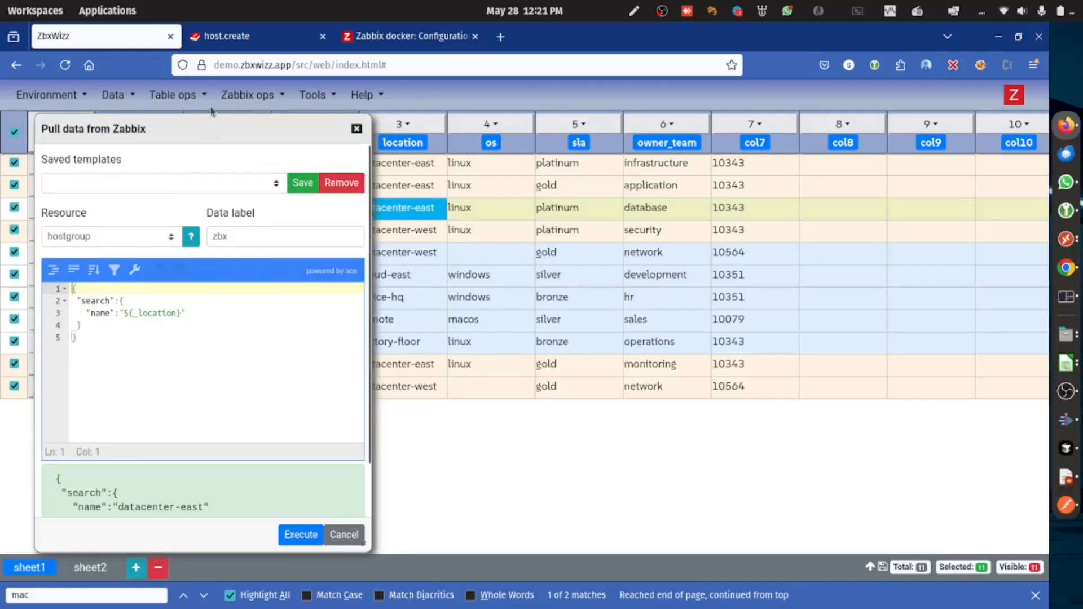
left_click_drag(220, 135, 208, 127)
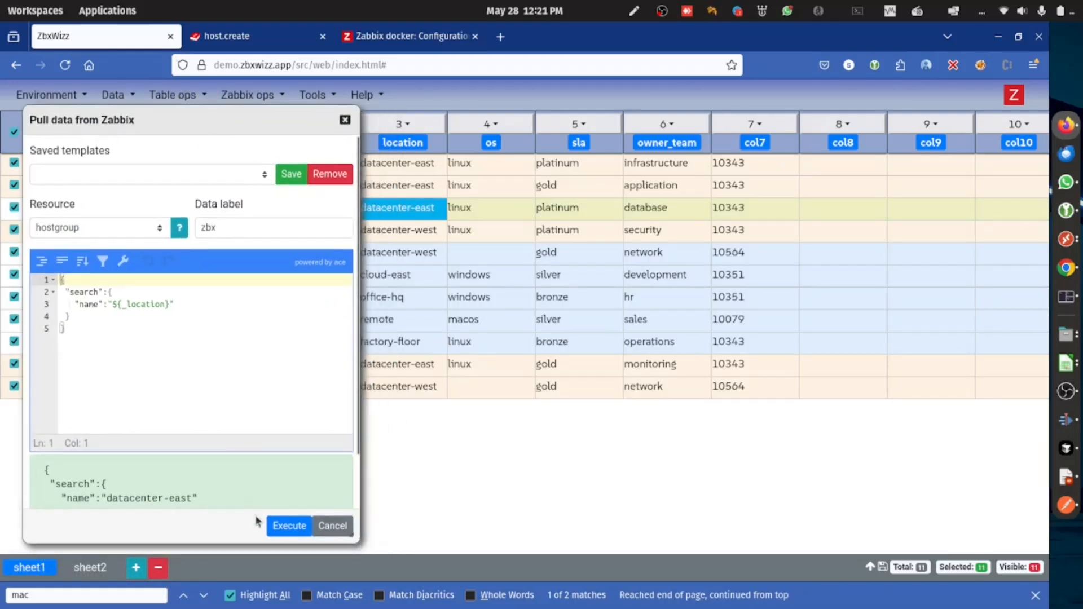
left_click(298, 524)
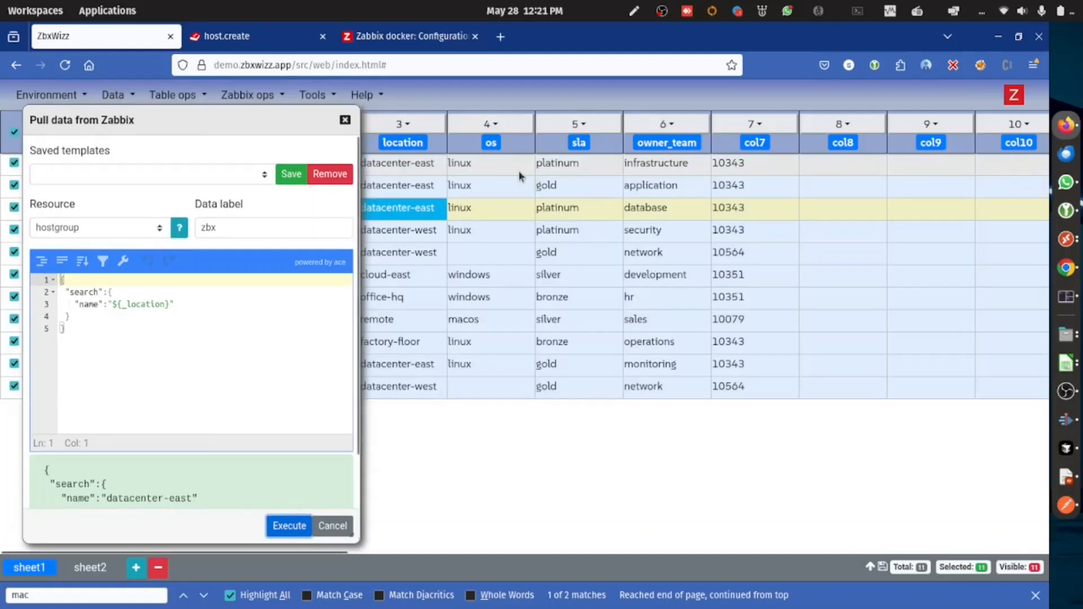
left_click(334, 526)
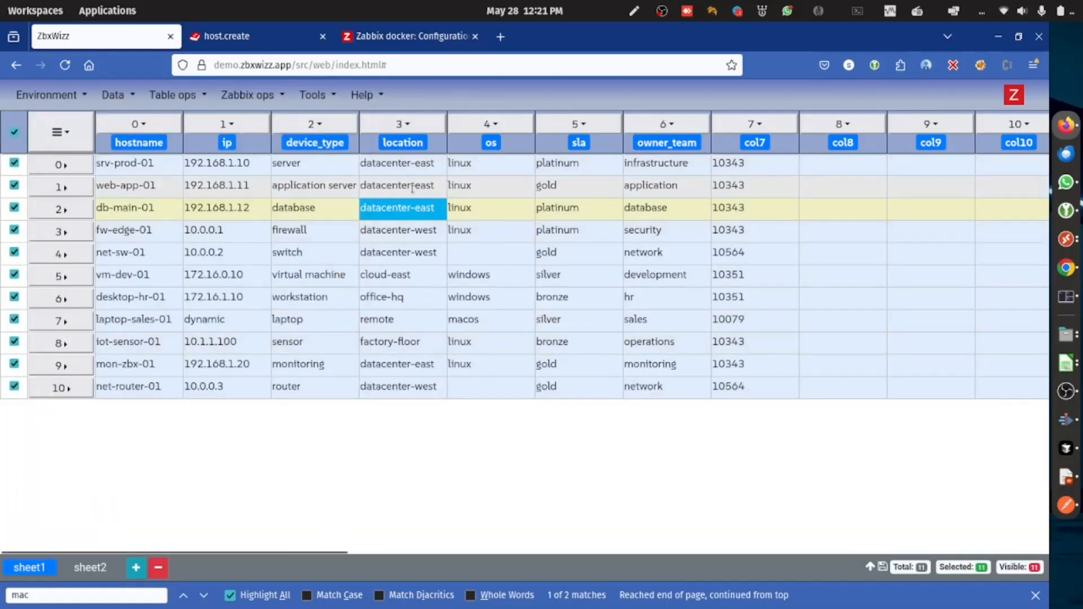
Reopen the dialog for pulling data from Zabbix and check which data label it uses
left_click(243, 94)
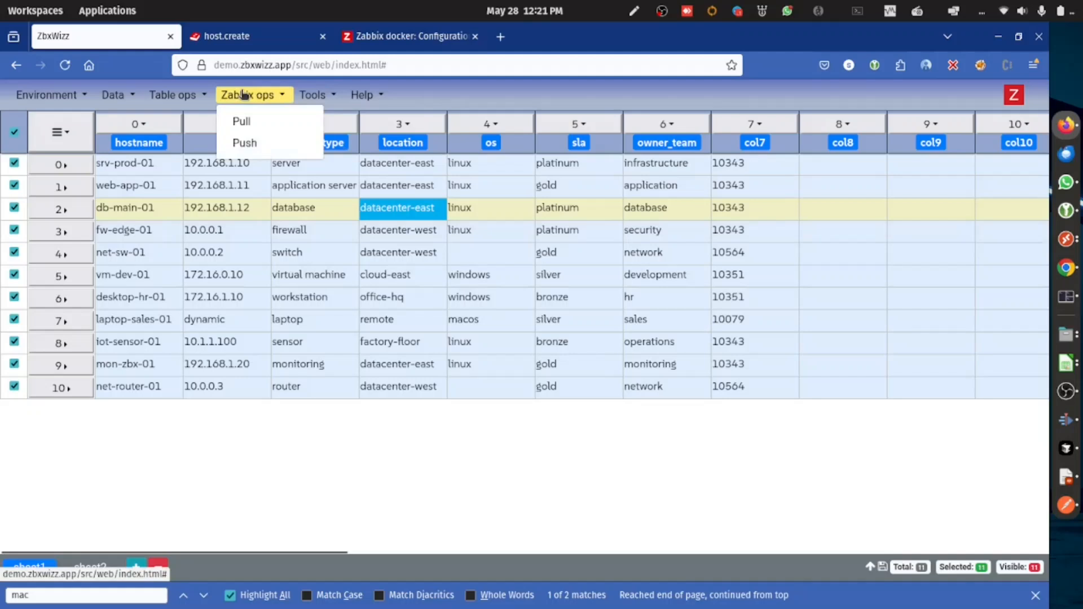
left_click(253, 123)
left_click_drag(206, 213, 262, 213)
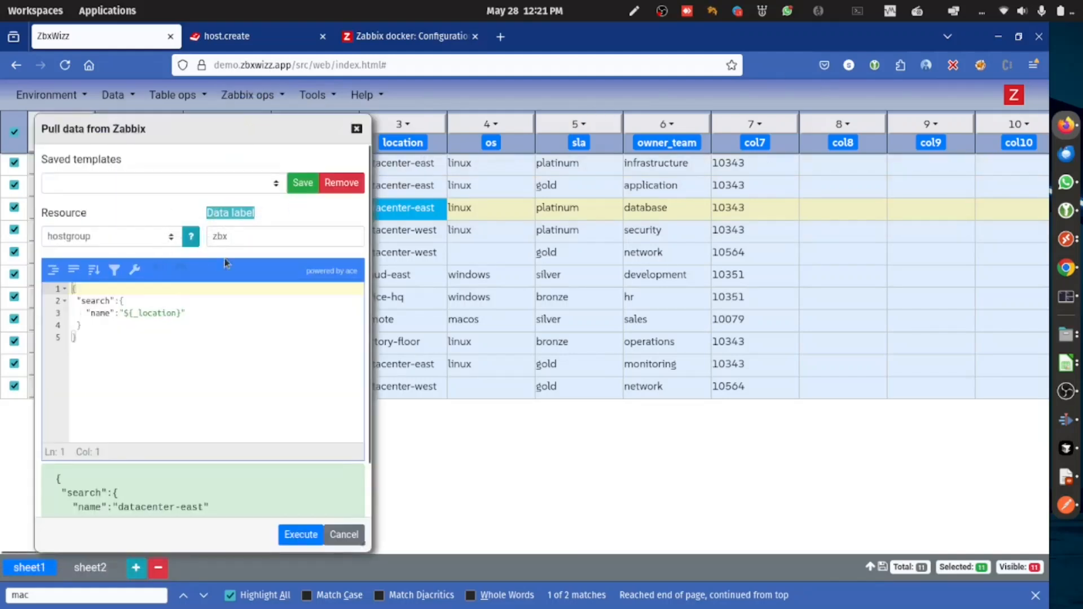
Open the column transformation for col8, close the pull dialog, and replace the whole expression with data.zbx
left_click(847, 125)
left_click(845, 320)
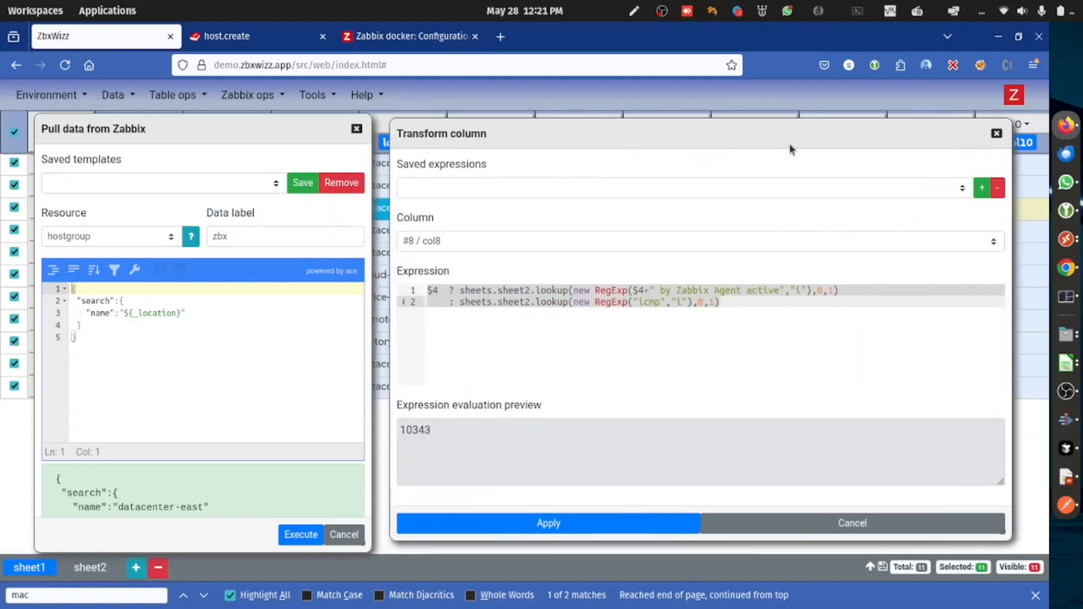
left_click(357, 130)
left_click_drag(496, 143, 272, 161)
key("ctrl+a")
key("Delete")
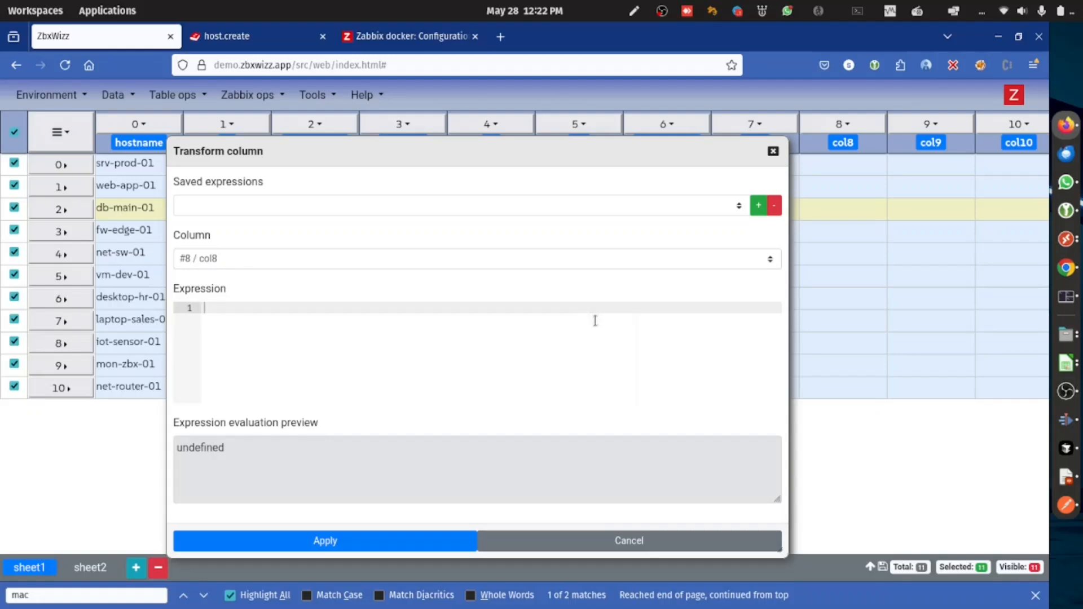
type("data")
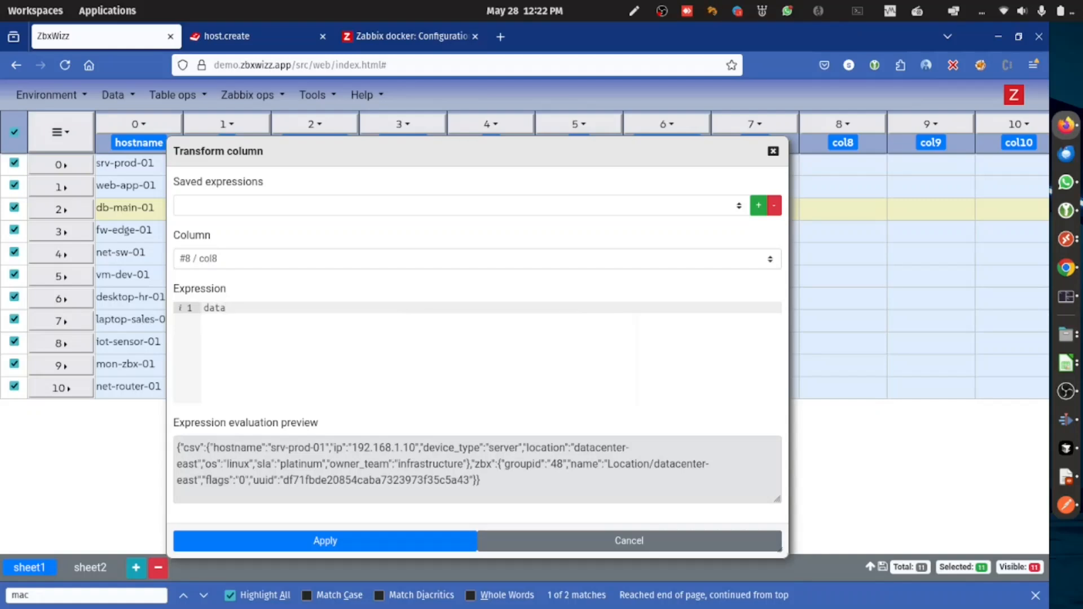
type(".")
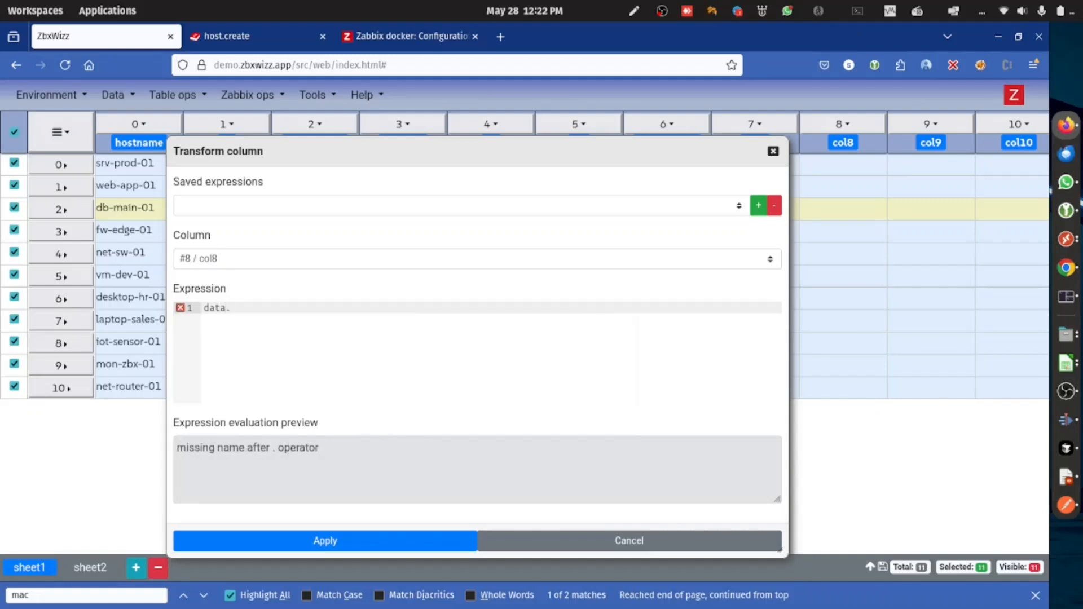
type("zbx")
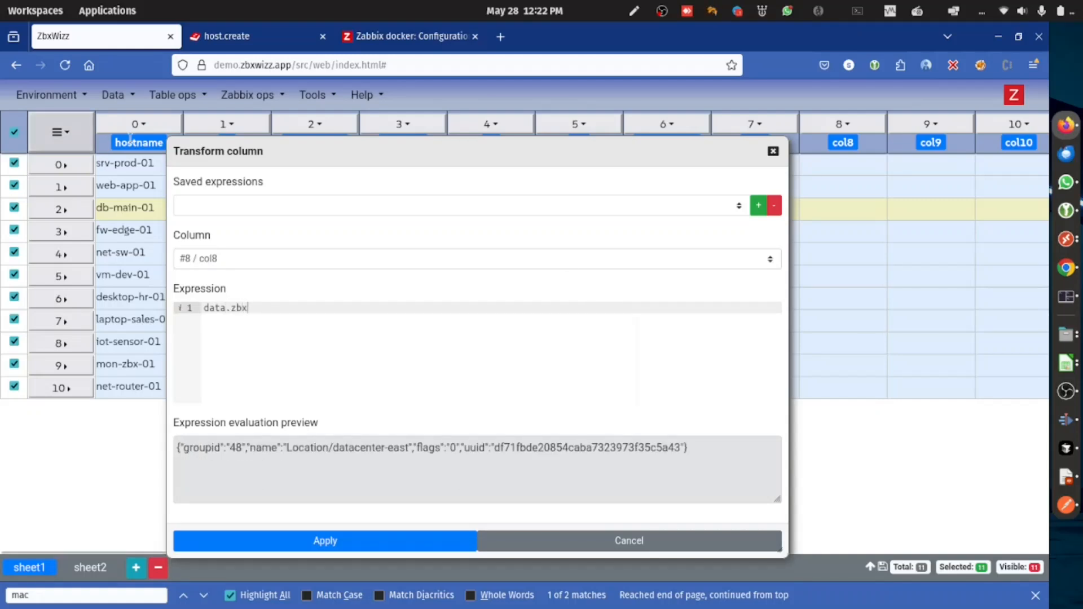
Compare the data label in the pull dialog with the expression, and close the pull dialog again
left_click(186, 95)
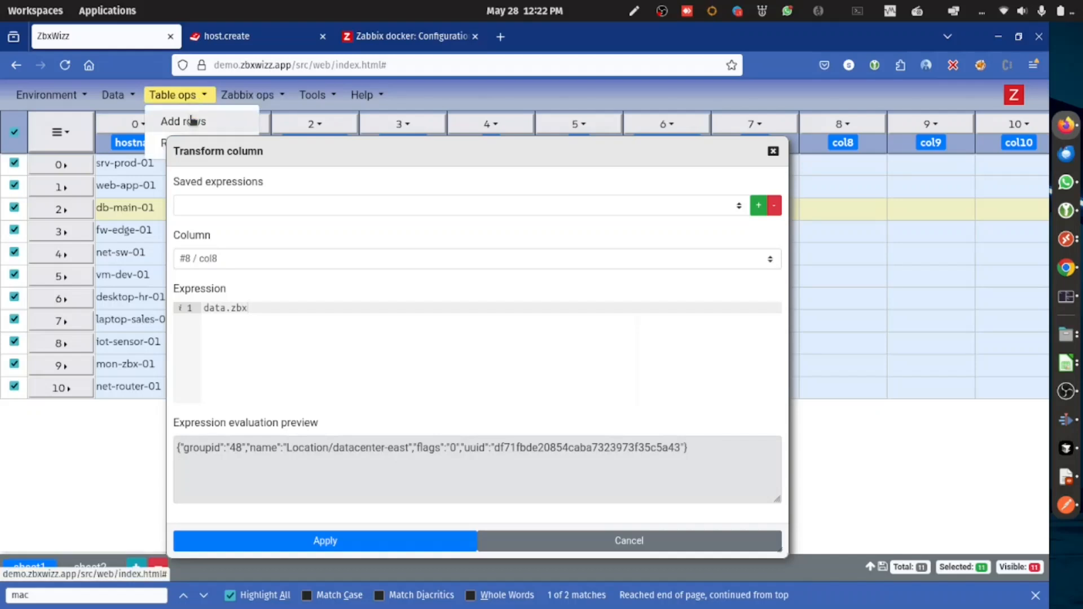
left_click(249, 95)
left_click(240, 119)
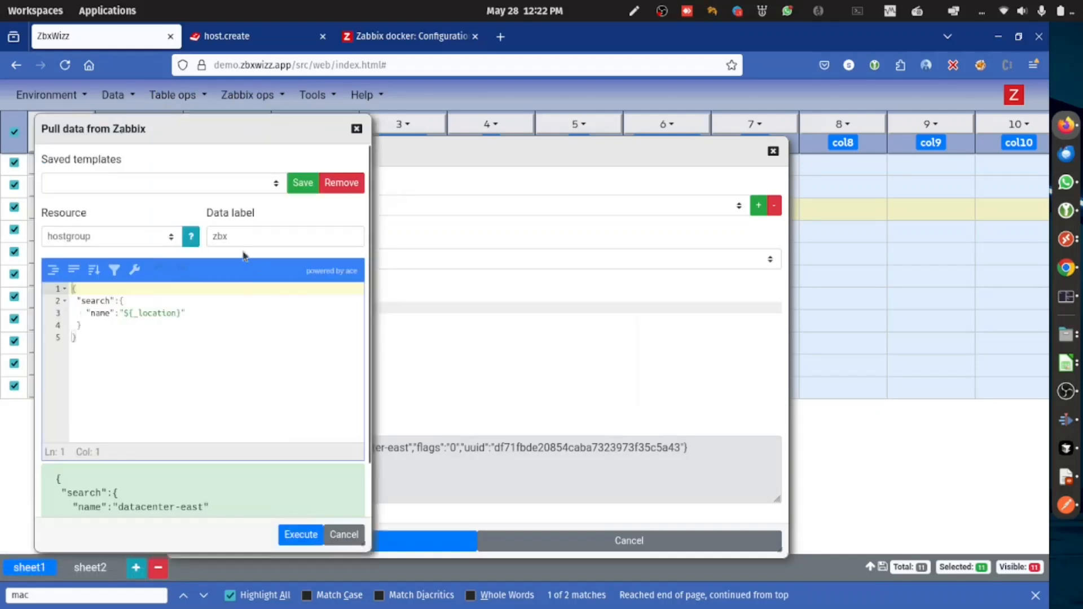
left_click_drag(207, 213, 191, 236)
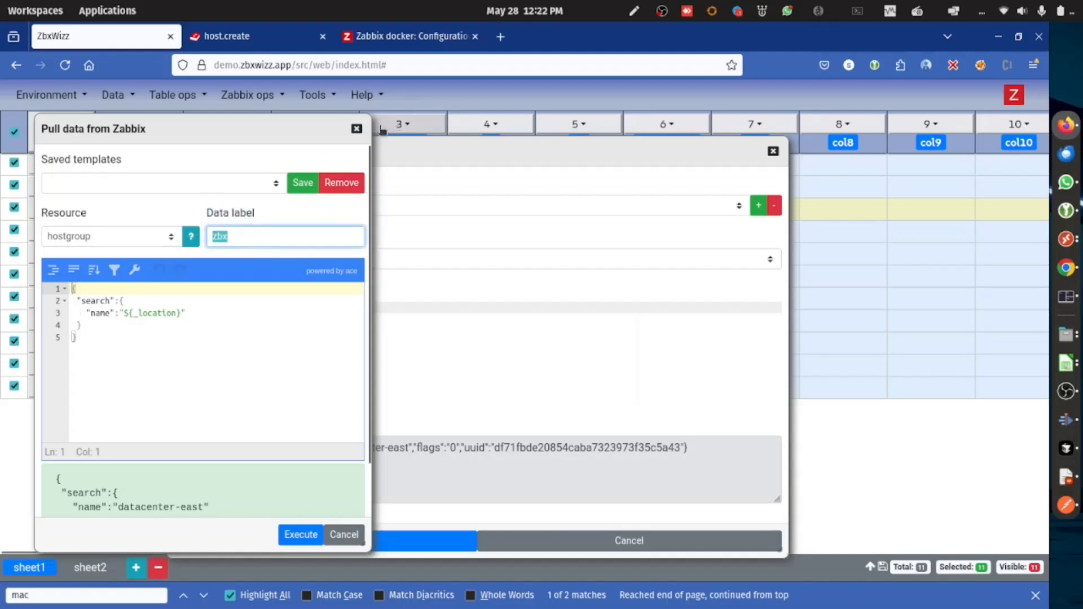
left_click(357, 130)
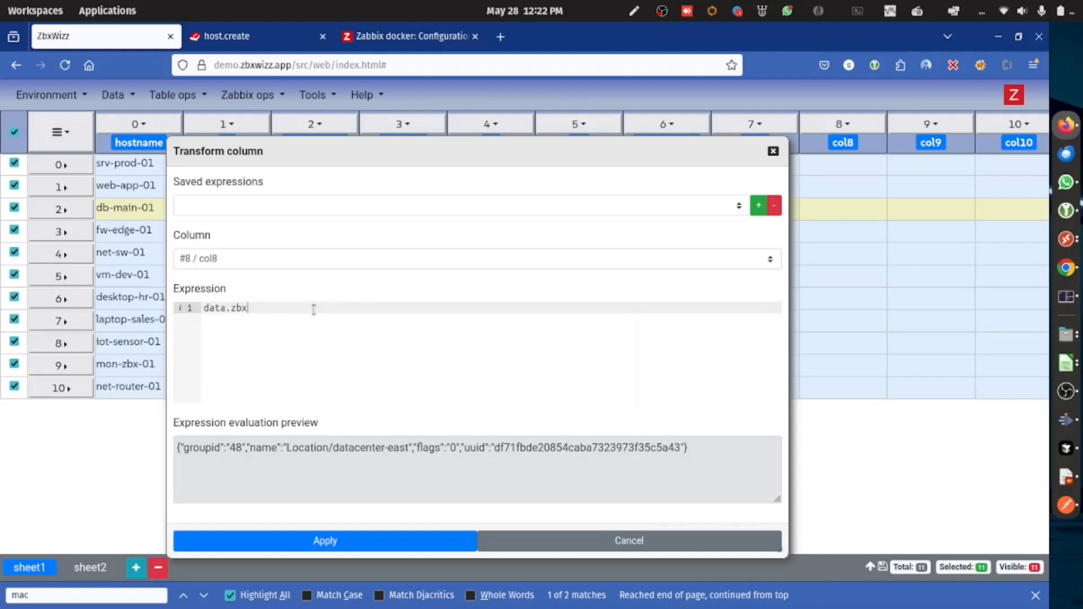
Extend the col8 expression to data.zbx.groupid, apply it to the column, and close the transformation dialog
type(".")
key("BackSpace")
type(".gro")
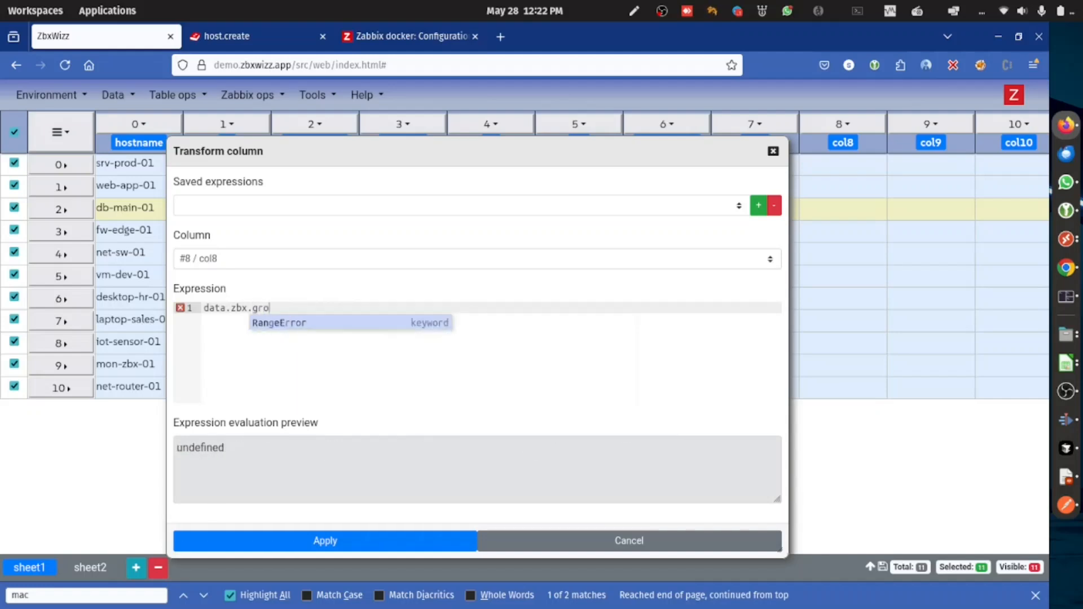
type("upid")
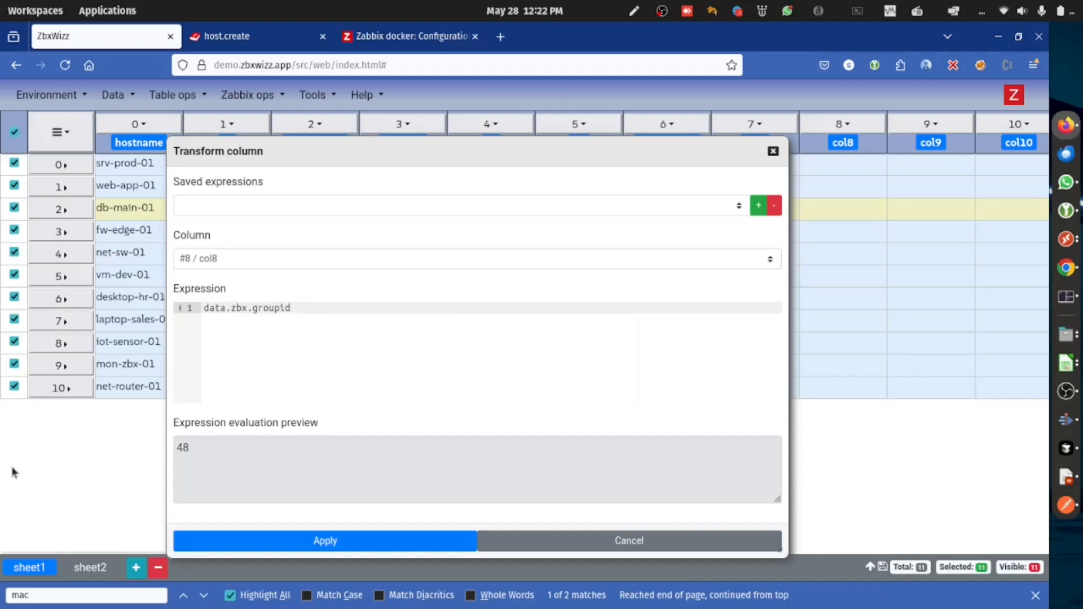
left_click(256, 536)
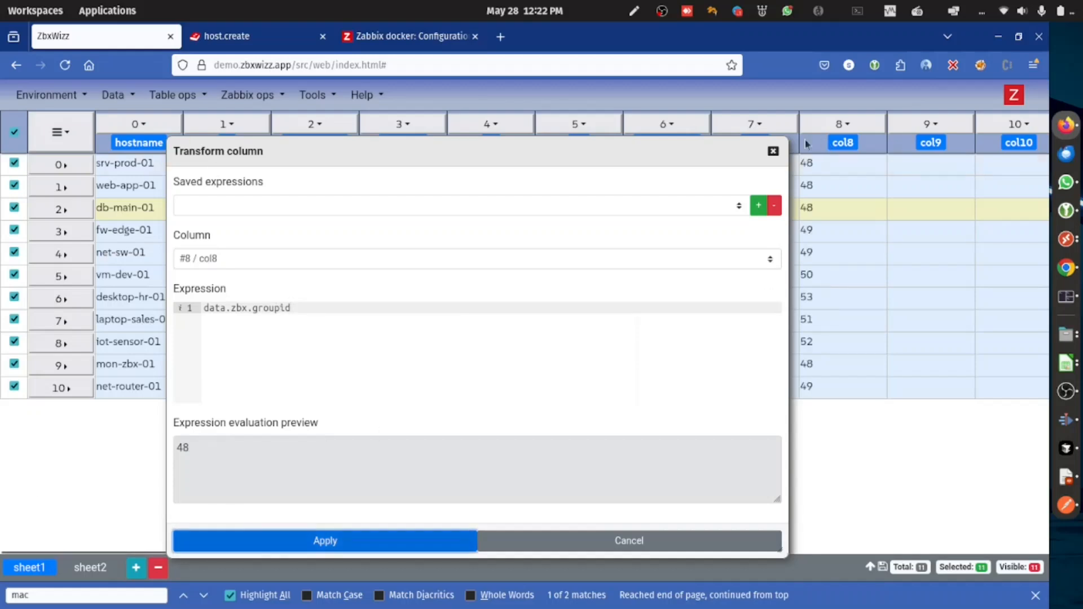
left_click(774, 151)
Rename column col8 to locationGrpId
double_click(843, 143)
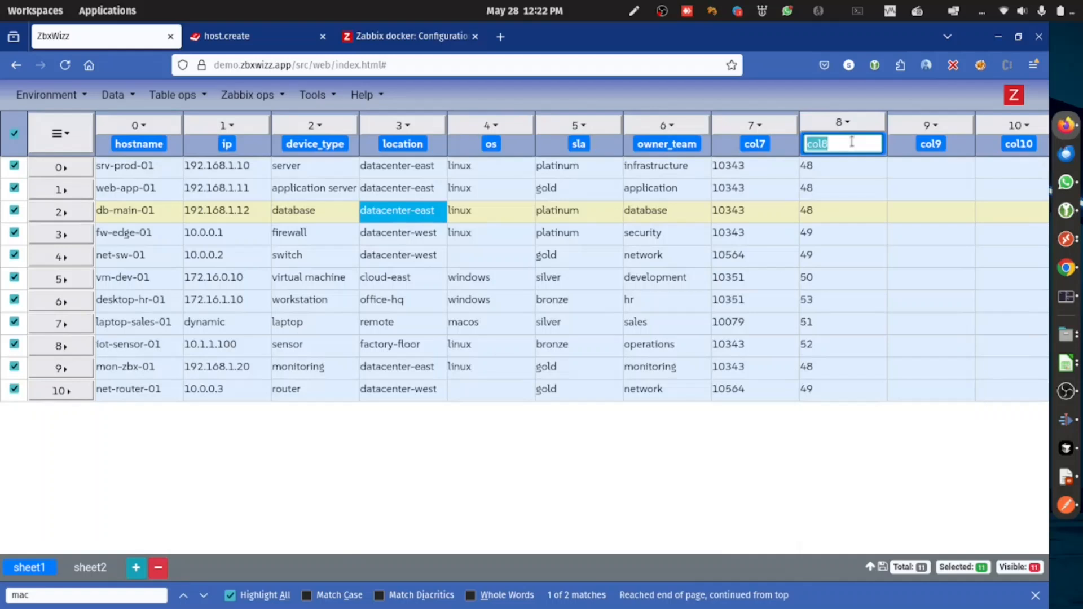
key("BackSpace")
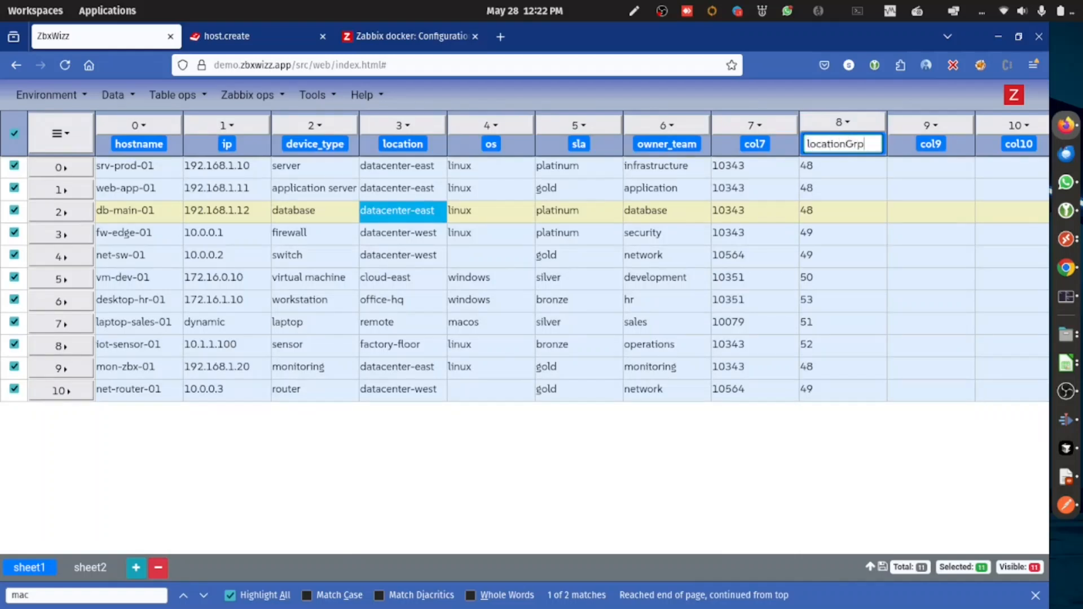
key("Return")
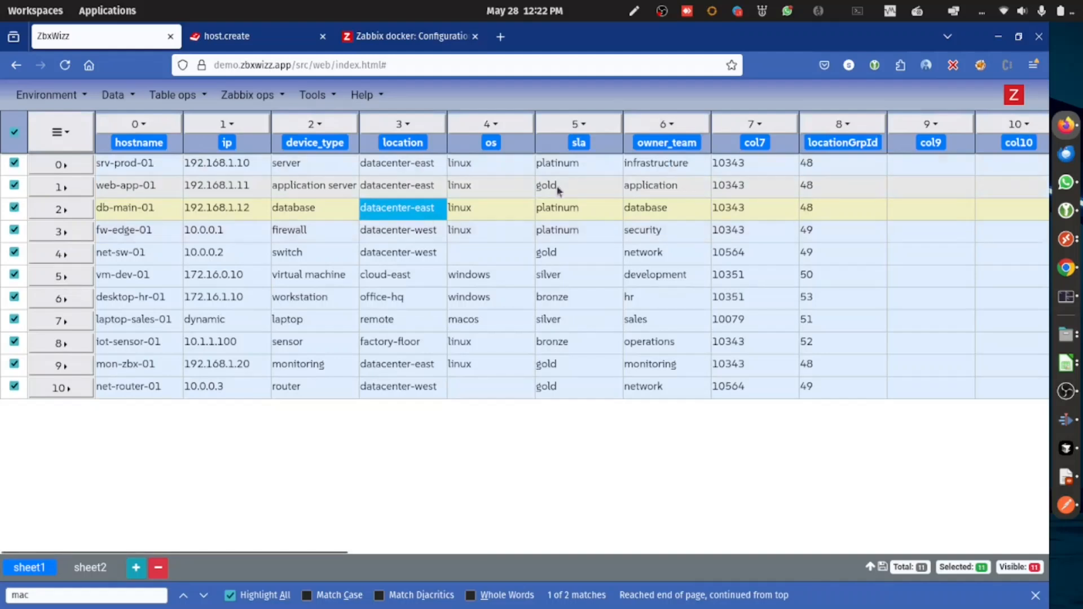
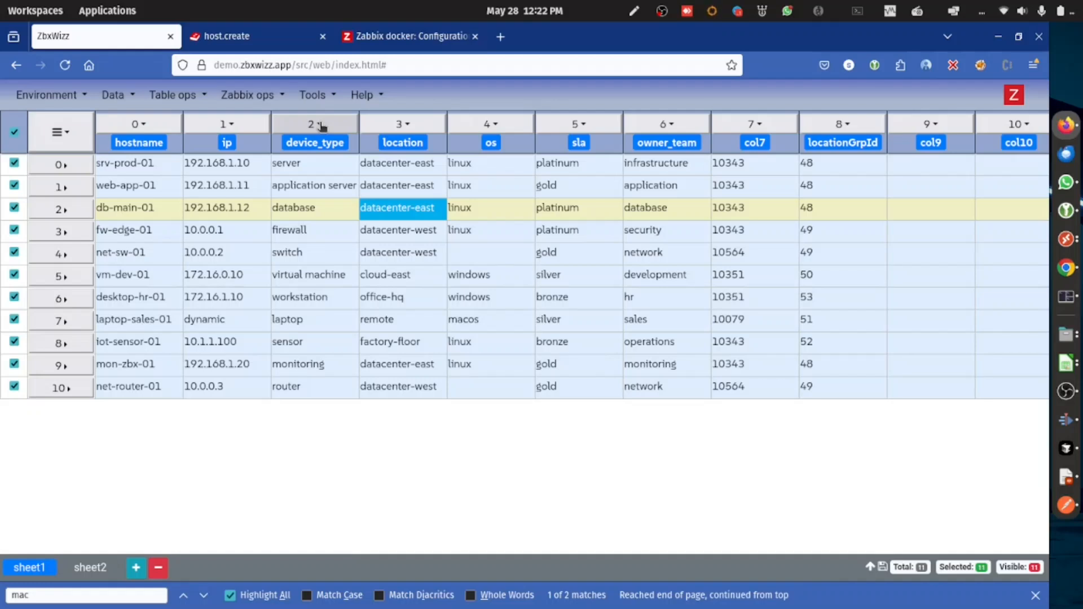
Open the hostgroup pull request and replace the _location variable in its name search with $2
left_click(282, 93)
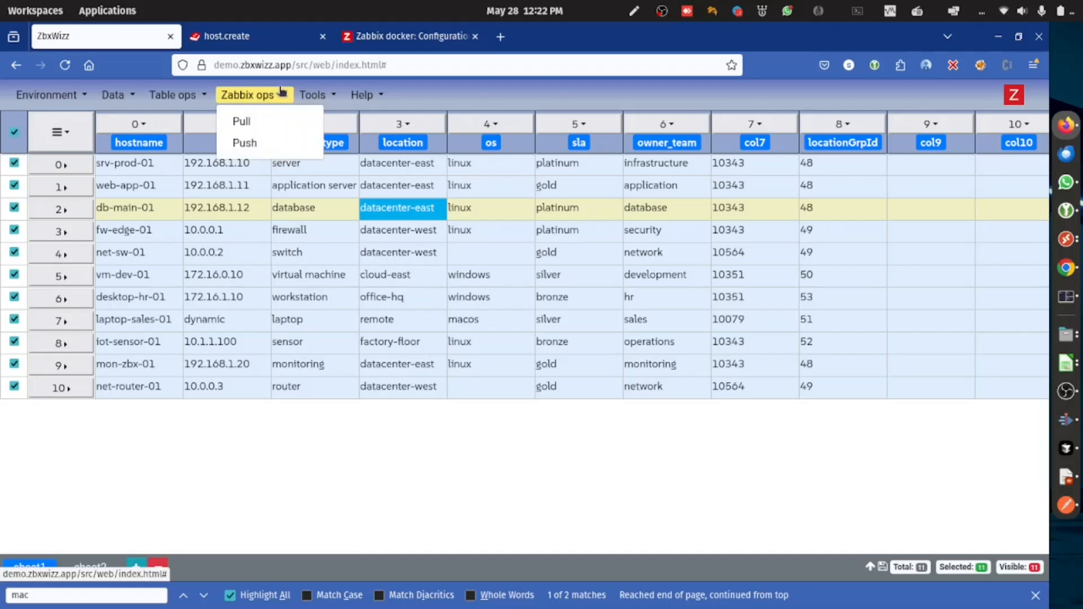
left_click(242, 122)
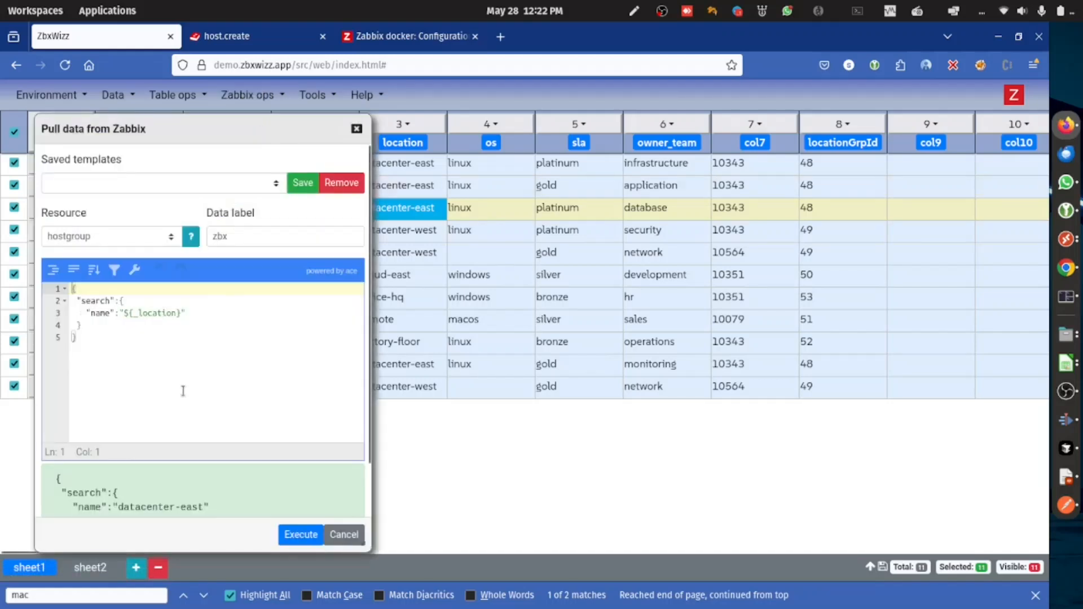
left_click(163, 312)
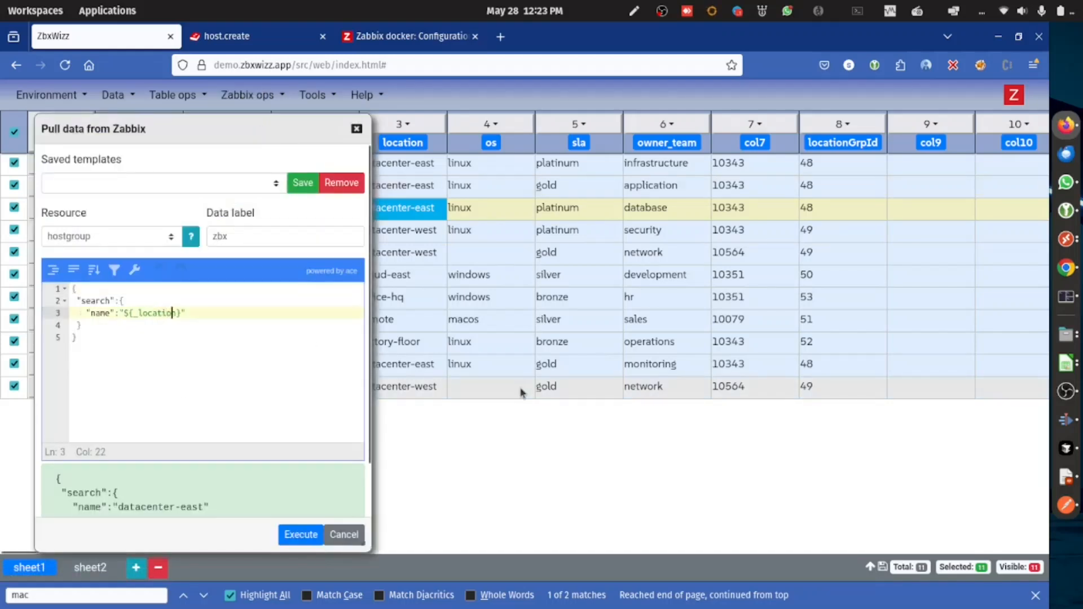
key("Right")
key("shift+Left")
key("shift+Left")
key("shift+Left")
key("shift+Left")
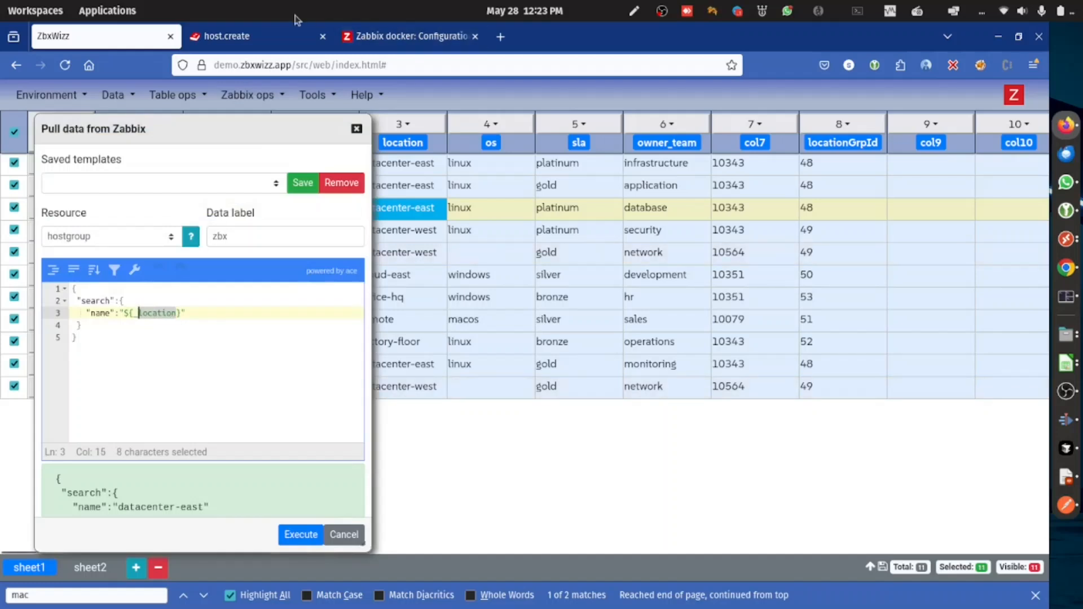
left_click_drag(263, 141, 798, 119)
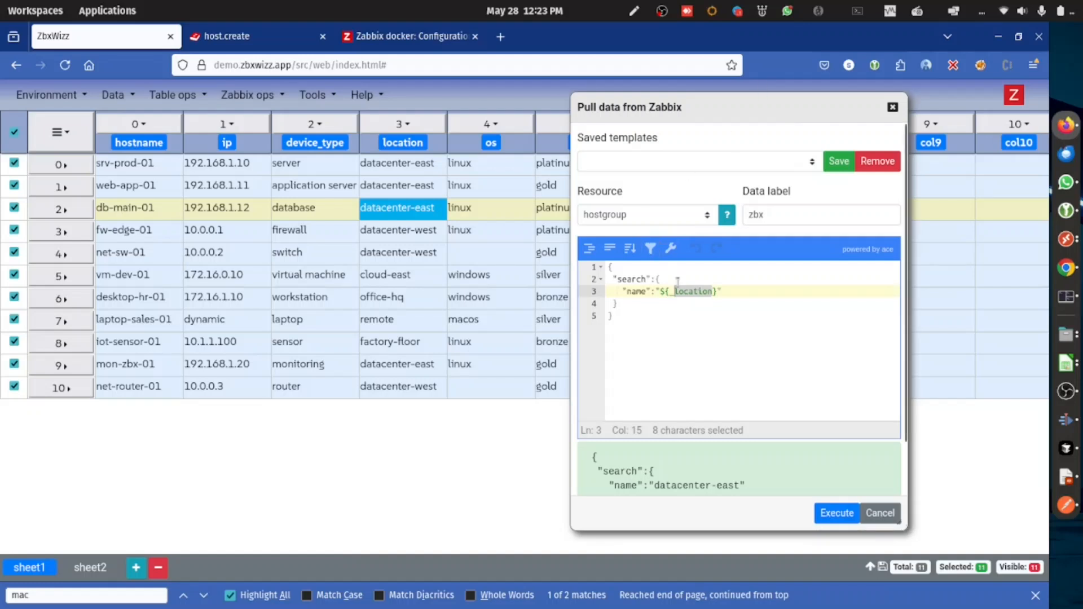
key("BackSpace")
key("BackSpace")
type("$2")
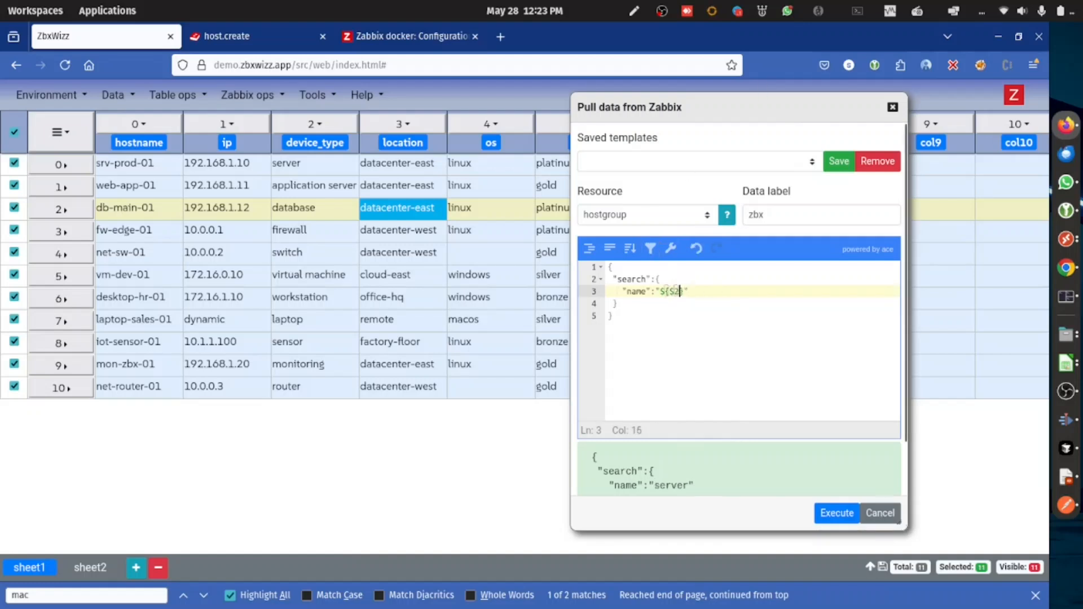
Execute the hostgroup pull for all selected rows and close the pull dialog
left_click(828, 513)
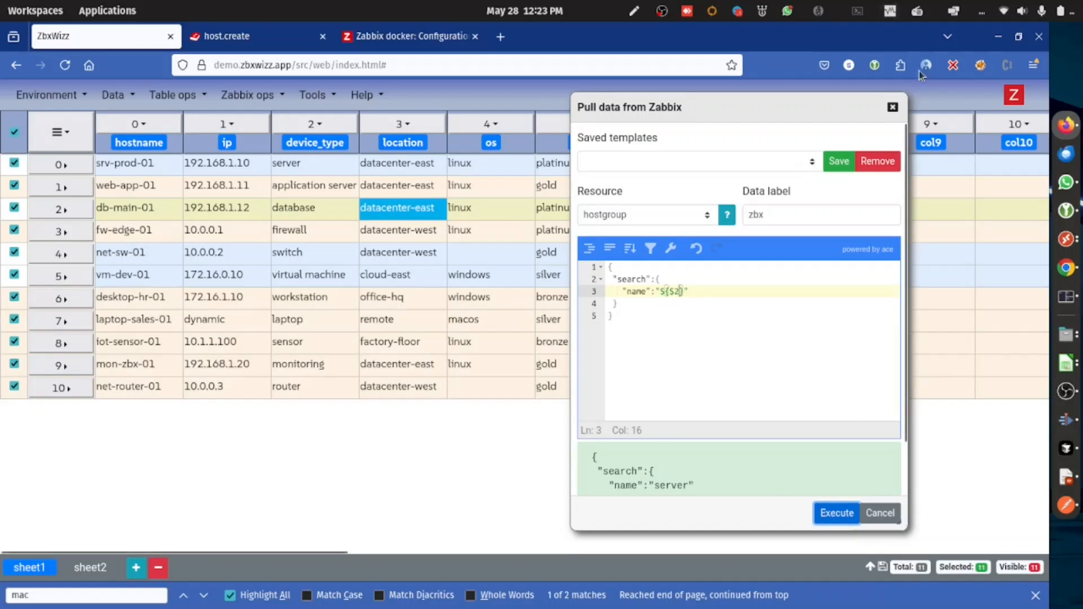
left_click(893, 107)
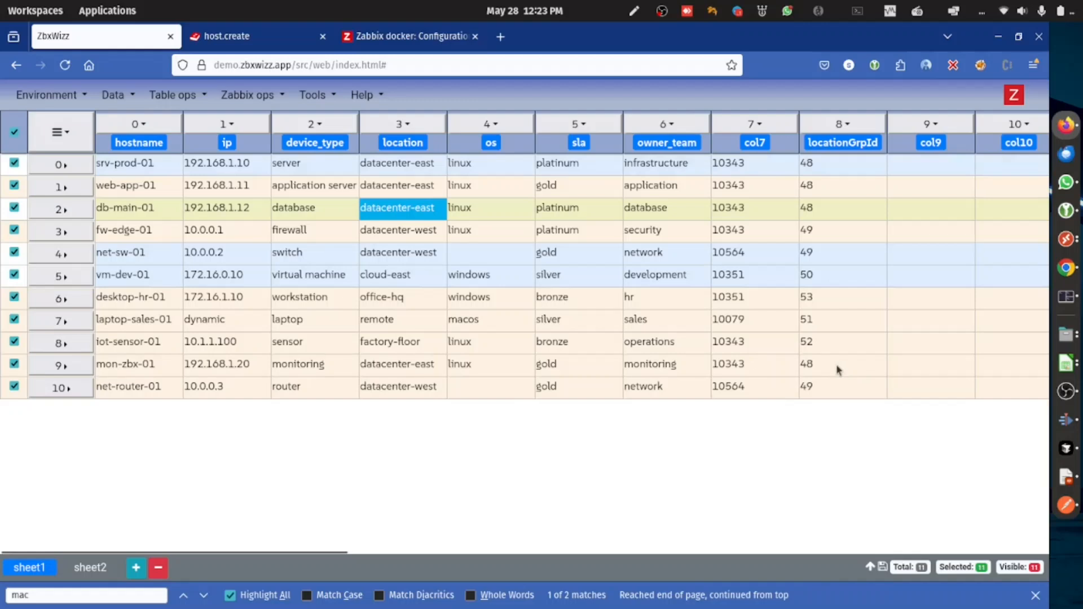
left_click(656, 275)
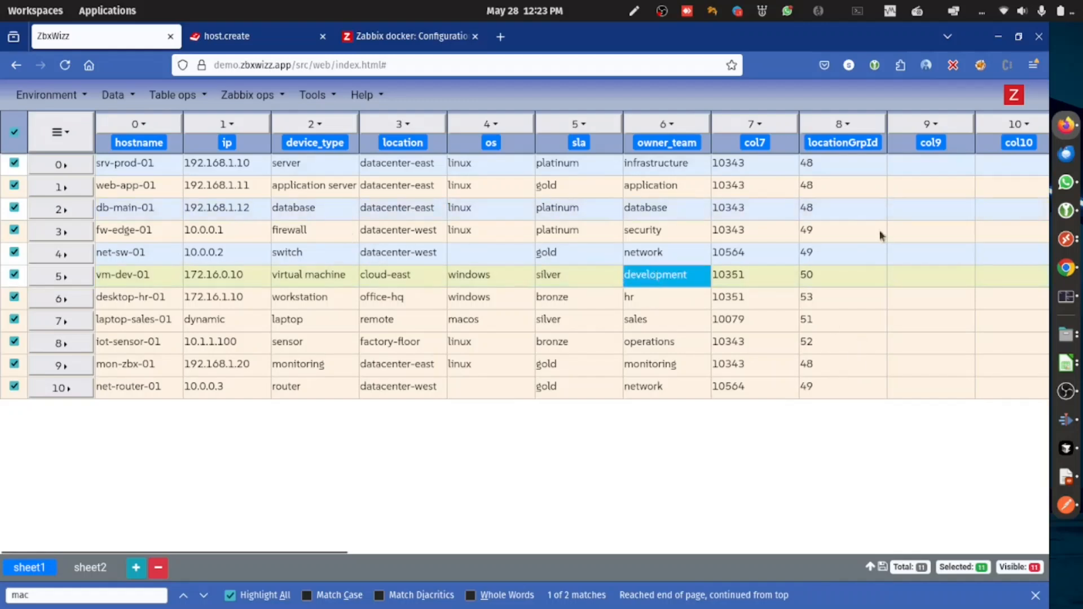
Inspect the last response and last error in the row data of desktop-hr-01, and close it
left_click(56, 299)
left_click(136, 306)
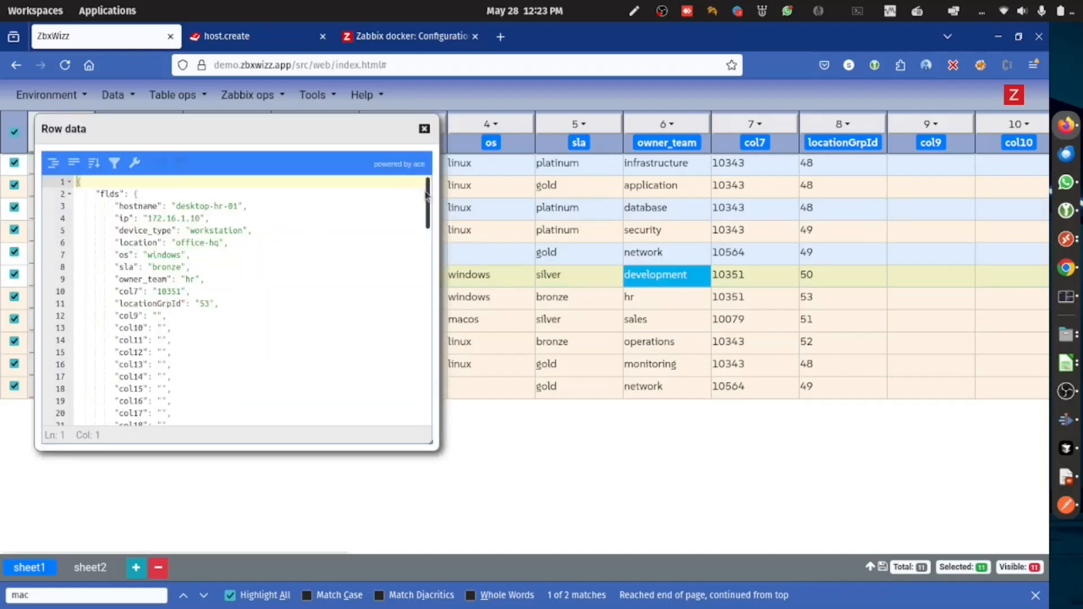
scroll(408, 282, "down", 5)
scroll(407, 282, "down", 10)
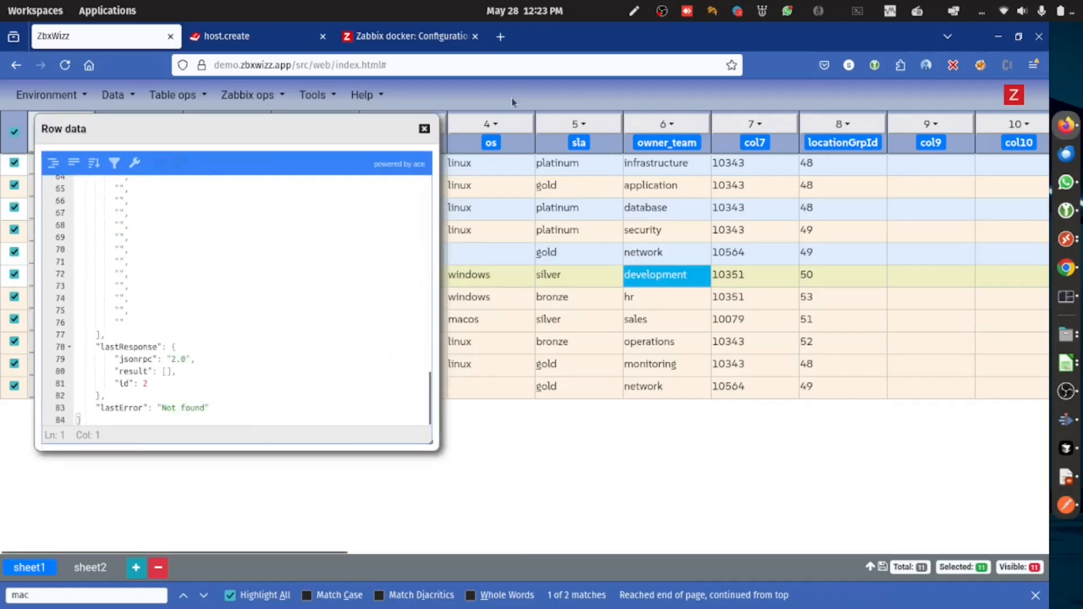
left_click(425, 129)
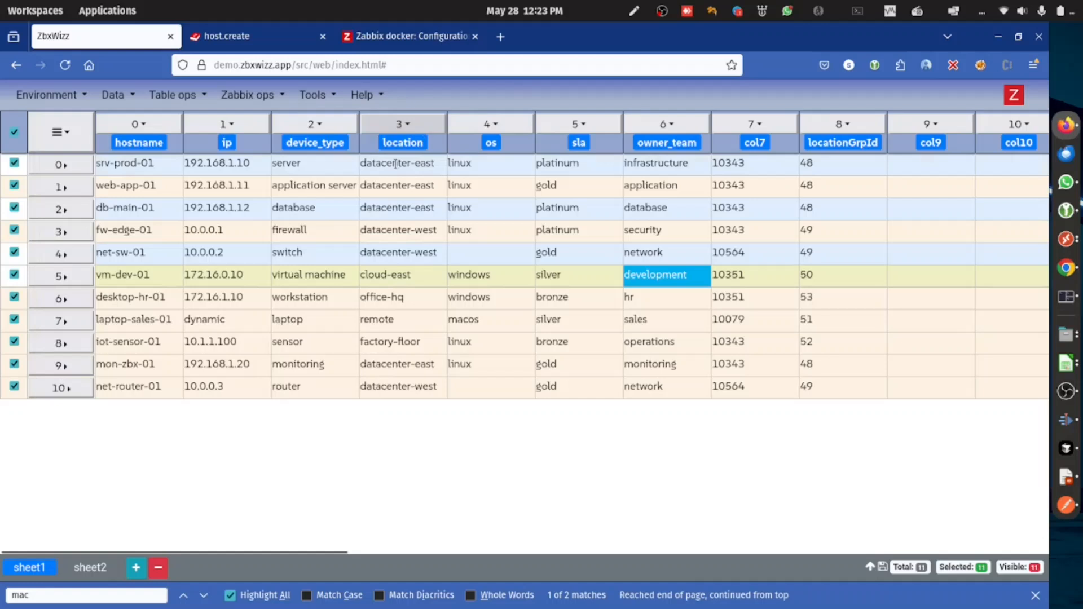
Inspect the row data of net-sw-01, highlight its zbx host group block, and close it
left_click(75, 255)
left_click(136, 271)
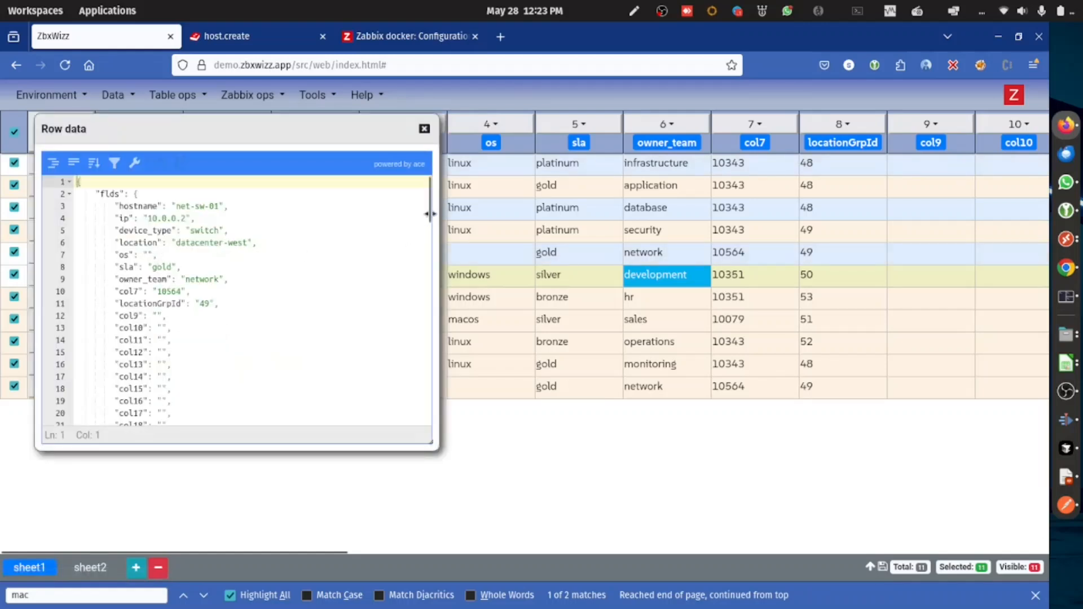
left_click_drag(427, 214, 413, 381)
left_click(425, 129)
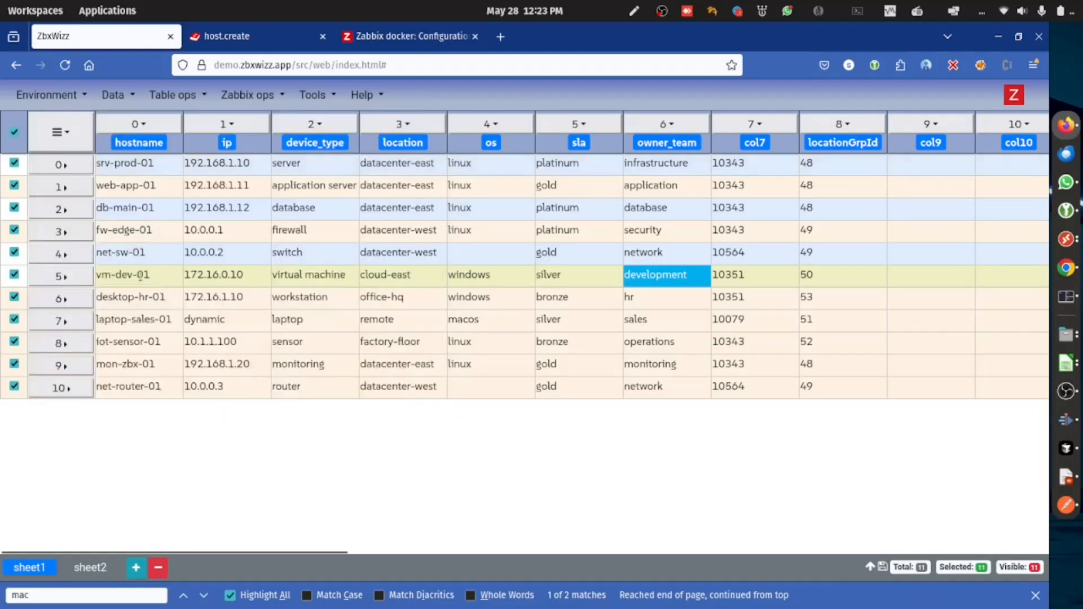
left_click(74, 255)
left_click(137, 262)
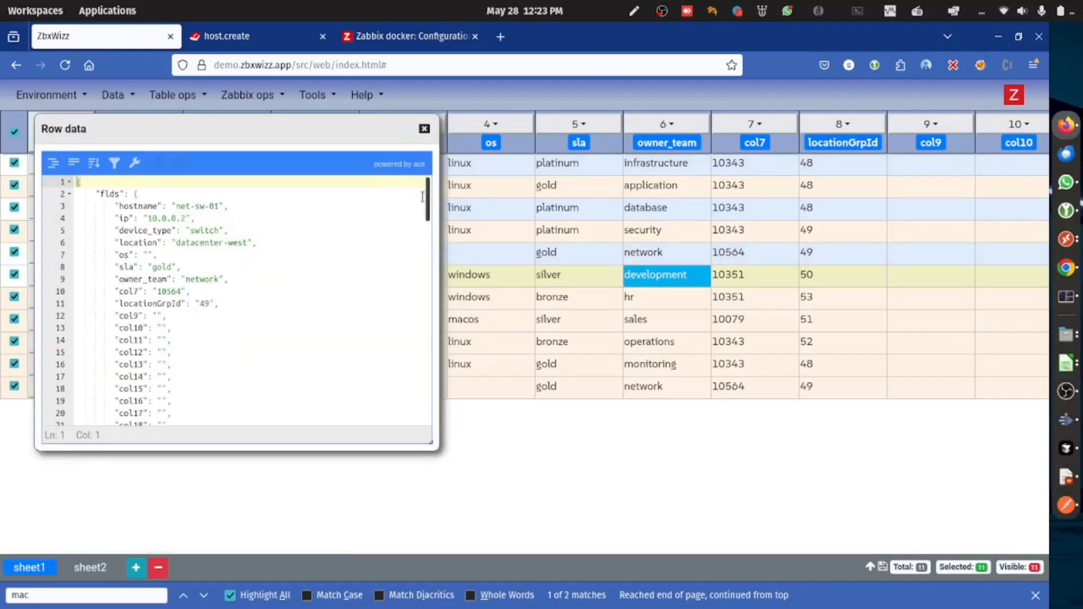
left_click_drag(428, 208, 393, 299)
left_click_drag(118, 299, 340, 345)
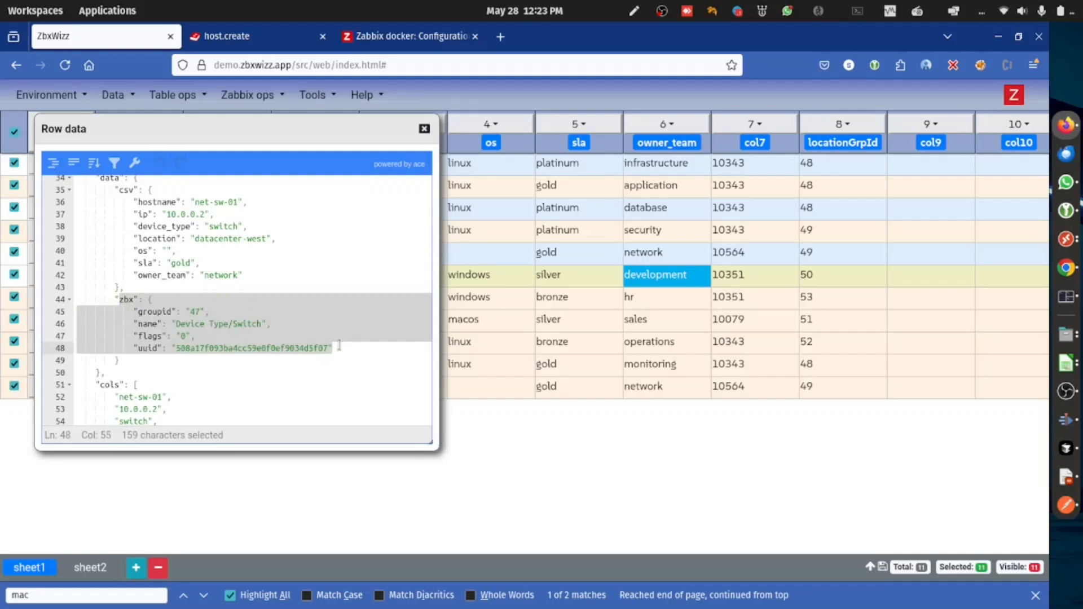
left_click(425, 129)
Transform column col9 with the expression data.zbx.groupid, close the dialog, and deselect all rows
left_click(905, 131)
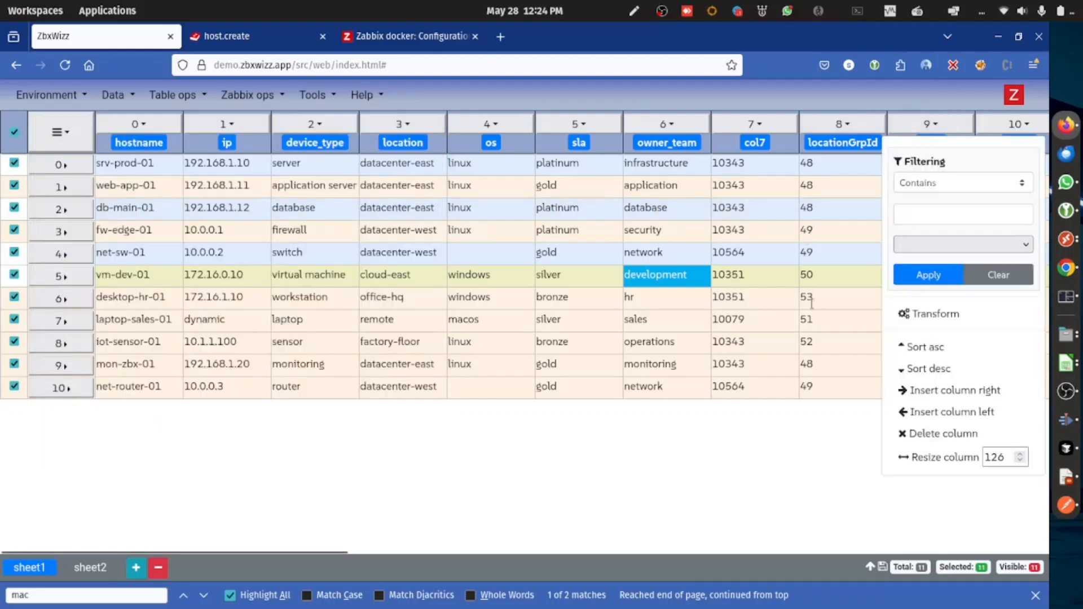
left_click(917, 314)
left_click_drag(411, 151, 298, 140)
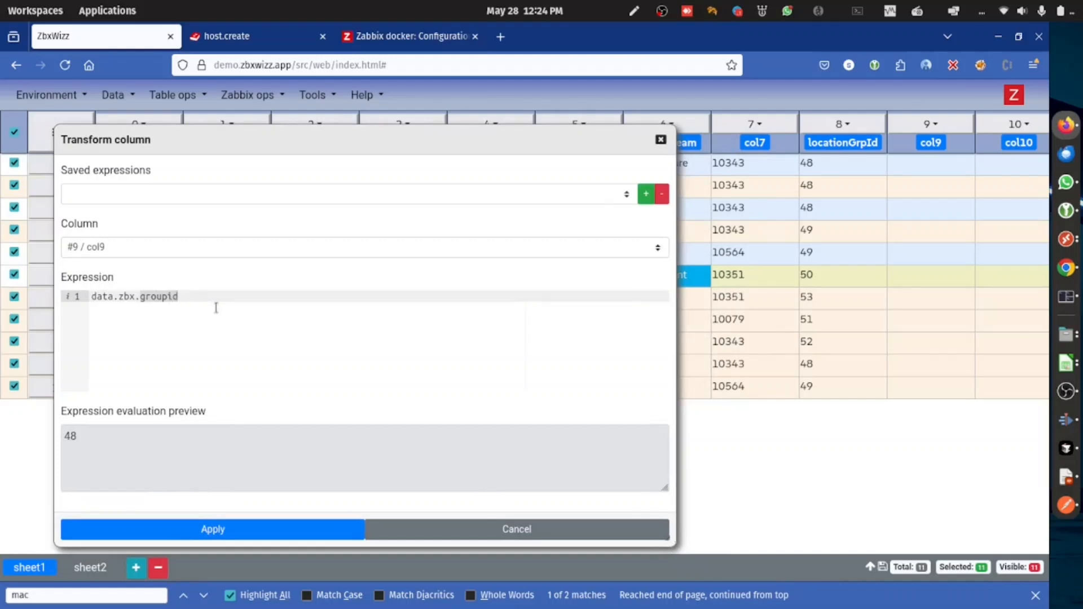
left_click(244, 539)
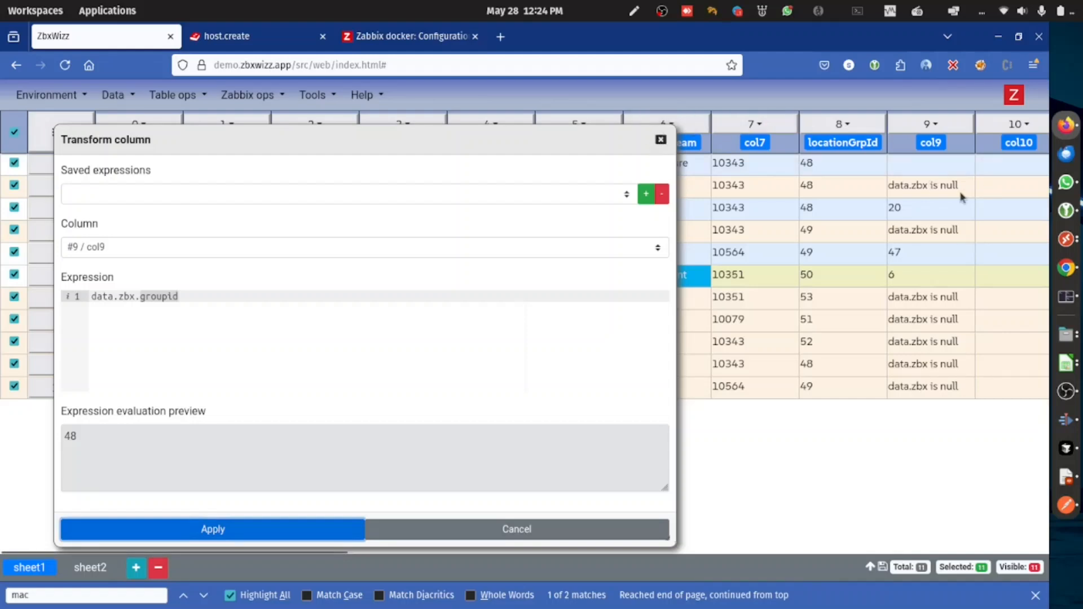
left_click(660, 140)
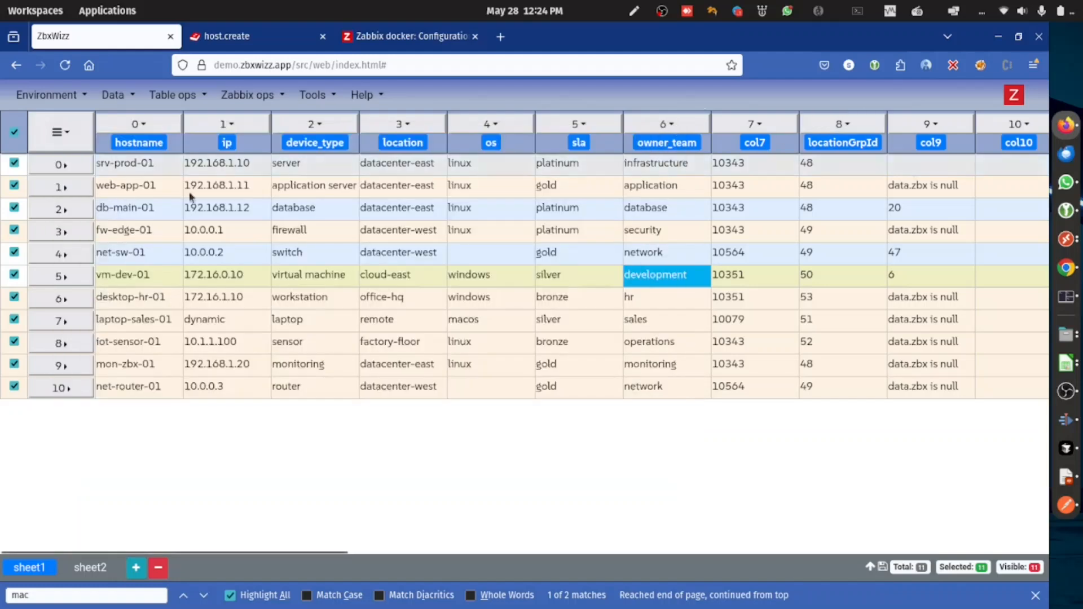
left_click(14, 133)
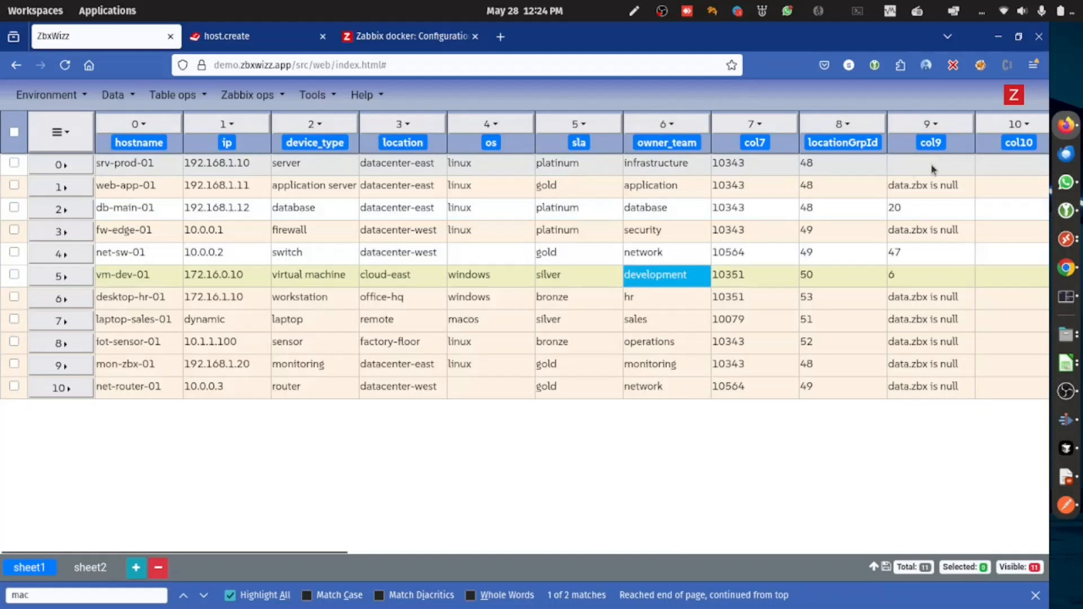
Examine the zbx entries in the row data of srv-prod-01 for the Device Type/Server group ID, and close it
left_click(61, 164)
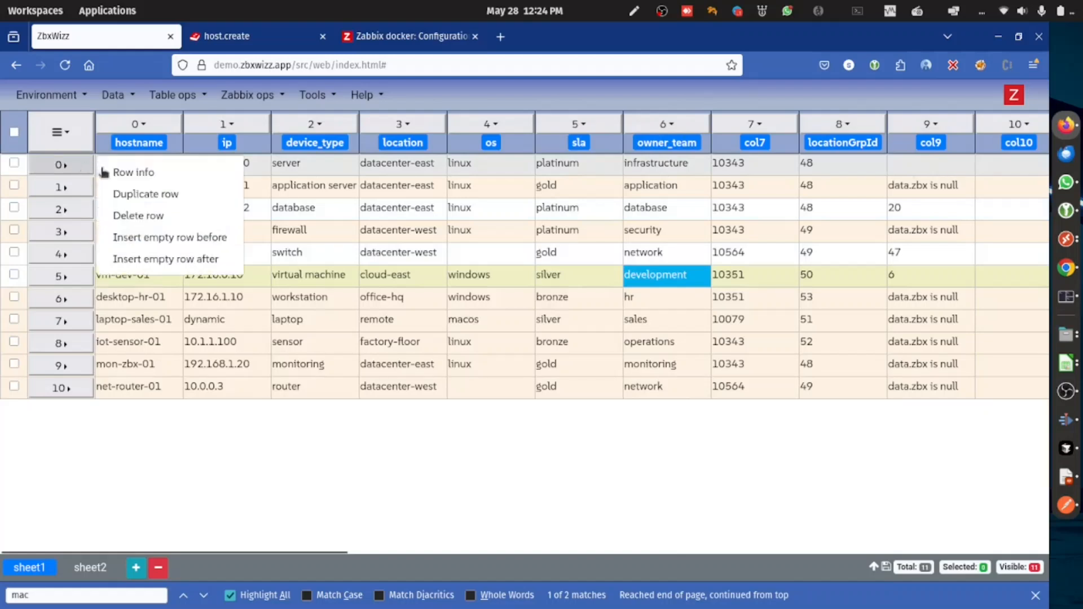
left_click(113, 171)
scroll(383, 220, "down", 5)
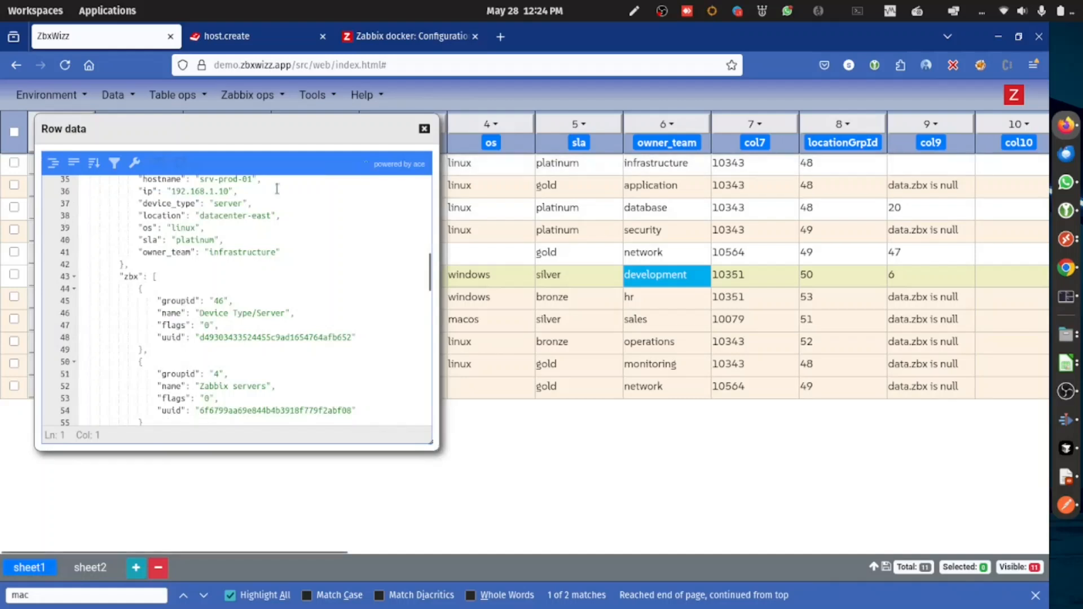
left_click_drag(145, 289, 96, 184)
scroll(357, 356, "down", 1)
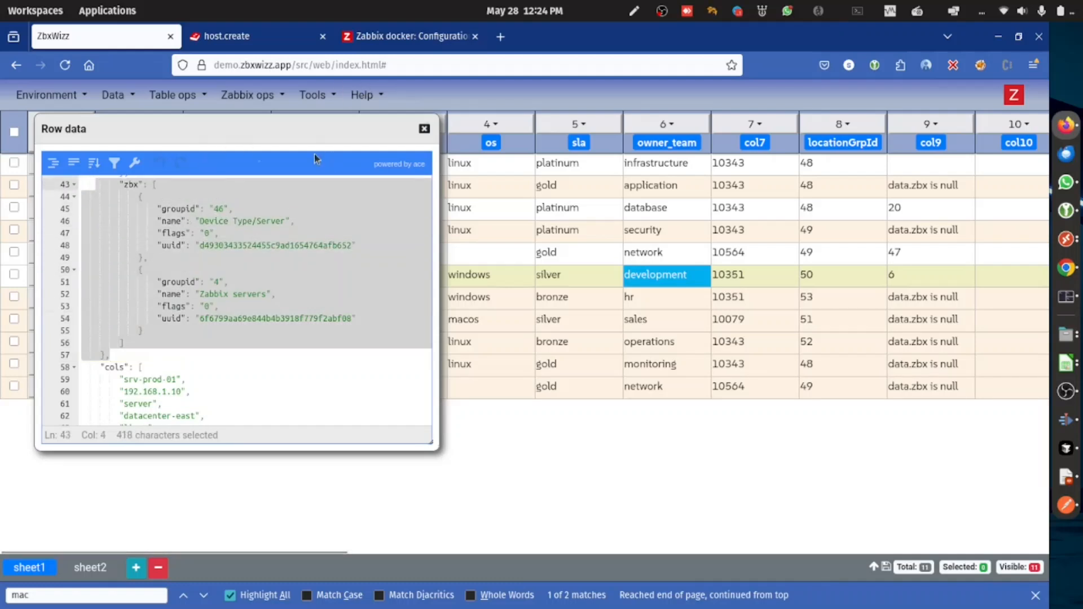
left_click_drag(215, 209, 217, 208)
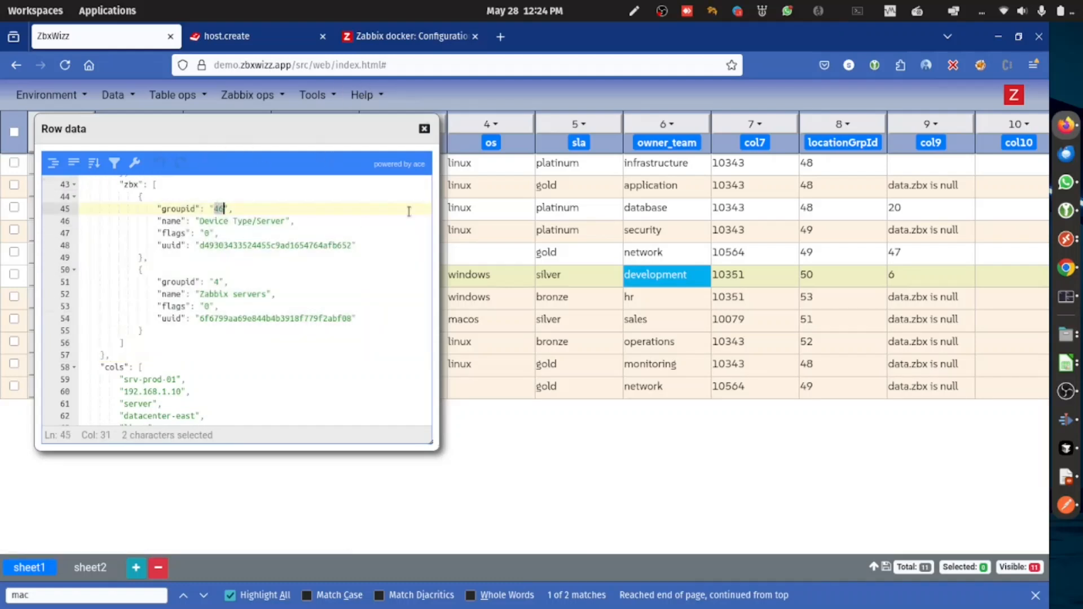
left_click(424, 128)
Enter 46 as the col9 value for srv-prod-01
double_click(936, 162)
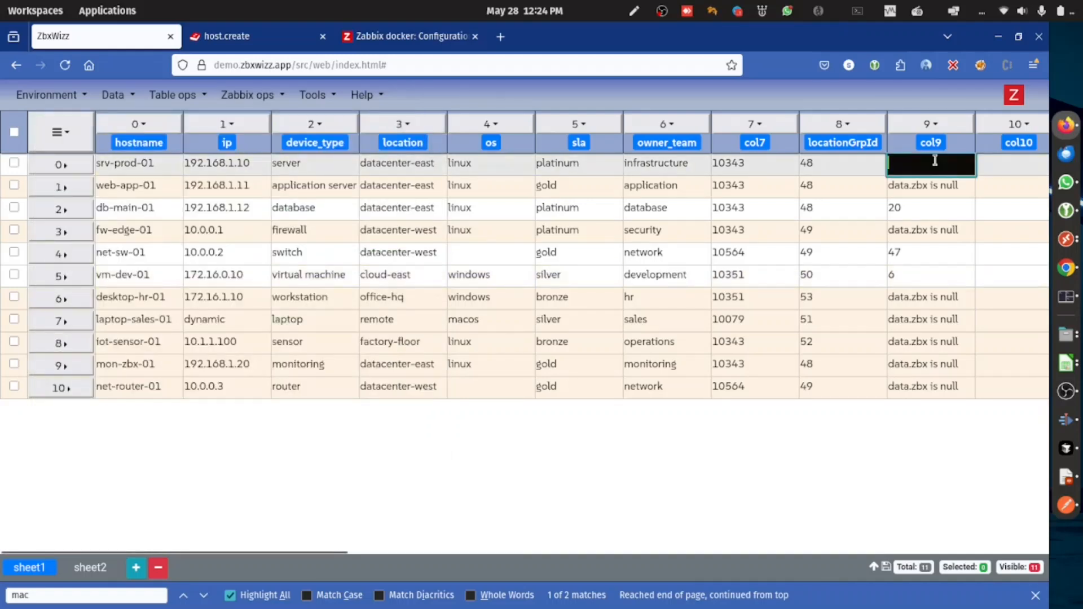
type("46")
key("Return")
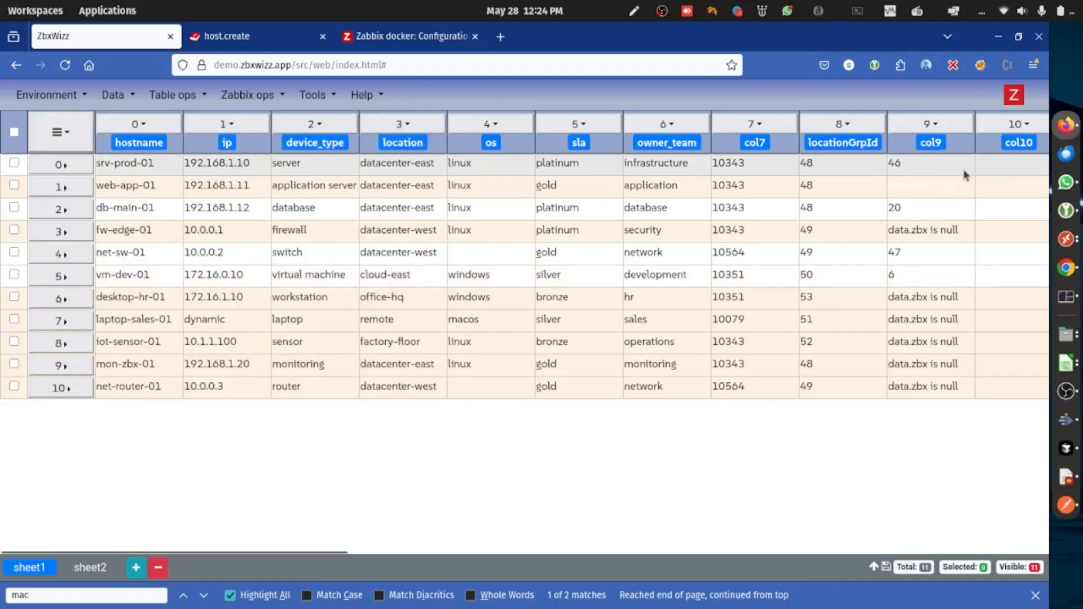
left_click(905, 262)
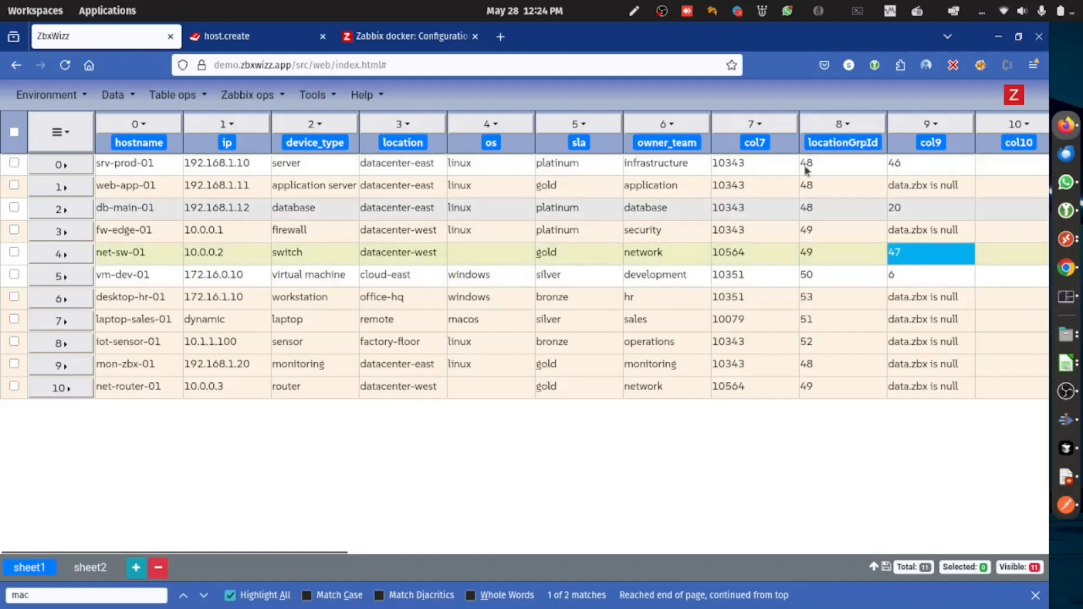
Rename column col9 to devTypeGrpId
double_click(931, 144)
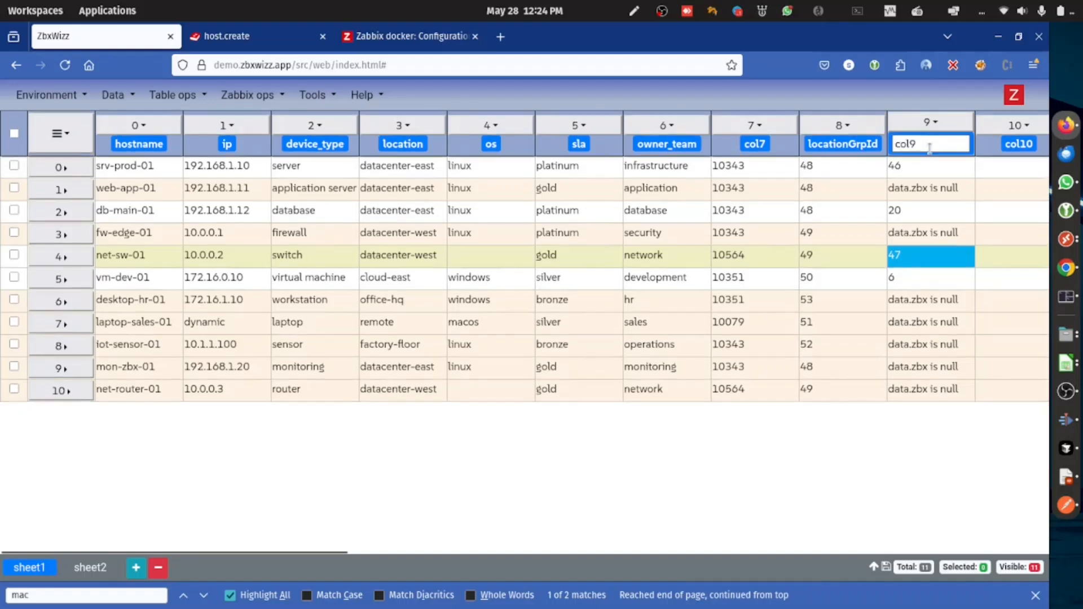
type("devTypeGrpId")
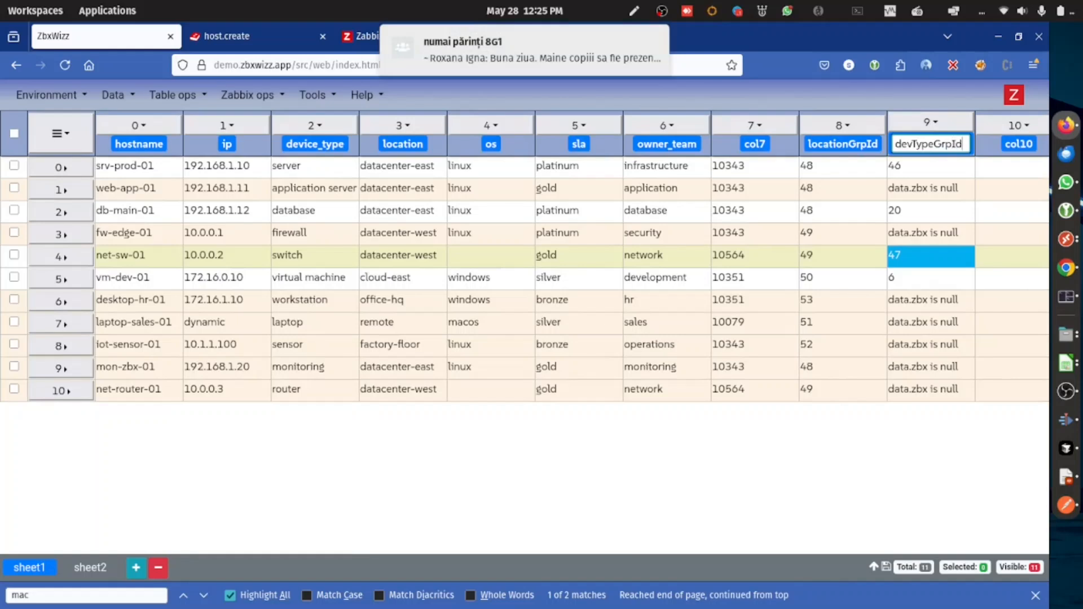
key("Return")
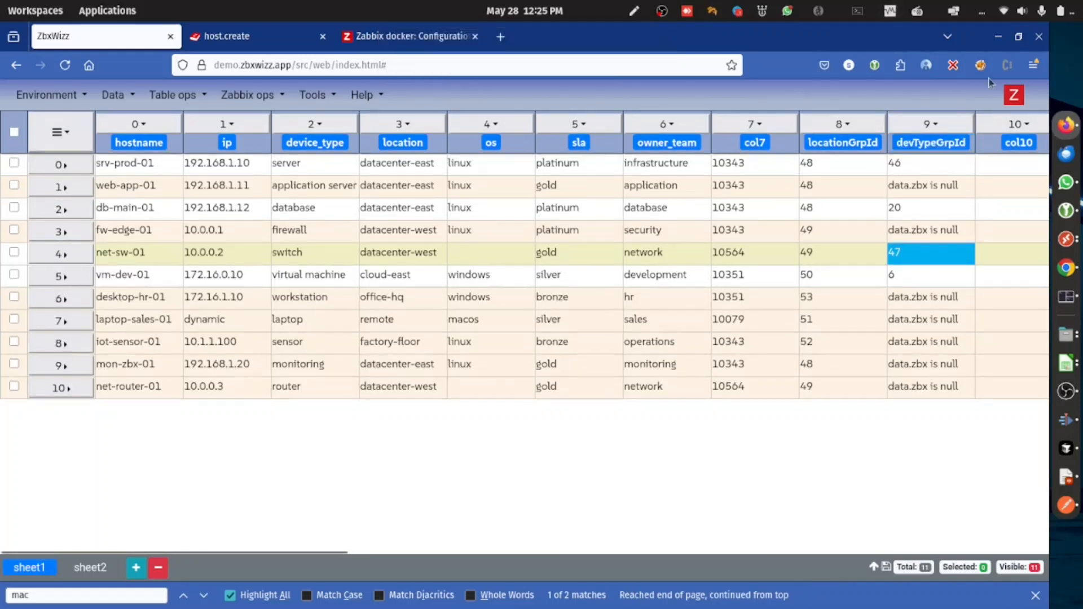
Filter the devTypeGrpId column to the value "data.zbx is null" and select all filtered rows
left_click(930, 124)
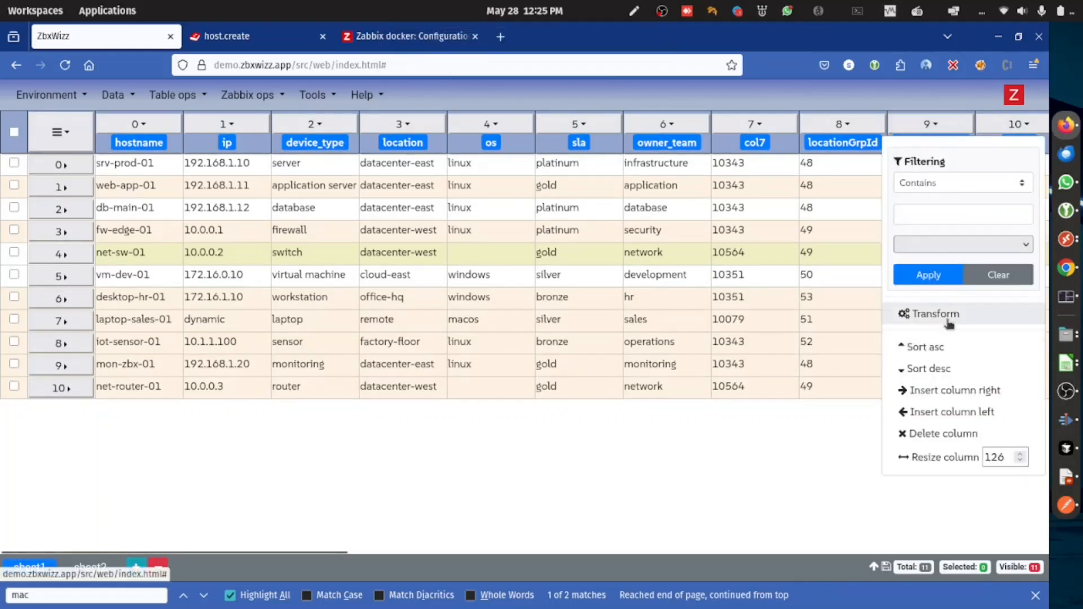
left_click(968, 245)
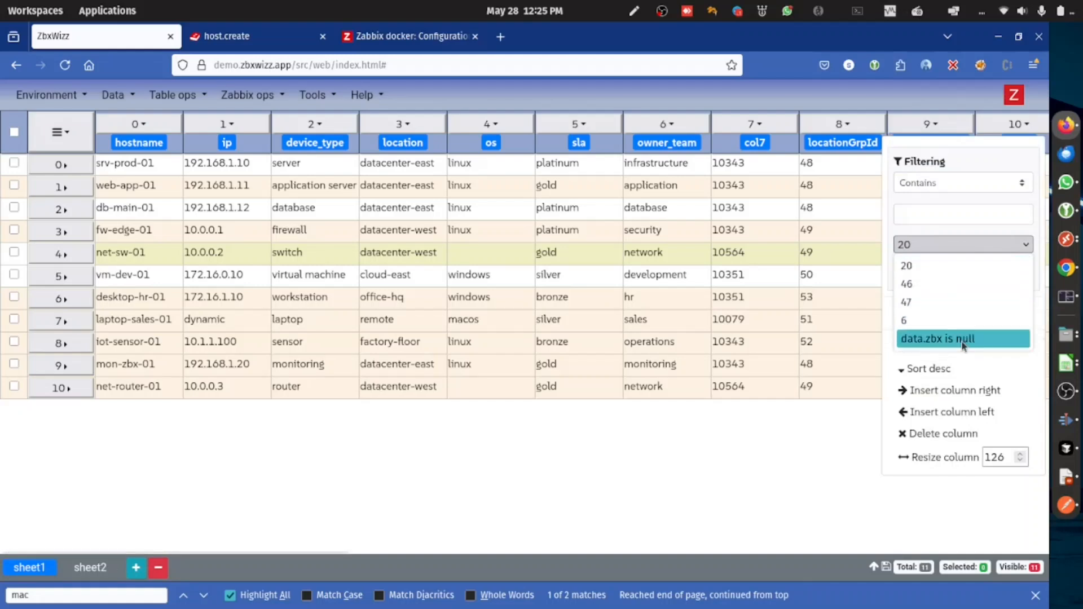
left_click(965, 339)
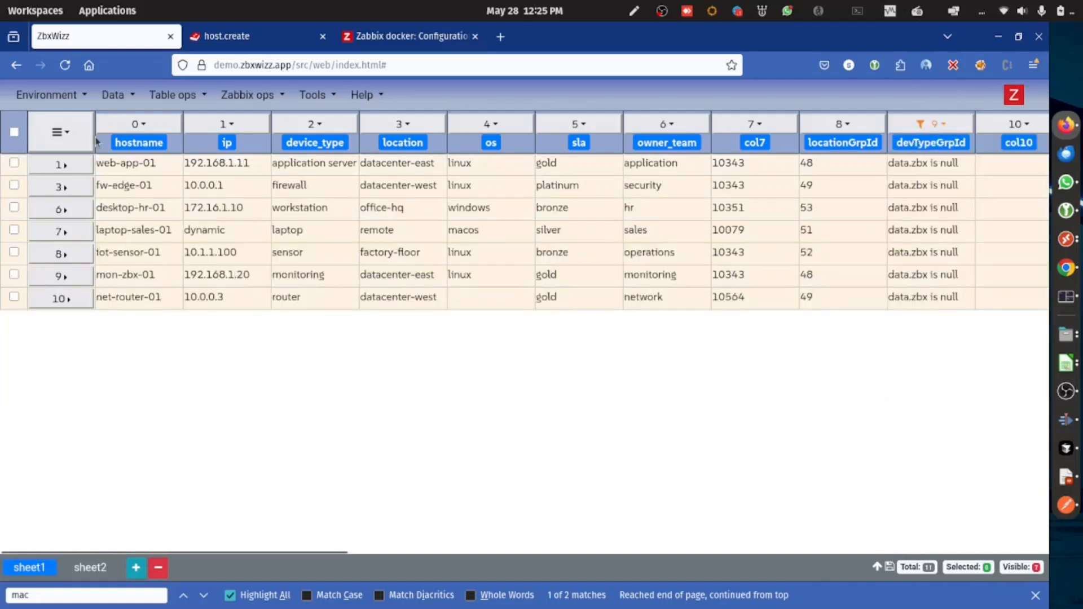
left_click(15, 133)
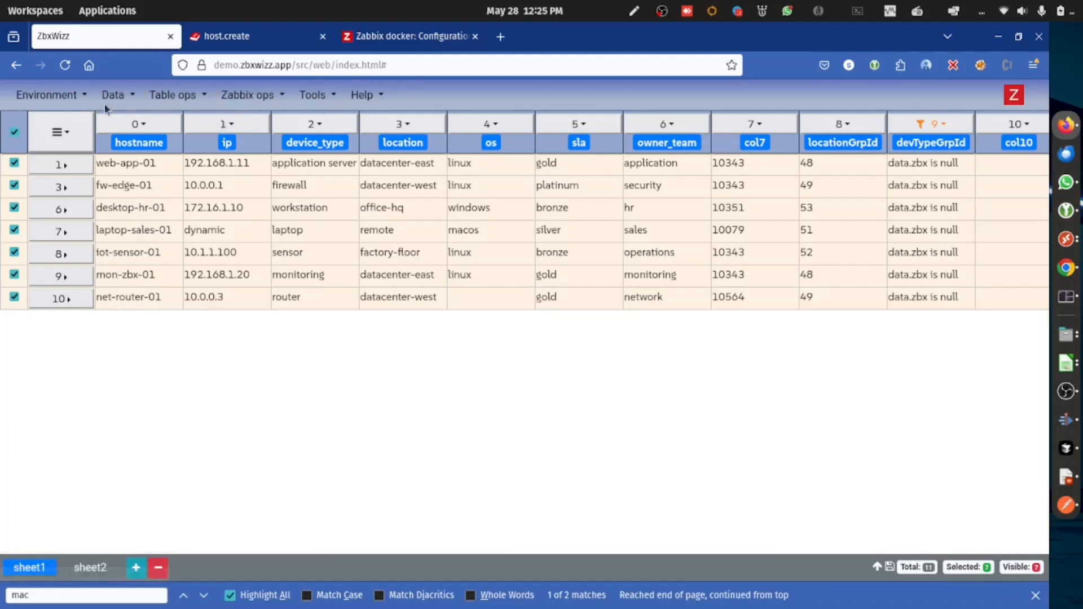
Push a hostgroup create request named "Device Type/${_device_type}" to Zabbix for the selected rows and confirm its execution
left_click(252, 95)
left_click(275, 150)
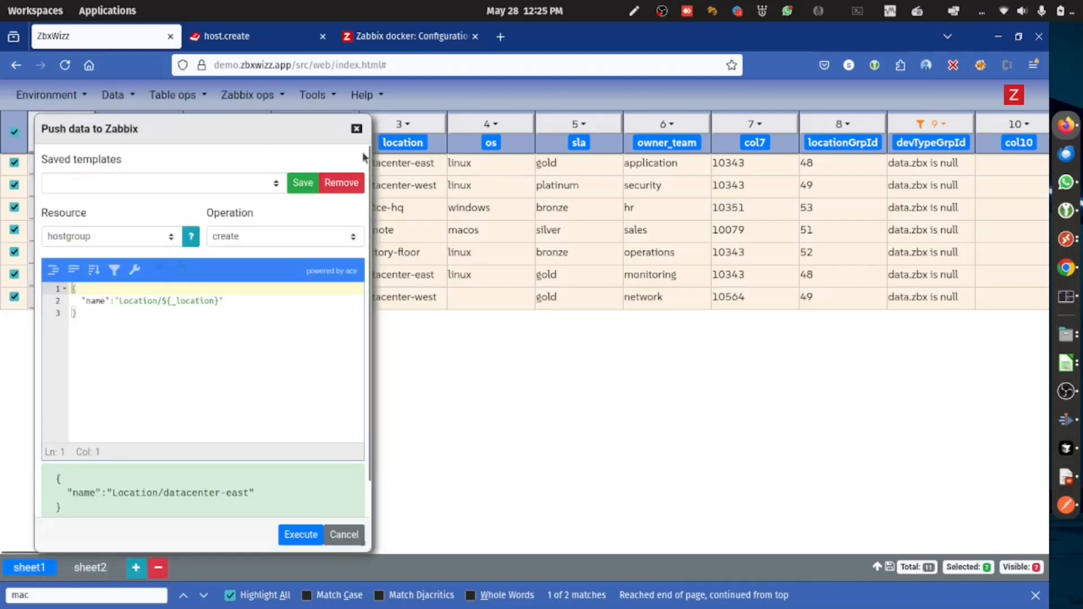
left_click_drag(158, 302, 120, 301)
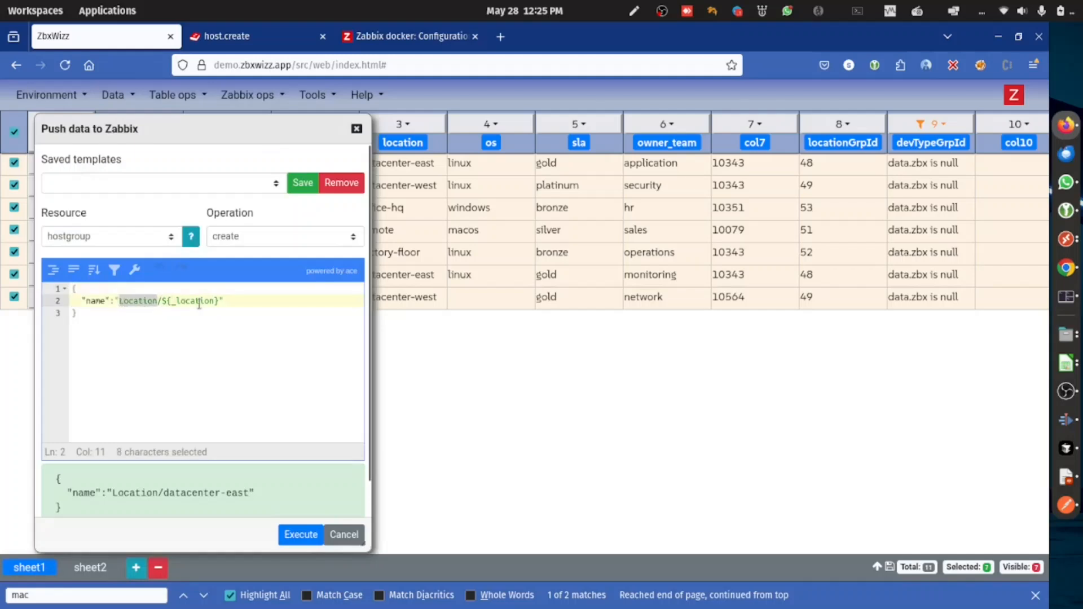
type("Device T")
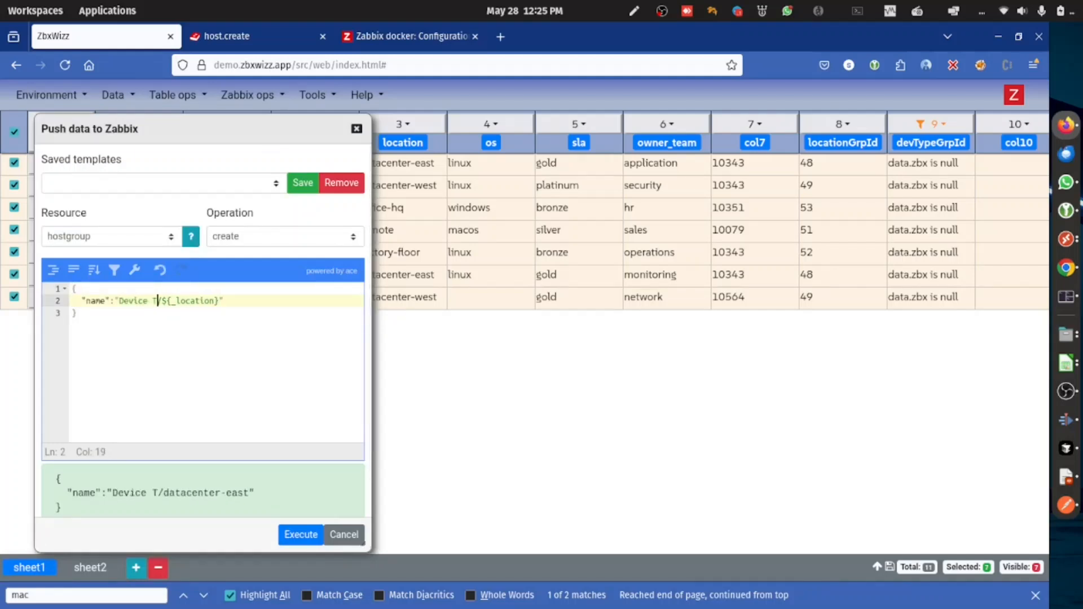
type("ype")
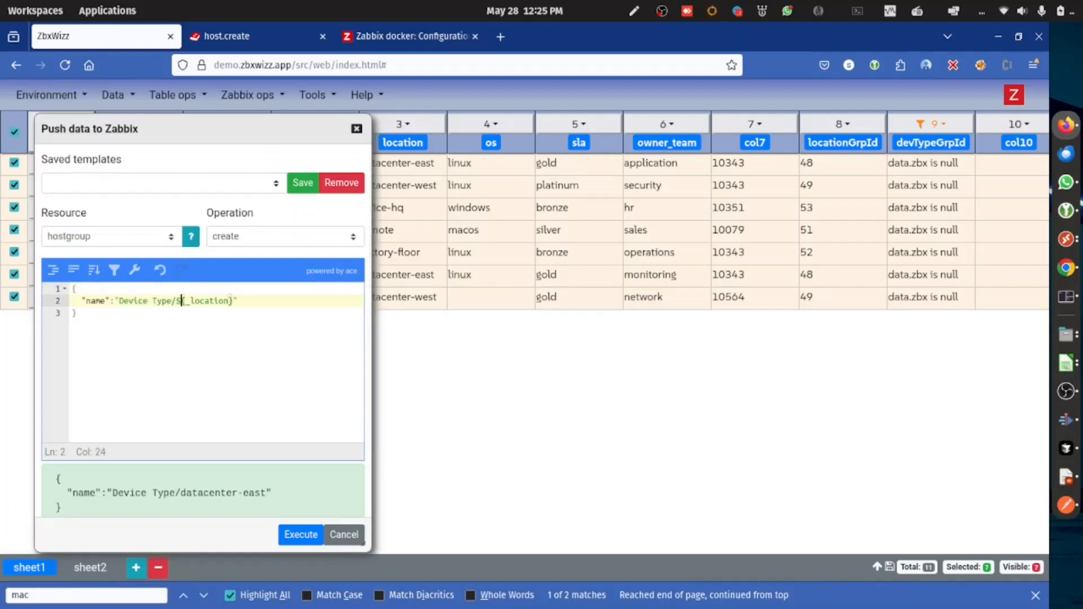
left_click_drag(191, 301, 230, 300)
type("device_")
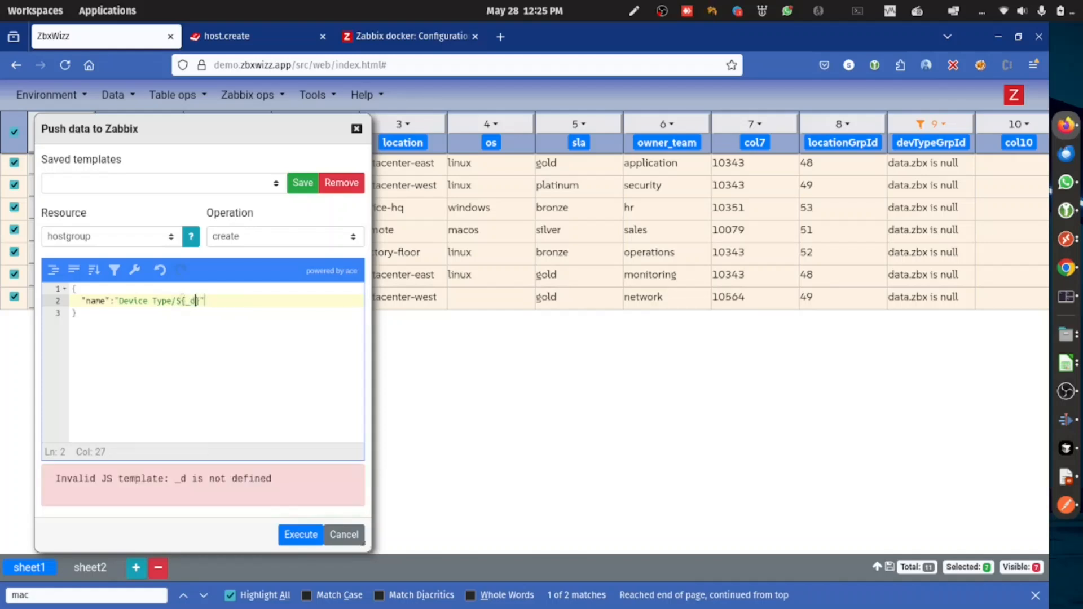
type("type")
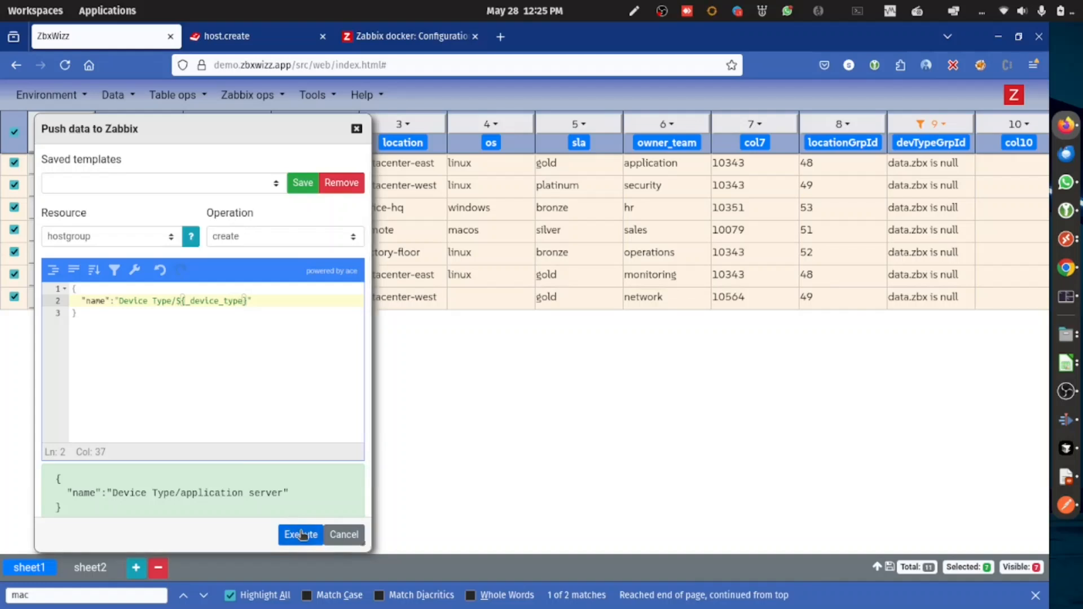
left_click(303, 534)
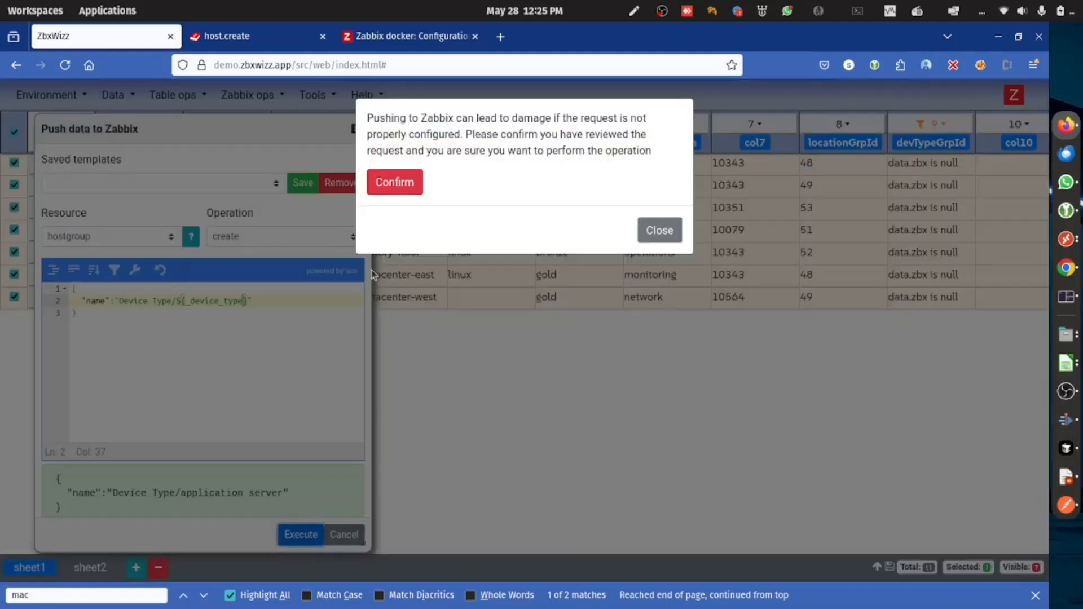
left_click(393, 183)
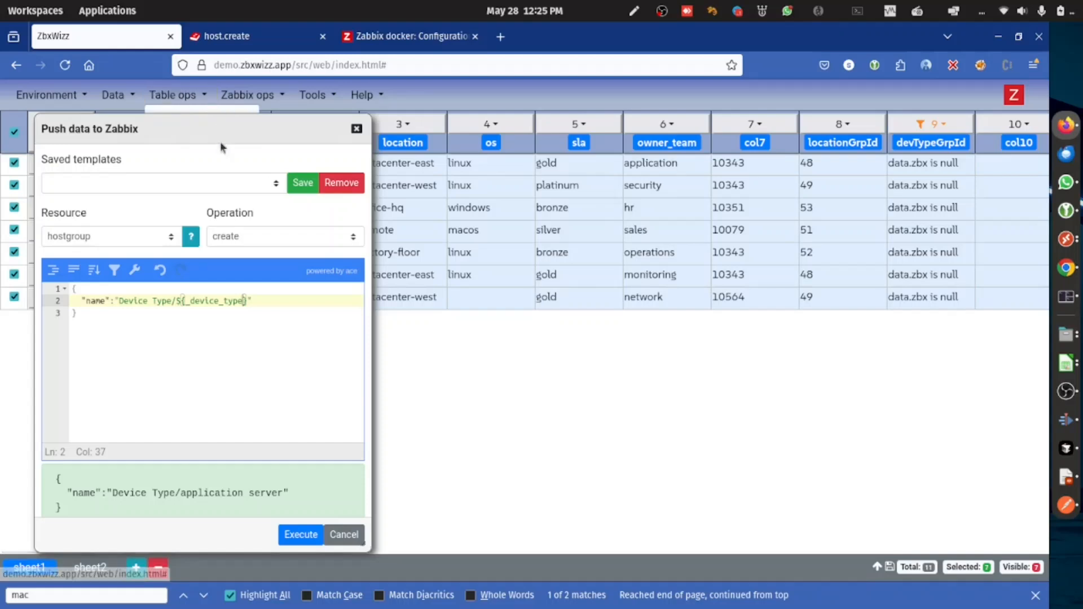
left_click(186, 94)
left_click(228, 96)
left_click(232, 119)
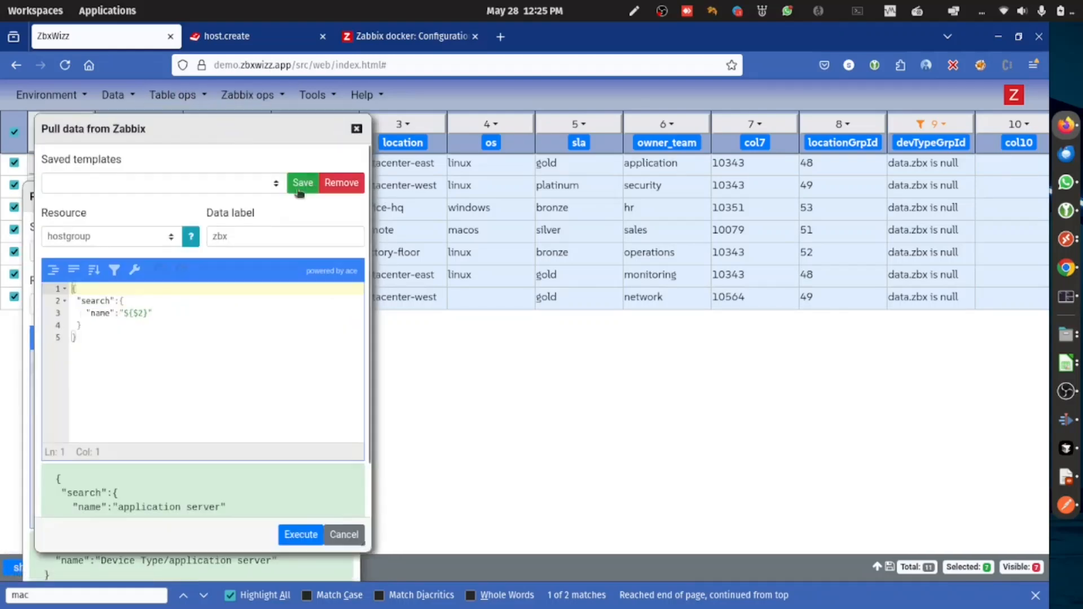
left_click(96, 314)
left_click_drag(96, 314, 184, 314)
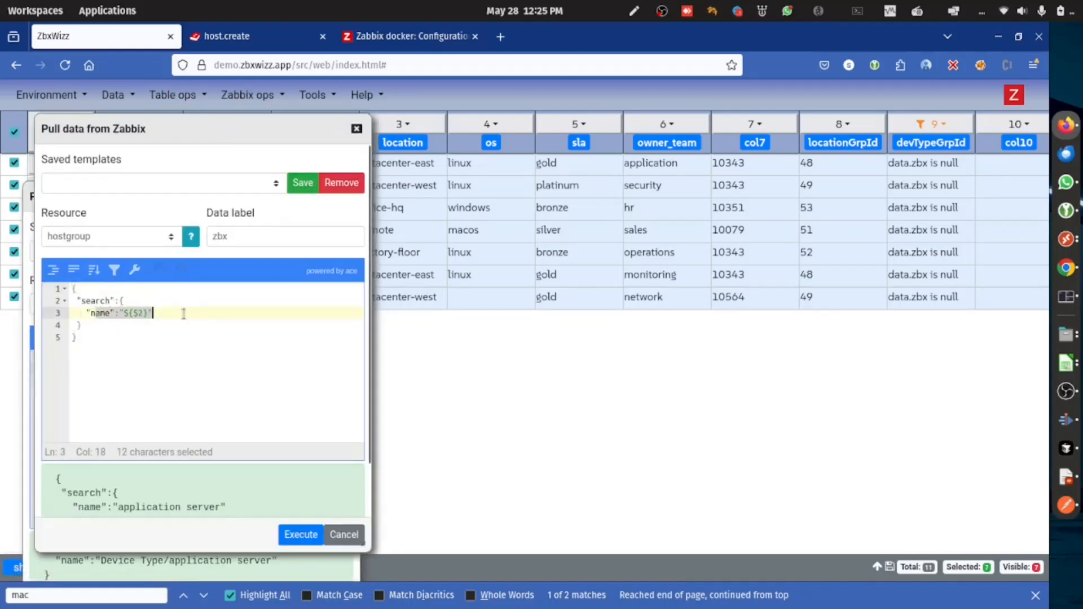
left_click(357, 128)
left_click_drag(277, 197, 481, 141)
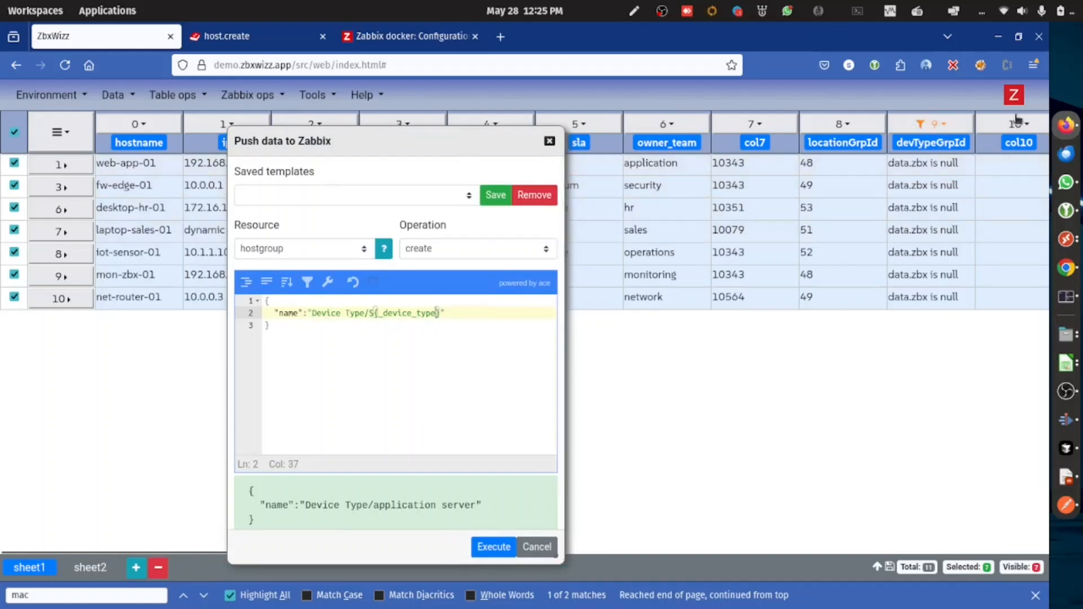
Transform the devTypeGrpId column of the selected rows with the expression lastResponse.result.groupids[0]
left_click(961, 132)
left_click(937, 314)
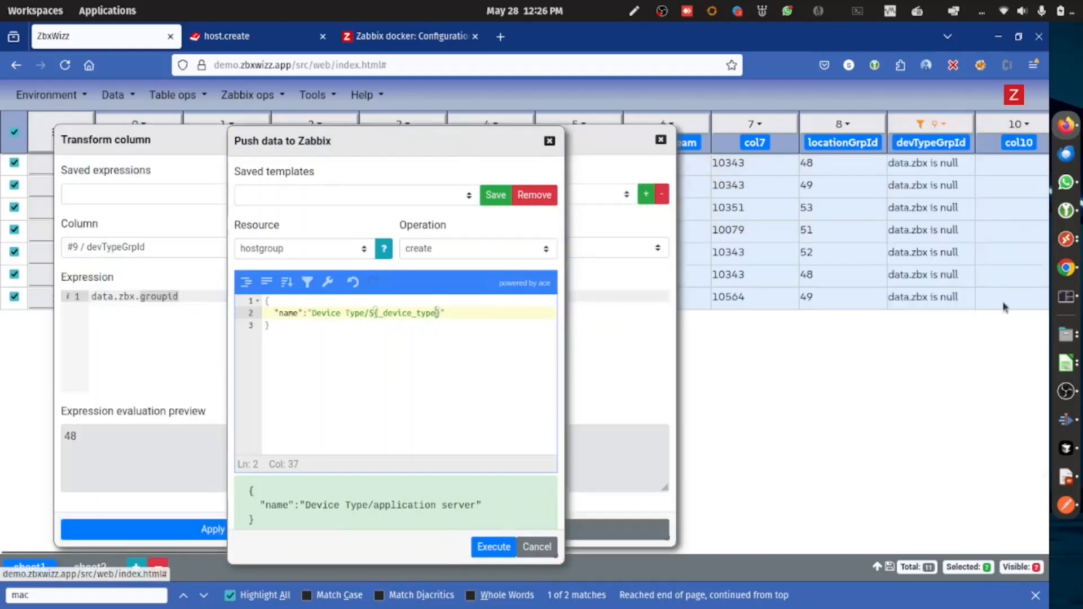
left_click(549, 142)
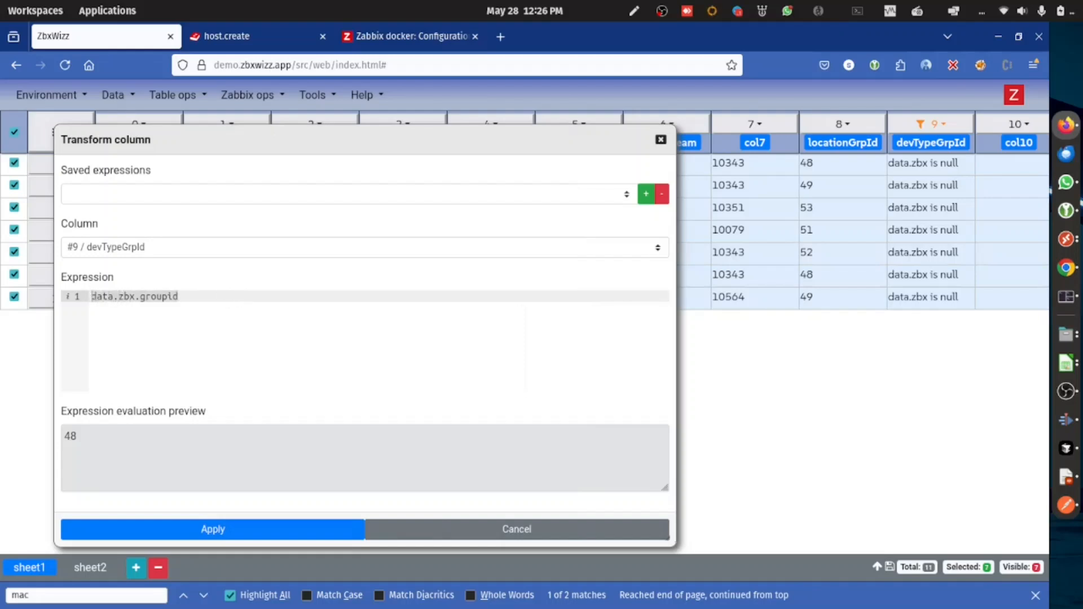
type("lastRespons")
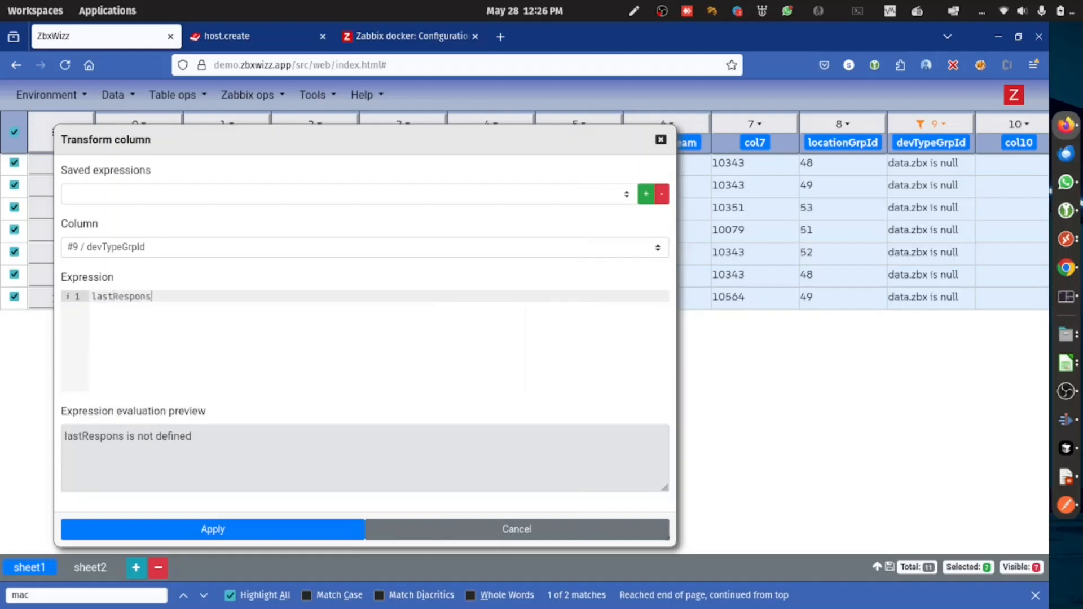
type("e")
type(".")
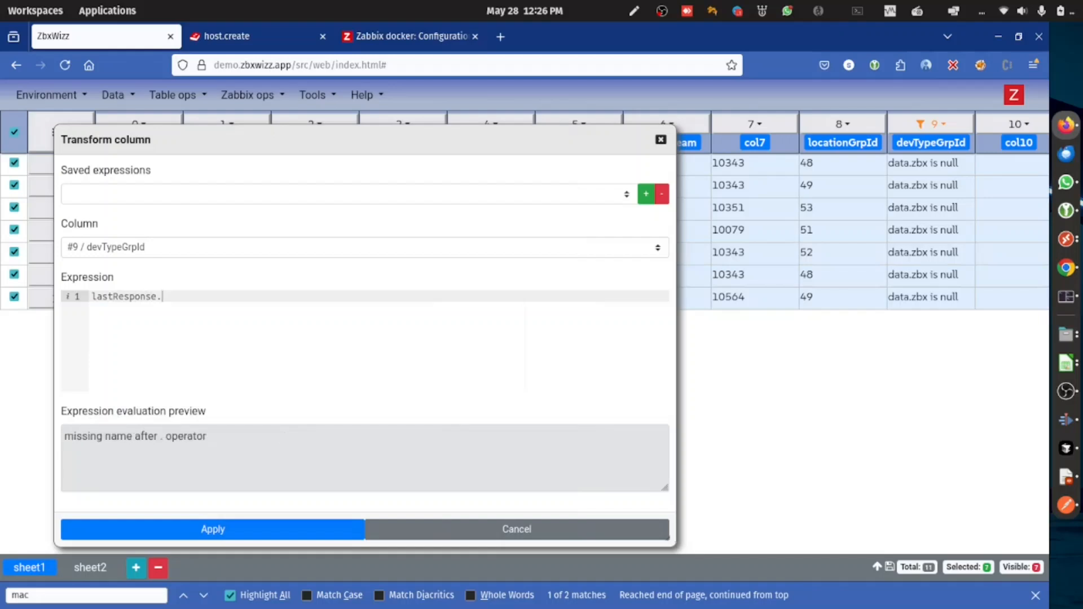
type("result.gro")
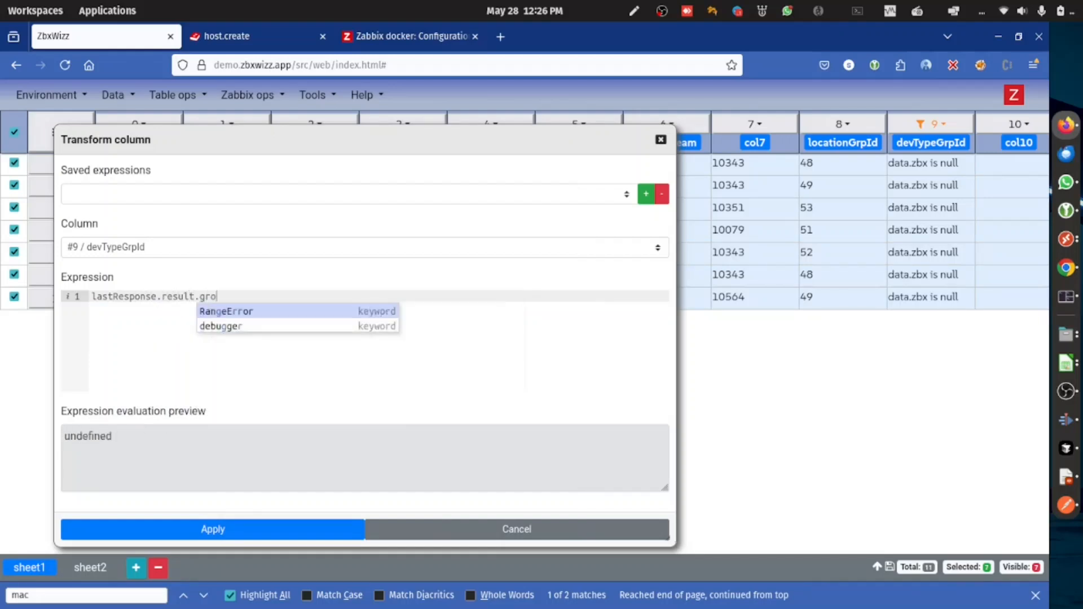
type("upid")
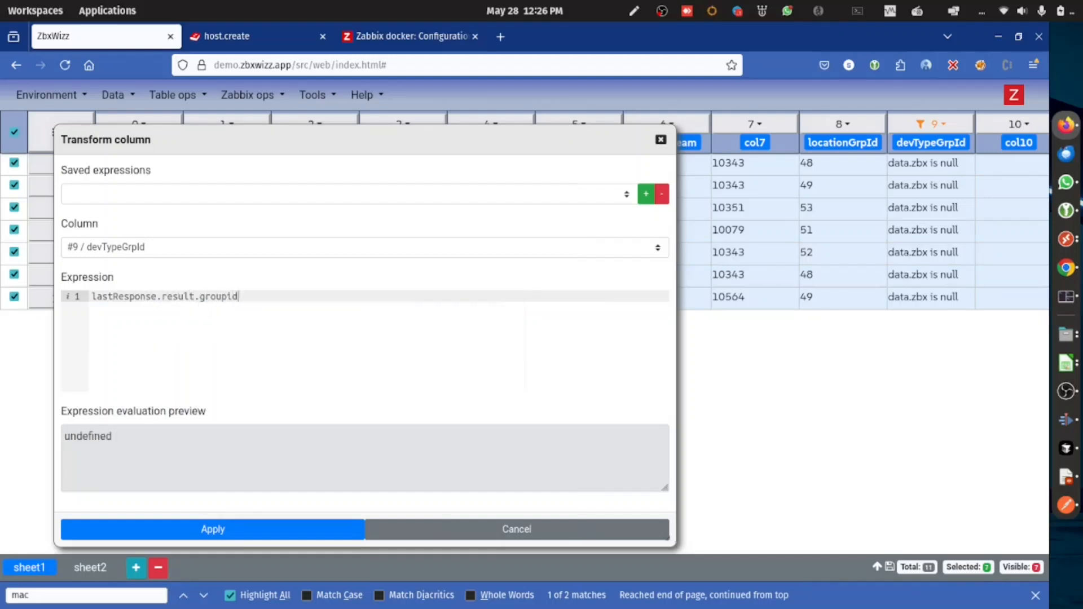
type("s[0")
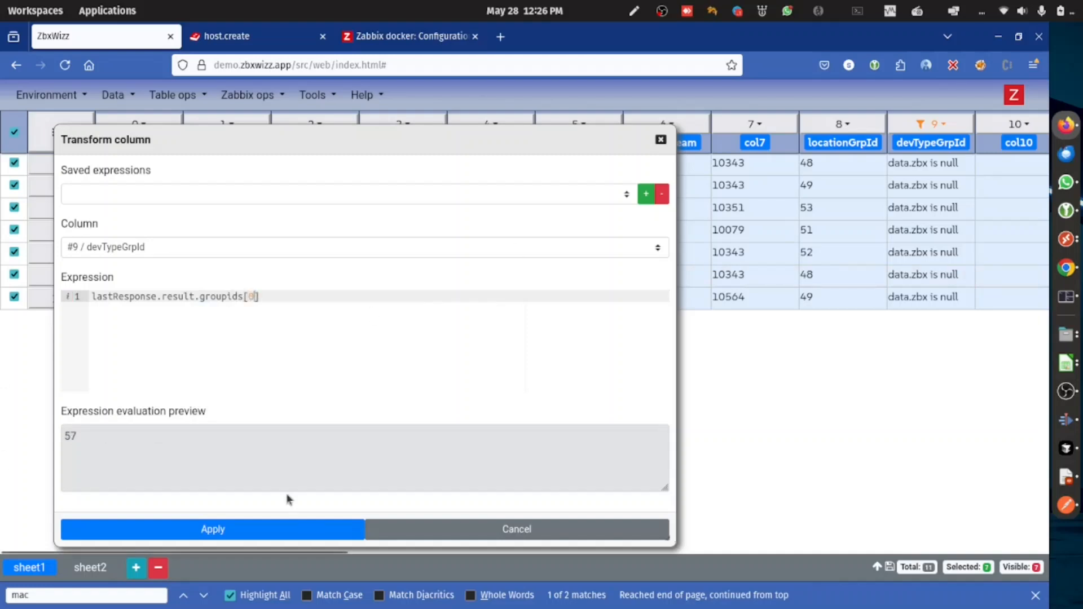
left_click(294, 528)
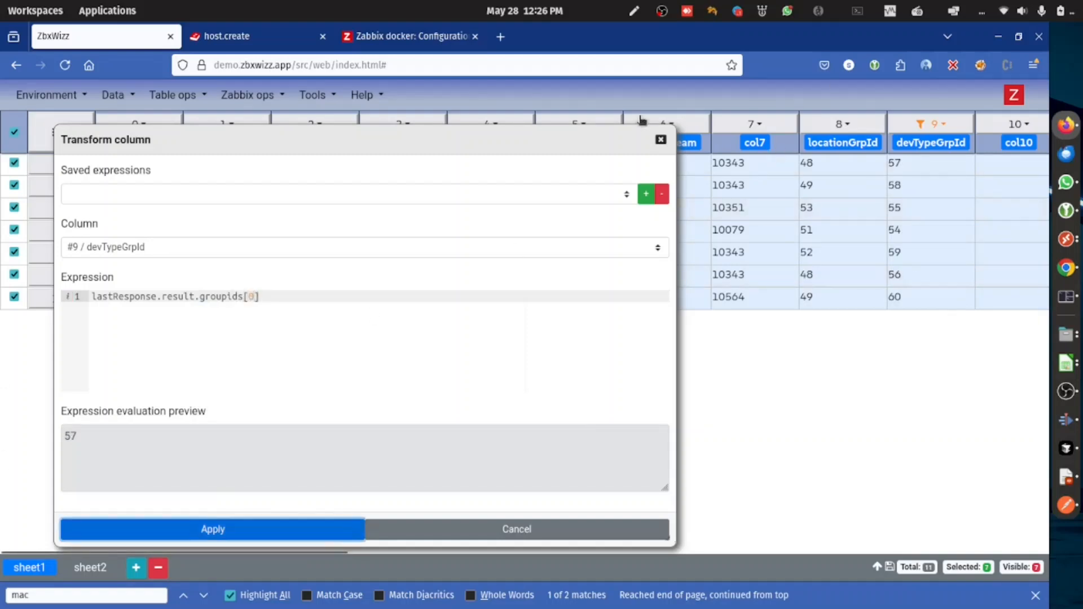
left_click(663, 139)
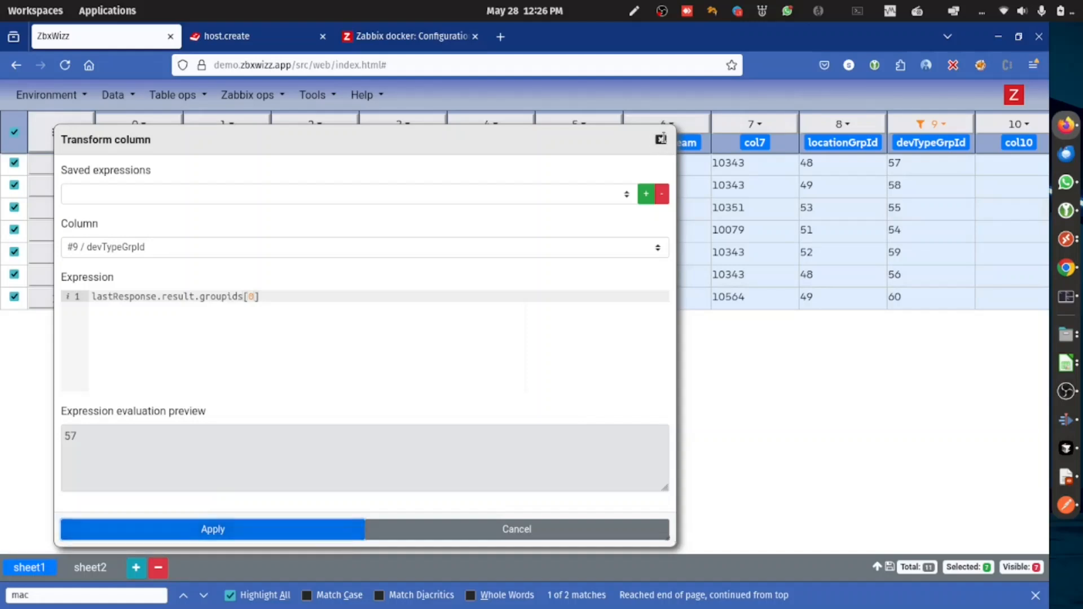
Clear the filter on the devTypeGrpId column and select all rows of the sheet
left_click(965, 131)
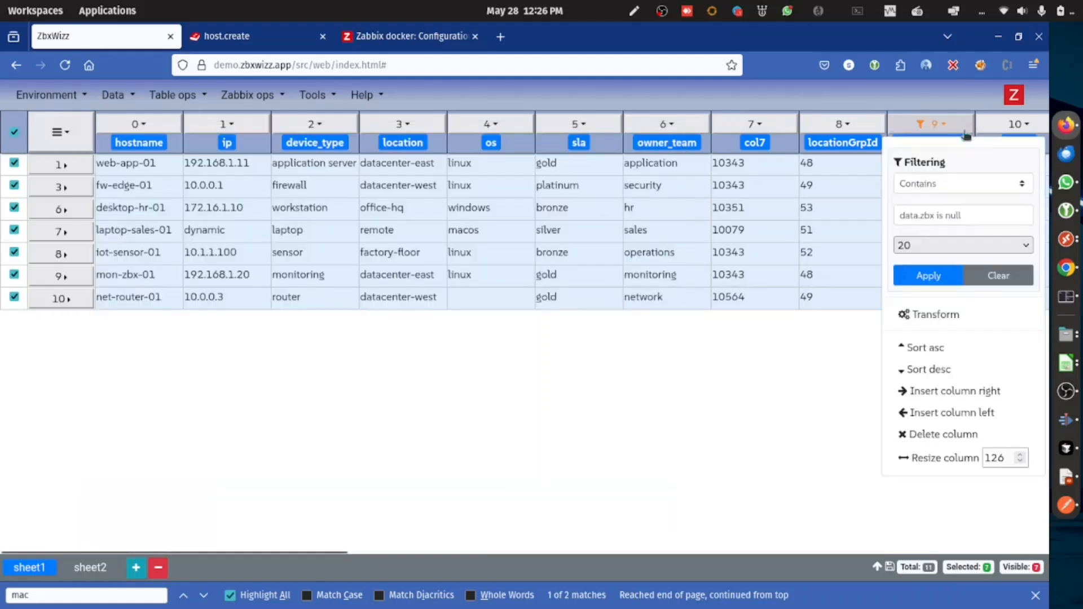
left_click(1008, 276)
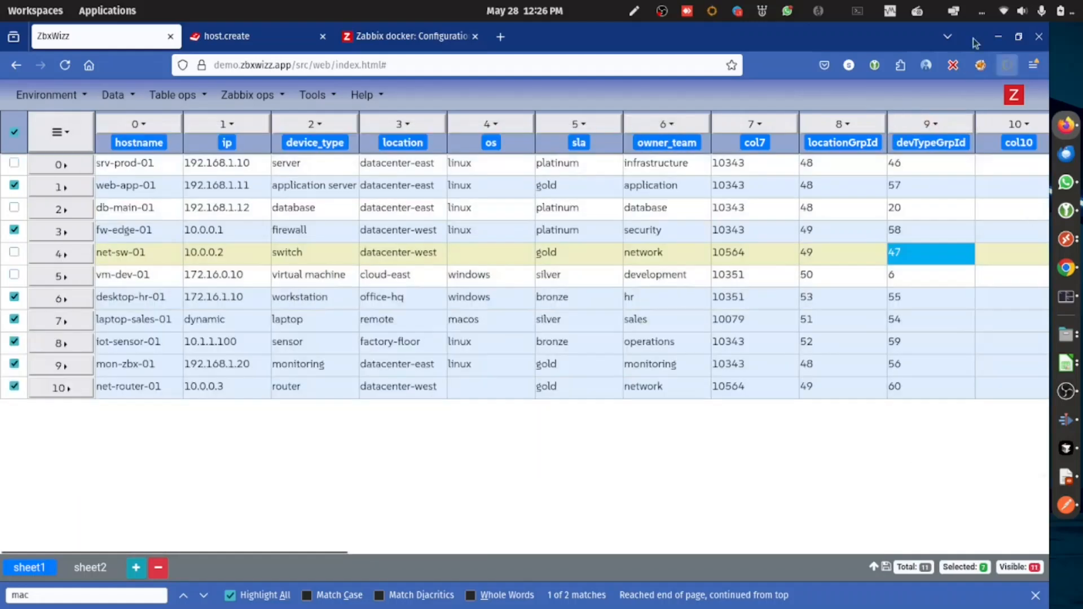
left_click(13, 132)
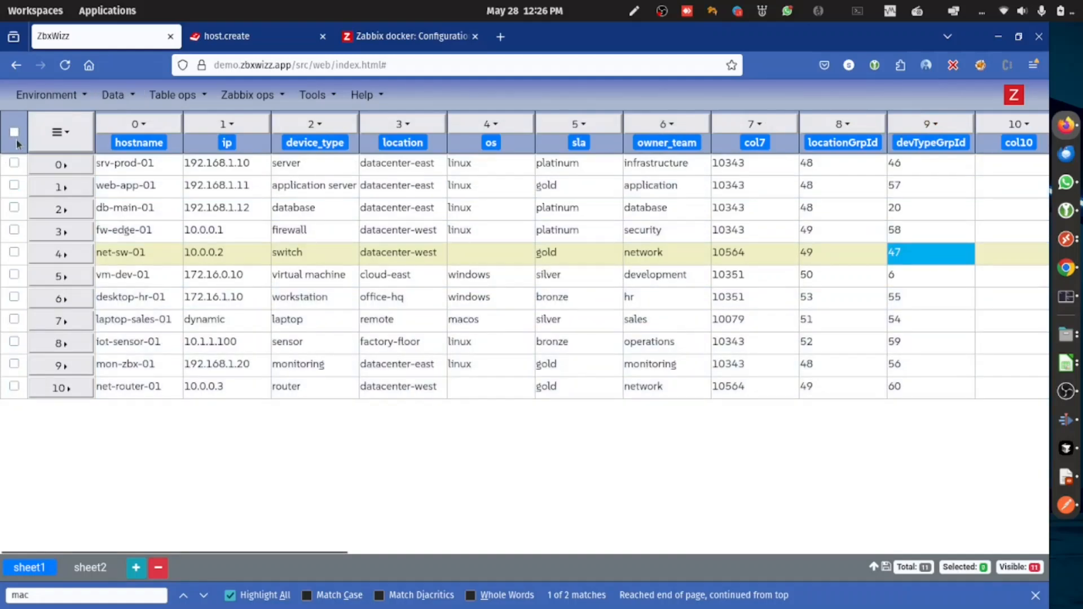
left_click(14, 133)
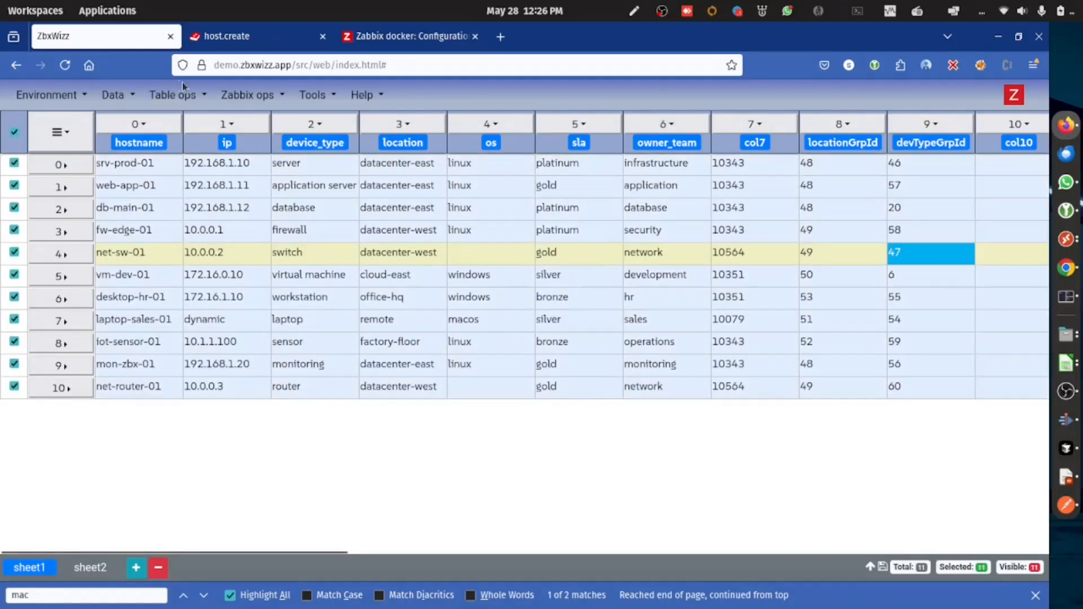
Start a push to Zabbix for the selected rows and load the saved template "incomplete host create"
left_click(239, 95)
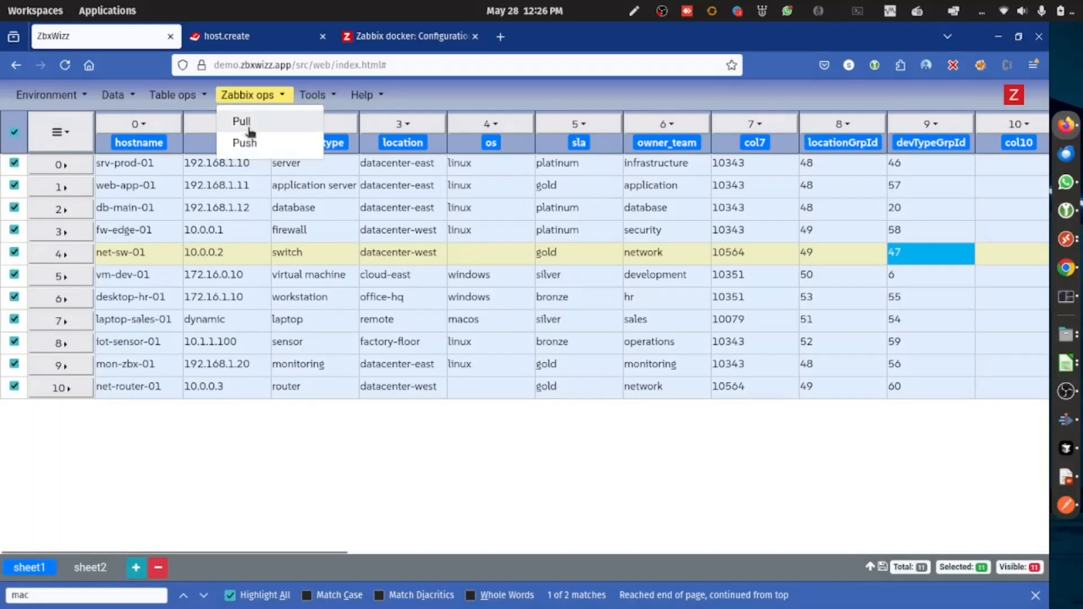
left_click(244, 143)
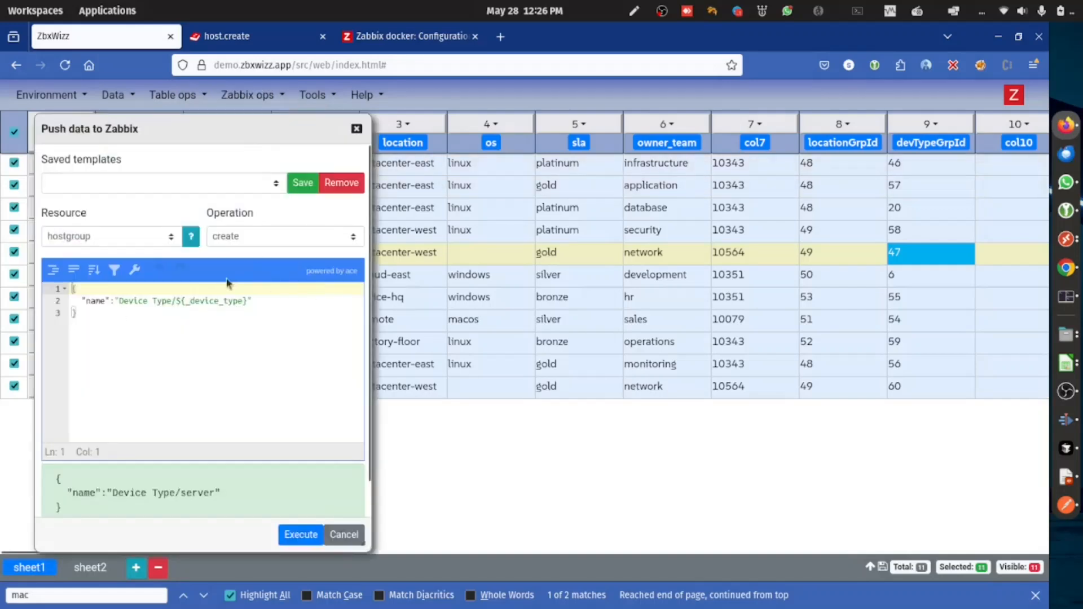
left_click(152, 186)
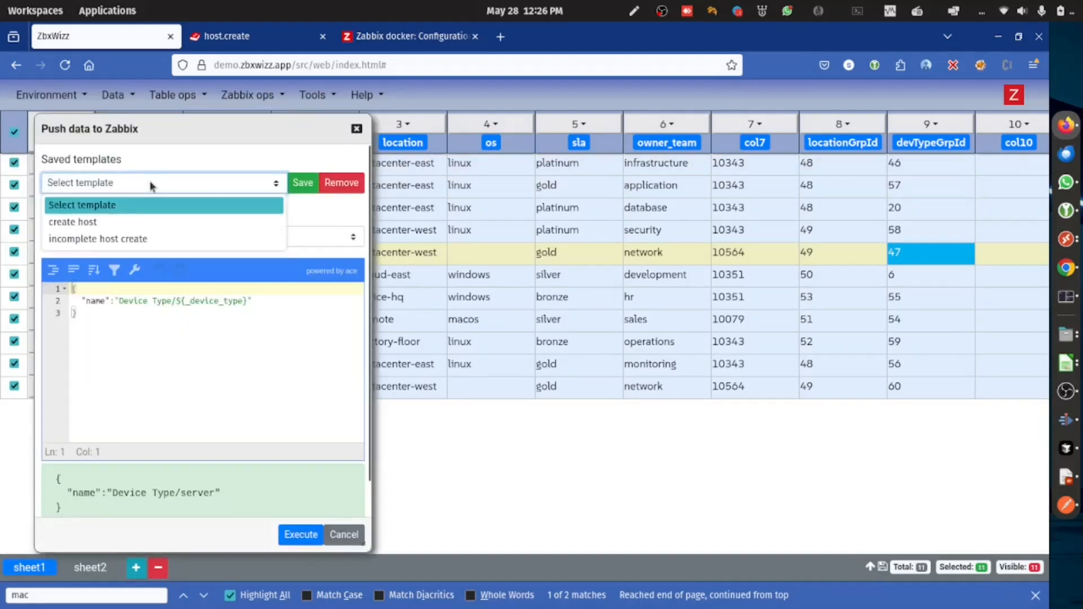
left_click(113, 236)
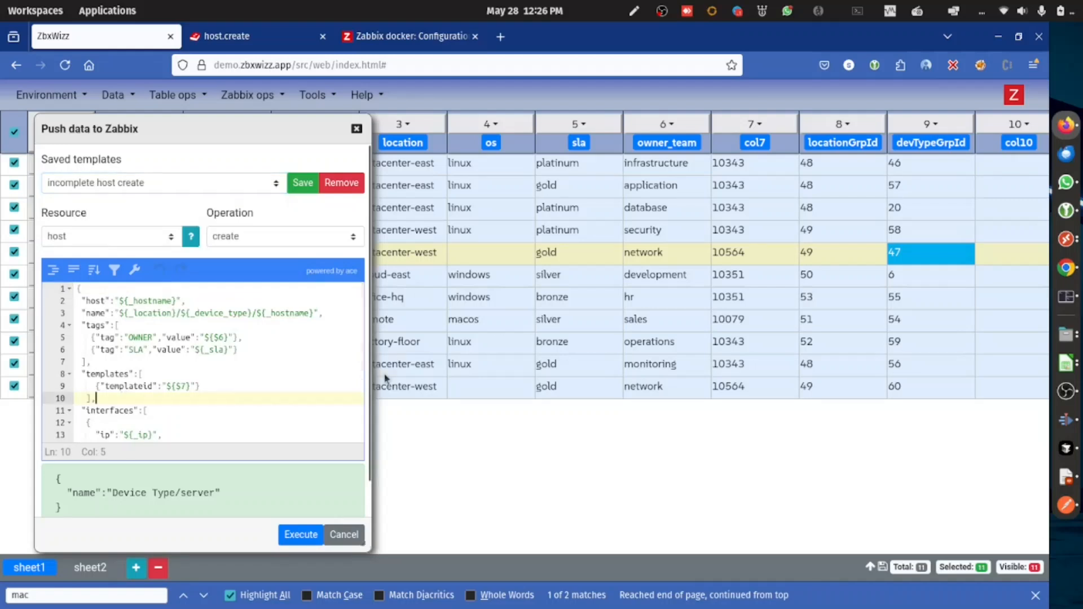
Add a "groups" array on a new line after the templates block of the host create request
left_click(96, 398)
key("Return")
type("\"")
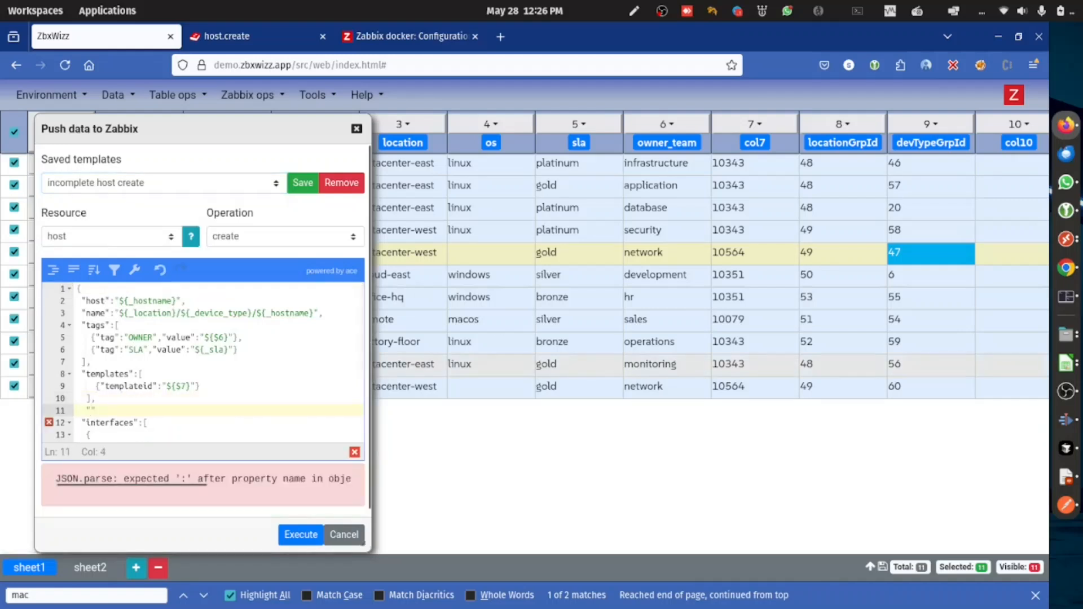
type("groups\"")
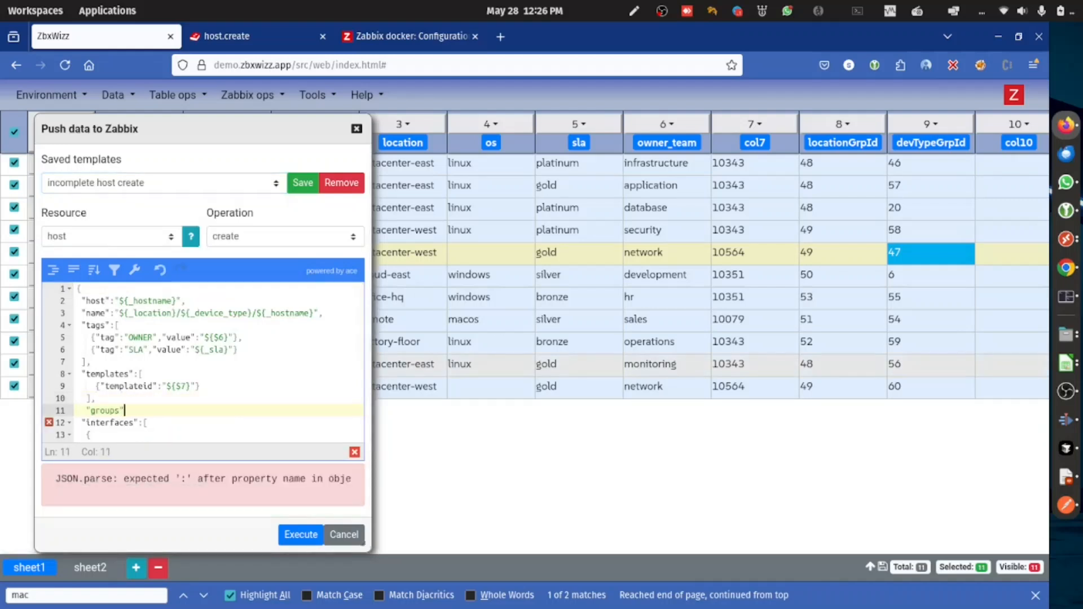
type(":[")
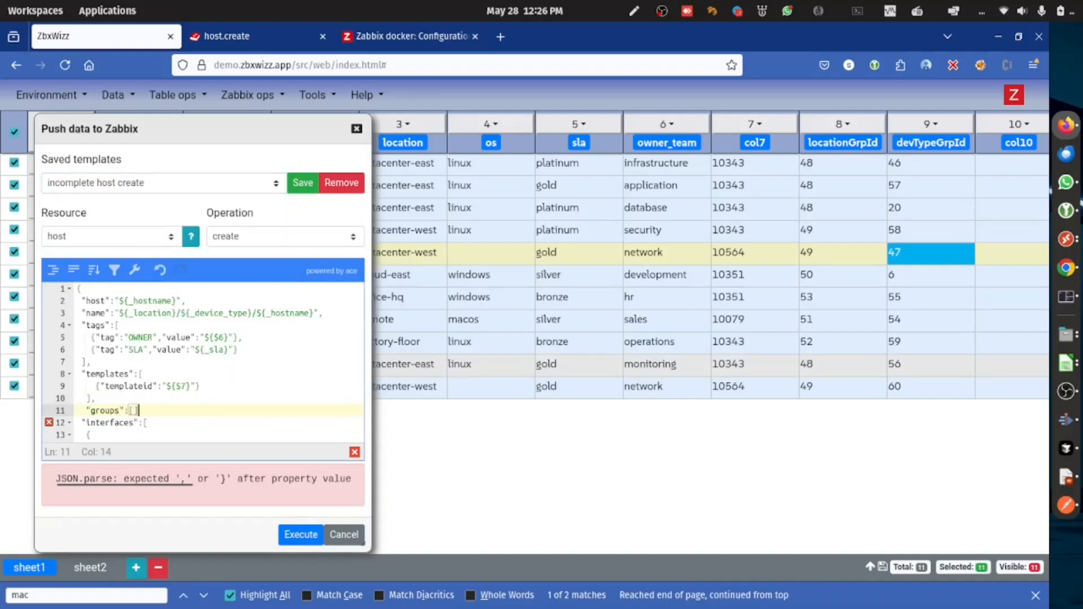
key("Return")
key("BackSpace")
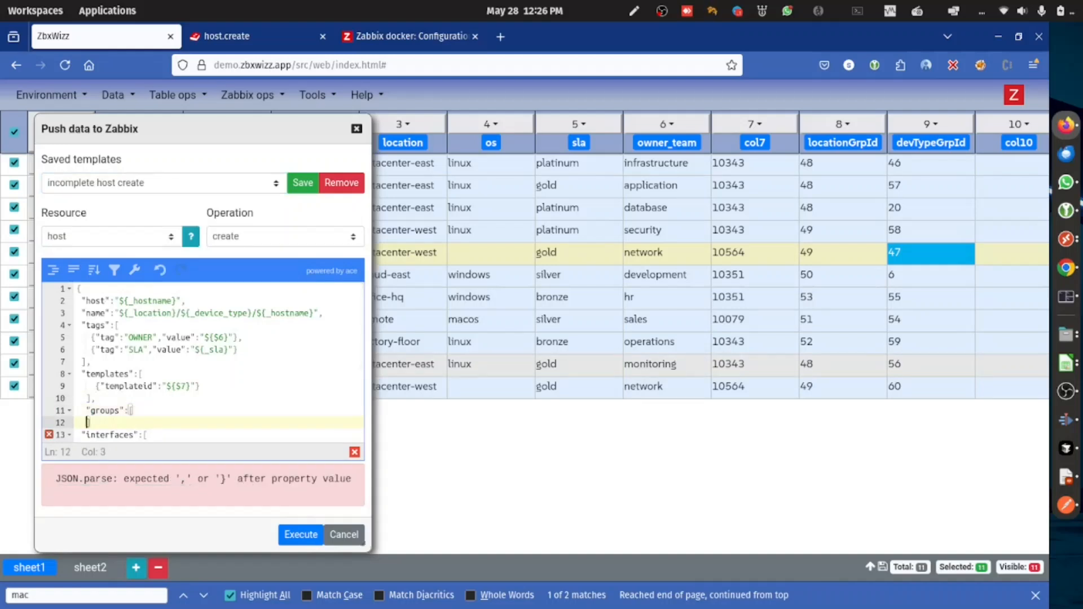
Add a "groupid" entry with the value "${_locationGrpId}" to the groups array and put a comma after the array's closing bracket
type("{")
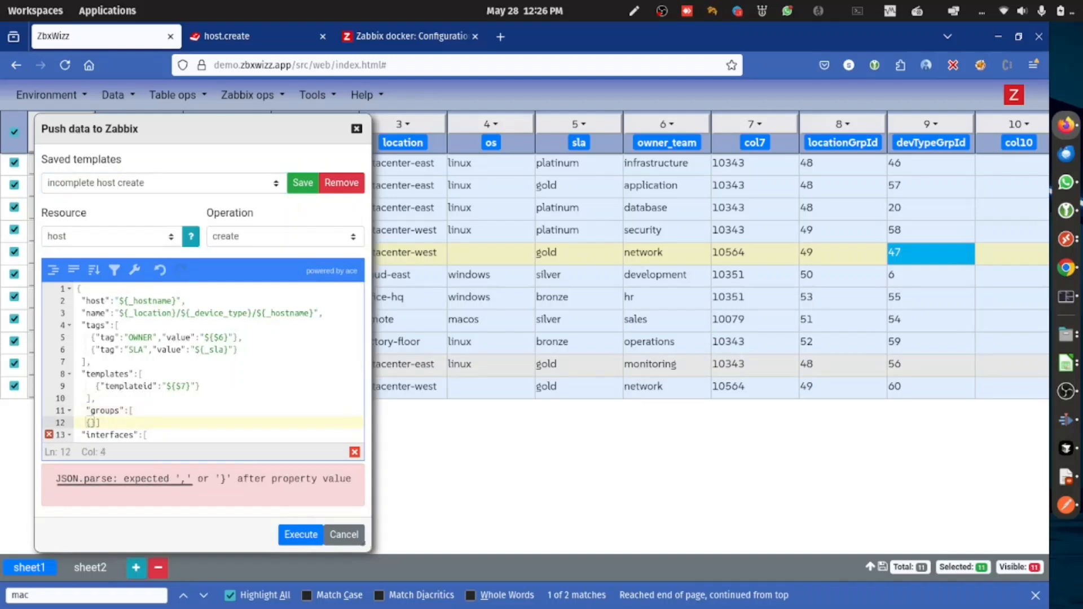
type("\"group")
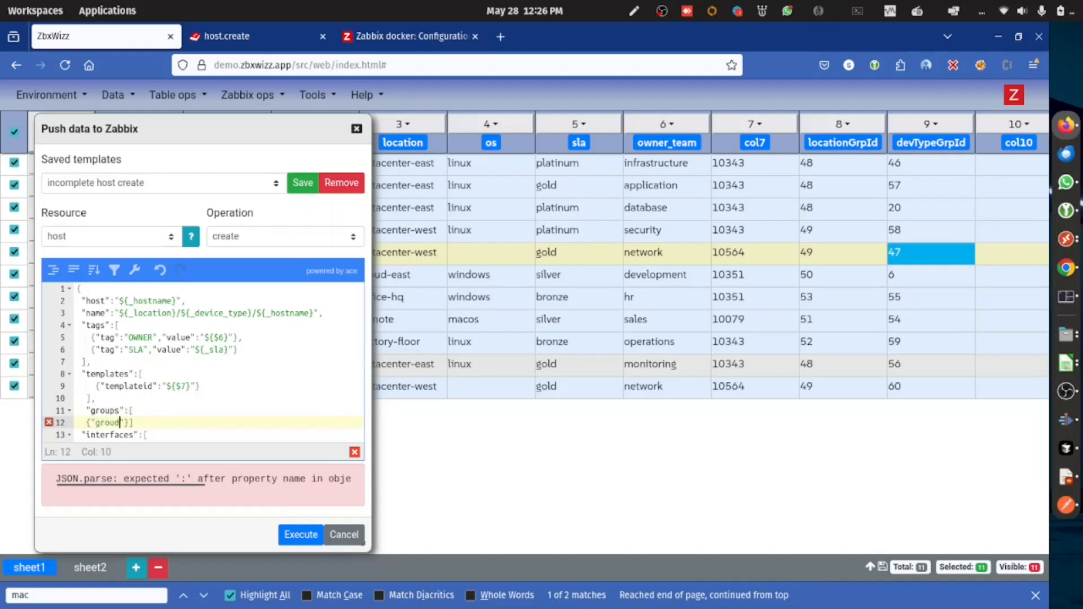
key("BackSpace")
key("BackSpace")
key("BackSpace")
key("BackSpace")
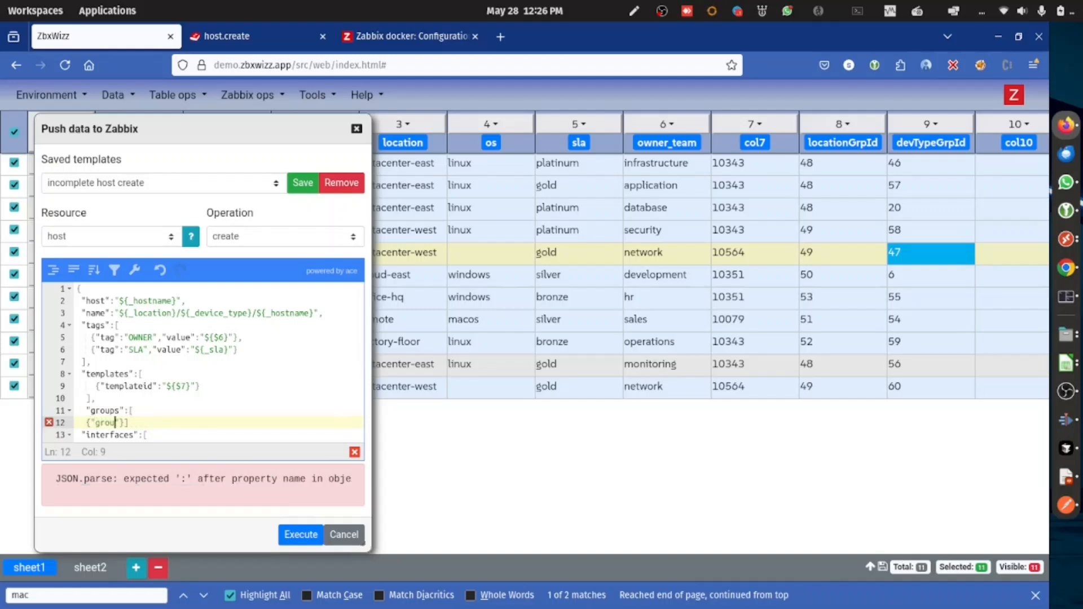
type("pid\":\"")
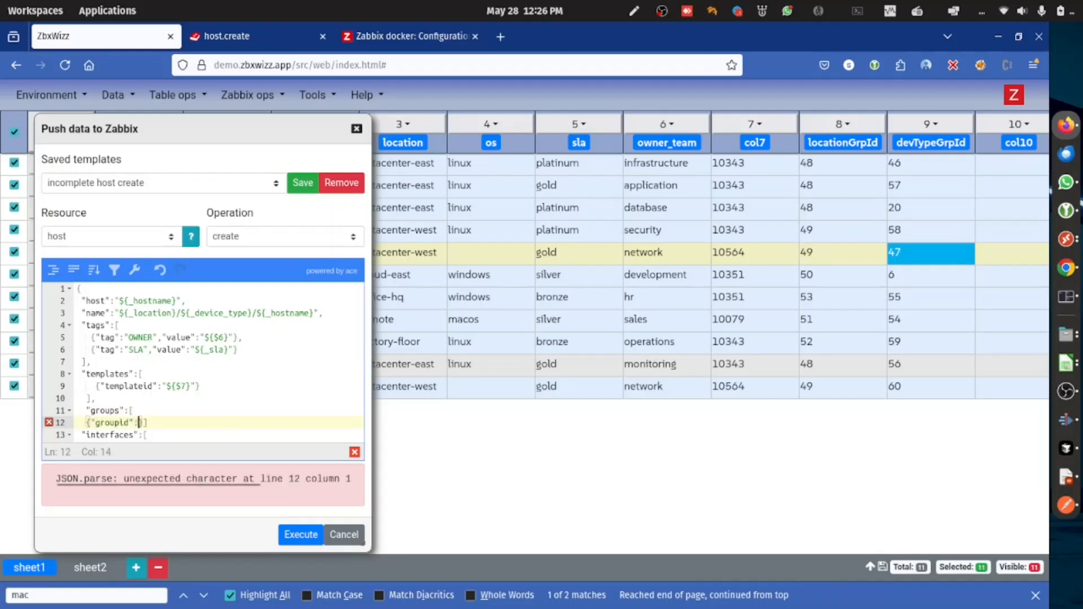
type("${}")
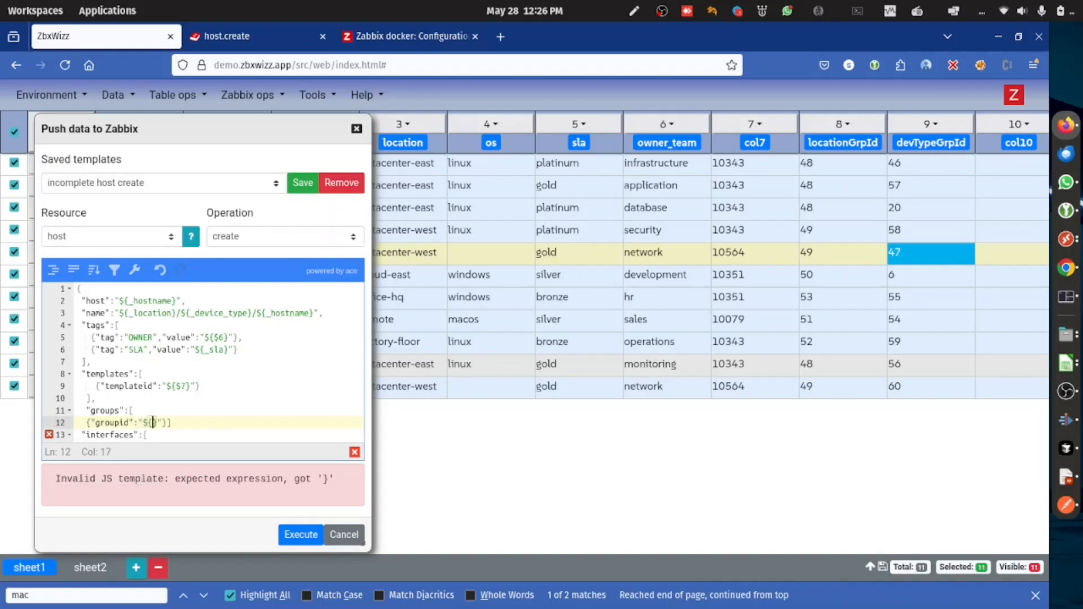
type("_locat")
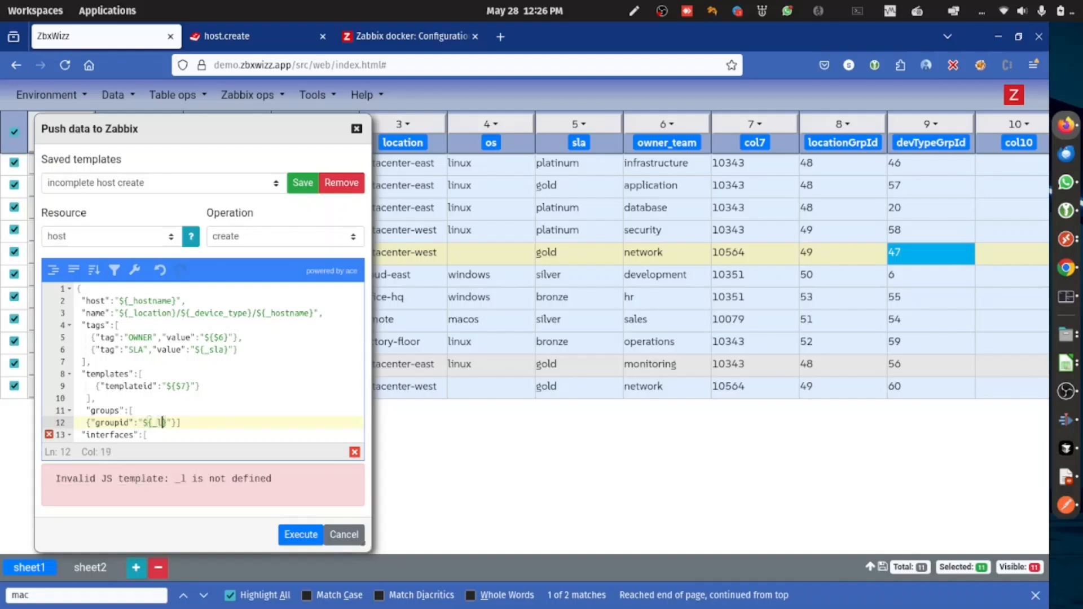
type("ionGrpId")
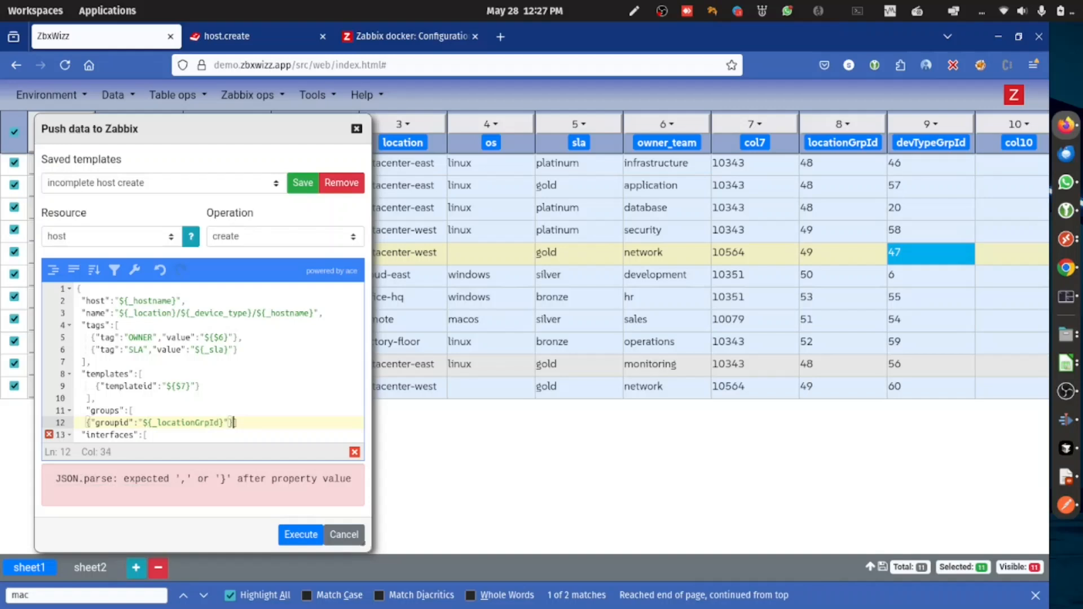
type(",")
key("Left")
key("Left")
key("Return")
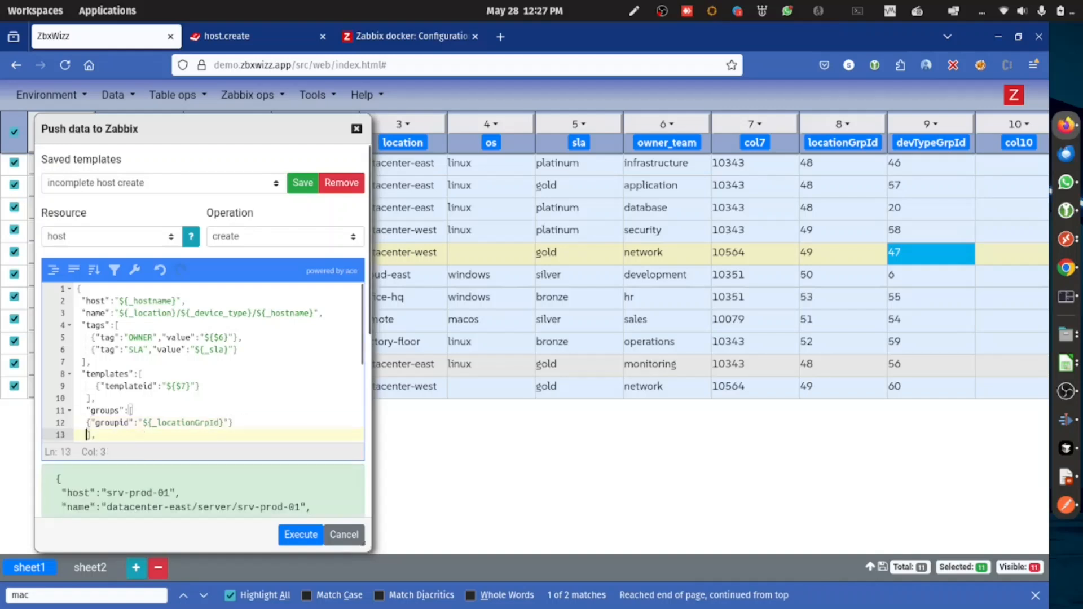
Duplicate the location groupid entry as a second, comma-separated entry in the groups array
key("Up")
key("shift+Right")
key("shift+Right")
key("shift+Right")
key("shift+Right")
key("shift+Right")
key("shift+Right")
key("shift+Right")
key("shift+Right")
key("shift+Right")
key("shift+Right")
key("shift+Right")
key("shift+Right")
key("shift+Right")
key("shift+Right")
key("shift+Right")
key("shift+Right")
key("shift+Right")
key("shift+Right")
key("shift+Right")
key("shift+Right")
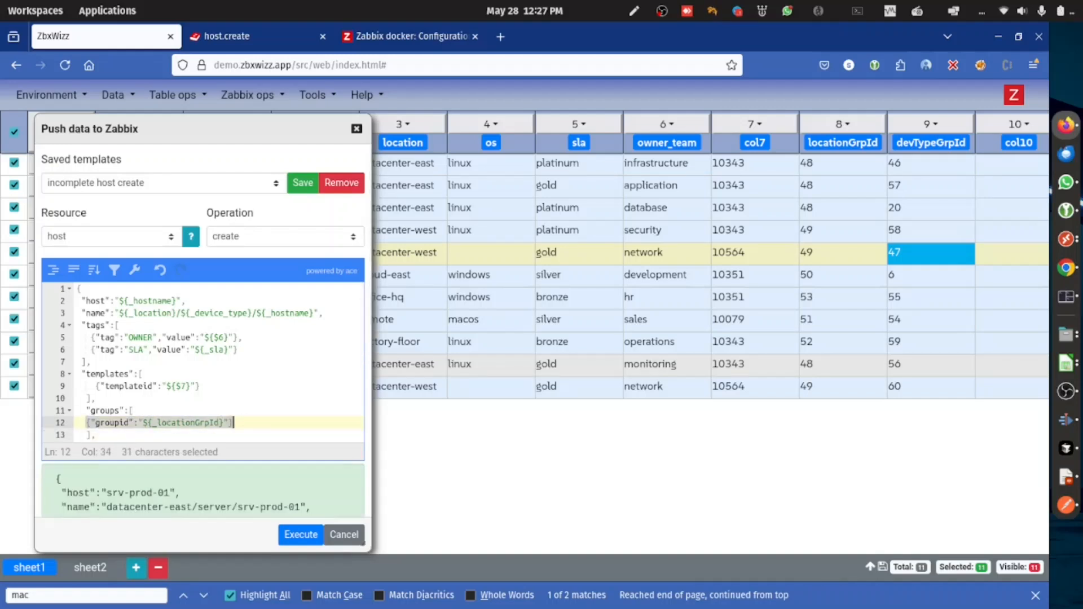
key("ctrl+c")
key("End")
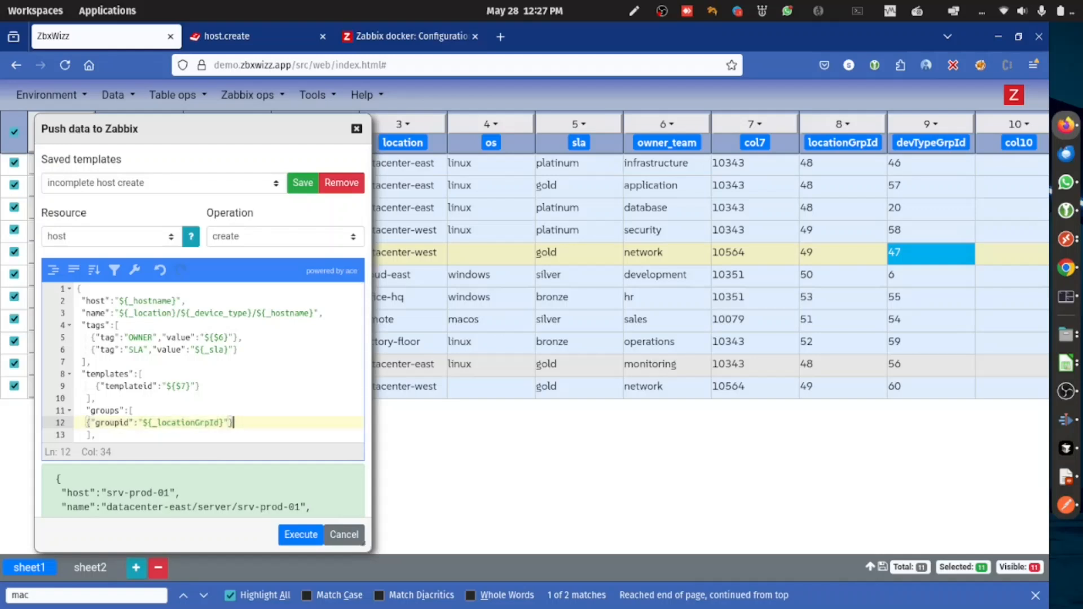
type(",")
key("Return")
key("ctrl+v")
Change the second groupid entry's variable to _devTypeGrpId
key("Left")
key("Left")
key("Left")
key("Left")
key("Left")
key("Left")
key("Left")
key("Left")
key("Left")
key("Left")
key("Left")
key("Left")
key("Left")
key("Left")
key("Left")
key("Left")
key("Left")
key("Left")
key("Left")
key("Left")
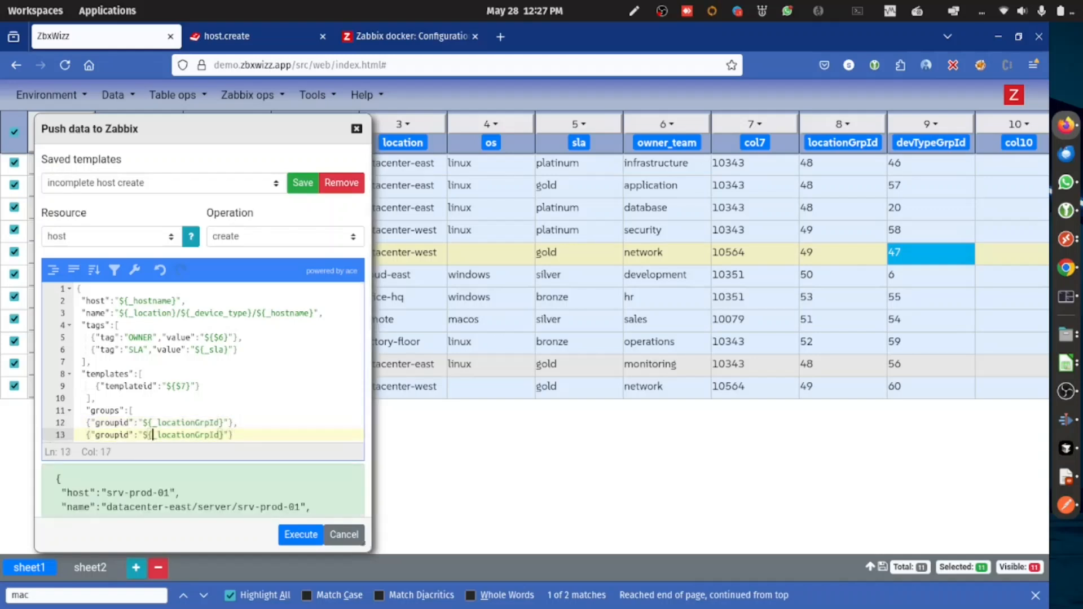
key("Left")
key("ctrl+shift+Right")
type("dev")
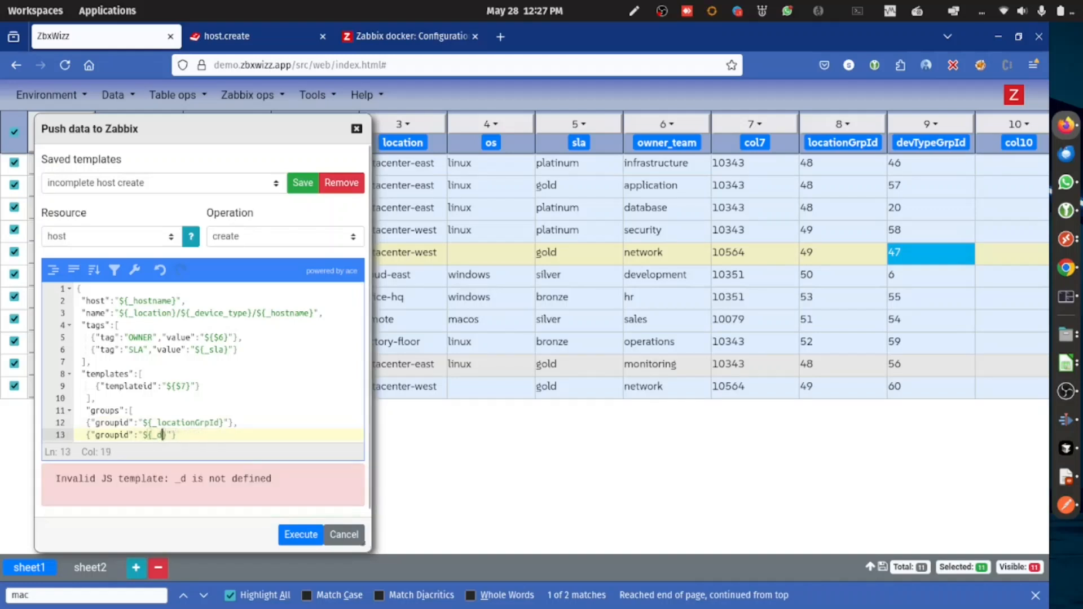
type("TypeGrp")
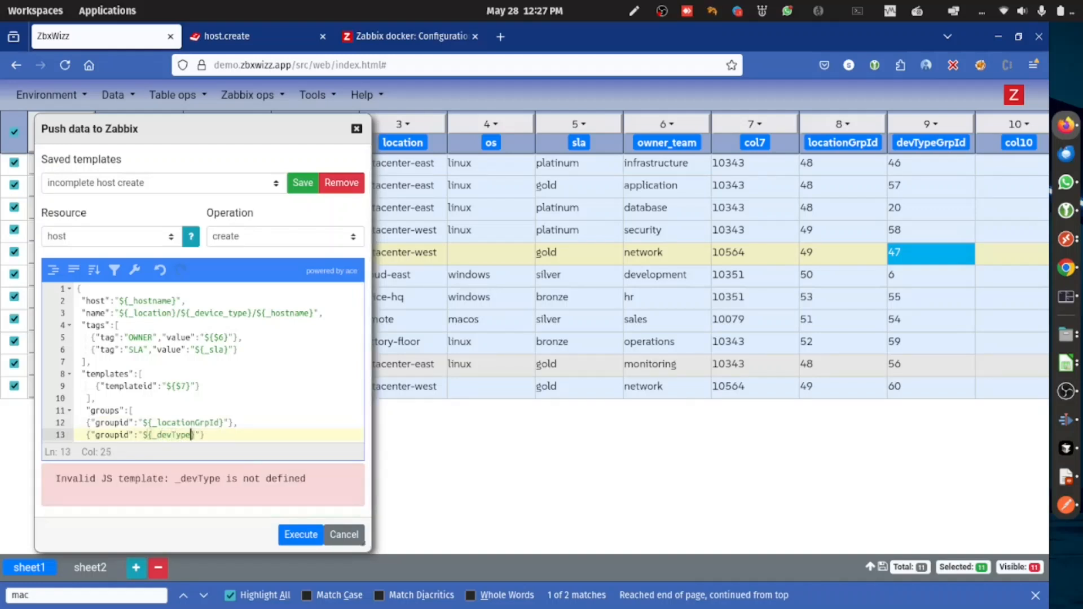
type("Id")
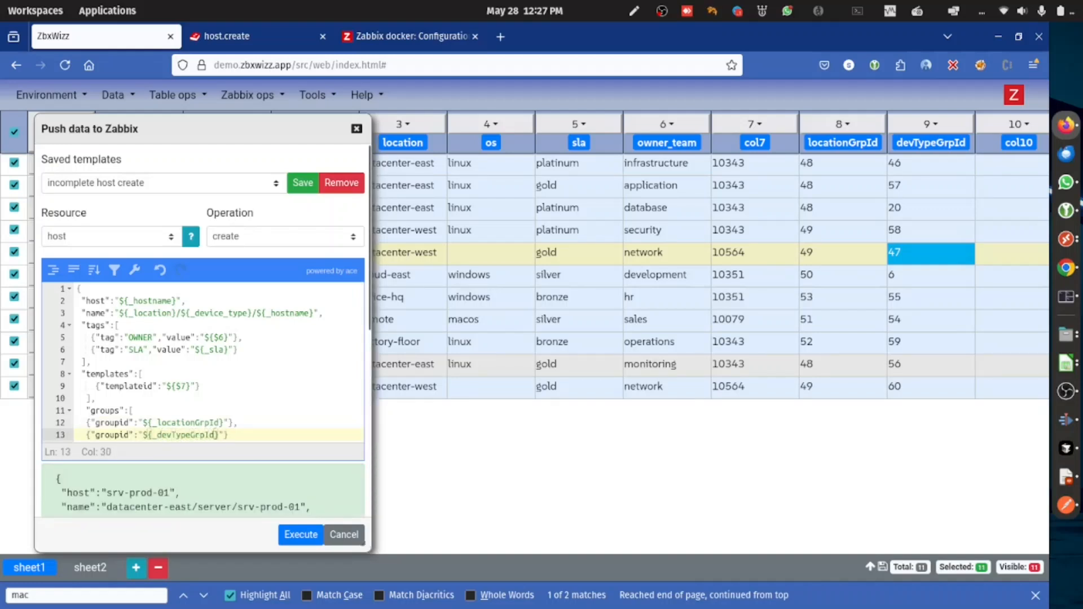
Review the full request template and its resolved preview, checking host, name, tags, templates, groups and interfaces
scroll(288, 427, "up", 3)
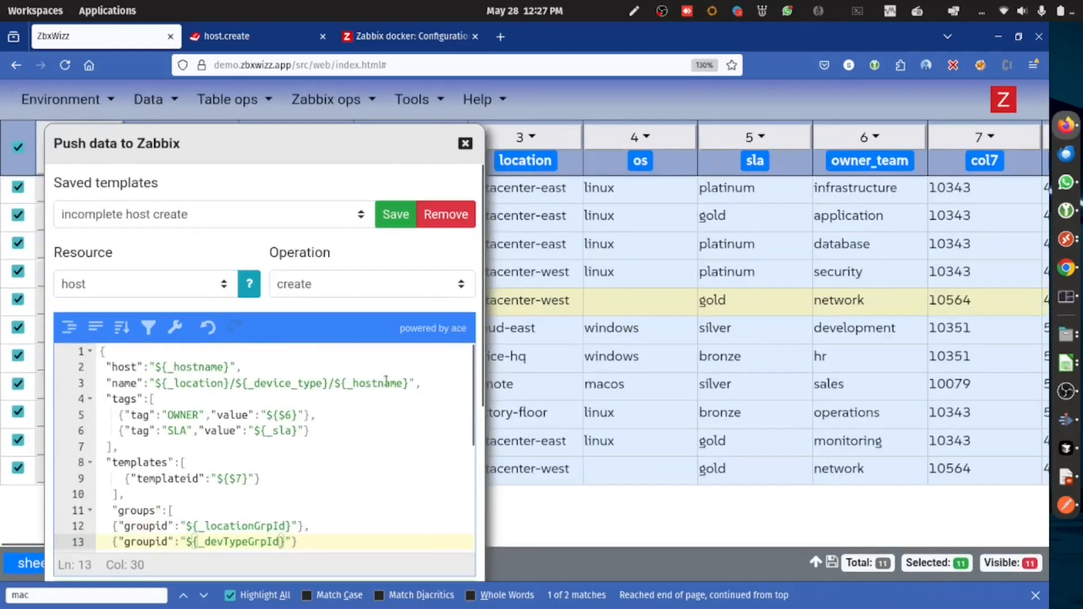
scroll(387, 380, "down", 3)
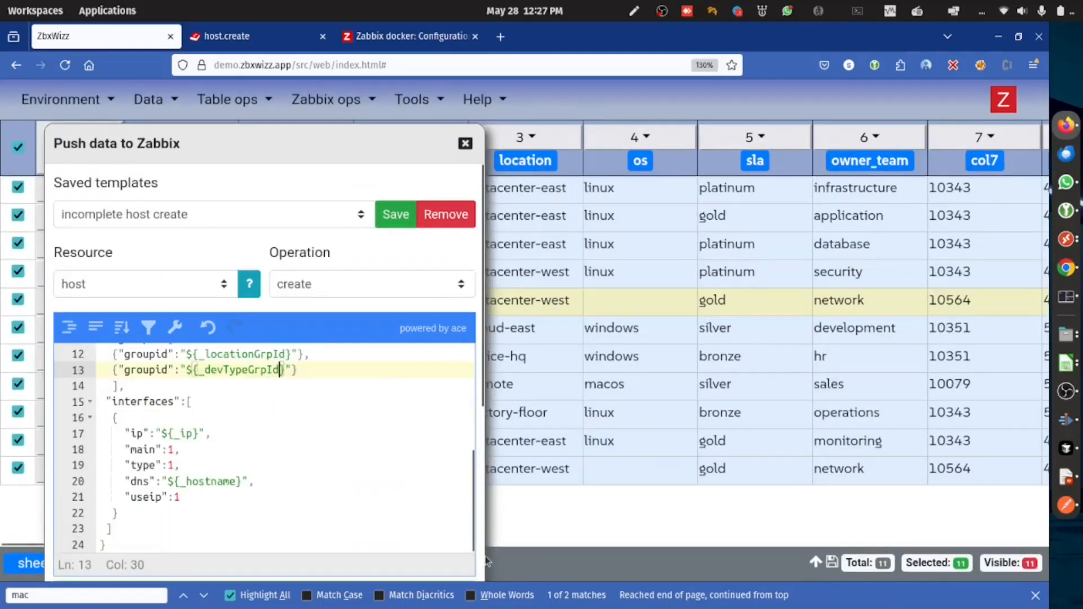
left_click_drag(296, 159, 300, 110)
scroll(261, 560, "down", 3)
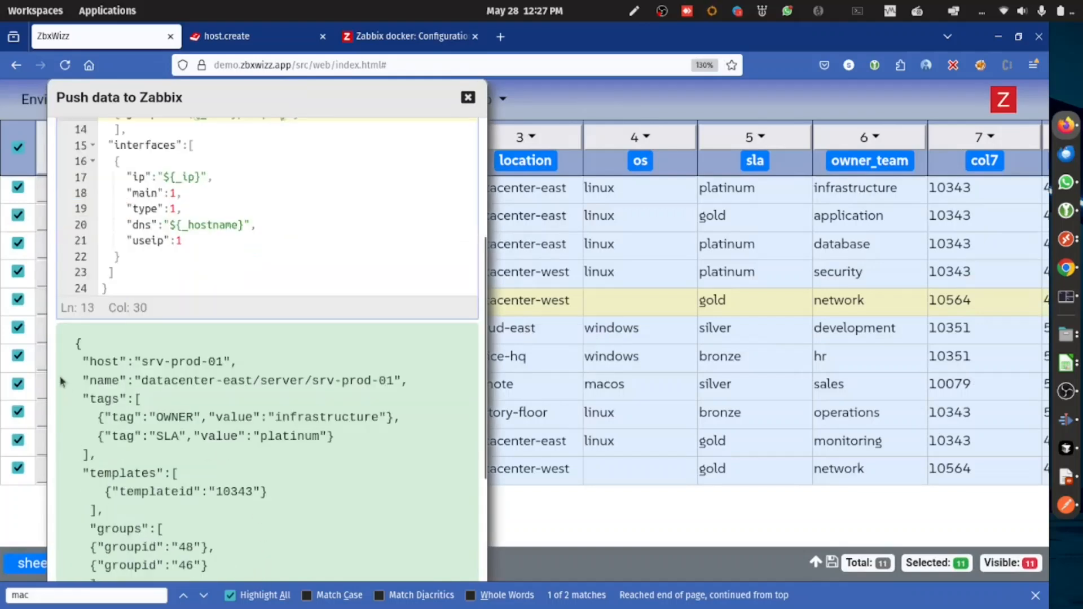
left_click_drag(81, 363, 305, 382)
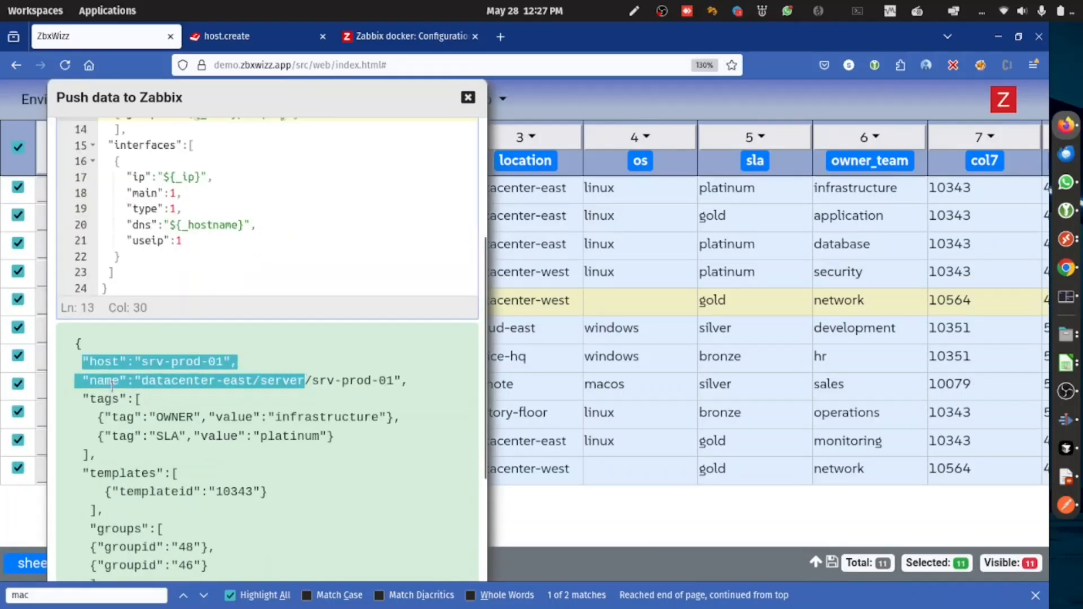
left_click_drag(80, 399, 200, 438)
scroll(173, 422, "down", 3)
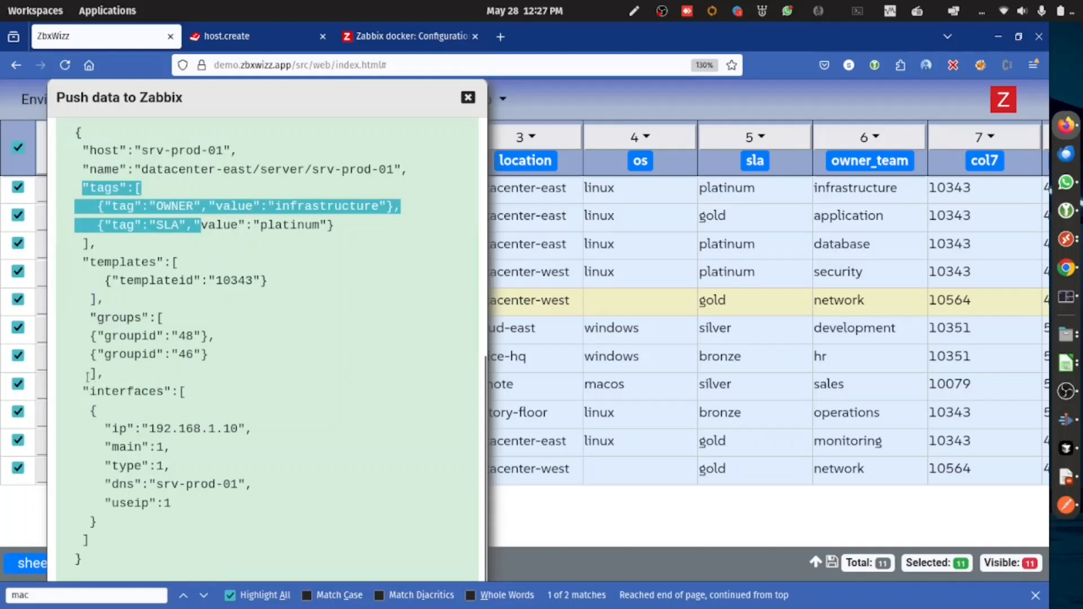
left_click_drag(89, 263, 177, 307)
left_click_drag(66, 314, 188, 389)
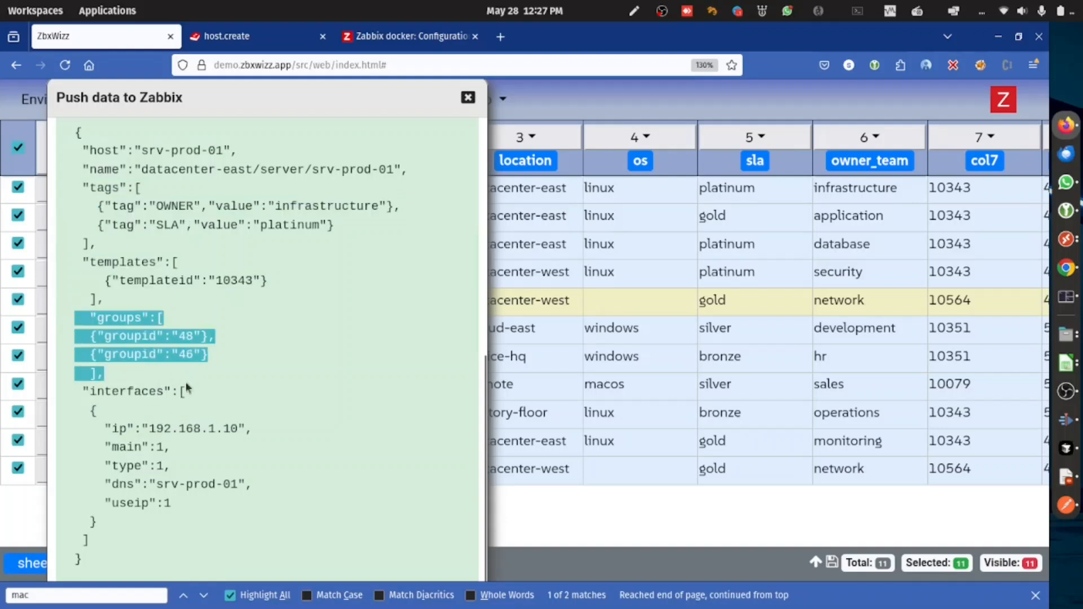
scroll(435, 387, "up", 5)
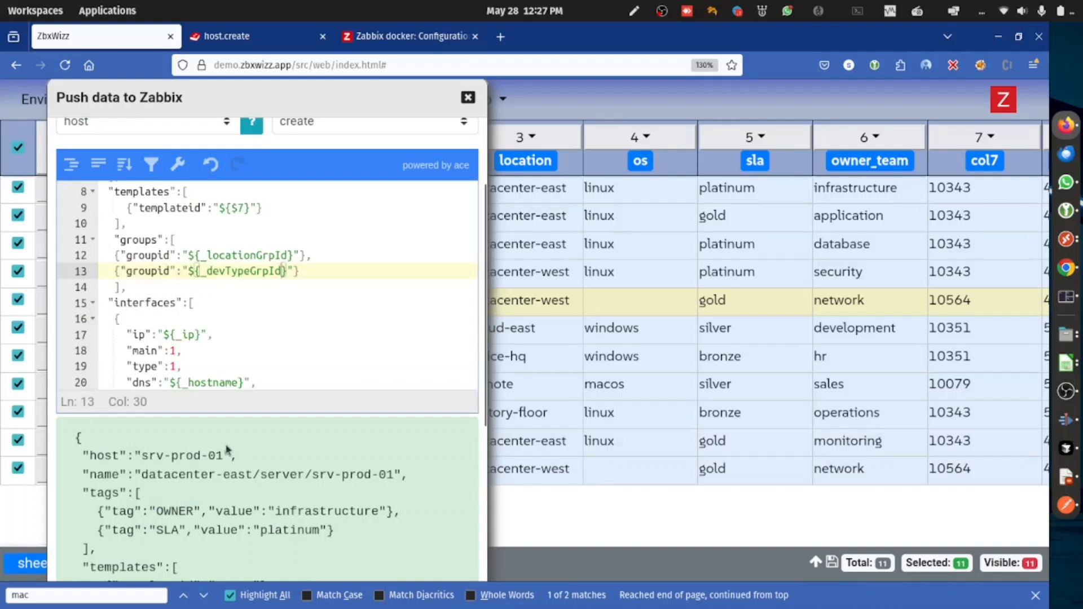
scroll(387, 399, "up", 3)
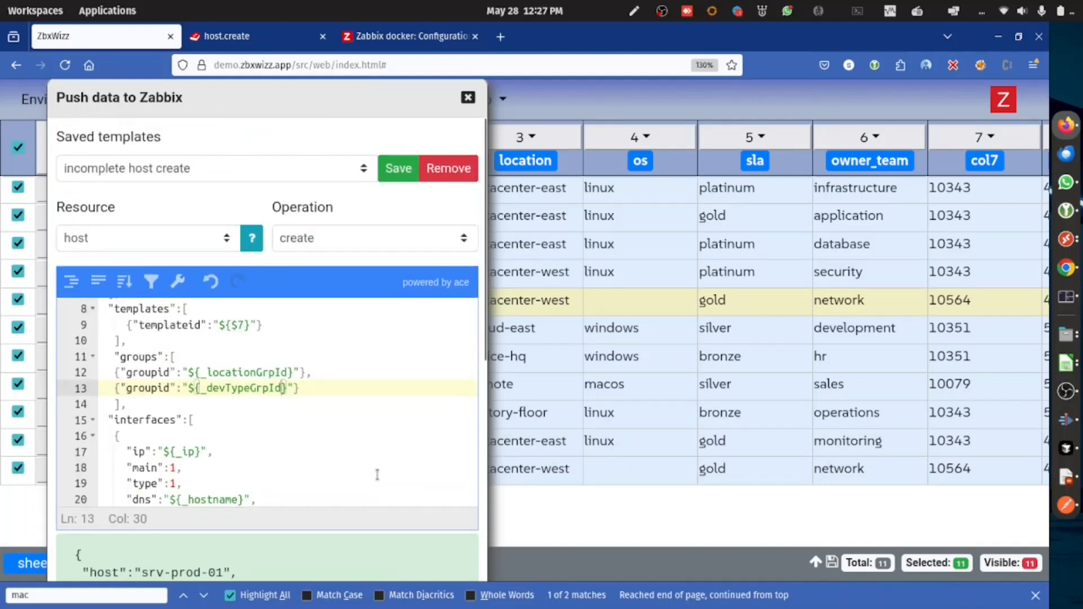
key("ctrl+0")
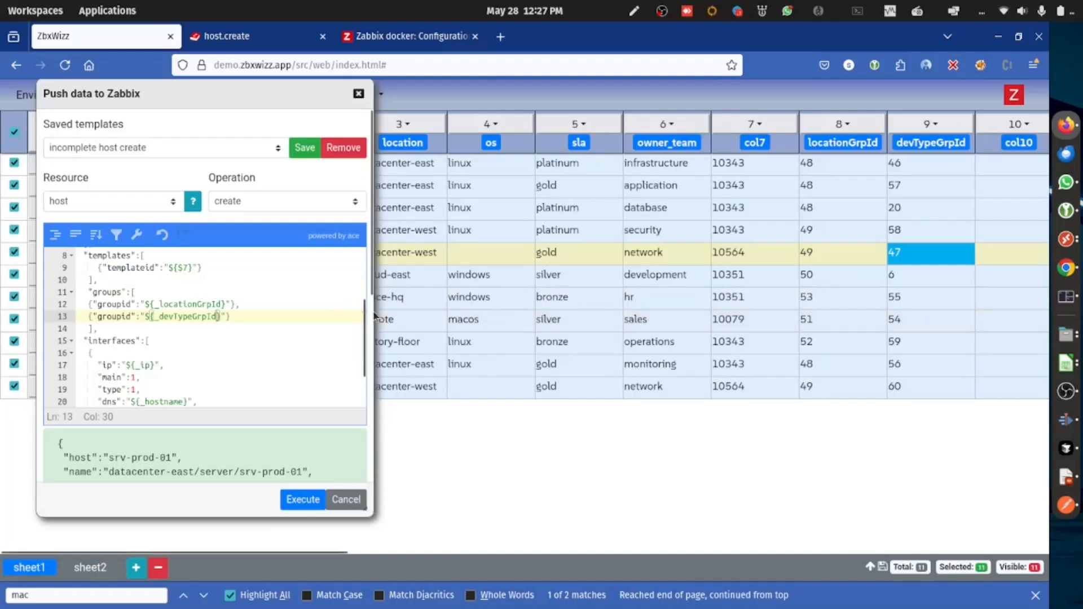
Widen the push dialog and indent the two groupid lines one level inside the groups array
left_click_drag(364, 315, 462, 316)
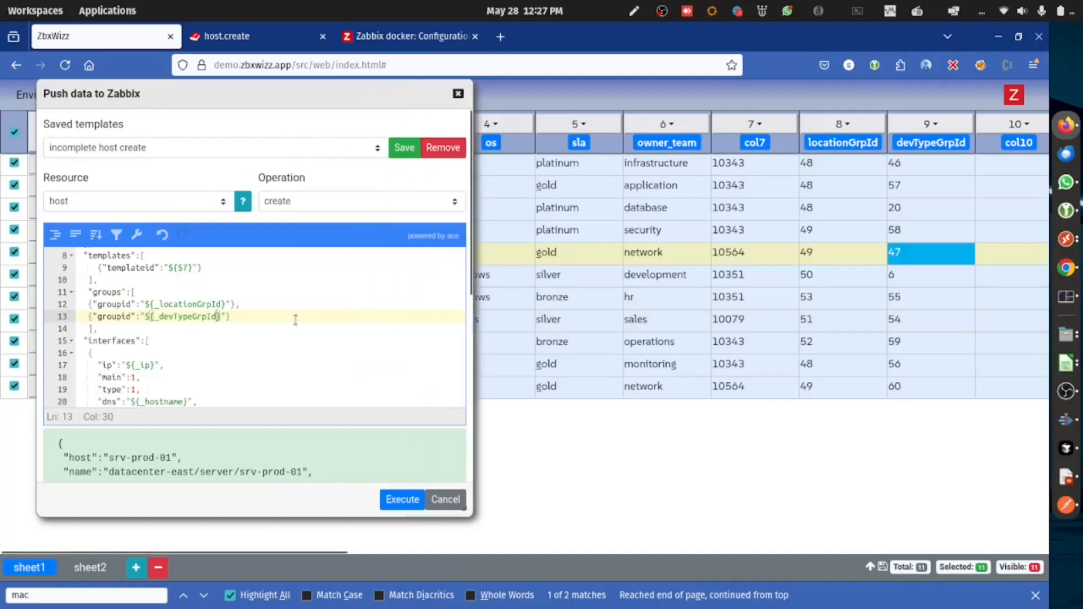
left_click_drag(95, 305, 121, 316)
key("Tab")
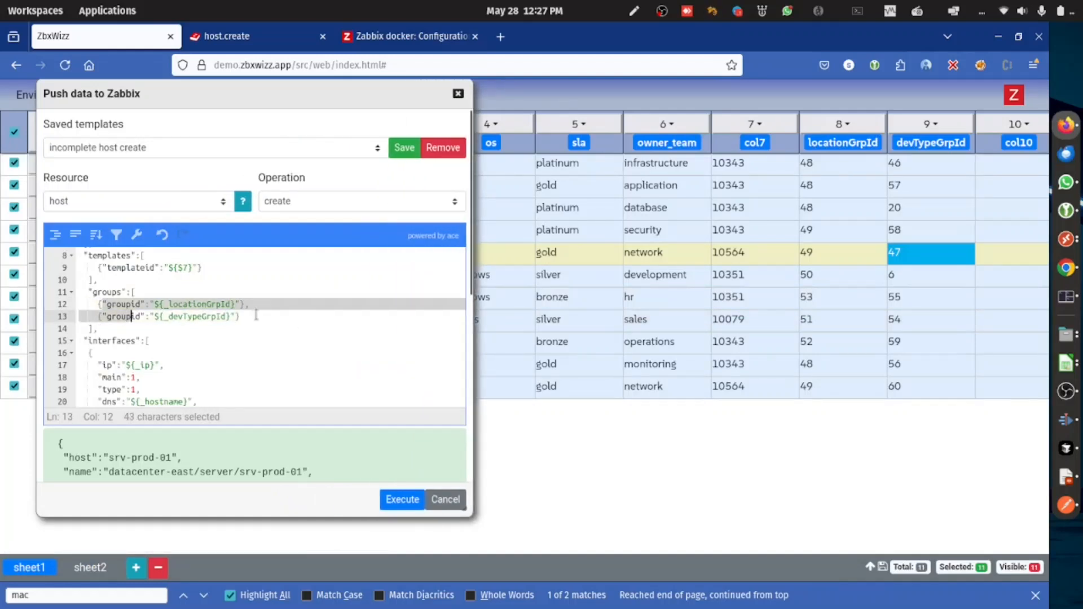
left_click(286, 316)
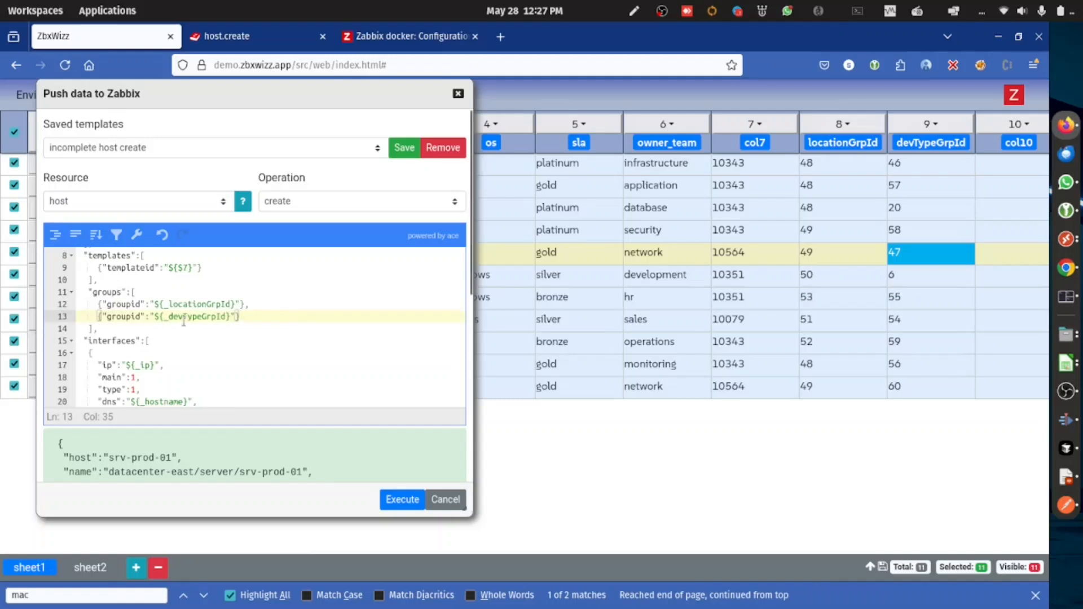
Open the Zabbix API documentation for host.create and examine its example request for creating a host
scroll(180, 320, "down", 2)
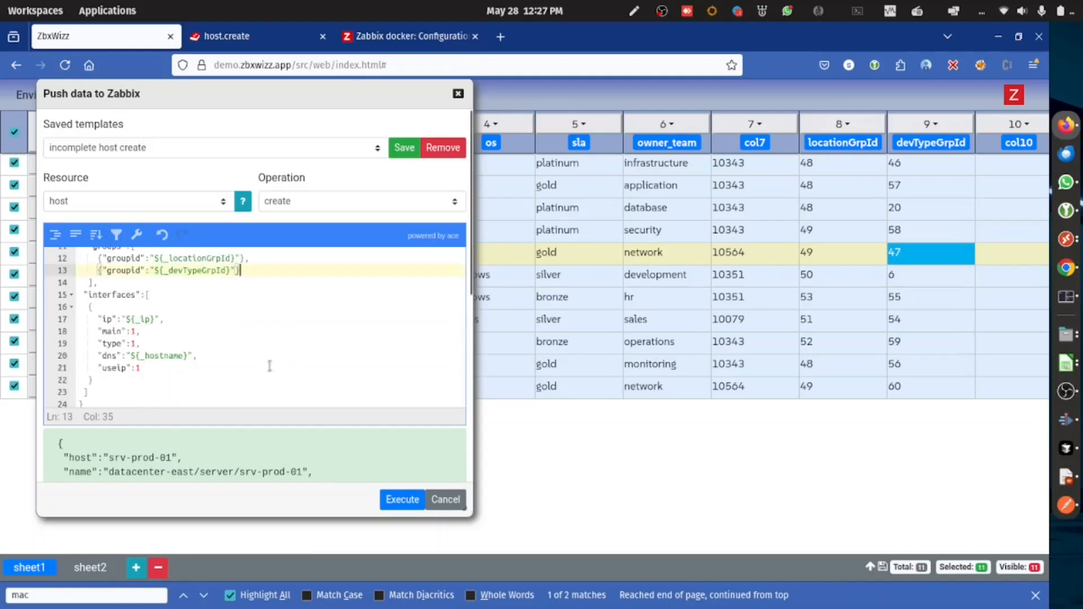
scroll(217, 347, "up", 4)
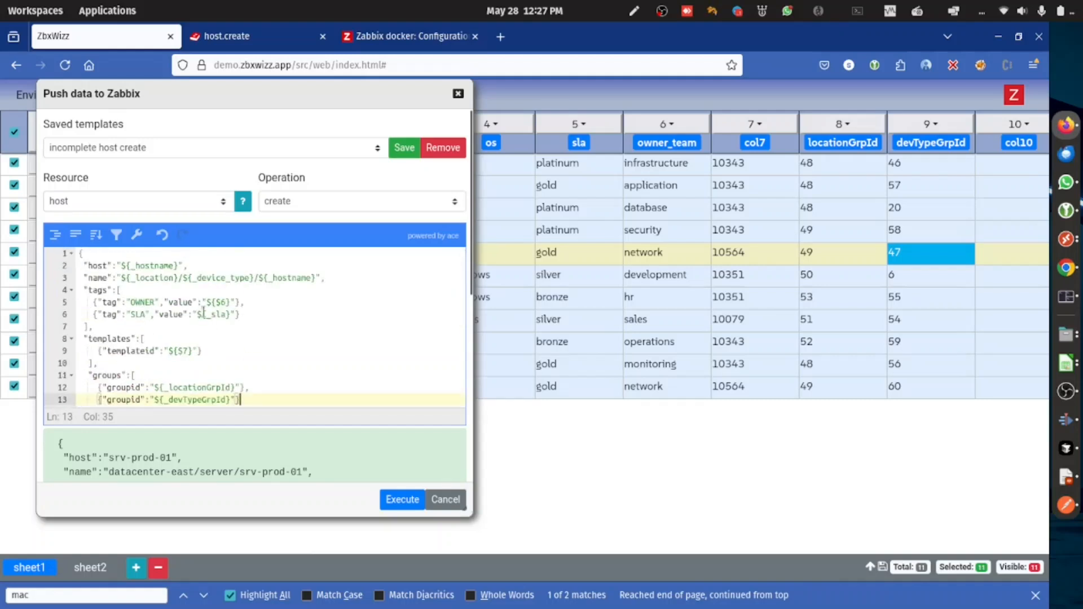
left_click(242, 209)
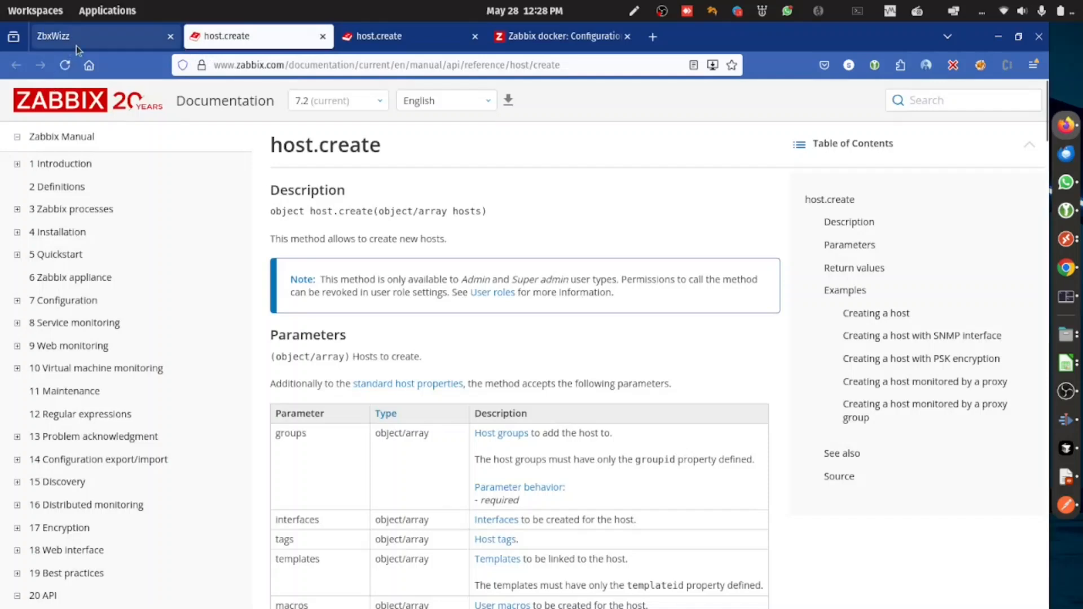
left_click(57, 41)
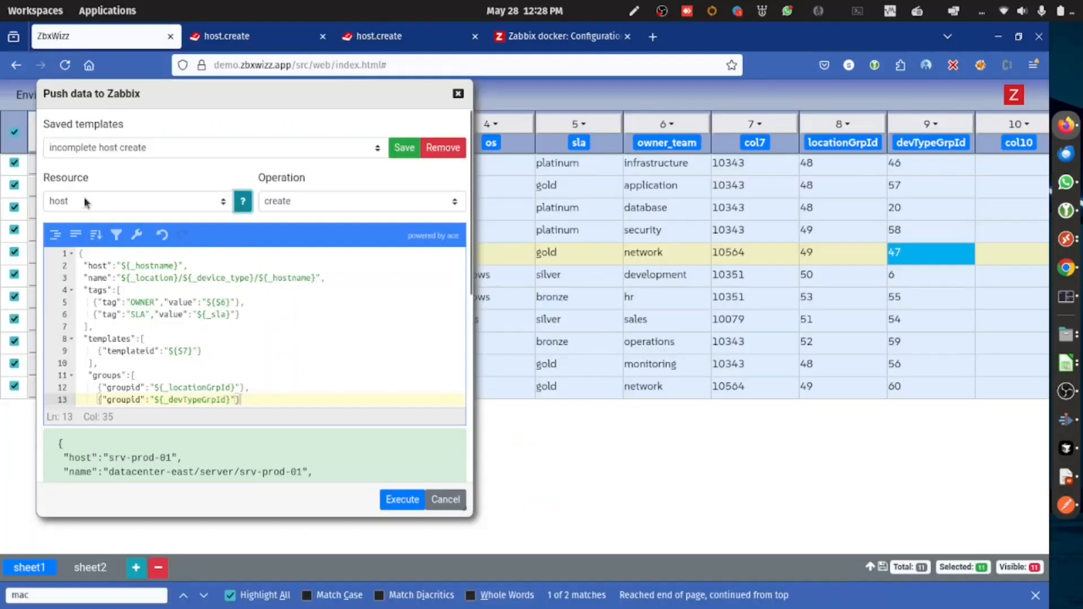
left_click(237, 35)
scroll(443, 358, "down", 8)
scroll(443, 358, "down", 5)
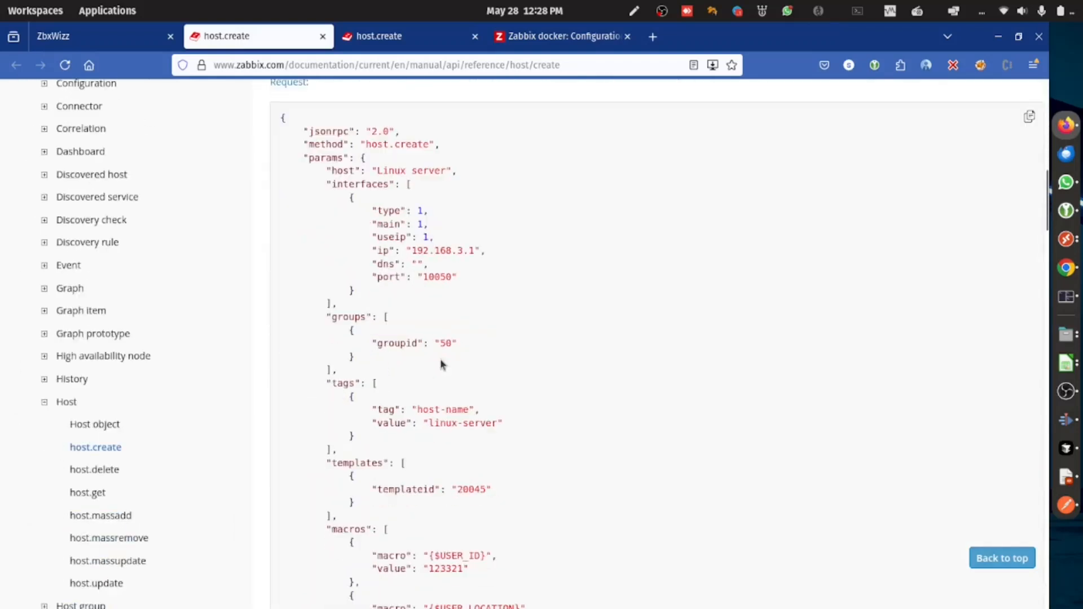
Return to the push dialog in ZbxWizz and try executing the host create request for all selected rows
left_click_drag(280, 118, 495, 554)
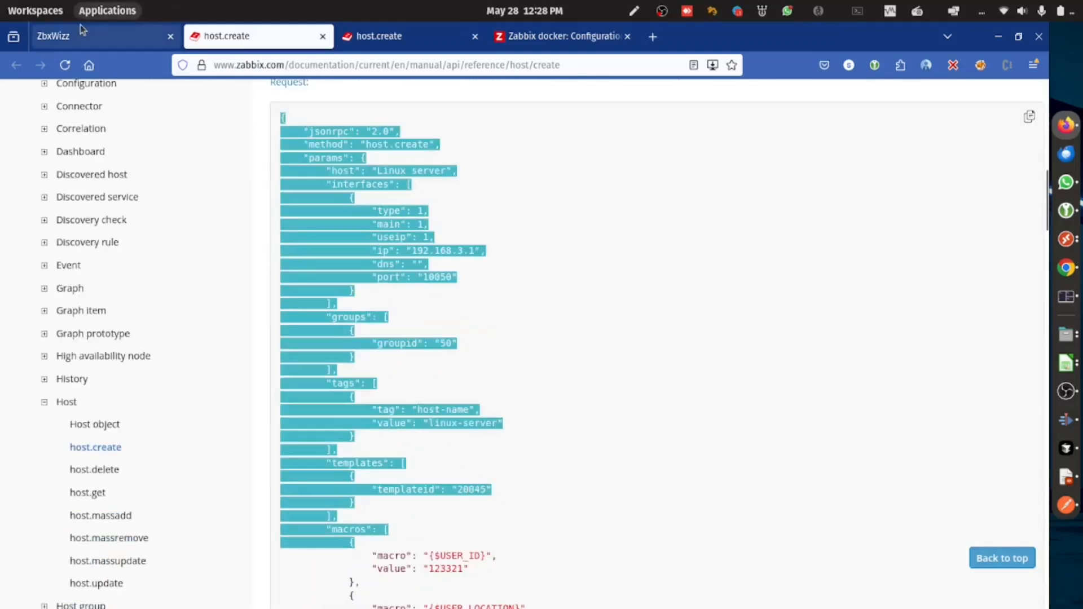
left_click(129, 35)
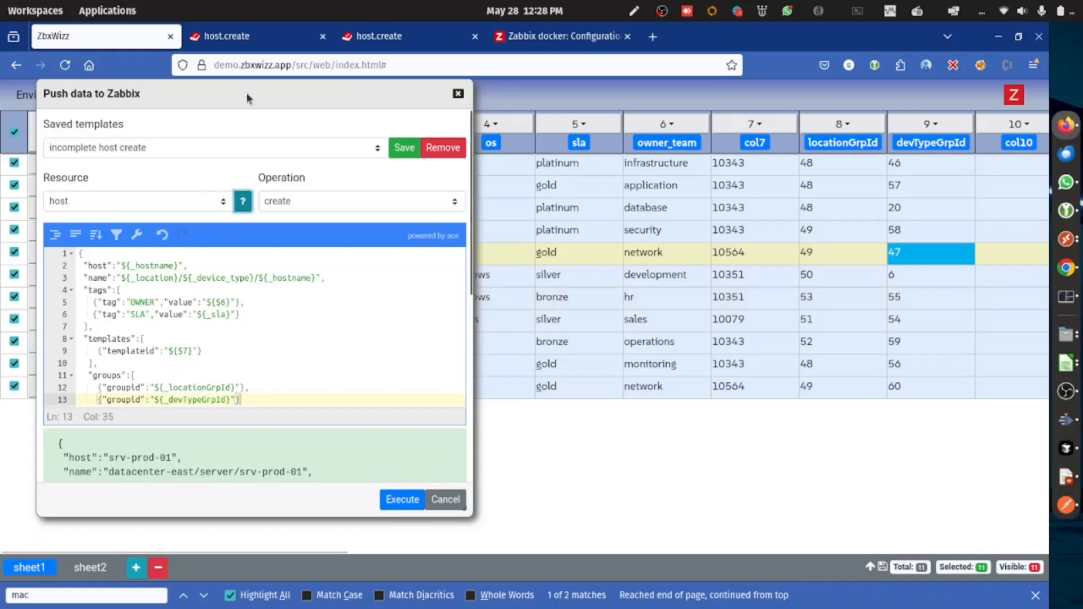
left_click_drag(246, 93, 270, 101)
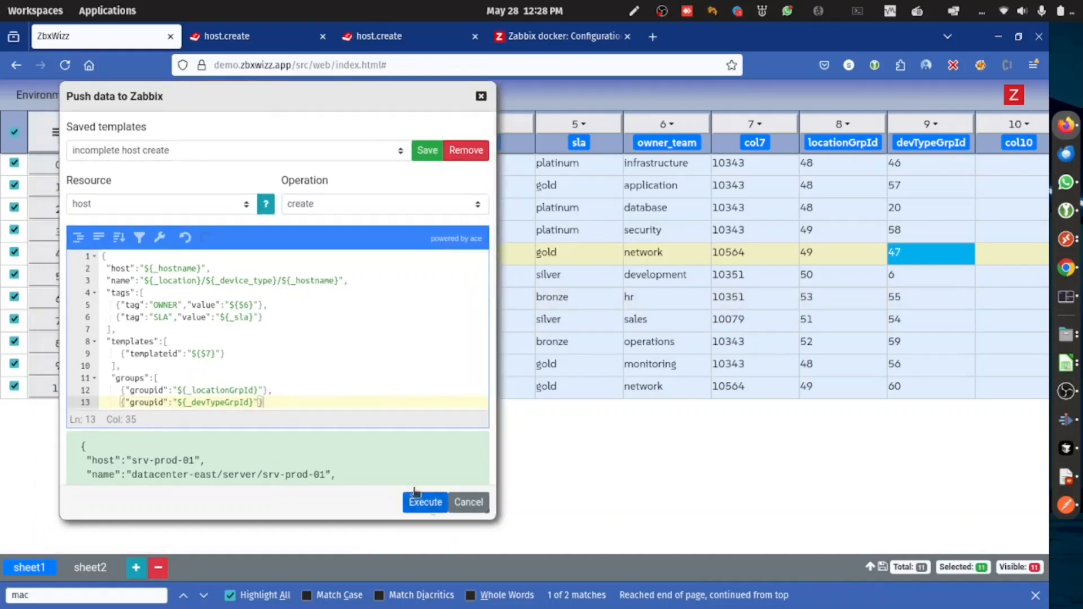
scroll(395, 454, "down", 8)
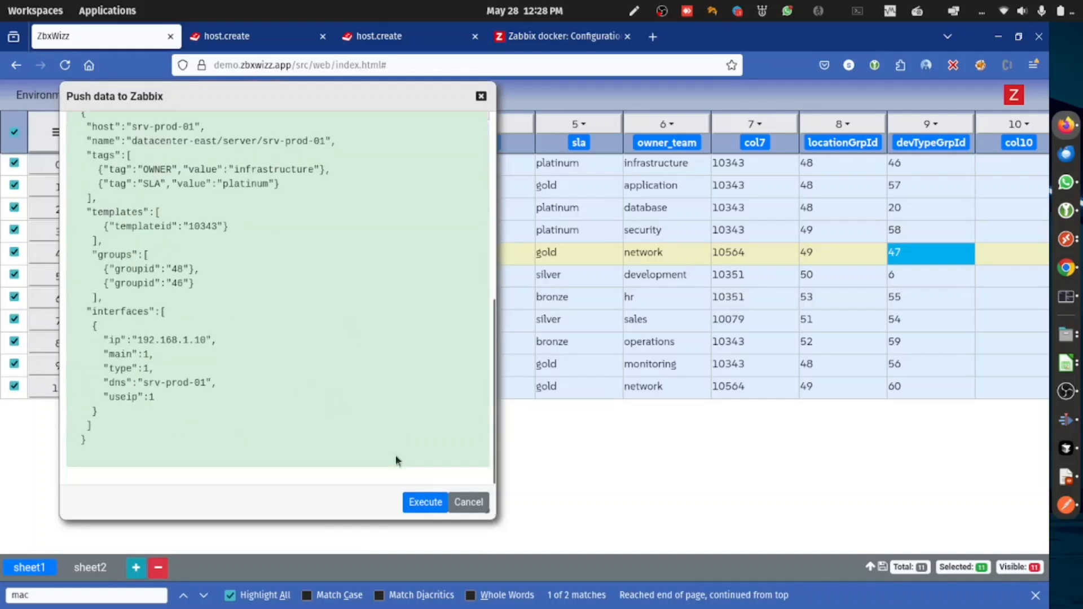
left_click(425, 502)
left_click(411, 188)
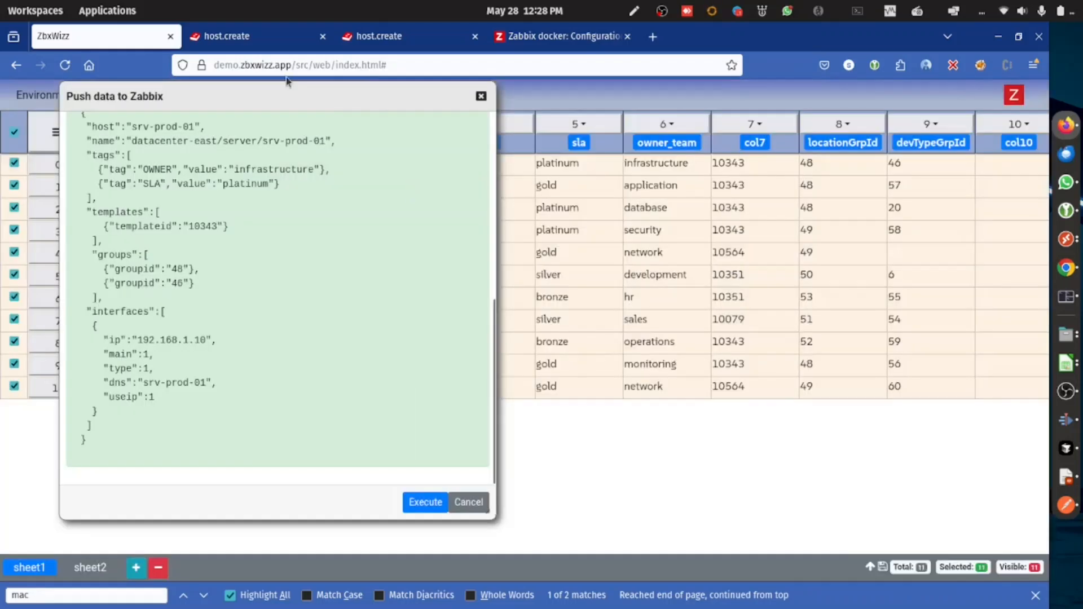
Open the row info of row 0 (srv-prod-01), examine its data, and close it
left_click(60, 185)
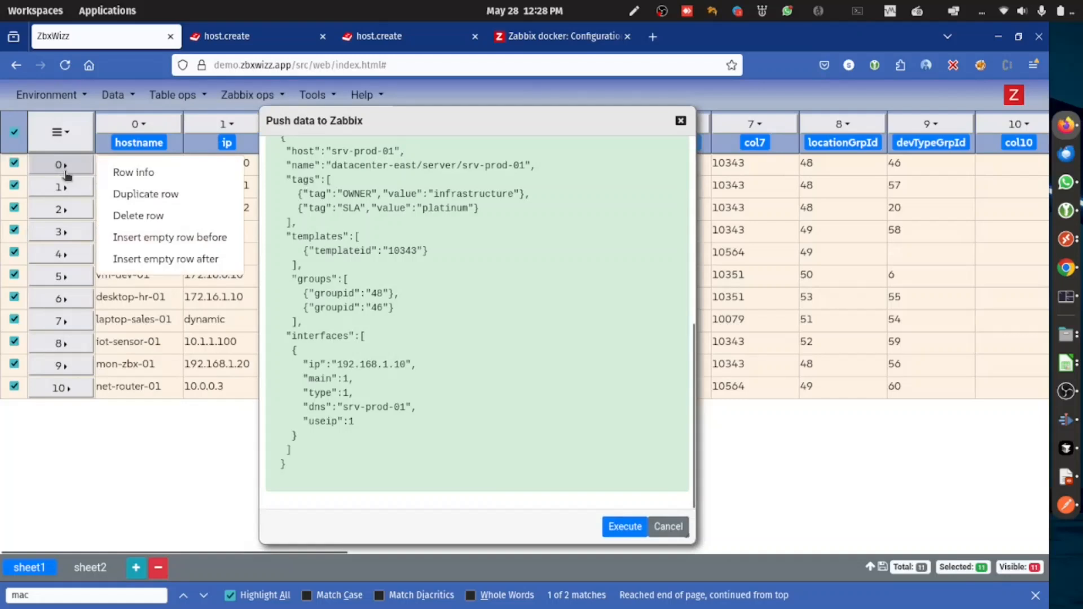
left_click(127, 182)
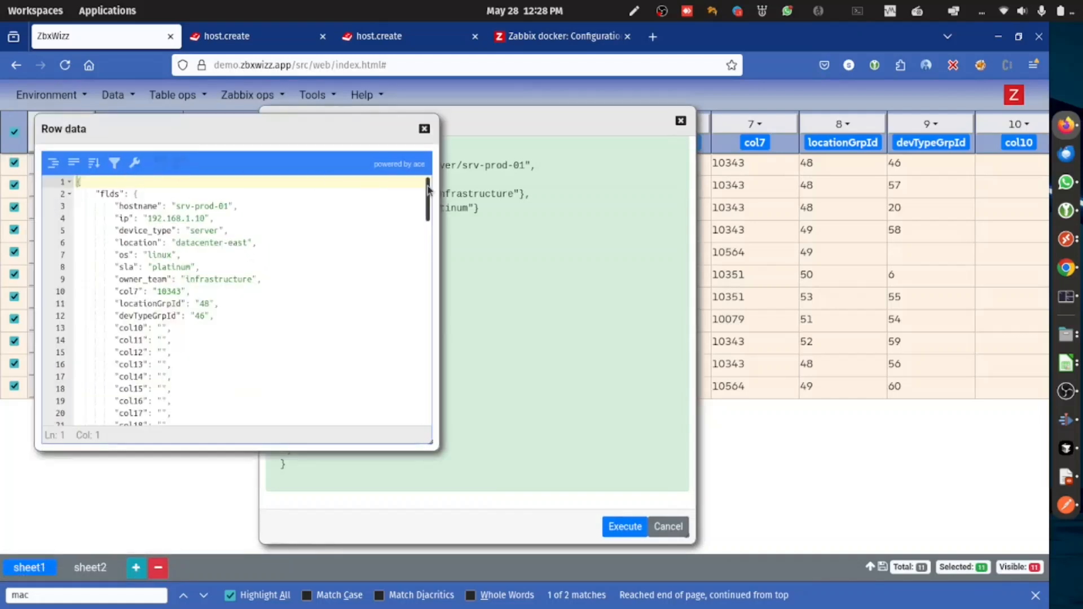
left_click_drag(427, 200, 420, 131)
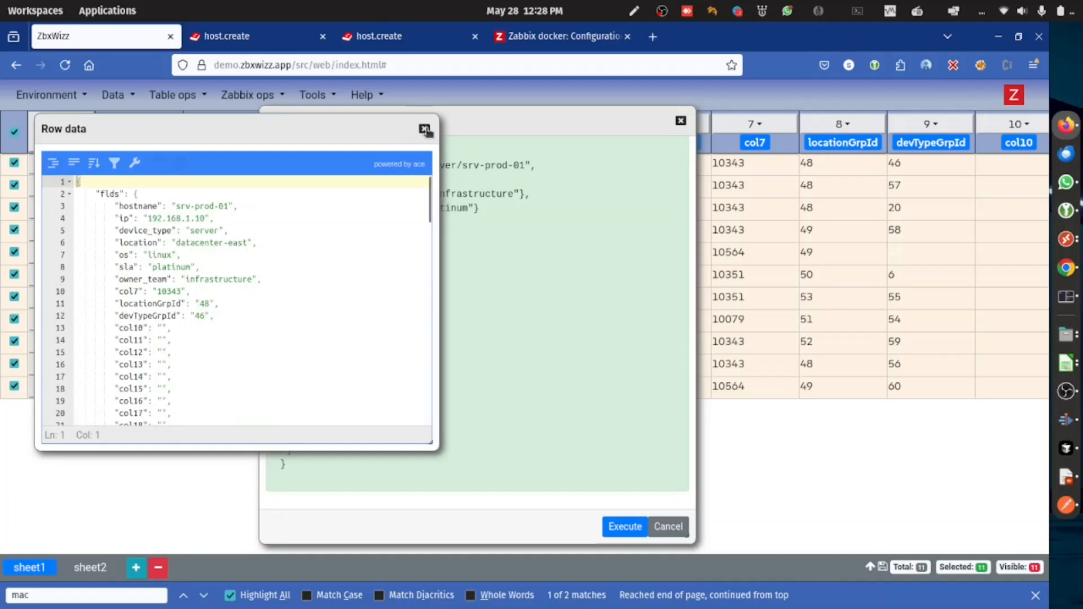
left_click(426, 130)
Examine the interfaces block of the request template, covering ip, main, type, dns and useip
scroll(411, 289, "up", 5)
scroll(405, 373, "down", 3)
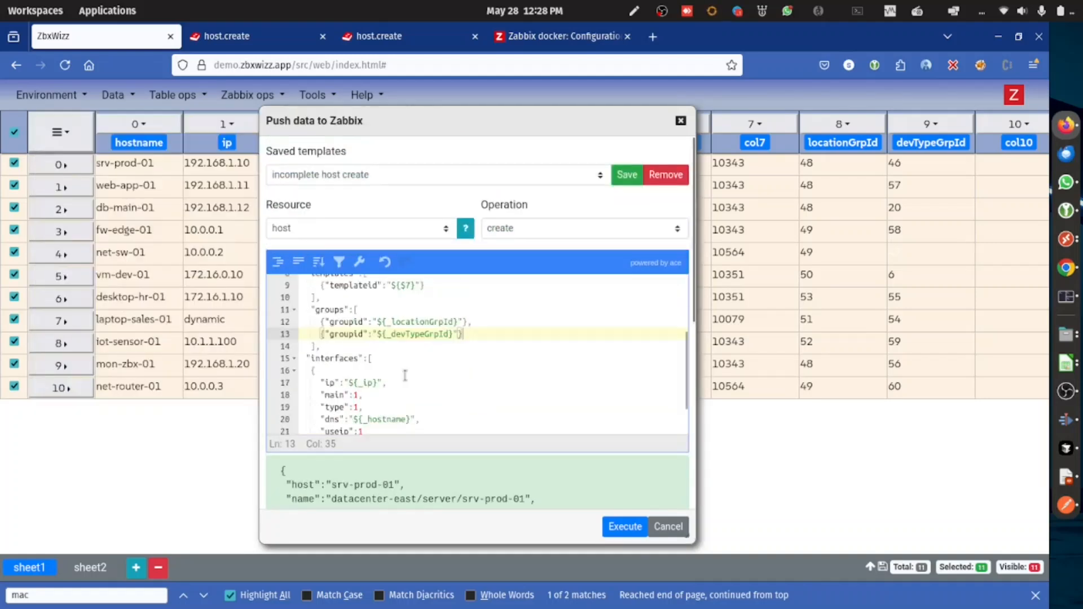
scroll(406, 369, "up", 1)
scroll(405, 366, "down", 1)
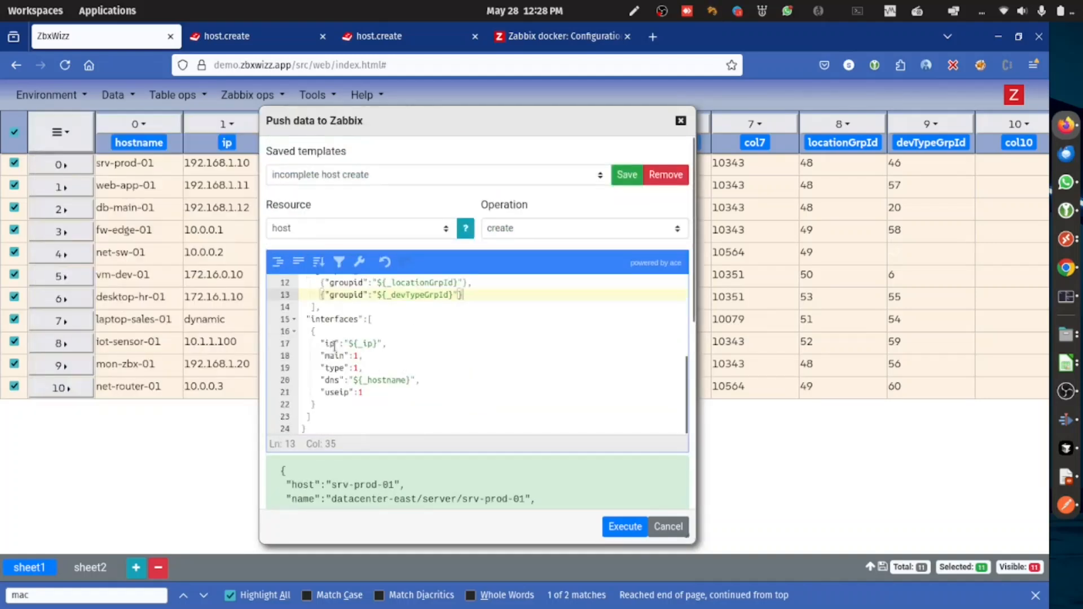
left_click_drag(311, 343, 395, 390)
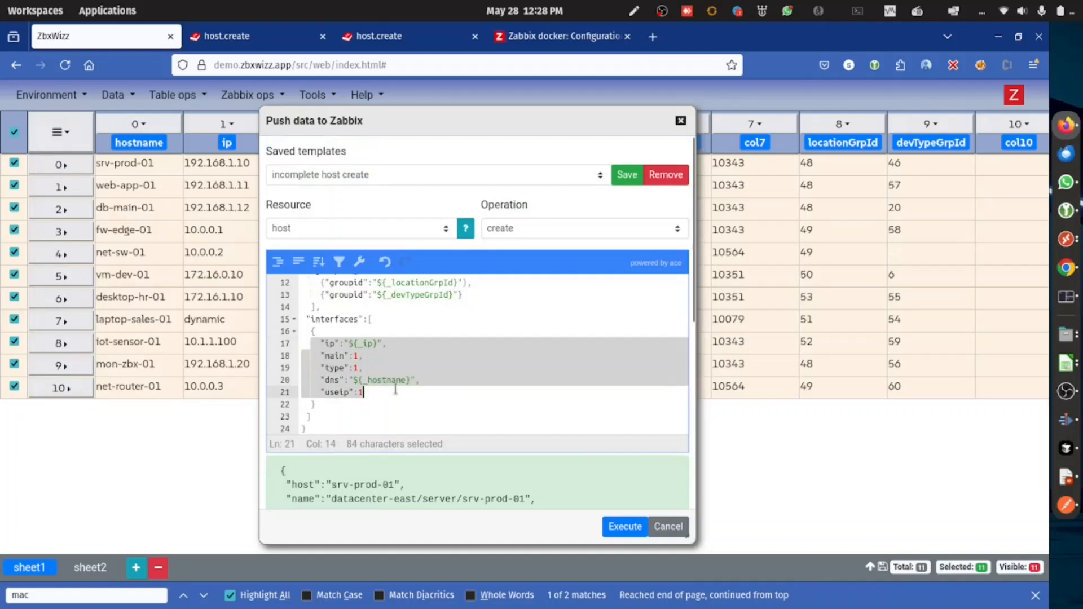
left_click(395, 390)
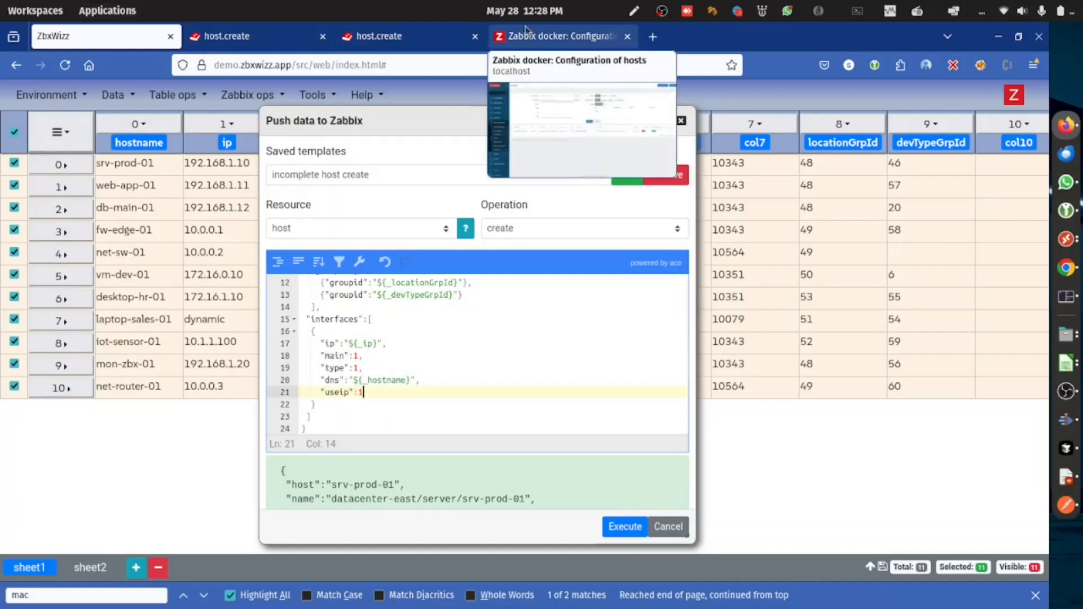
Open the Host interface object reference from the interfaces parameter on the host.create documentation page
left_click(265, 35)
scroll(503, 225, "up", 10)
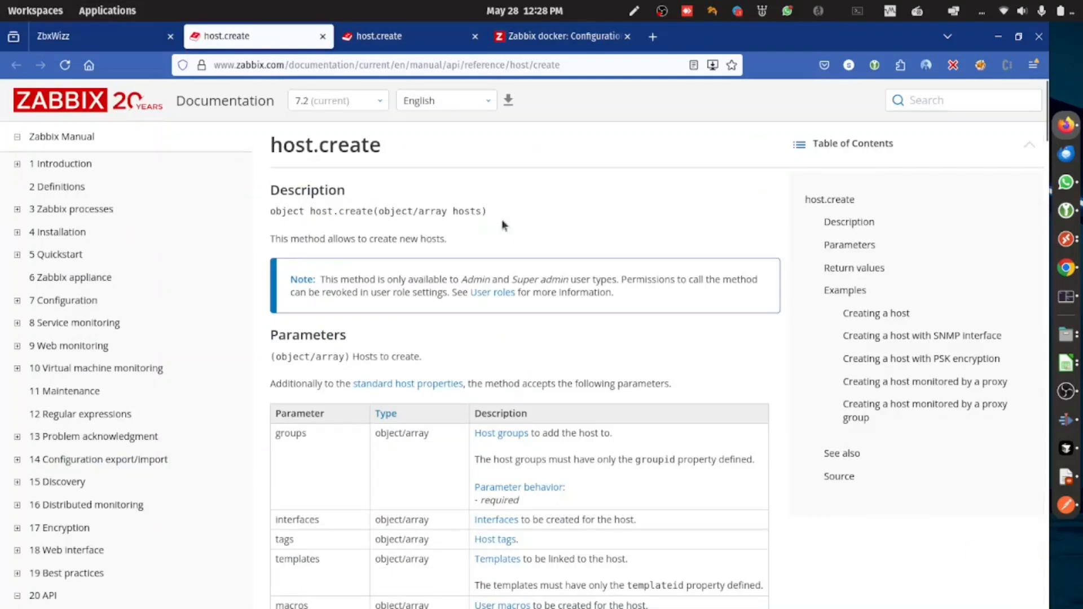
middle_click(497, 520)
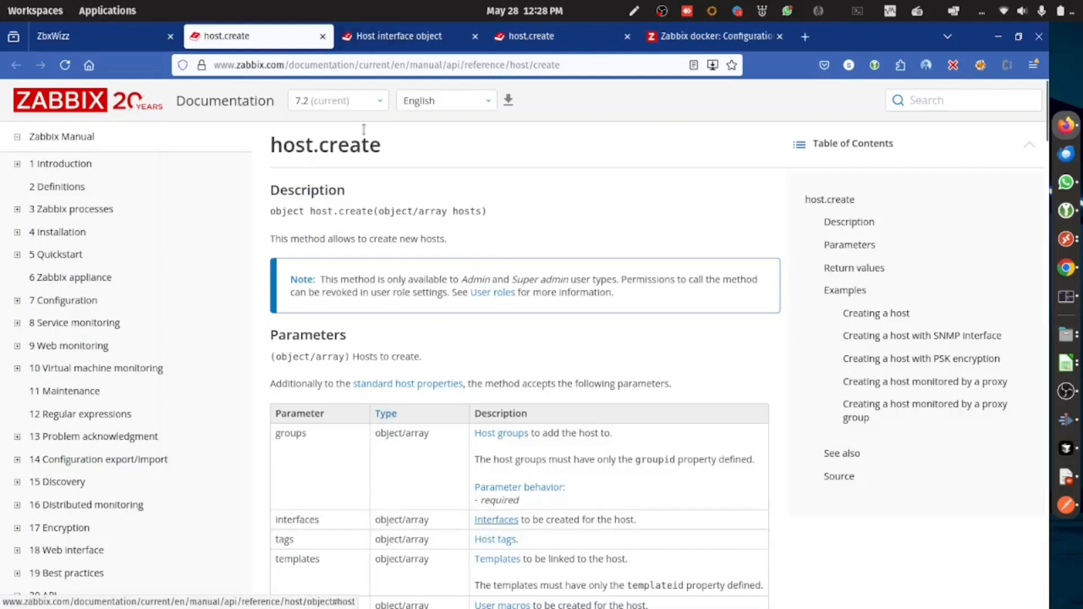
left_click(390, 36)
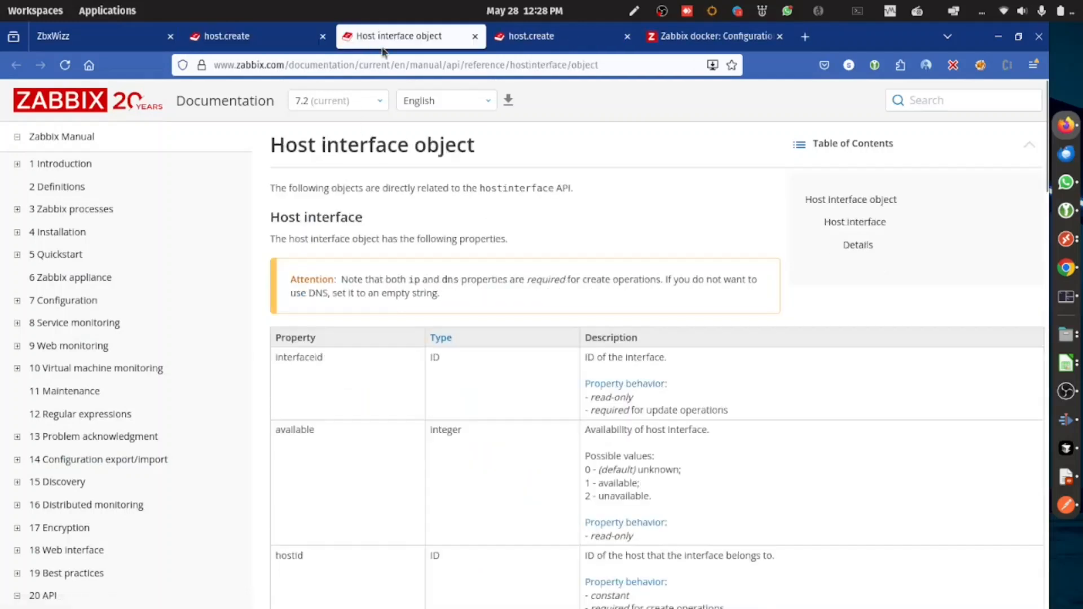
Search the page for "required for cr" and check which interface properties are required for create operations
double_click(621, 408)
key("ctrl+f")
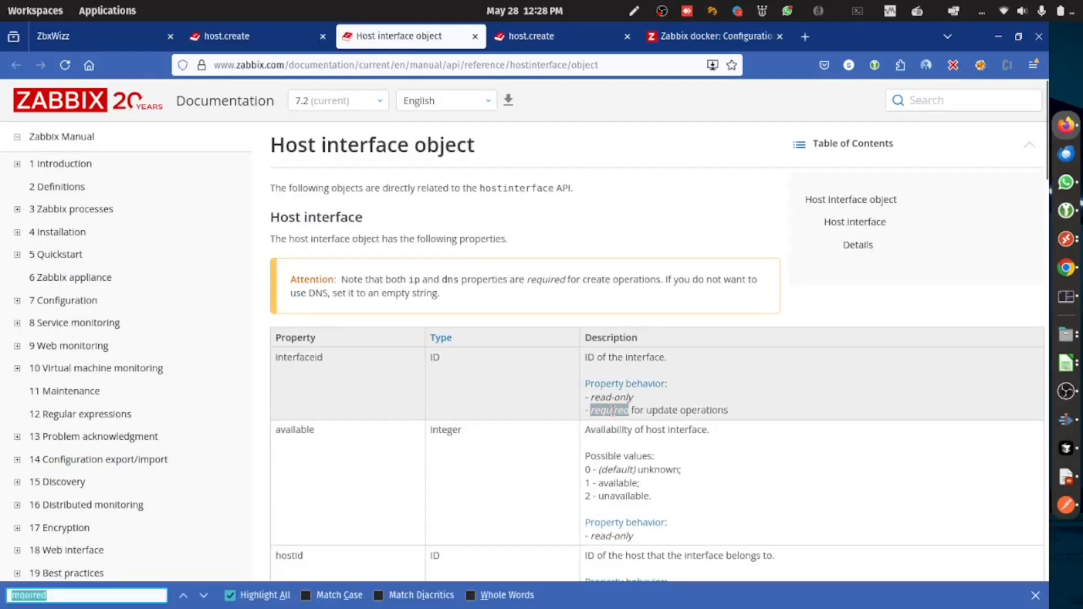
type("required")
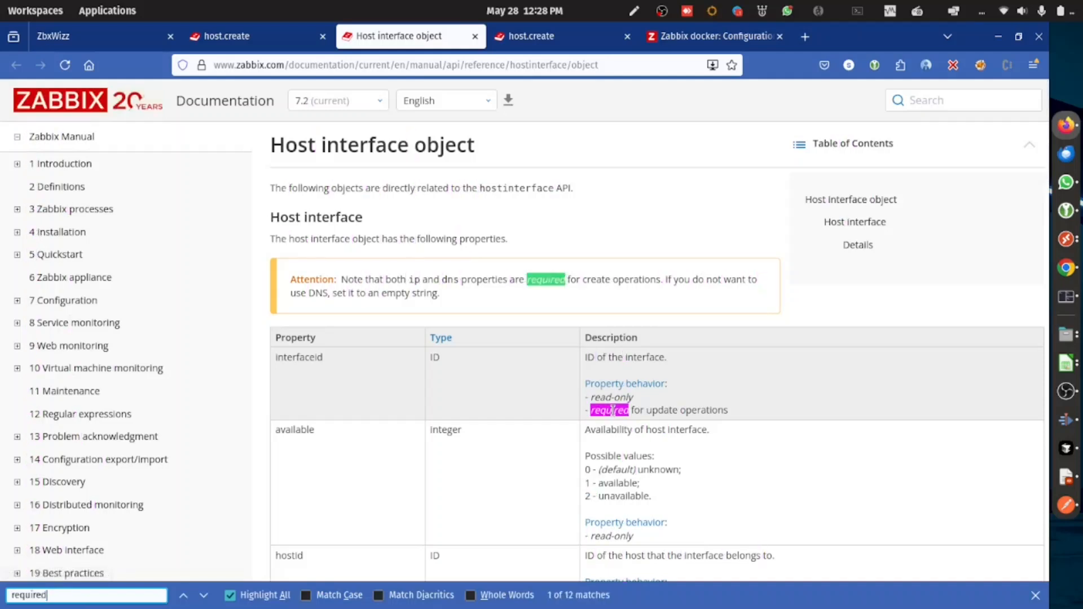
type(" for ")
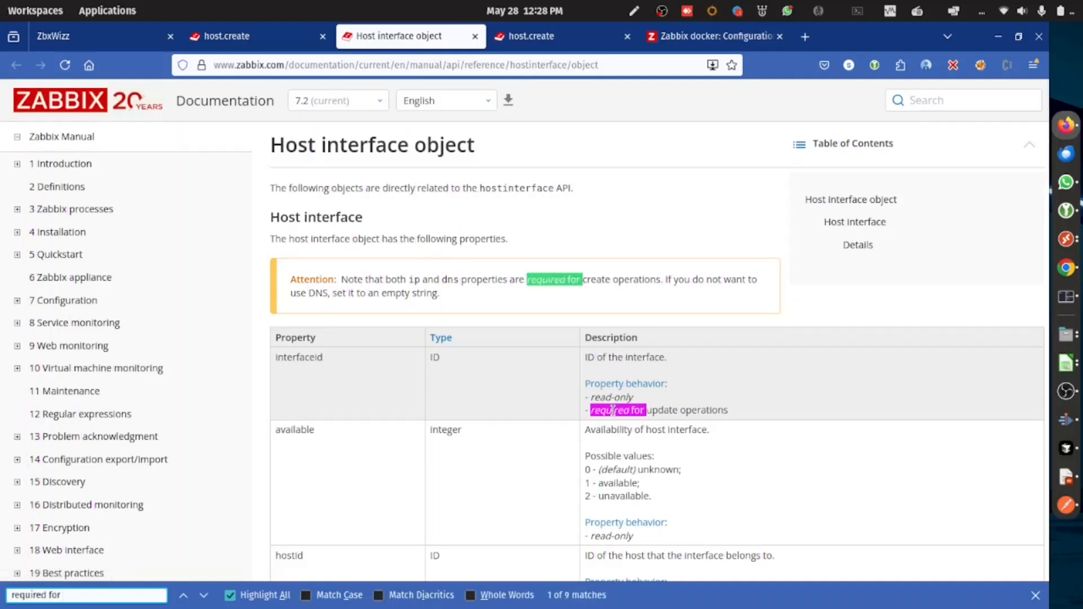
type("cre")
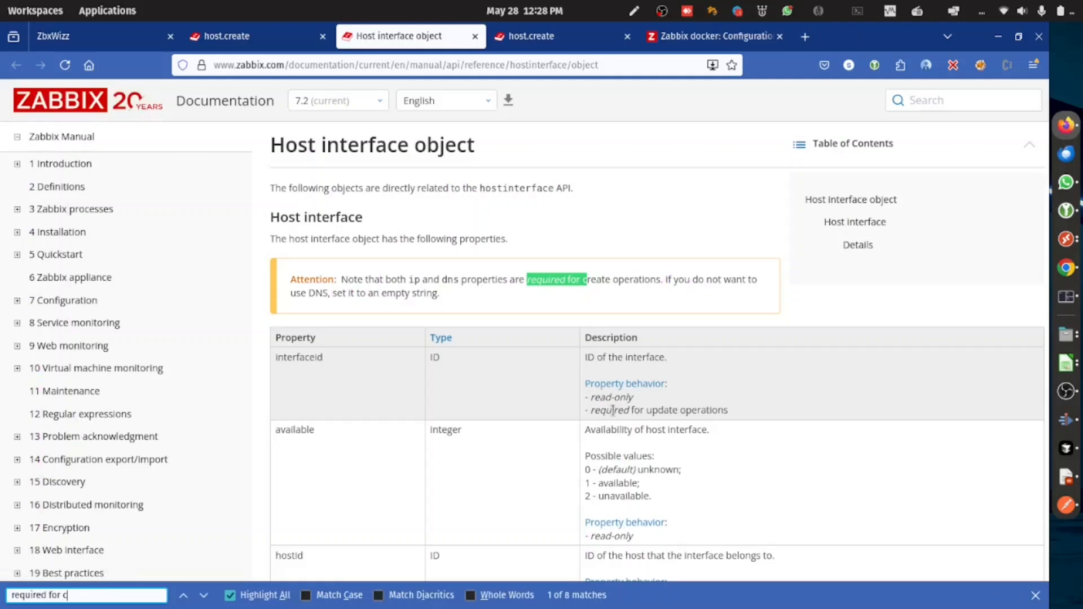
key("Return")
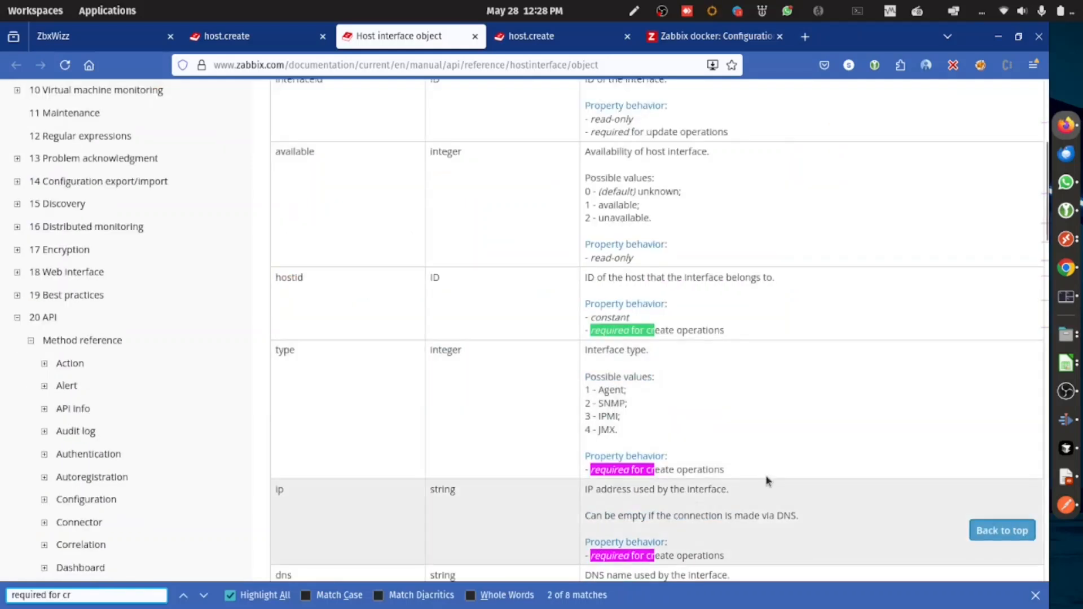
scroll(715, 426, "down", 2)
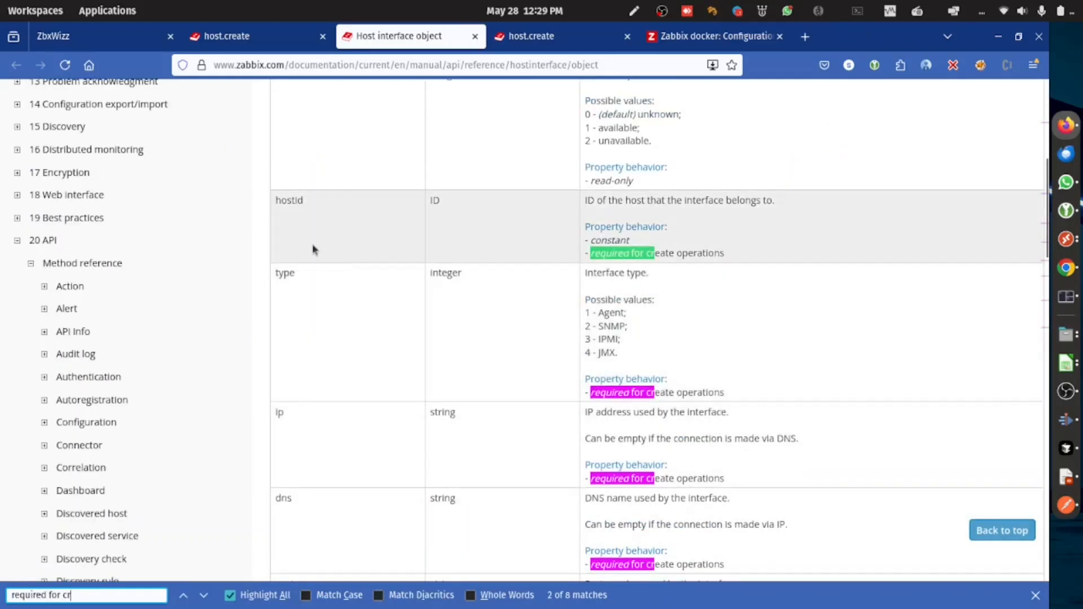
scroll(645, 361, "down", 2)
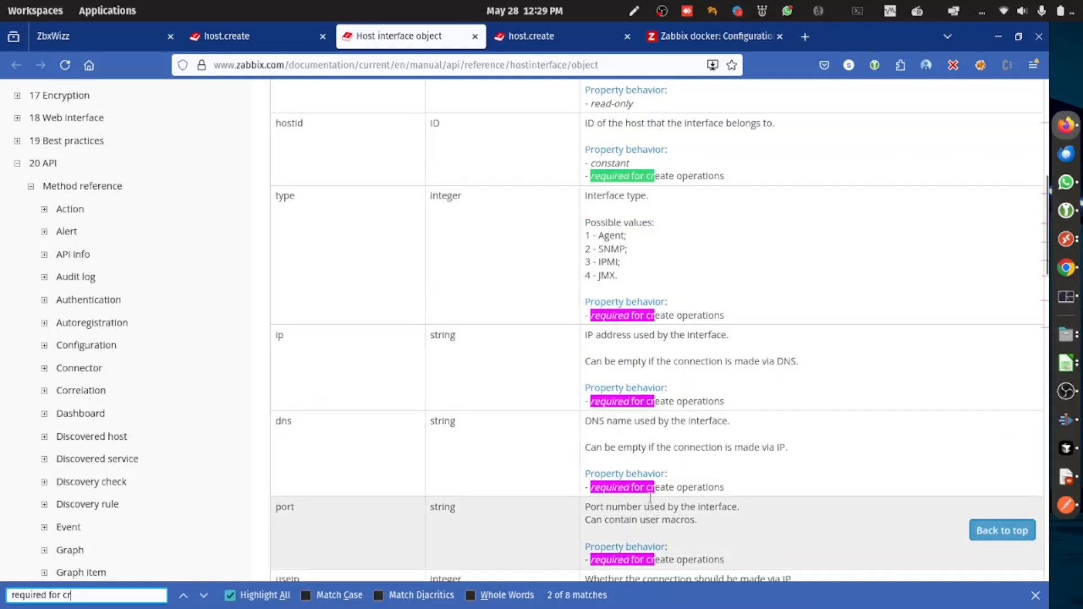
Add a "port":10050 property after useip in the interfaces block of the host create template
left_click(102, 36)
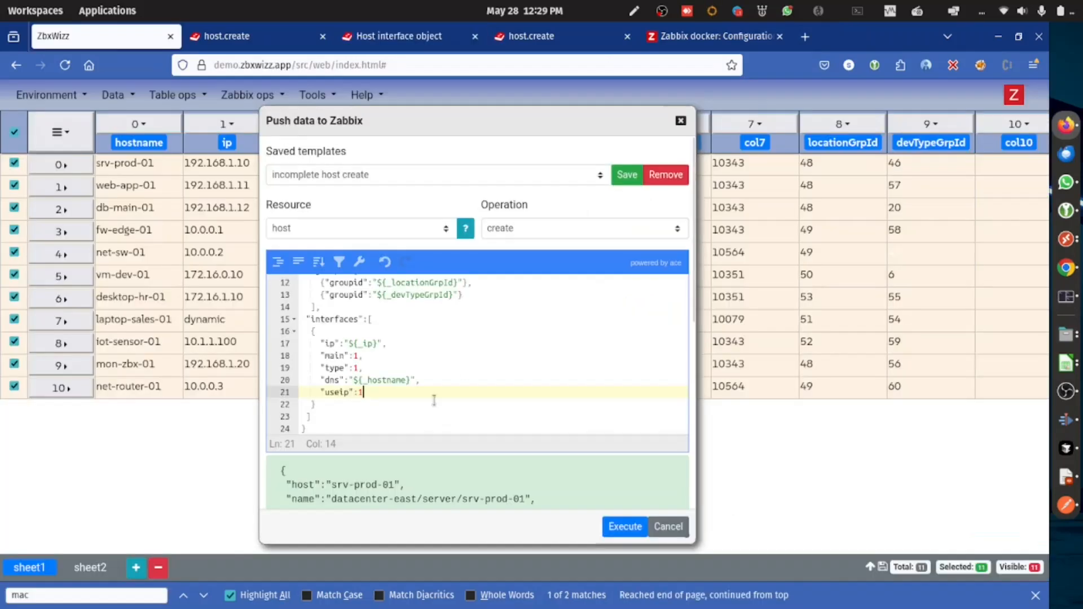
type(",")
key("Return")
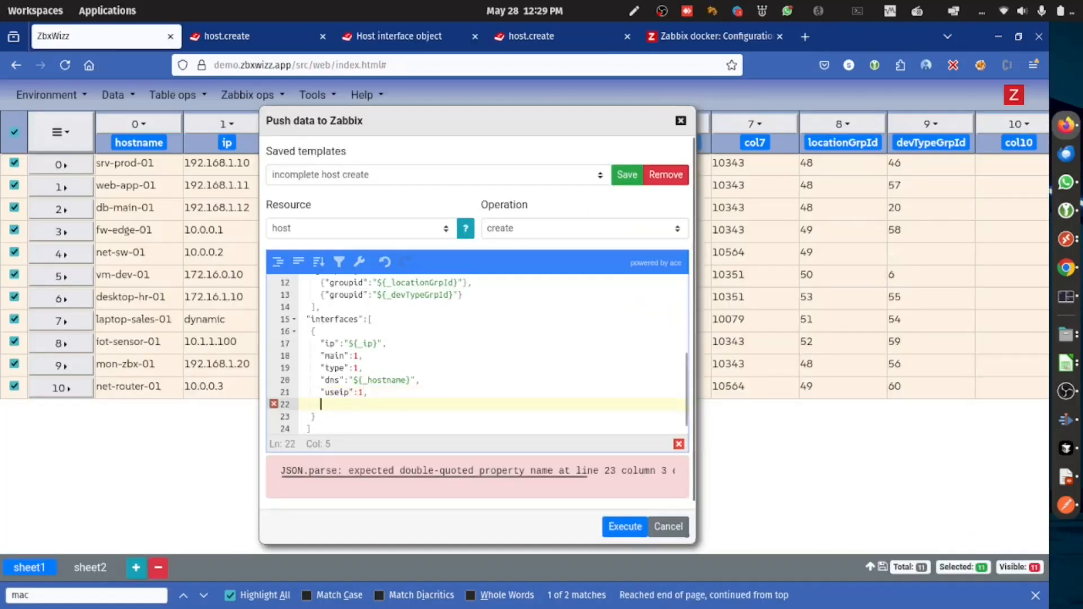
type("\"port")
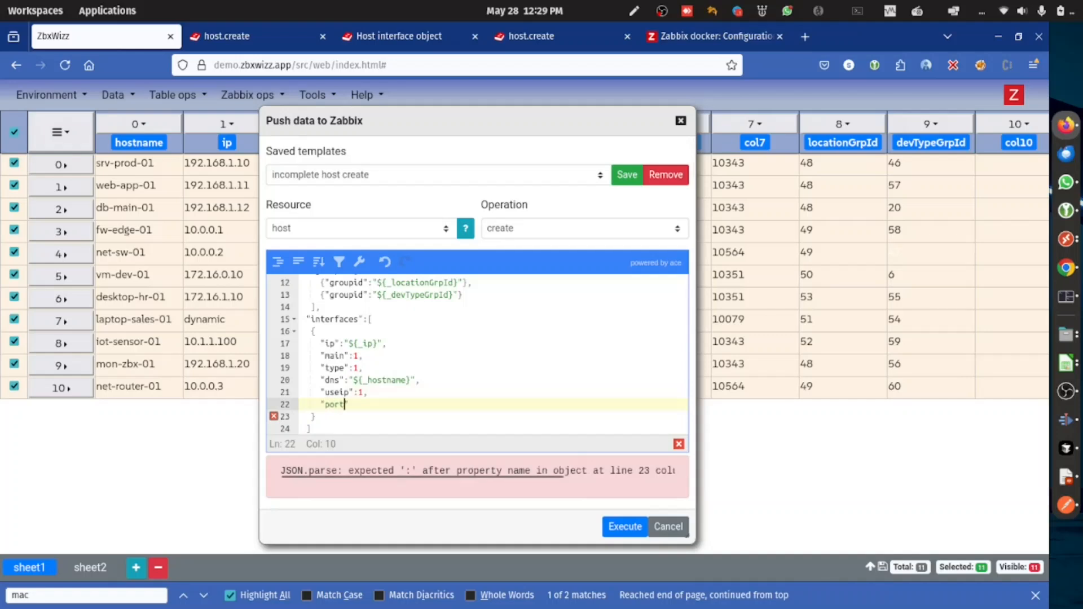
type("\":1")
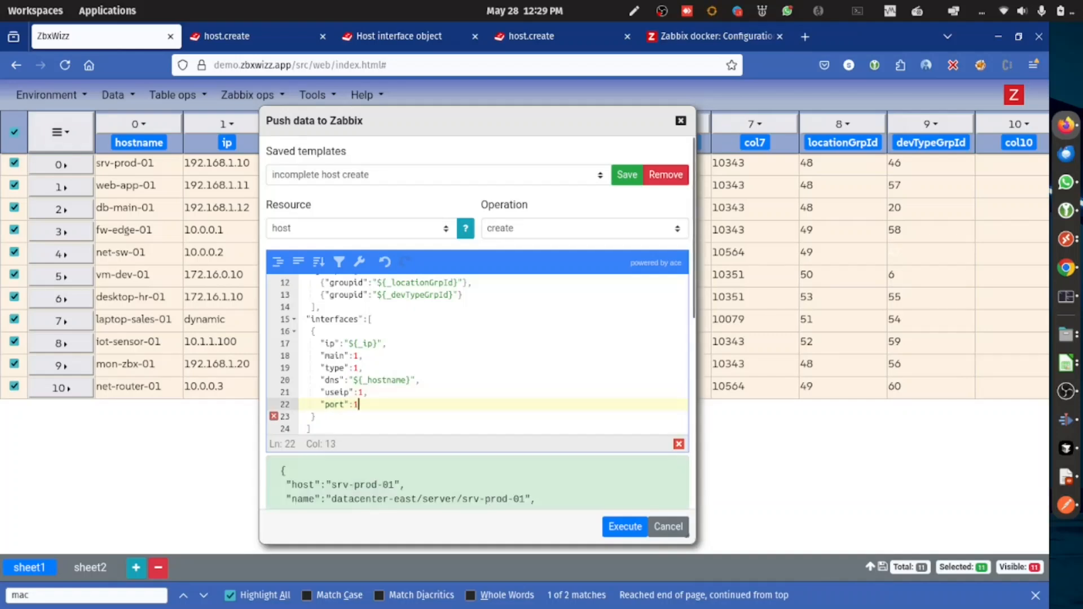
type("0050")
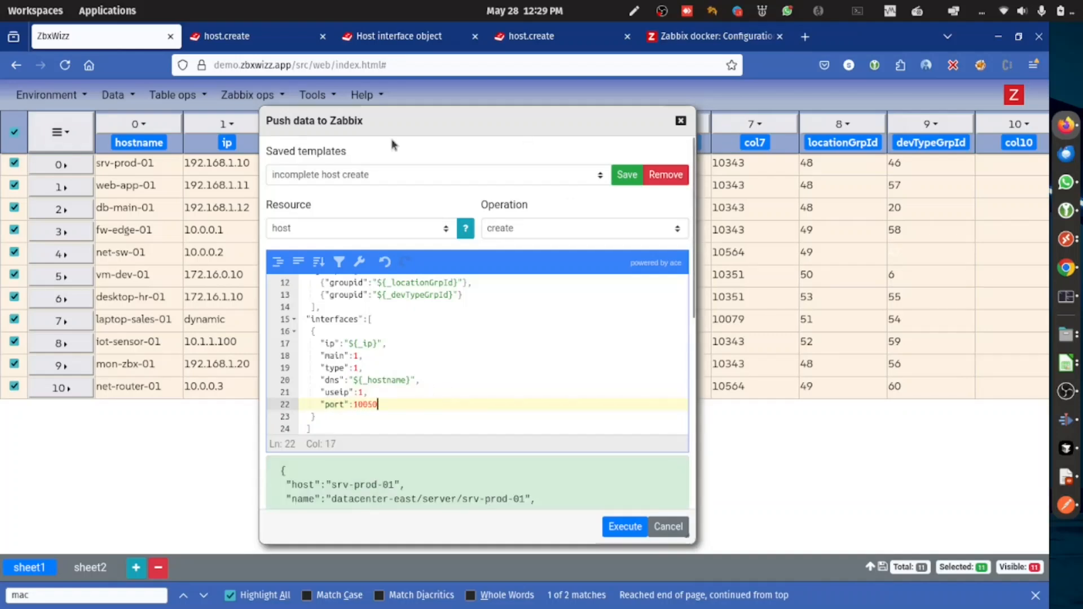
Execute the host create request with the port property for all selected rows and confirm it
scroll(394, 145, "down", 2)
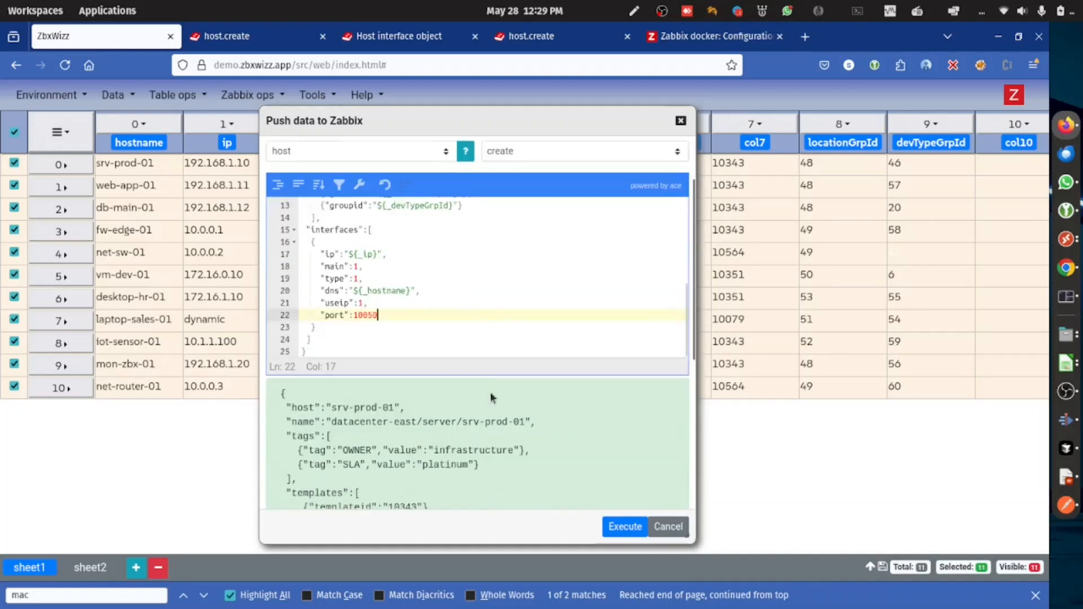
left_click(624, 527)
left_click(395, 183)
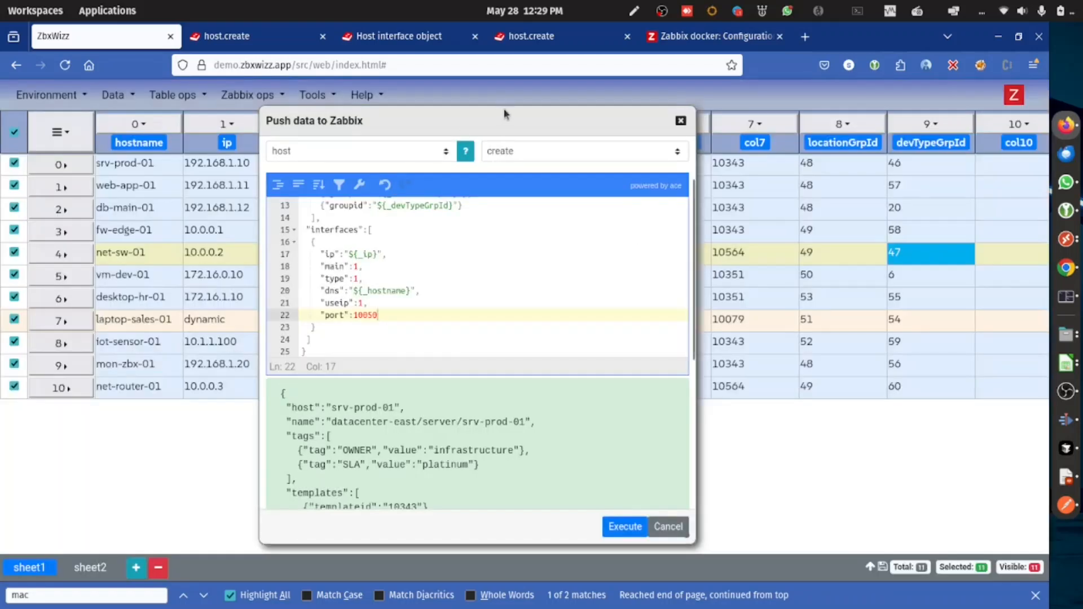
Move the push dialog off the table and examine the lastError details in the row info of row 7 (laptop-sales-01)
left_click_drag(520, 125, 797, 389)
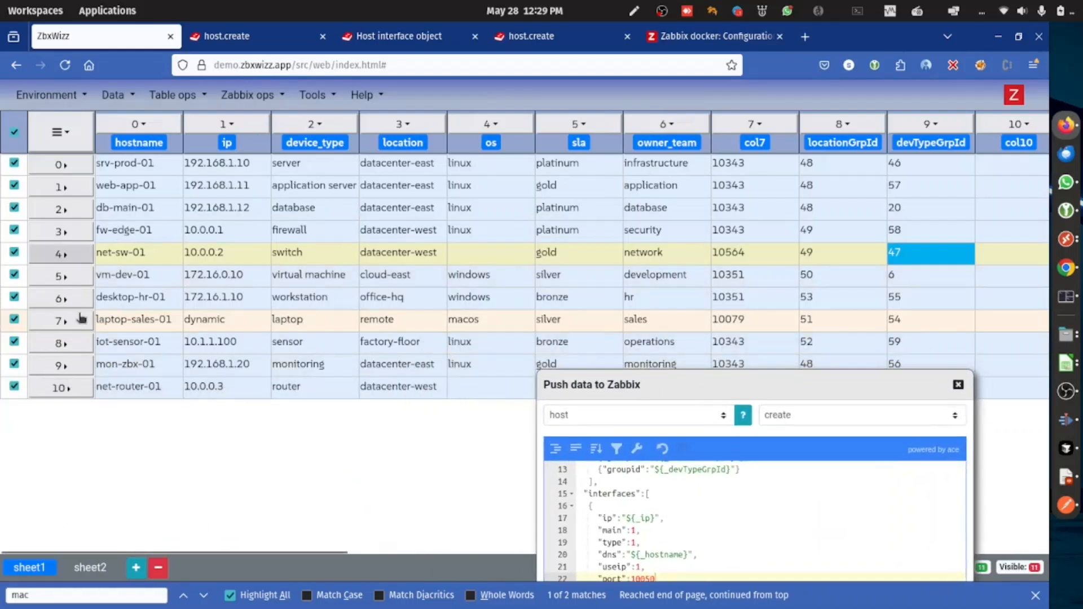
left_click(187, 363)
left_click(63, 321)
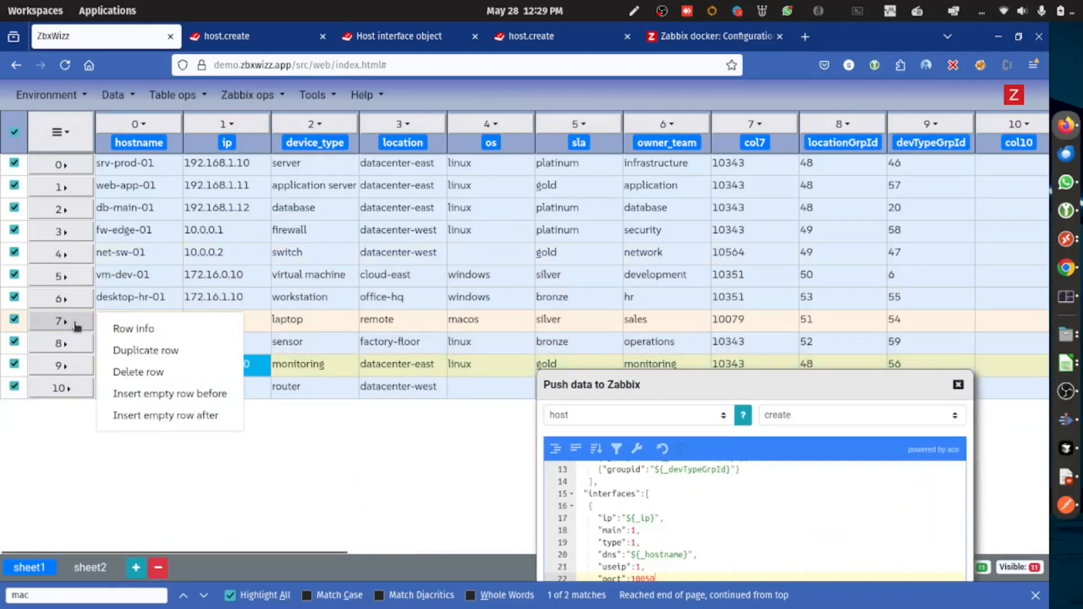
left_click(177, 333)
left_click_drag(427, 212, 424, 429)
left_click_drag(182, 395, 259, 396)
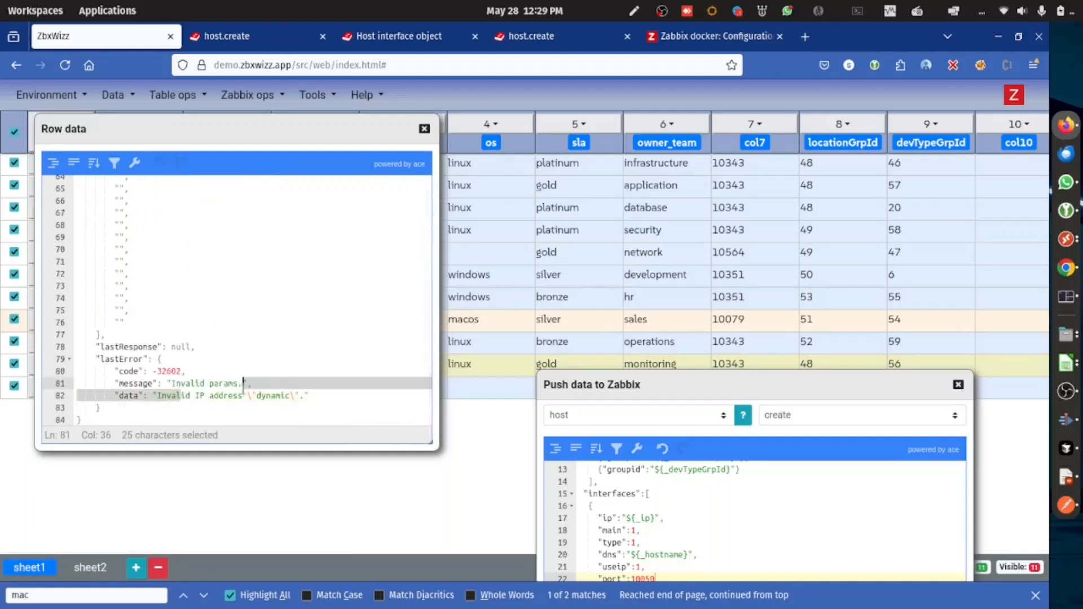
left_click(424, 129)
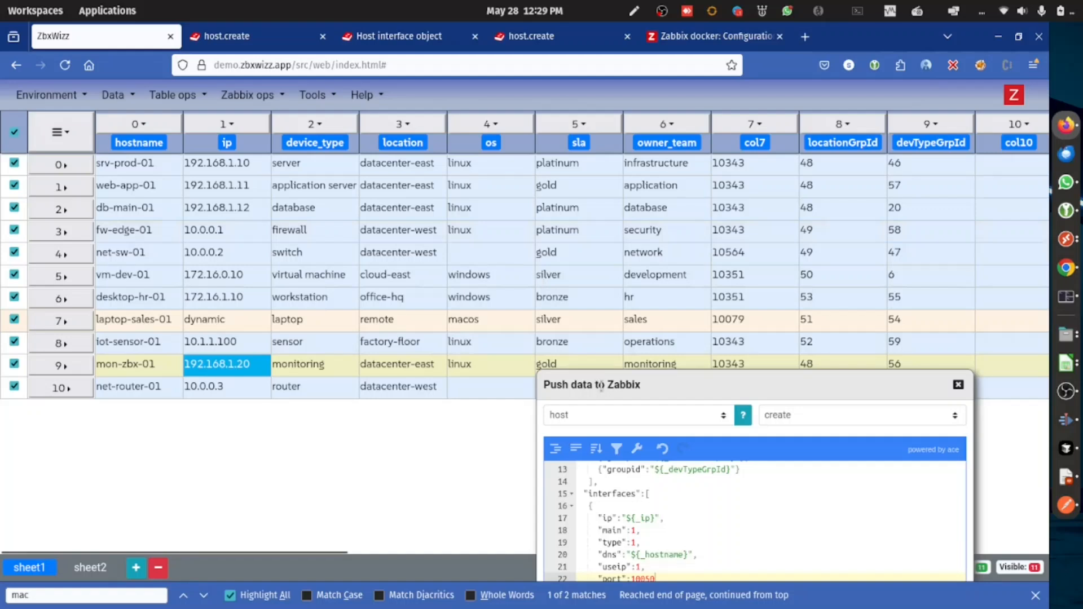
Move the push dialog up, deselect all rows and select only row 9 (mon-zbx-01)
left_click_drag(609, 387, 495, 118)
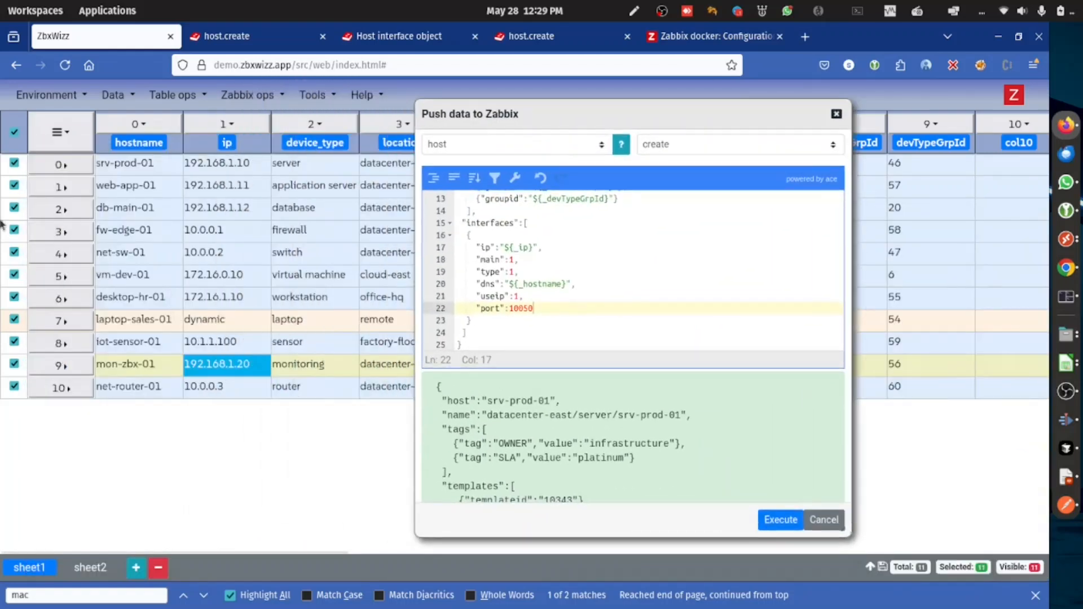
left_click(14, 131)
left_click(14, 363)
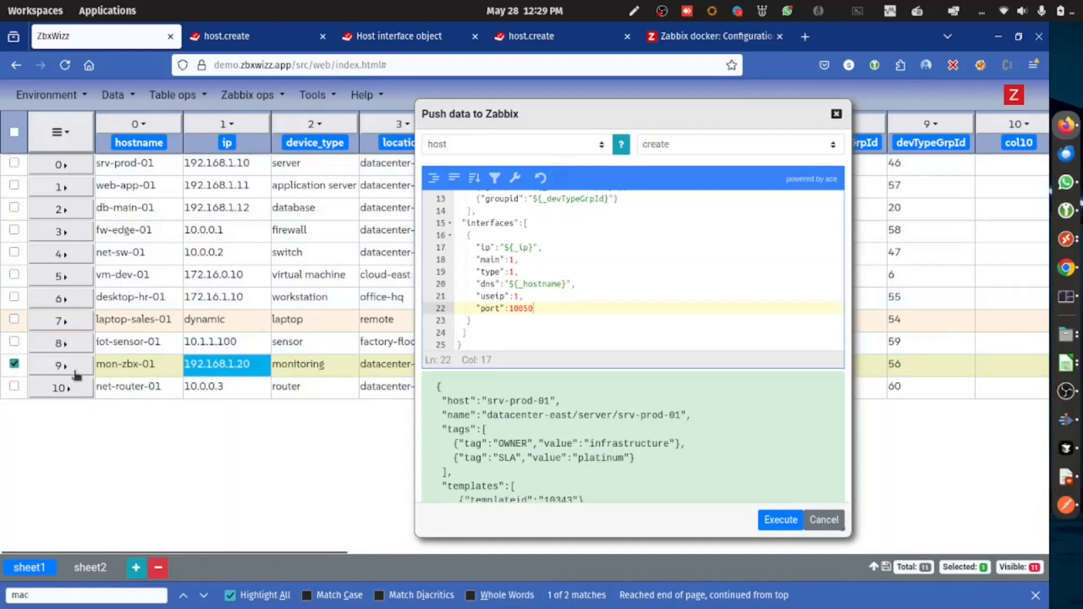
Review the generated host create request for the selected row mon-zbx-01, execute it and confirm the push to Zabbix
left_click(566, 322)
scroll(562, 429, "down", 5)
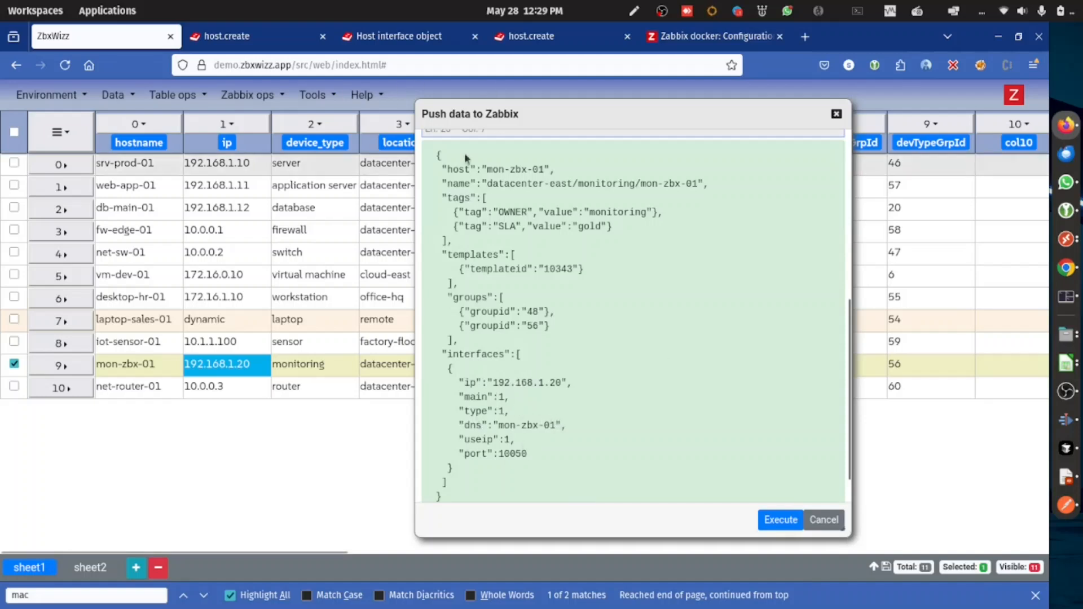
left_click(779, 520)
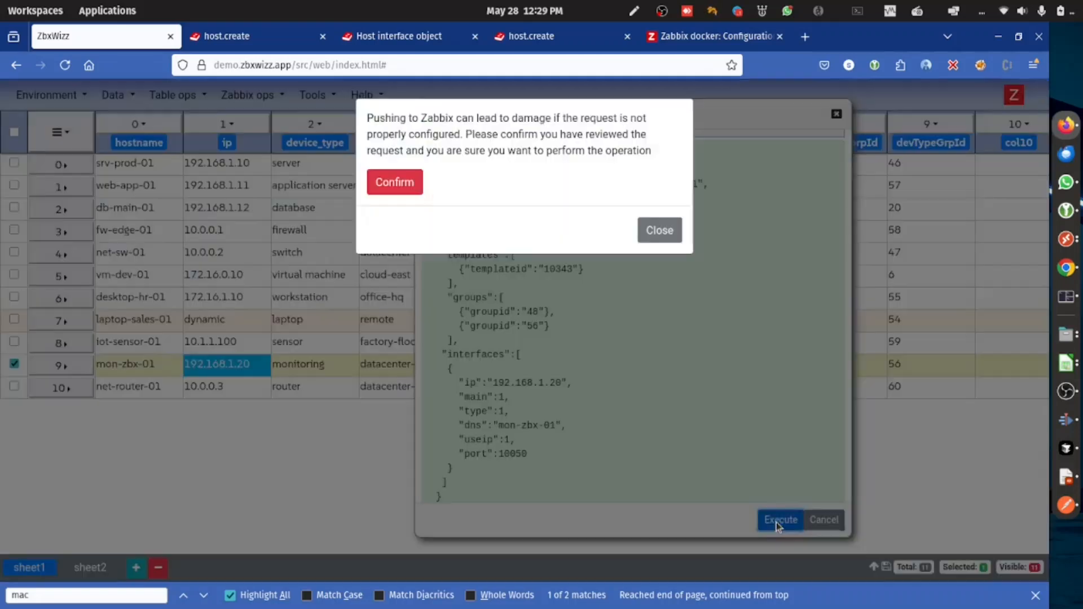
left_click(382, 183)
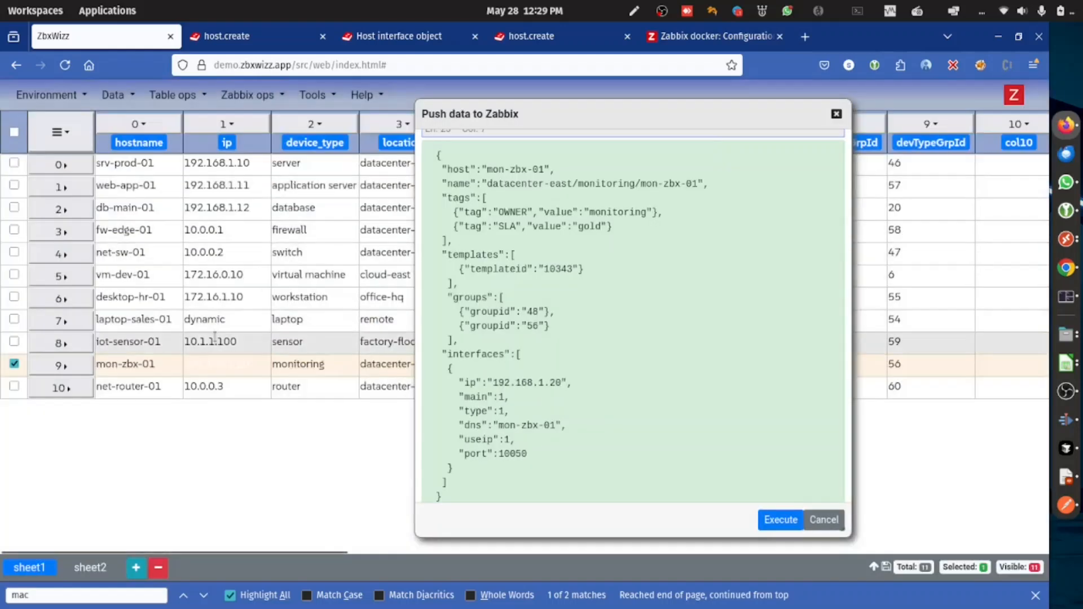
Examine the lastError details in the row info of row 9 (mon-zbx-01) and close the row data
left_click(70, 367)
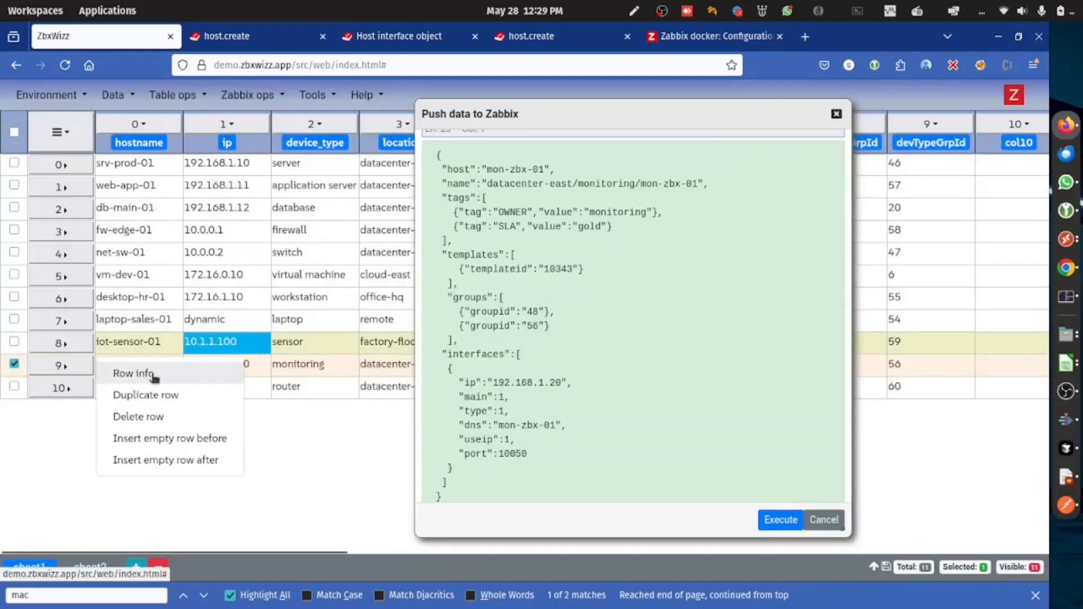
left_click(127, 375)
scroll(347, 252, "down", 10)
scroll(330, 257, "down", 5)
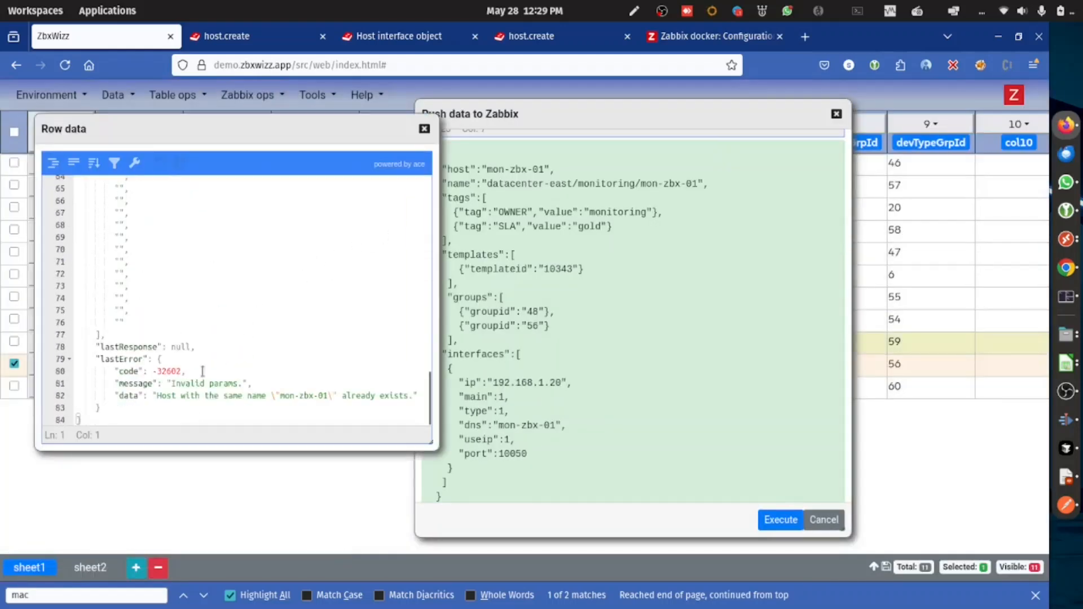
mouse_move(156, 396)
left_mouse_down()
mouse_move(390, 403)
mouse_move(154, 383)
left_mouse_up()
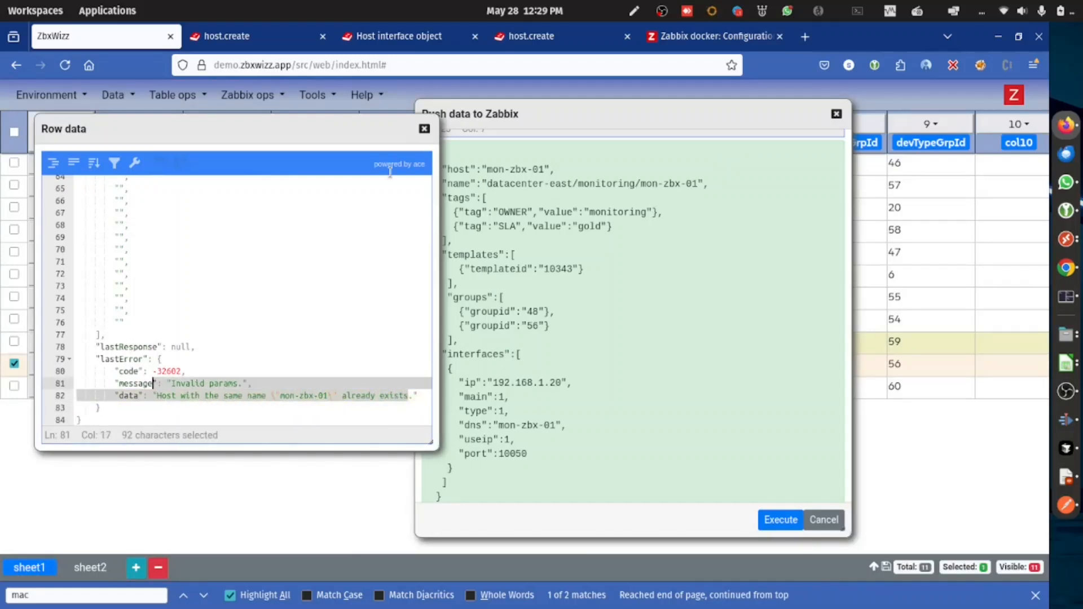
left_click(425, 129)
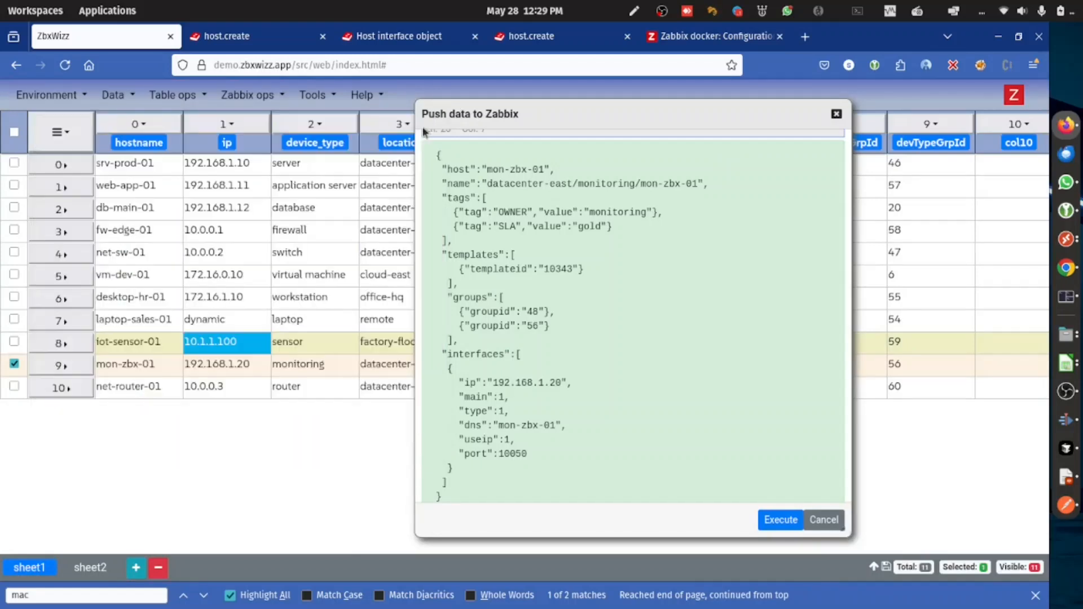
Switch to the Zabbix frontend, open the Hosts list under data collection and check the pushed hosts' interfaces, templates and tags
left_click(730, 36)
left_click(66, 387)
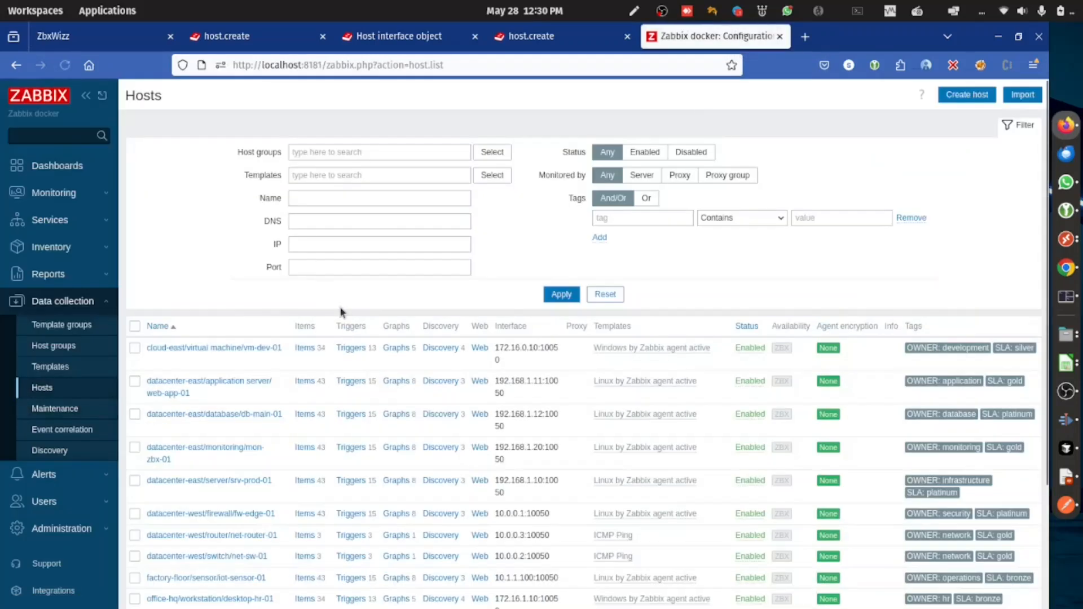
scroll(341, 312, "down", 3)
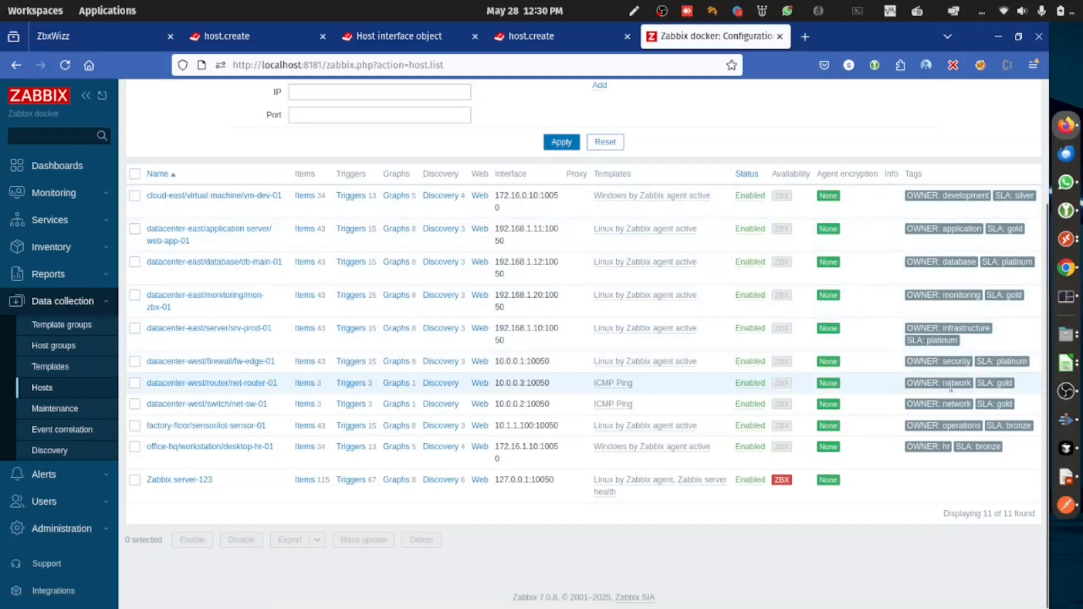
left_click(662, 12)
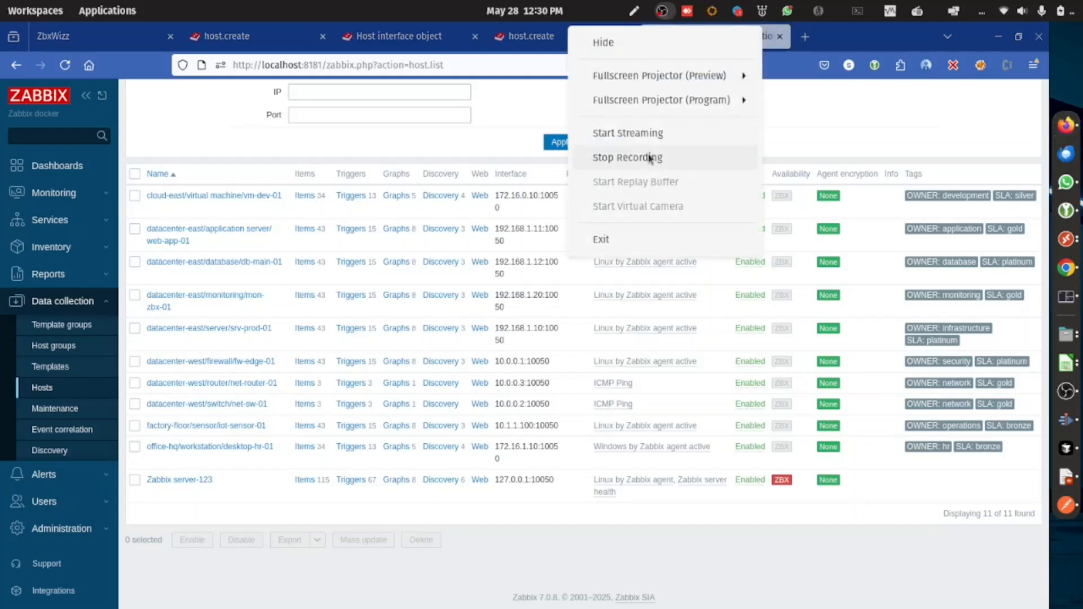